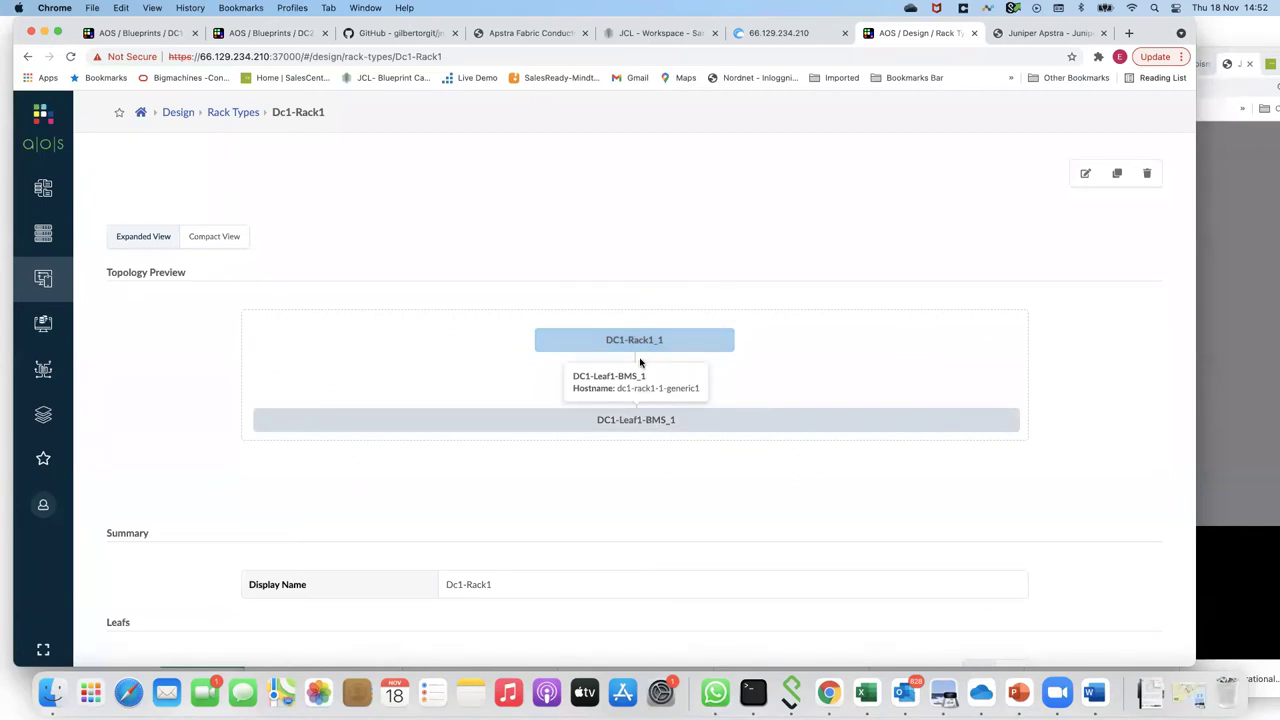
Step: Check the leaf-to-host connections in the Cloud Labs sandbox diagram, and return to the Dc1-Rack1 rack type
click(642, 34)
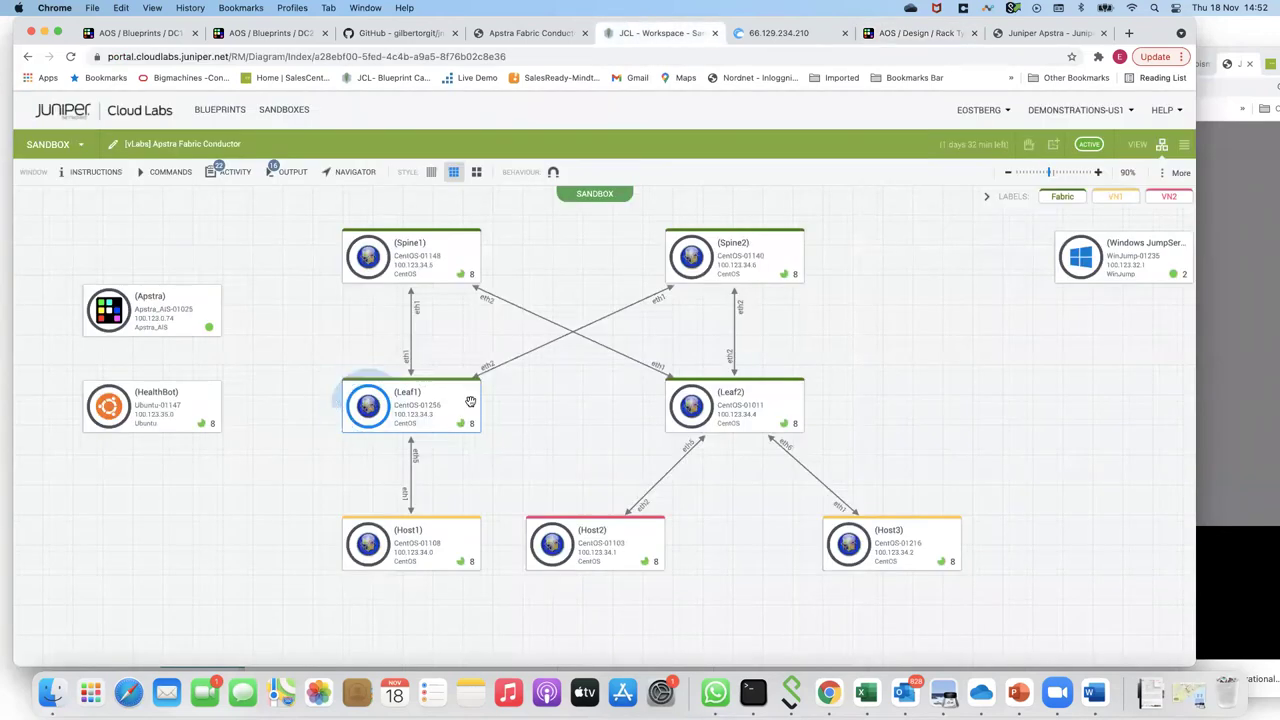
mouse_move(452, 540)
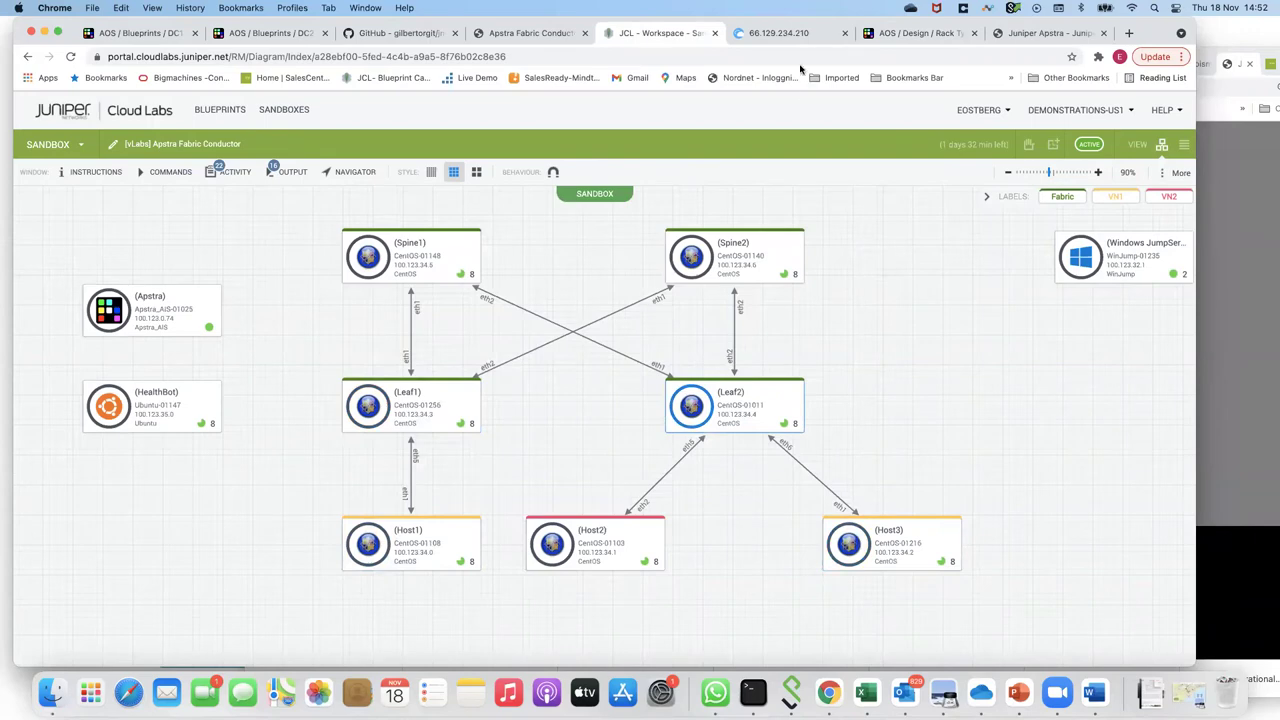
click(886, 36)
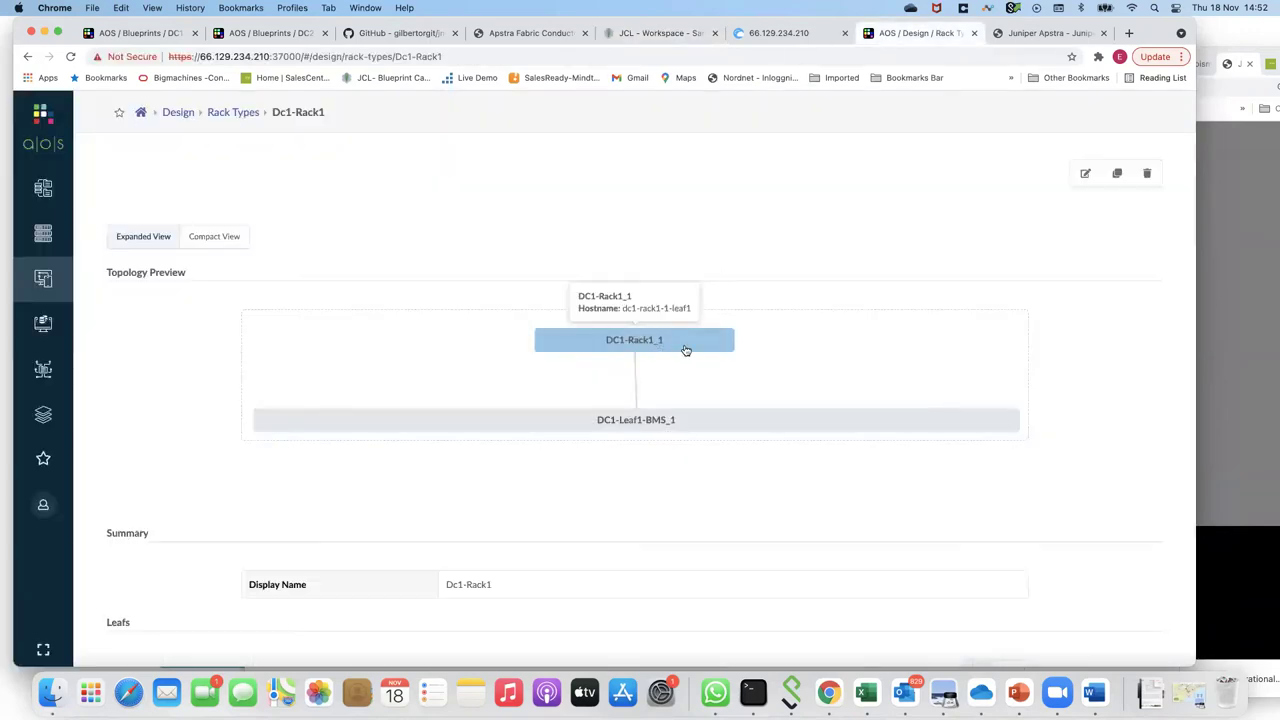
Step: Start a clone of the Dc1-Rack1 rack type and name it Dc1-Rack2
click(1117, 174)
key(BackSpace)
key(BackSpace)
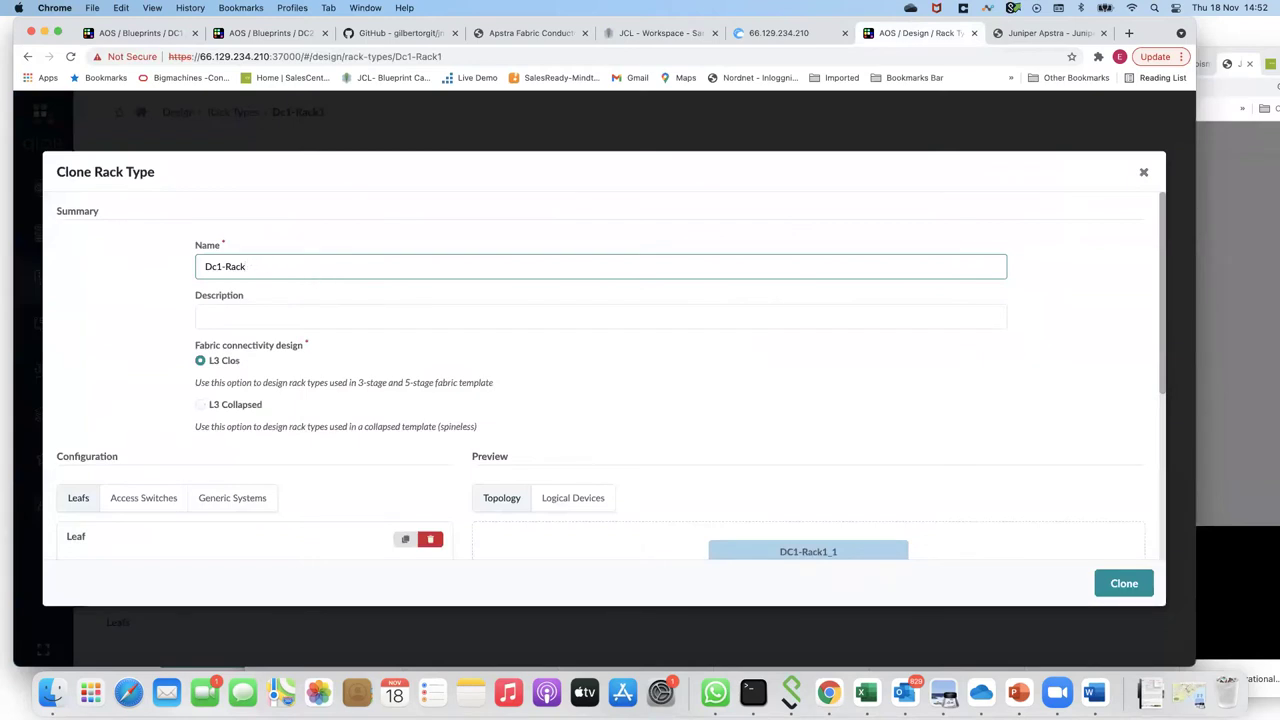
Step: Rename the leaf in the cloned rack type to DC1-Rack2
scroll(289, 365, down, 2)
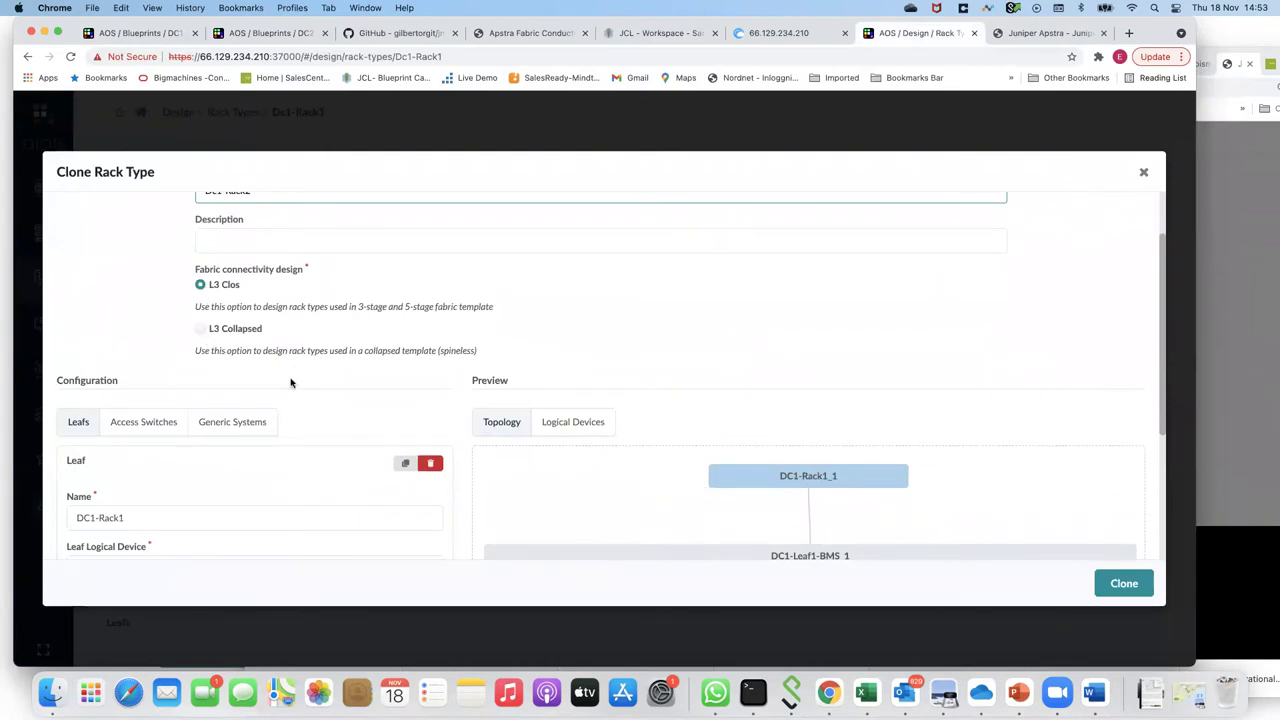
scroll(286, 383, down, 3)
scroll(200, 380, down, 2)
click(134, 344)
key(BackSpace)
text(2)
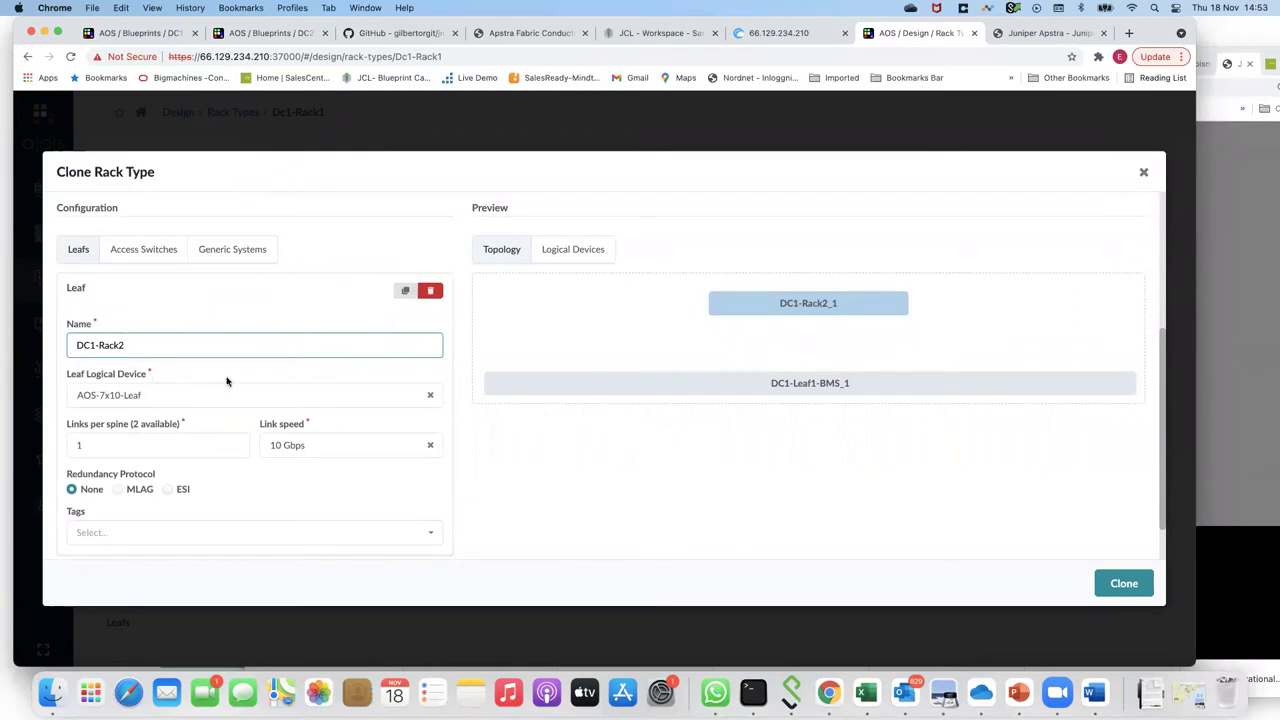
Step: Rename the generic system group to DC1-Leaf2-BMS and set its generic system count to 2
scroll(237, 390, down, 2)
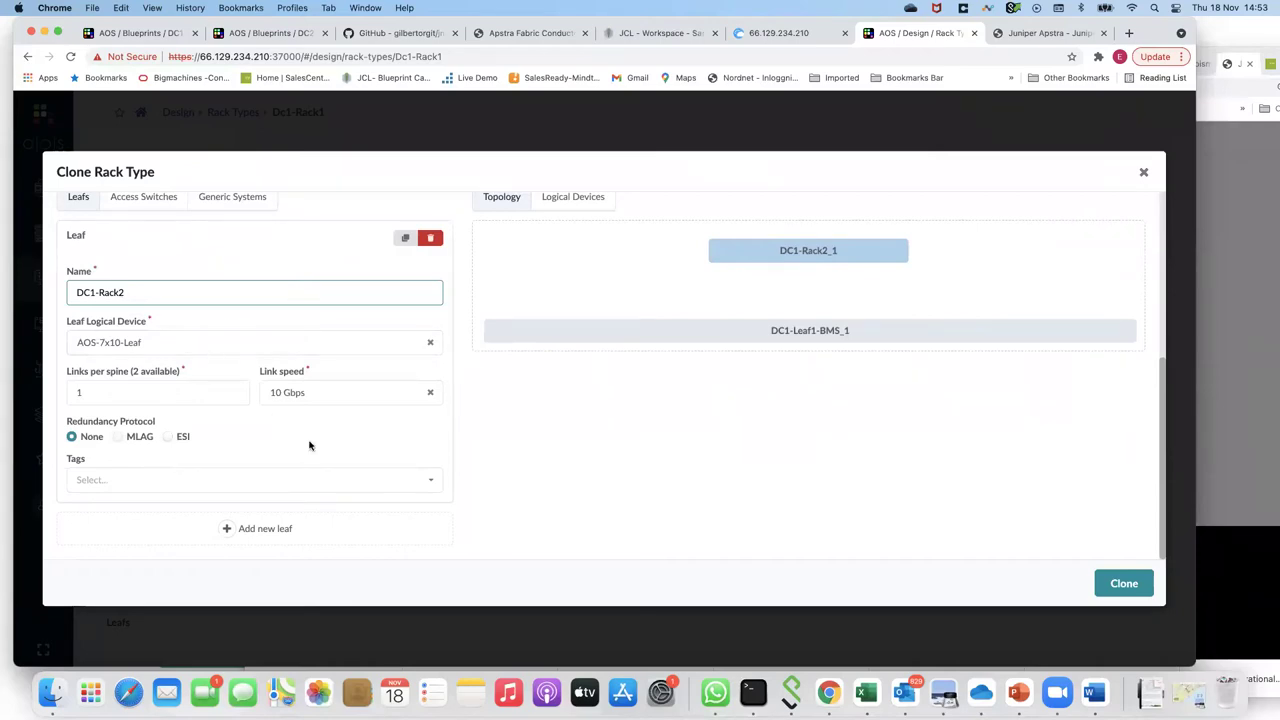
click(240, 200)
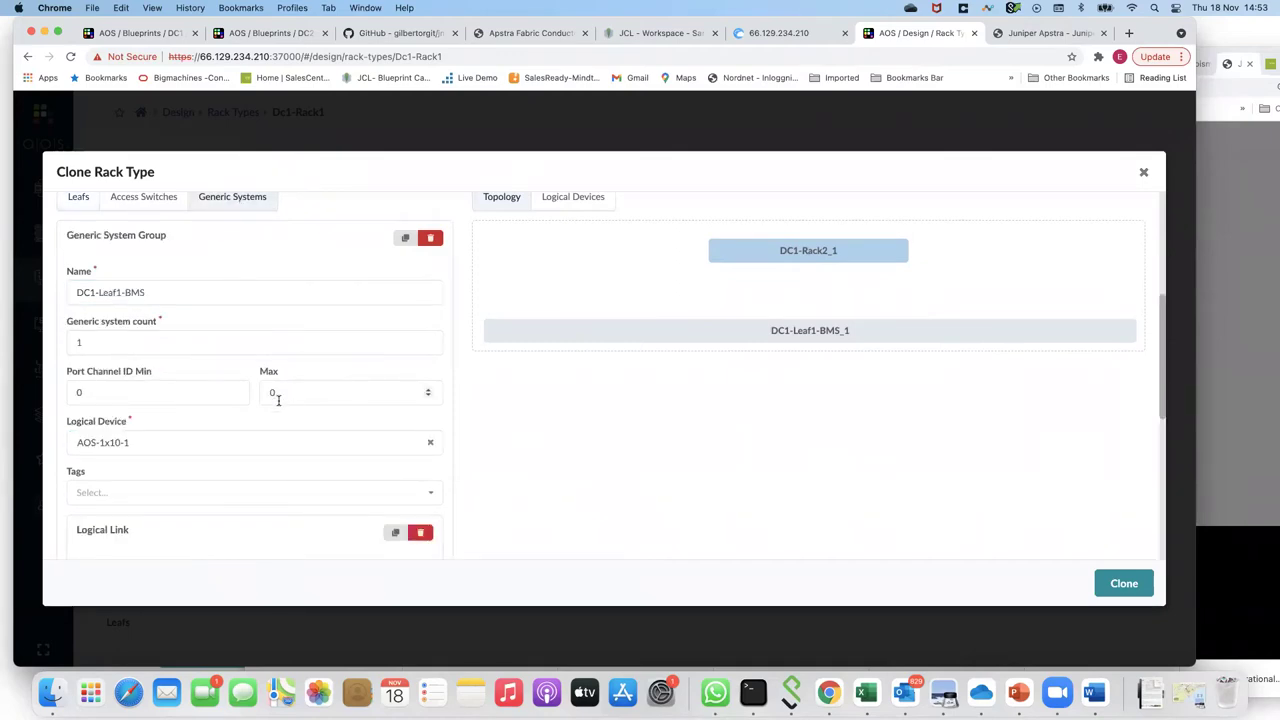
scroll(270, 395, up, 1)
click(120, 305)
key(BackSpace)
text(2)
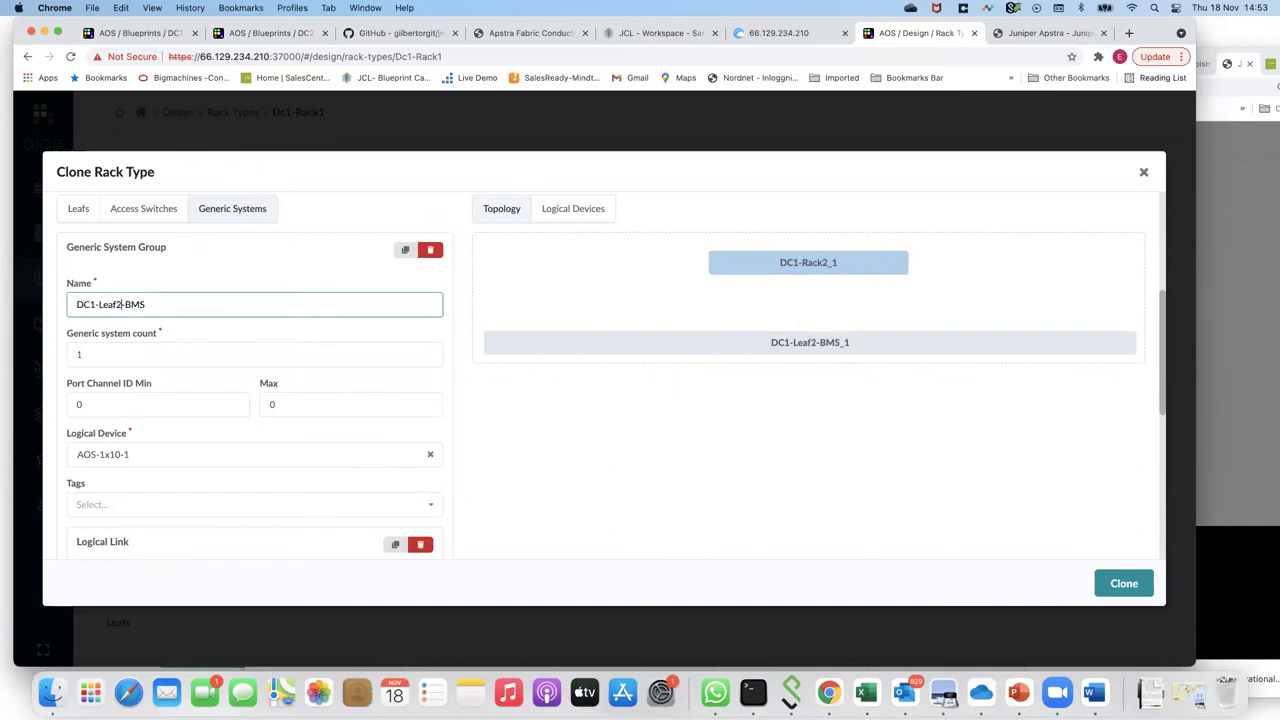
click(427, 352)
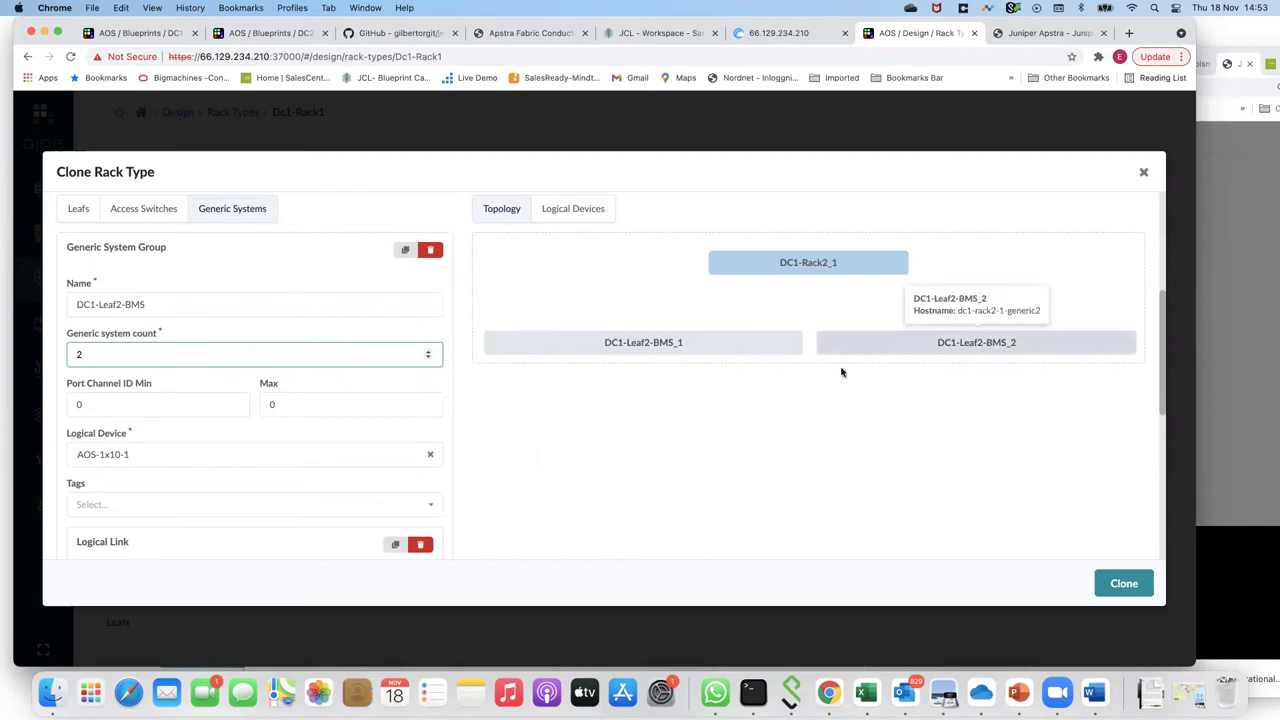
Step: Rename the group's logical link to Leaf2-to-BMS and attach it to the switch DC1-Rack2
scroll(249, 471, down, 1)
scroll(249, 471, down, 2)
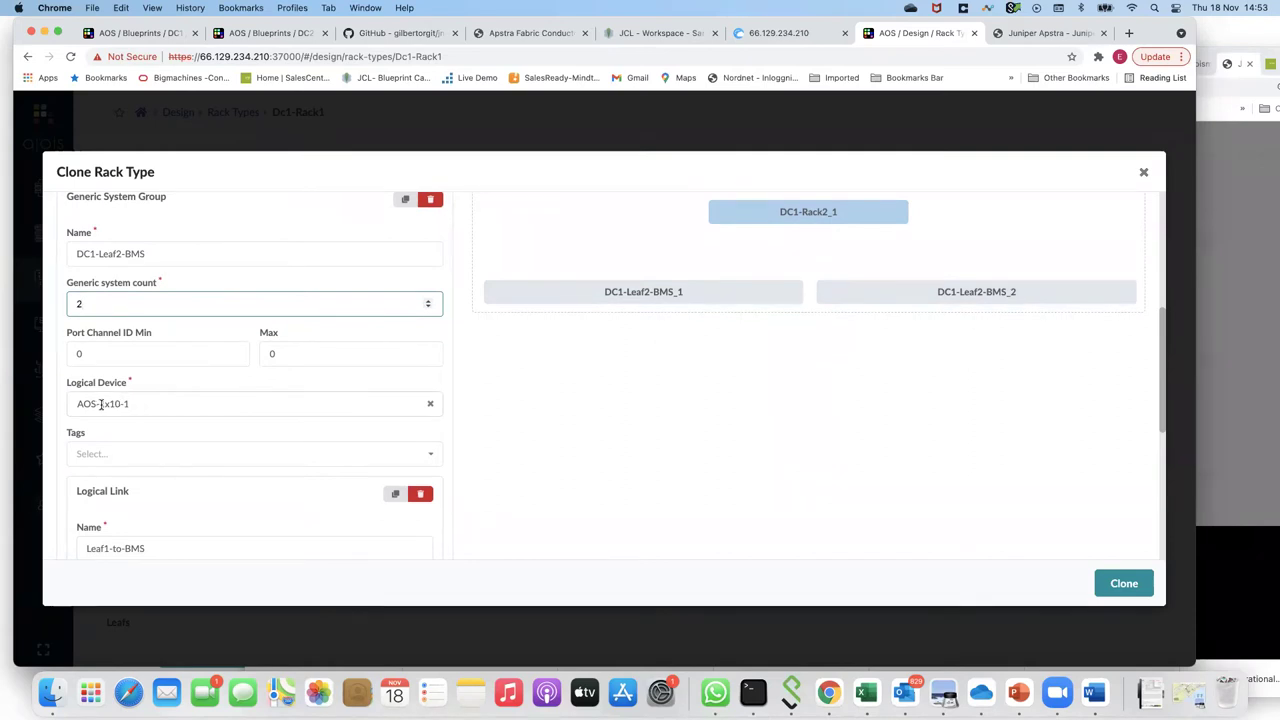
scroll(174, 438, down, 5)
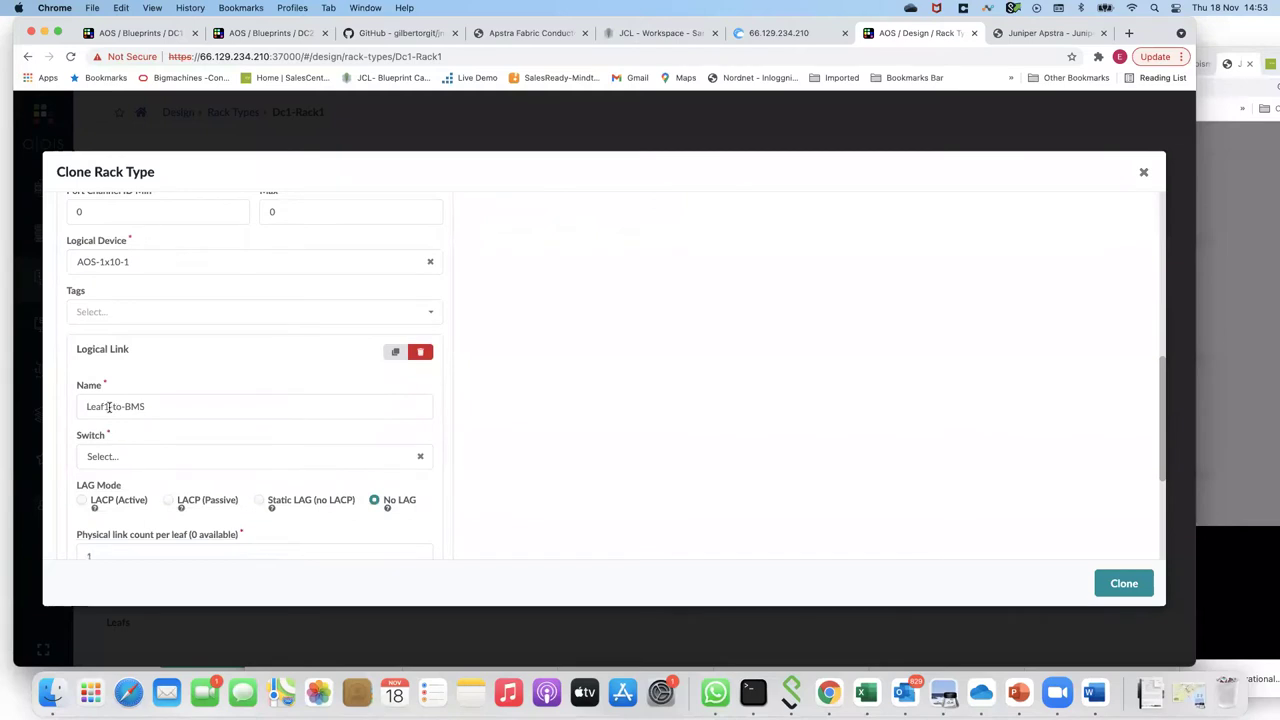
click(108, 406)
text(2)
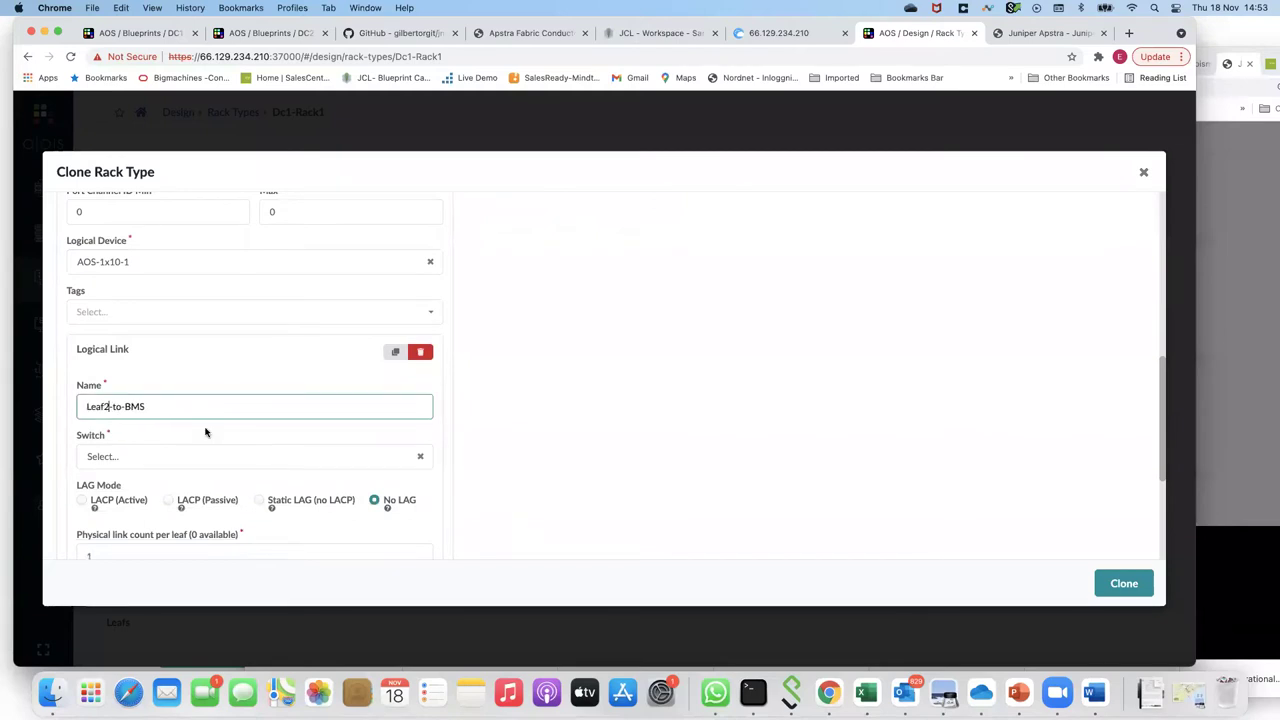
scroll(205, 435, down, 1)
scroll(205, 435, down, 3)
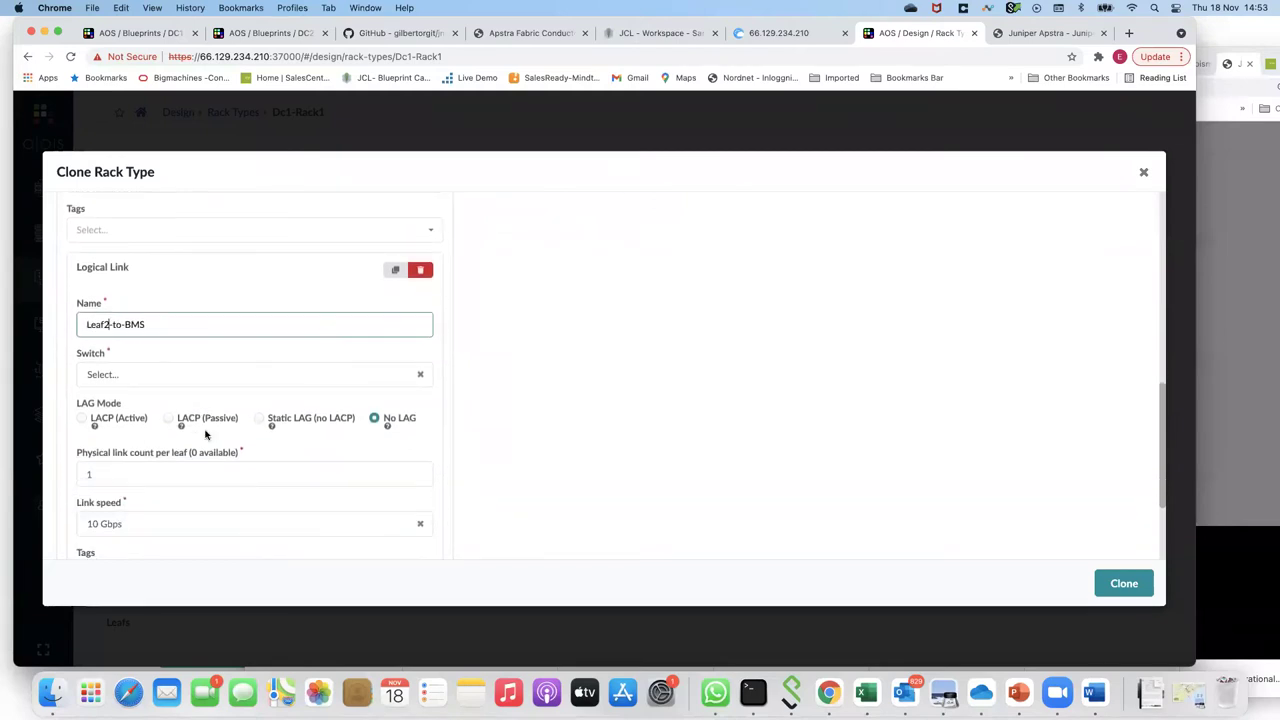
click(252, 350)
click(128, 378)
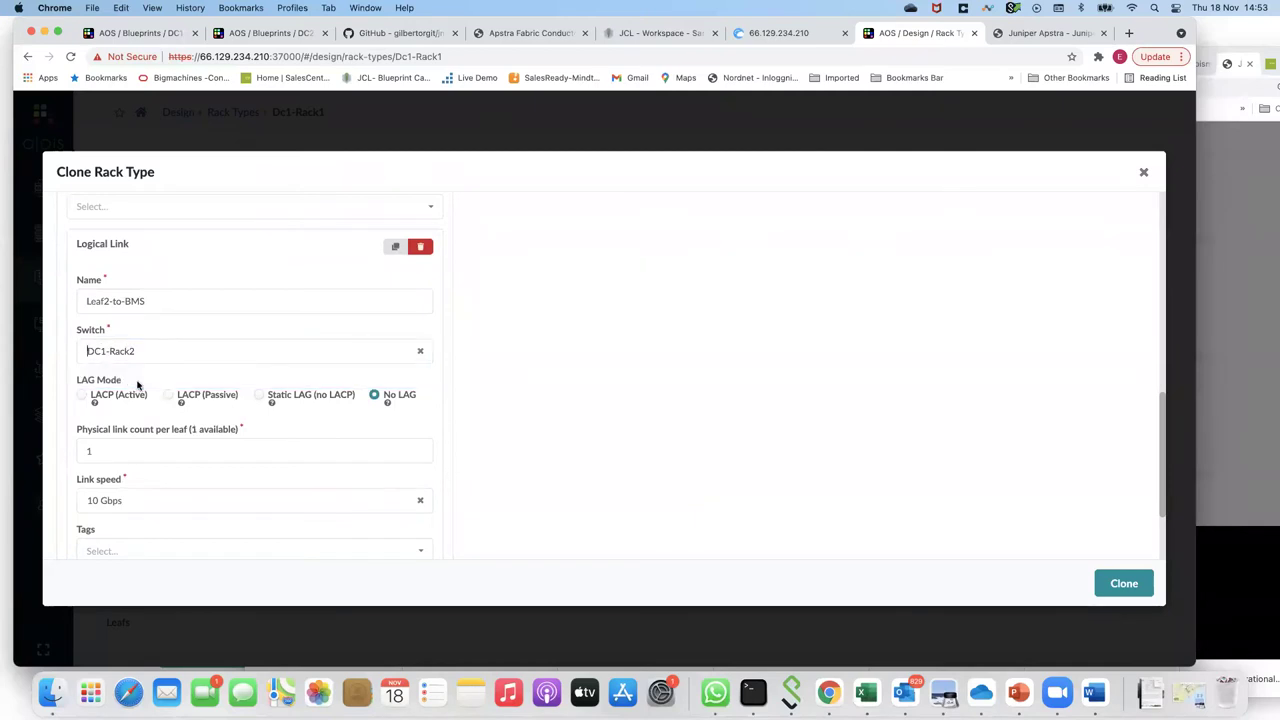
Step: Review the generic system and link settings, and create the cloned rack type Dc1-Rack2
scroll(264, 457, down, 4)
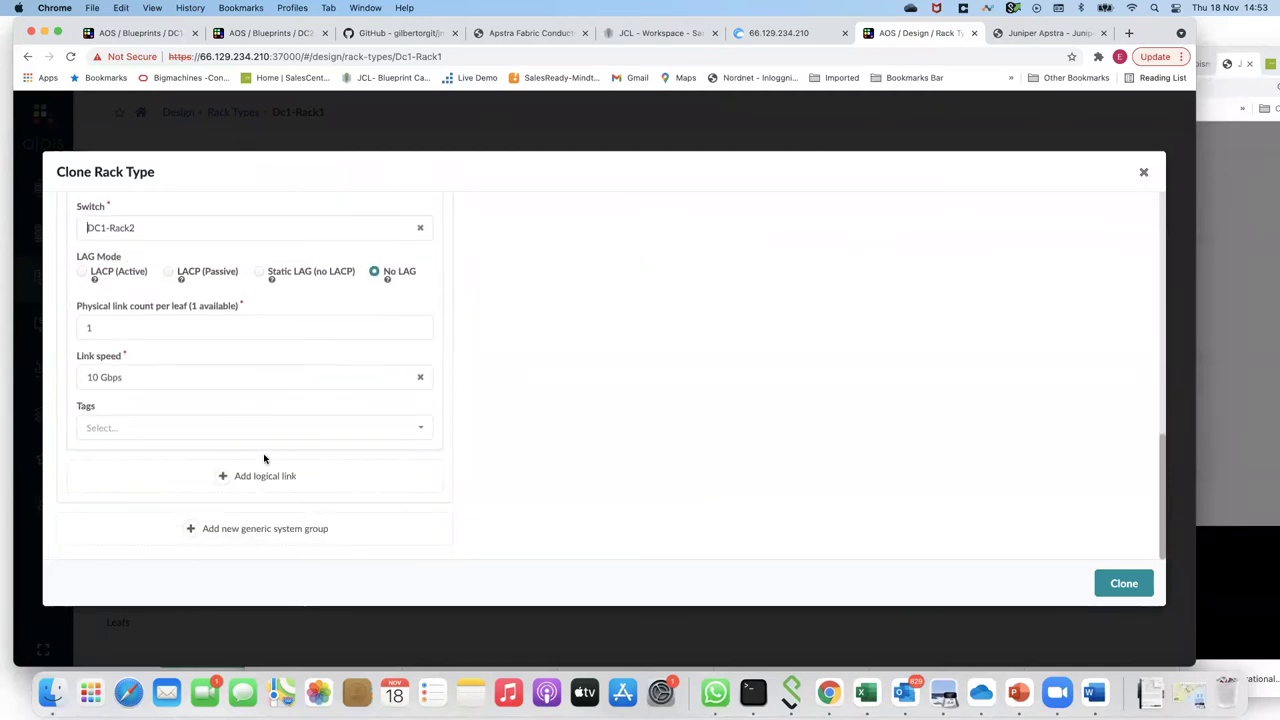
scroll(266, 460, up, 3)
scroll(564, 441, down, 3)
scroll(564, 441, up, 10)
scroll(564, 441, down, 8)
scroll(1010, 555, down, 2)
scroll(1031, 531, up, 4)
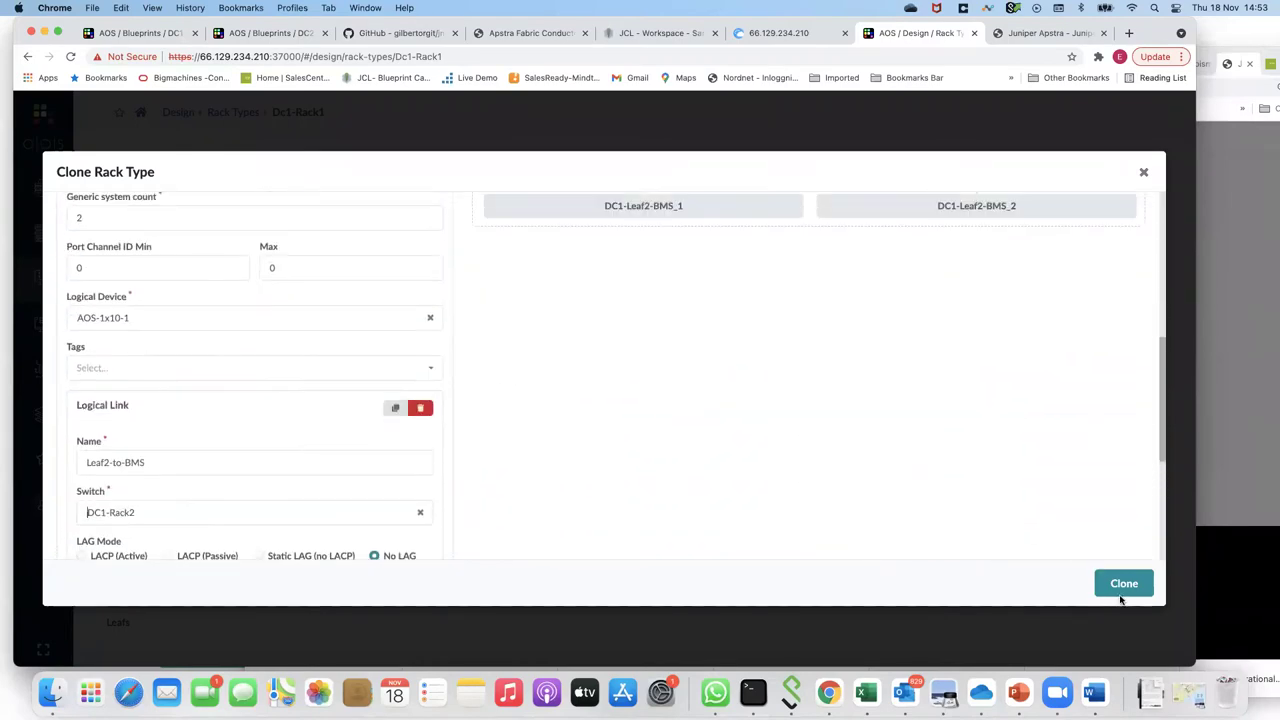
click(1123, 586)
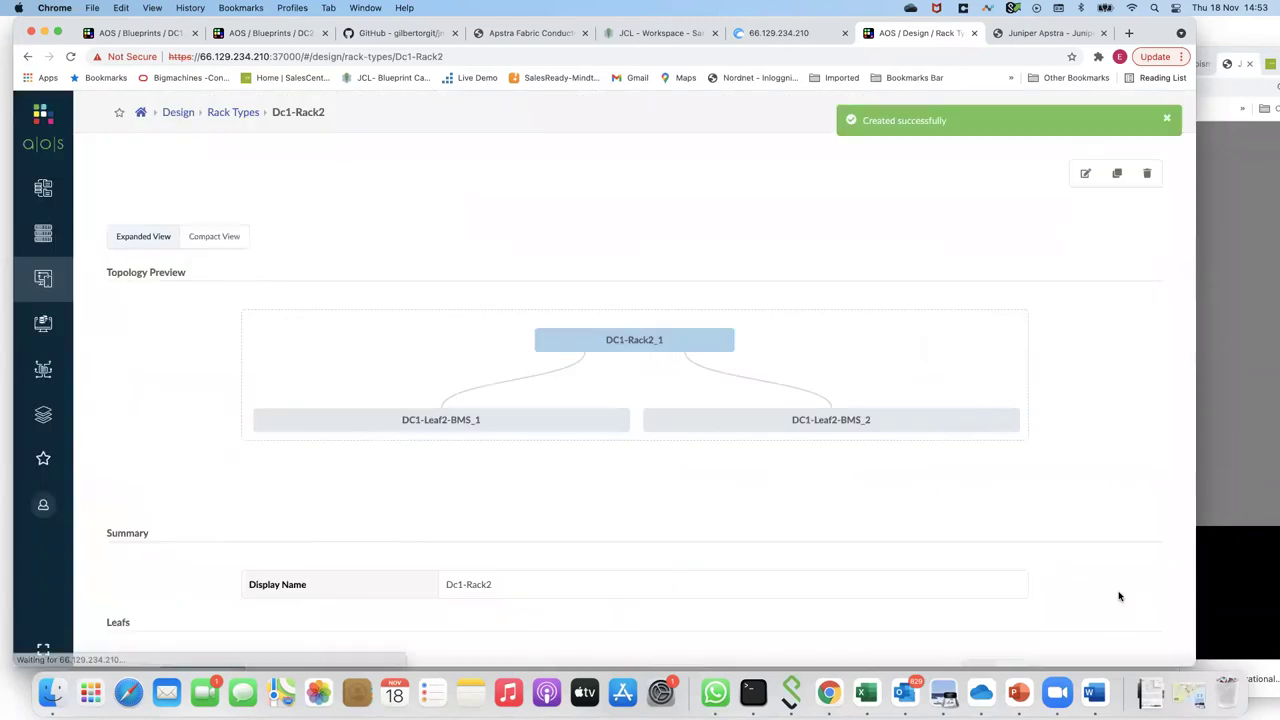
mouse_move(620, 350)
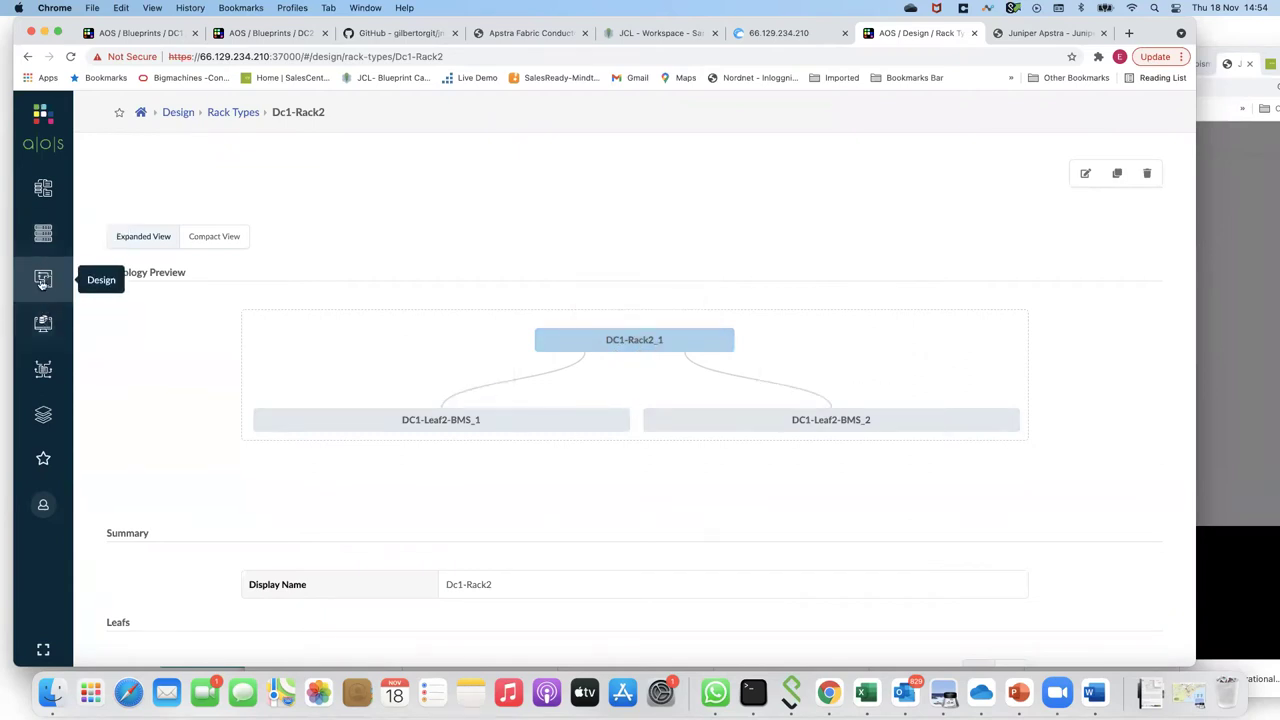
Step: Look through the logical devices in the design catalog
click(41, 284)
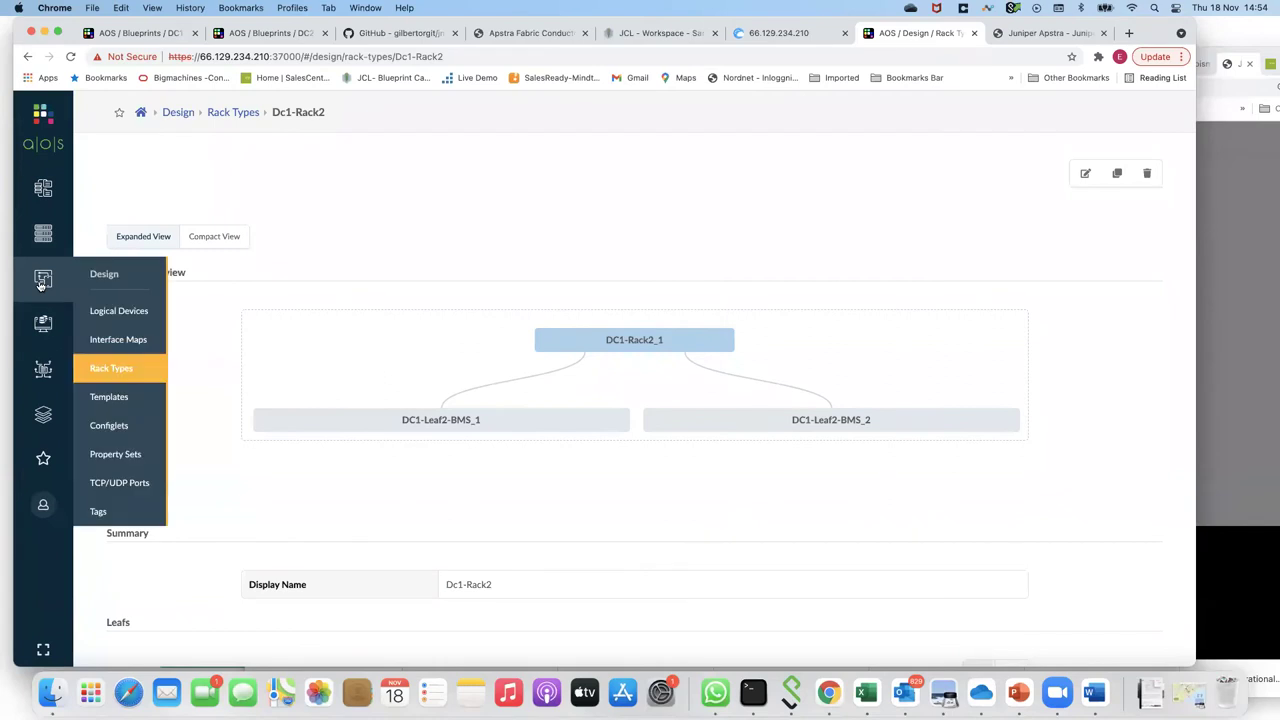
click(104, 312)
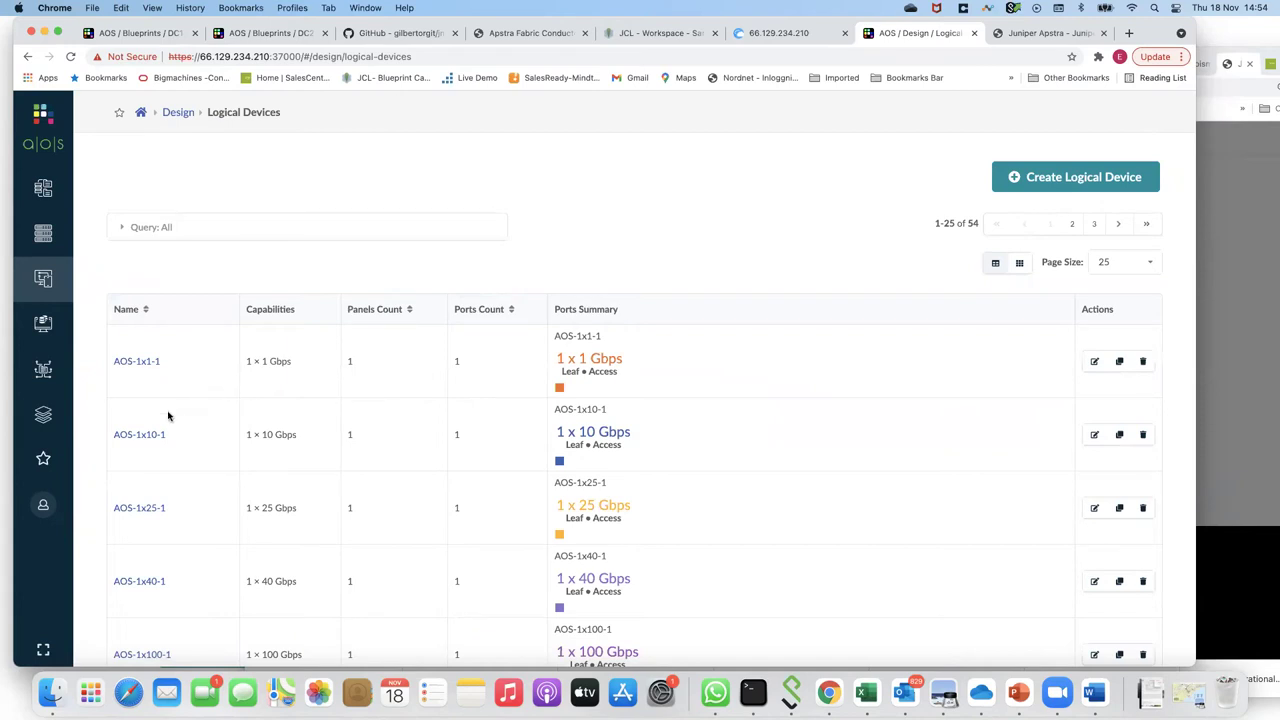
scroll(165, 425, down, 1)
scroll(165, 425, down, 5)
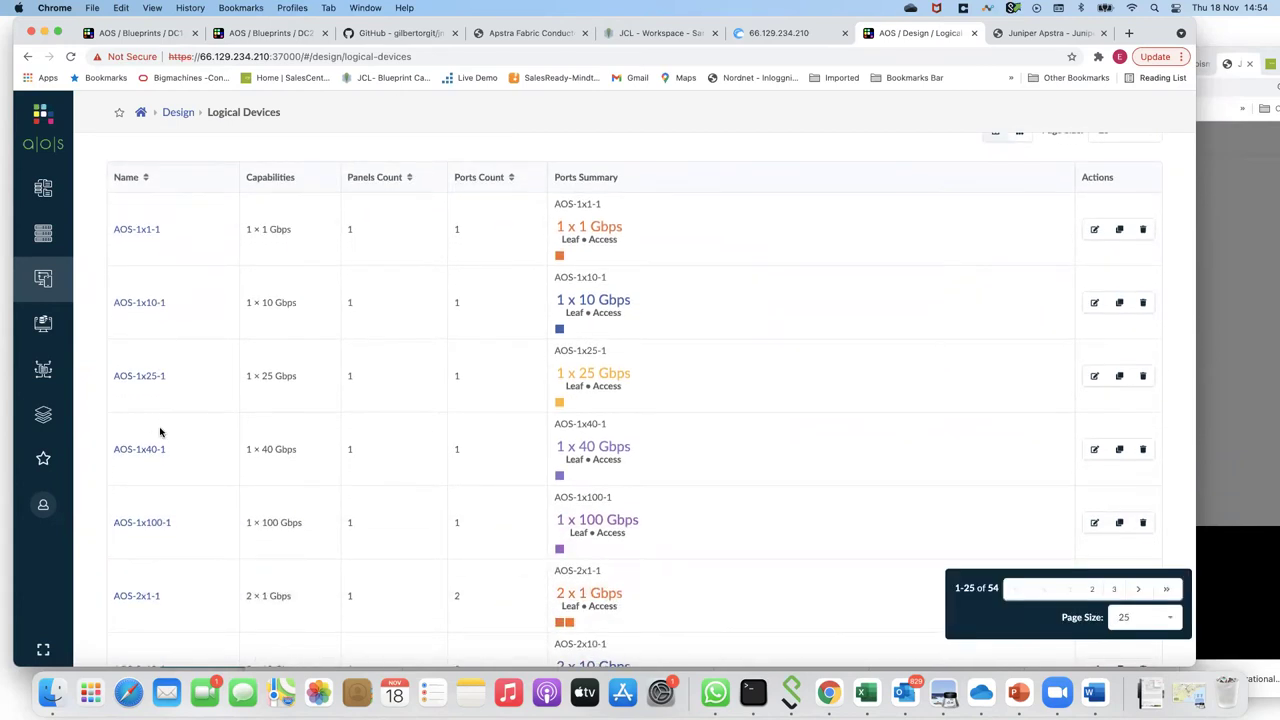
scroll(160, 432, up, 5)
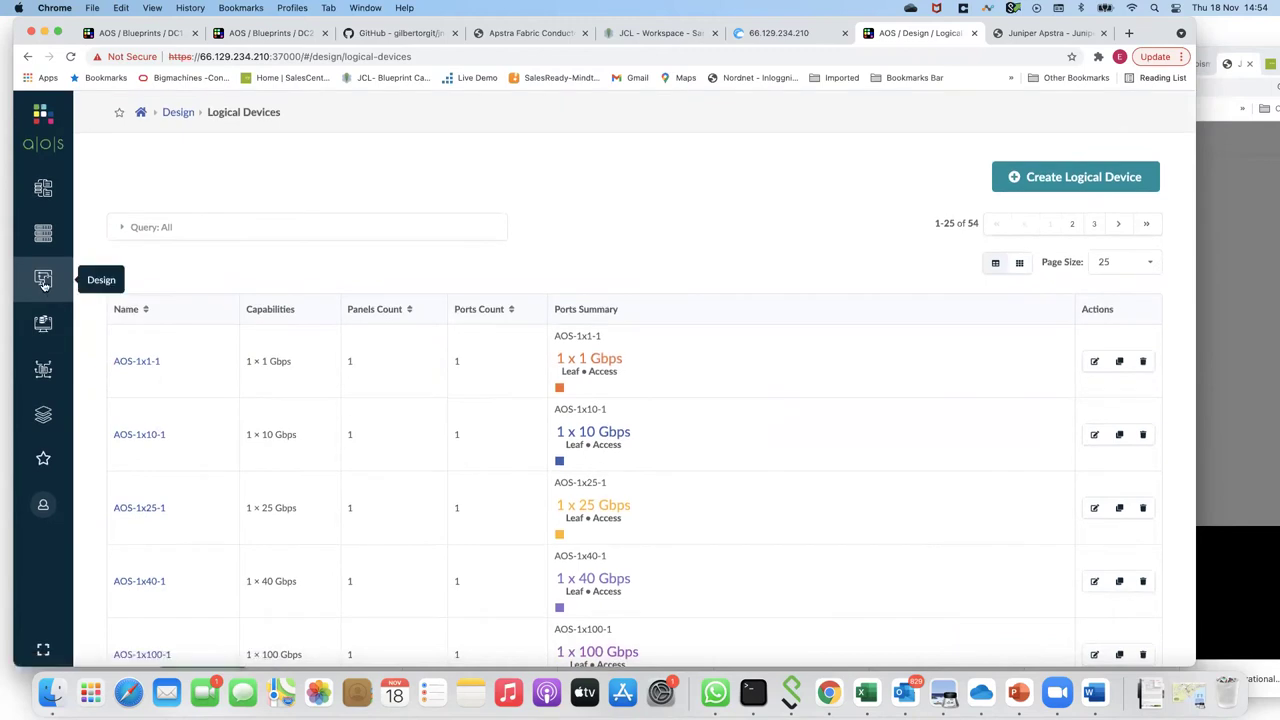
Step: Open the interface maps list and filter it by the name "juniper"
mouse_move(43, 285)
click(112, 344)
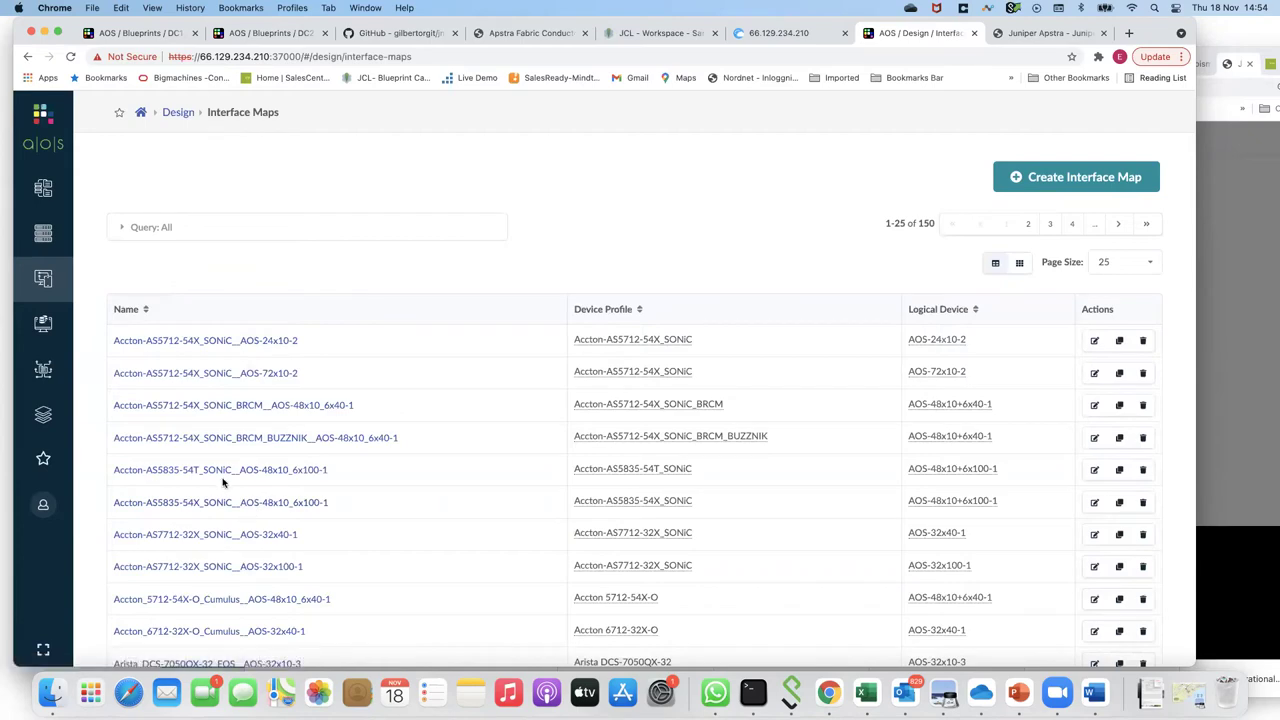
scroll(222, 482, down, 5)
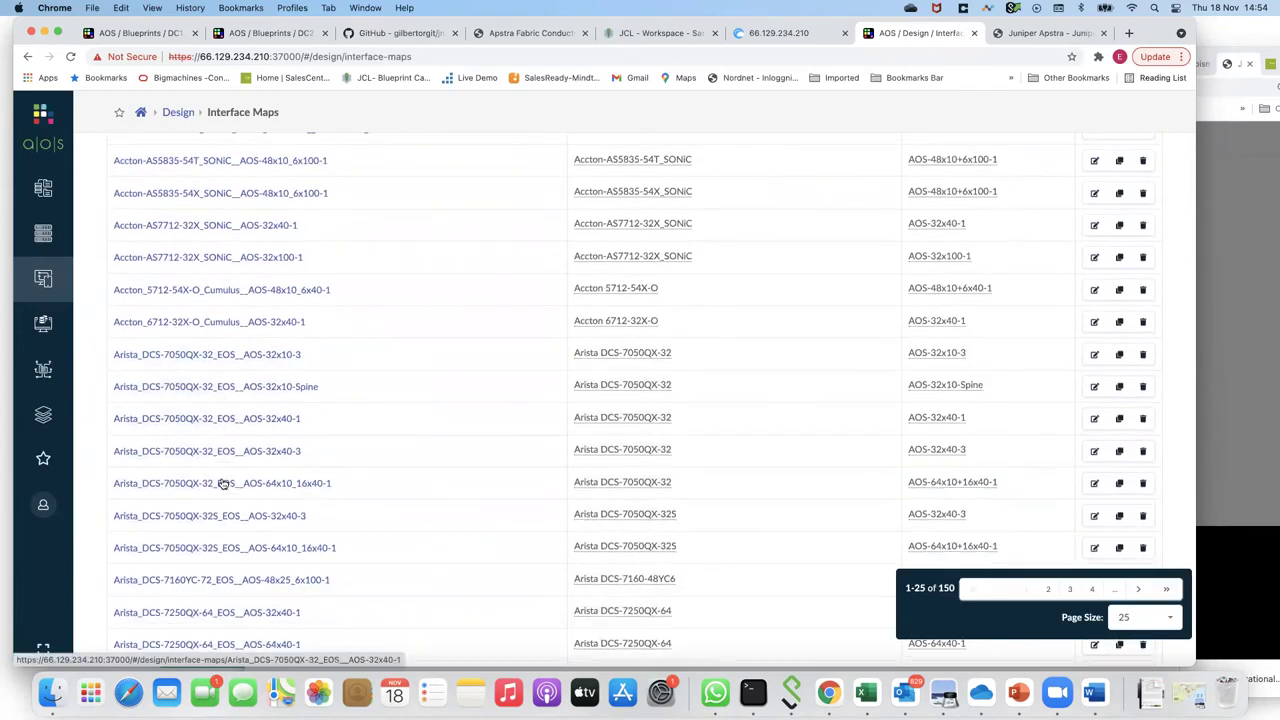
scroll(217, 443, up, 10)
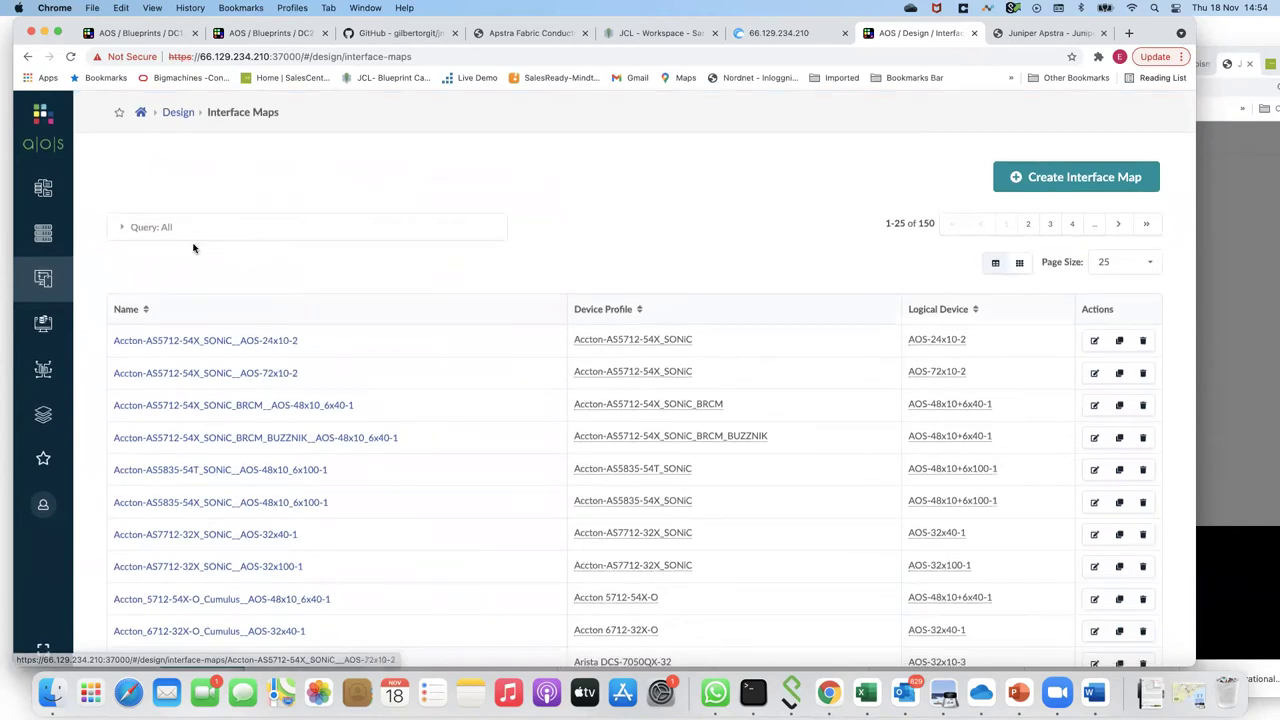
click(191, 230)
click(178, 266)
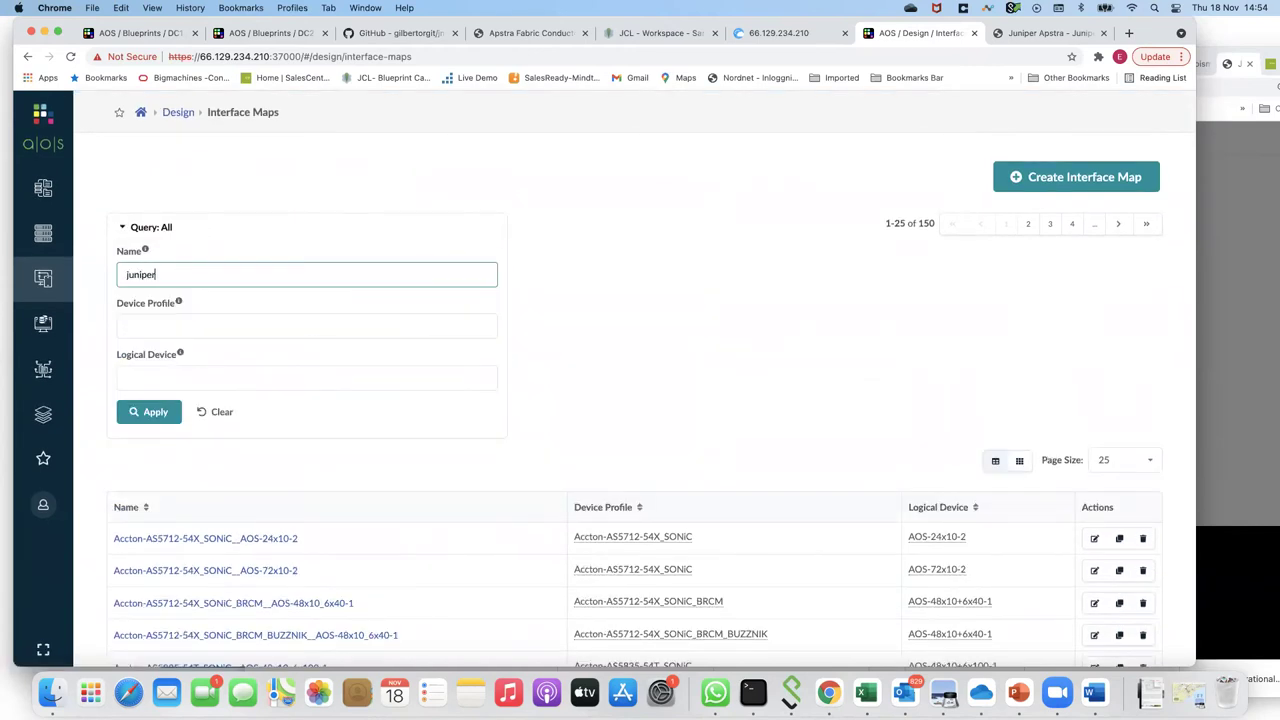
key(Return)
Step: Examine the filtered Juniper interface maps with their device profiles and logical devices
scroll(329, 457, down, 5)
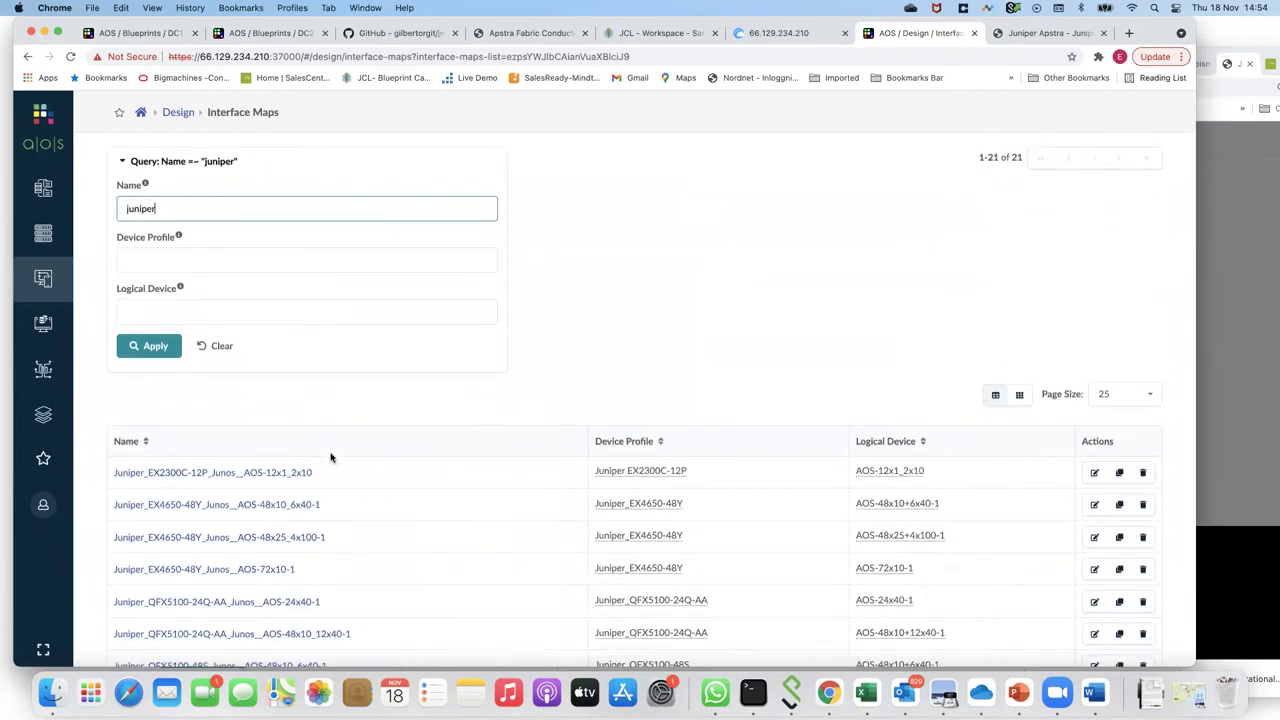
scroll(227, 410, down, 2)
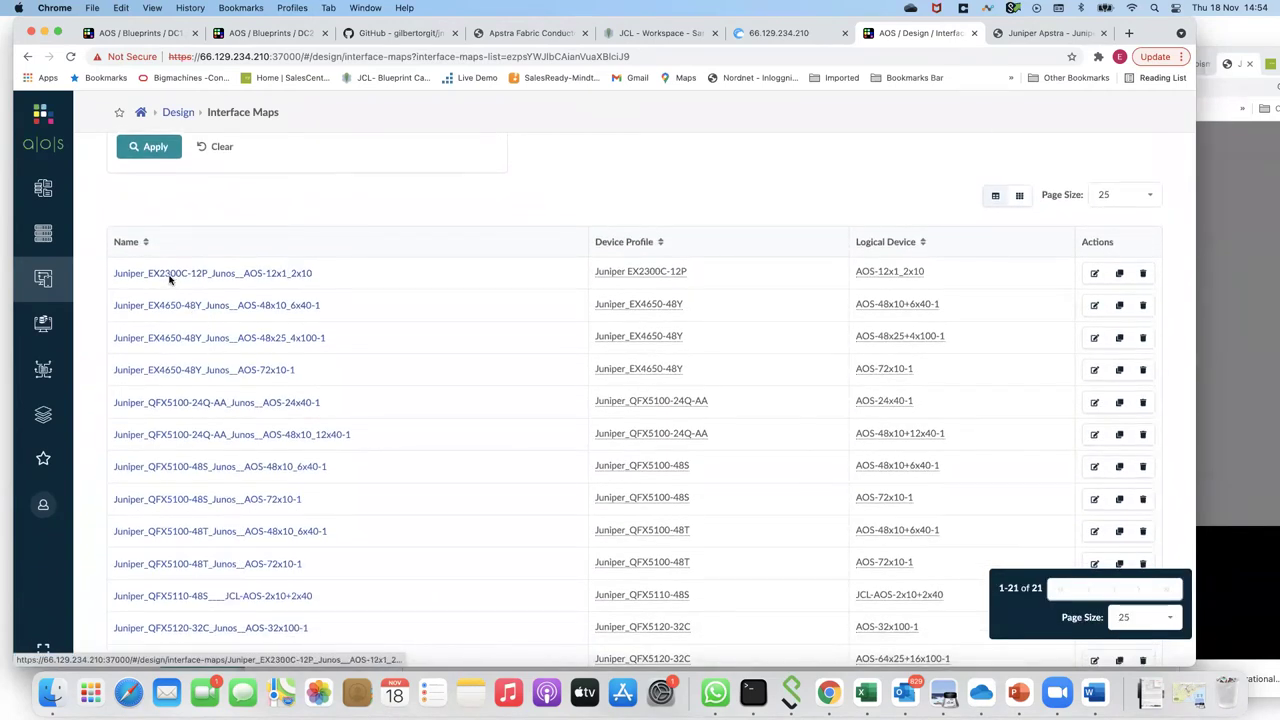
scroll(222, 434, down, 4)
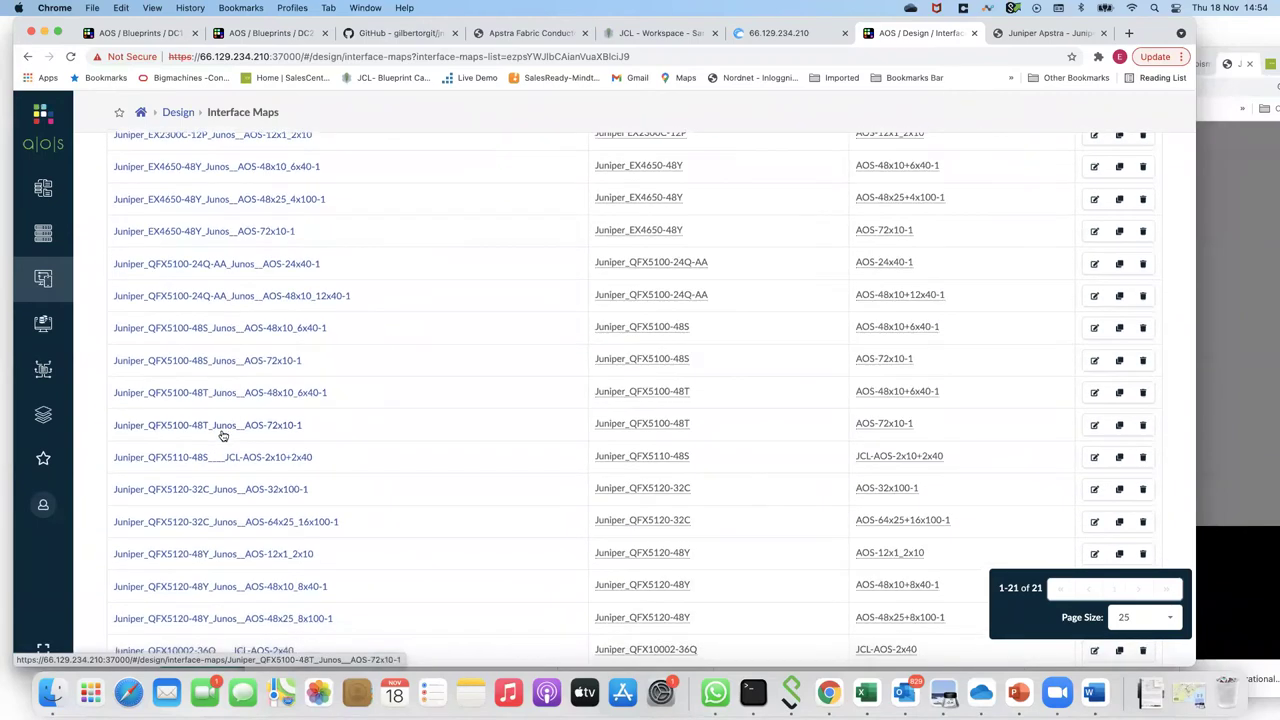
scroll(394, 503, up, 4)
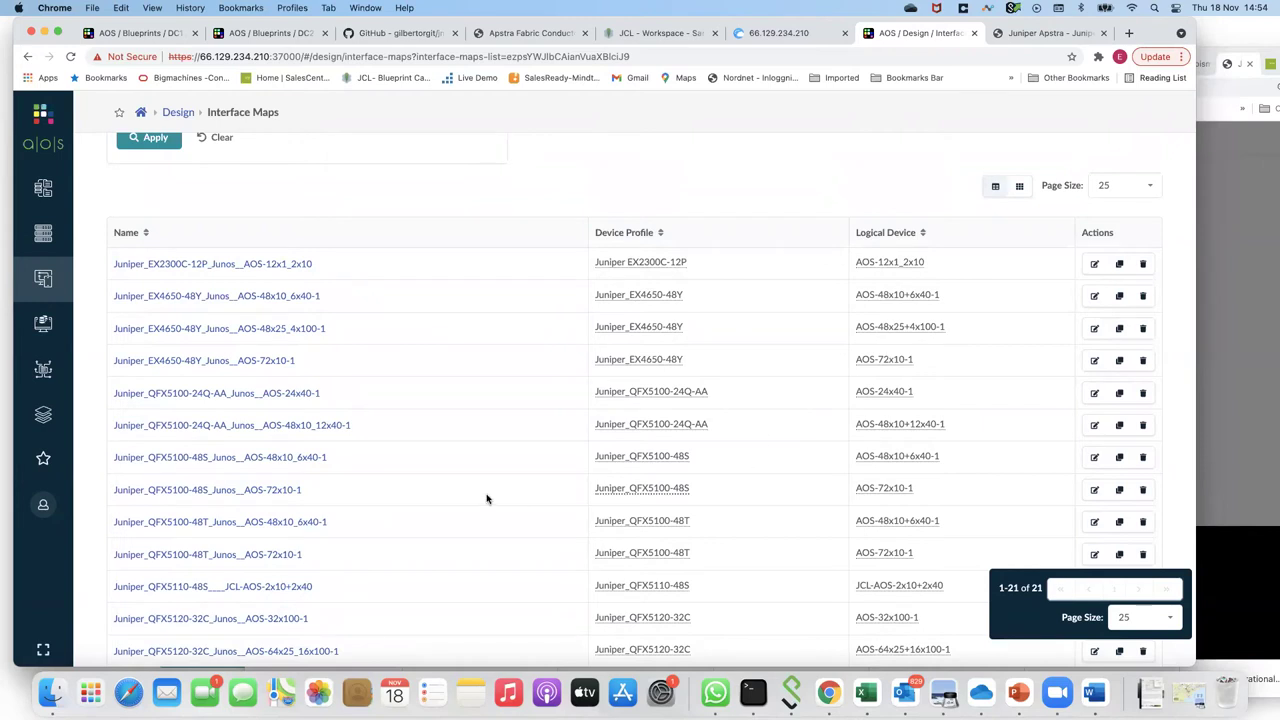
scroll(487, 498, down, 3)
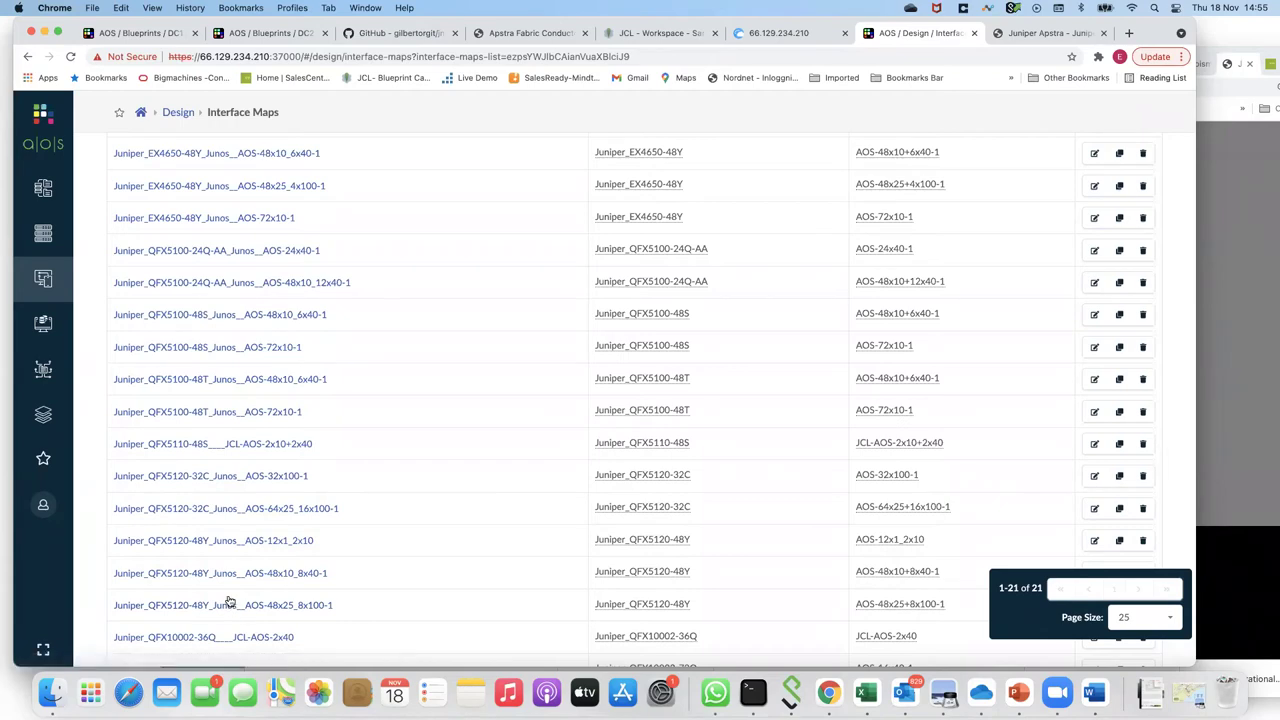
scroll(230, 605, up, 10)
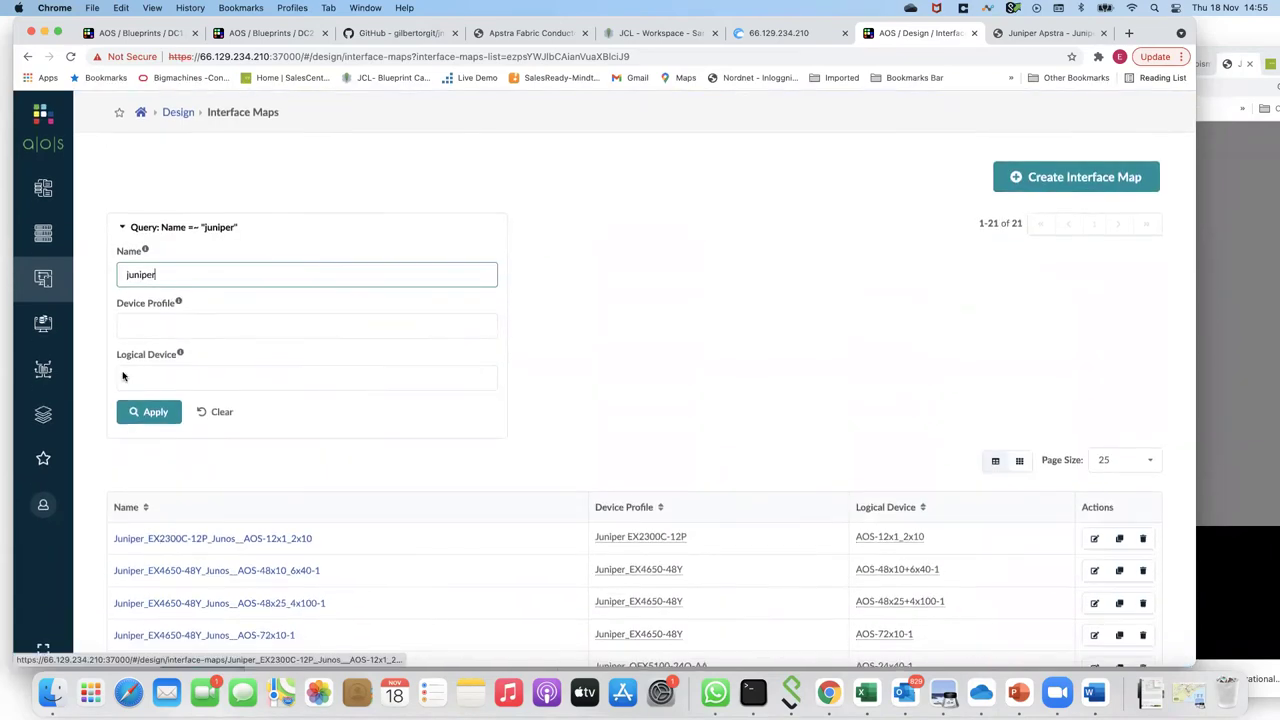
Step: Open the design templates list and review the presentation slides on rack-based and pod-based templates
click(43, 279)
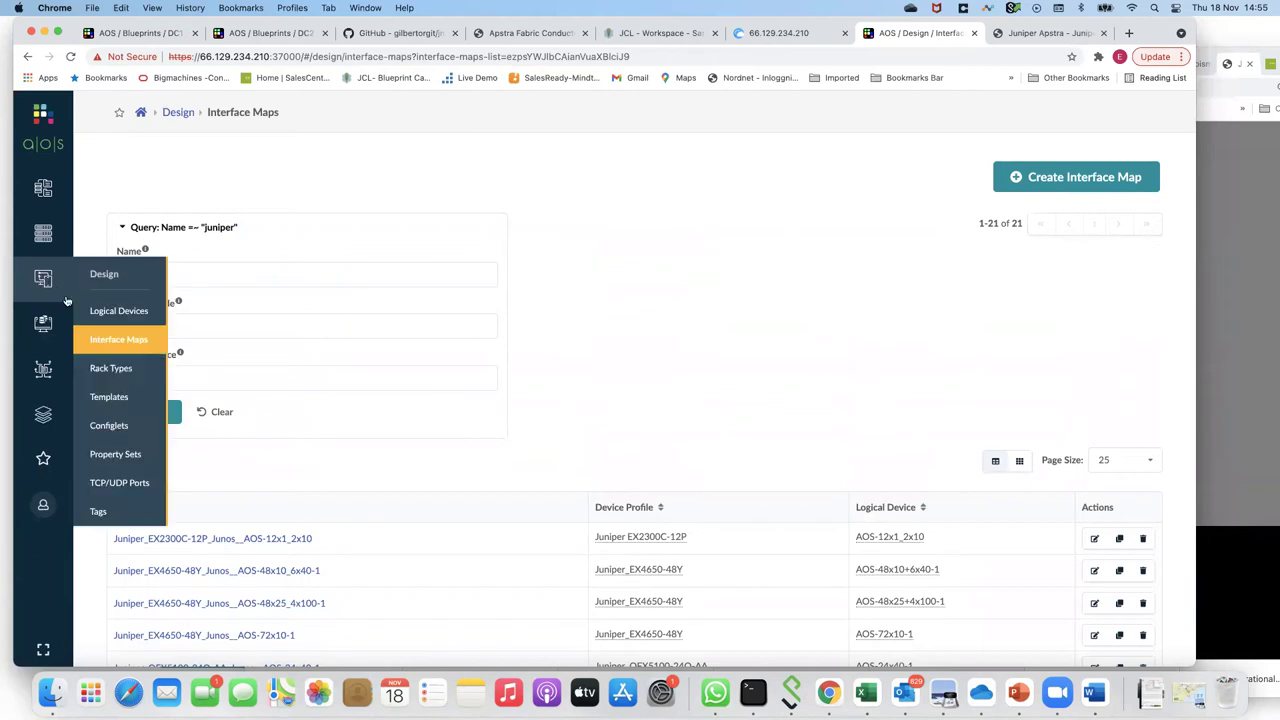
click(104, 399)
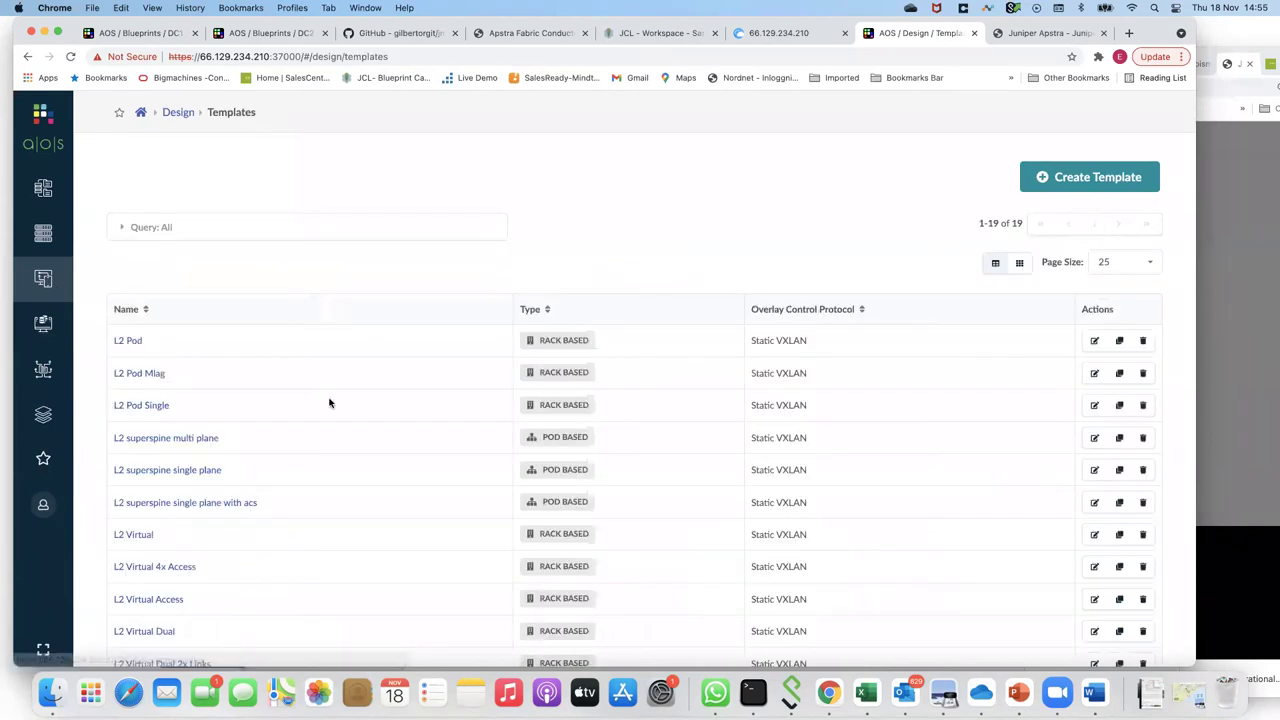
key(super+Tab)
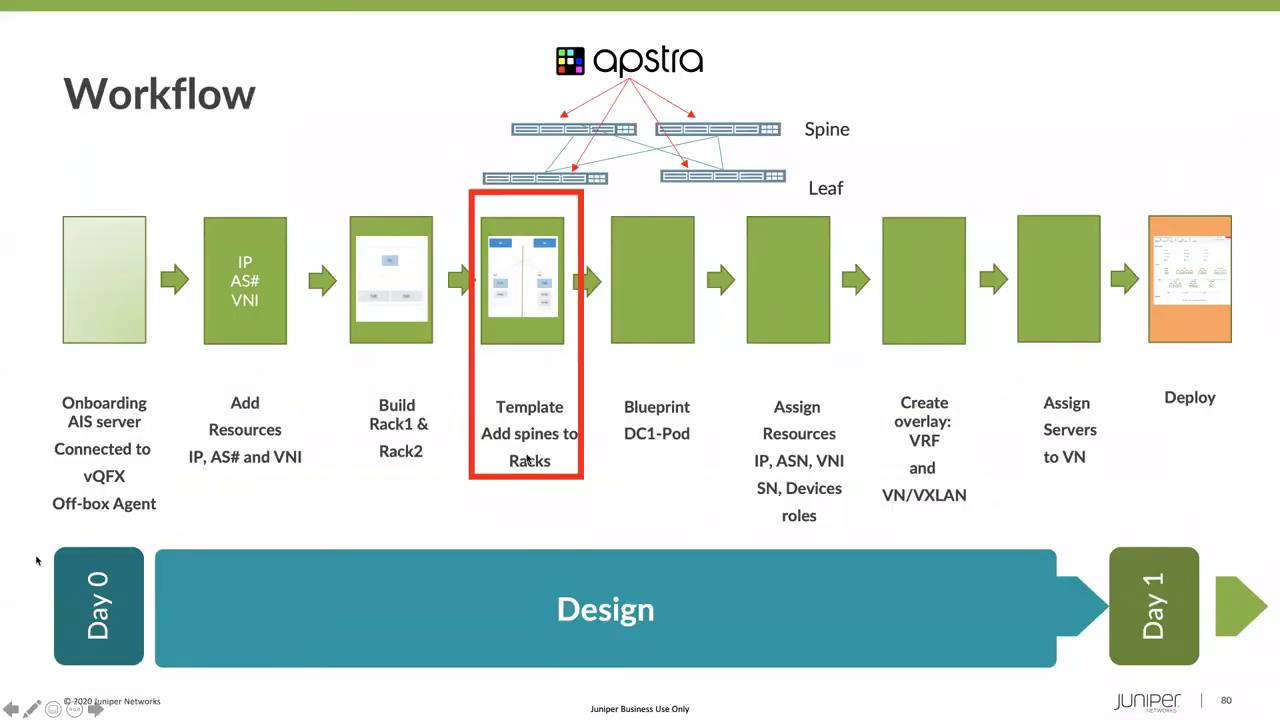
key(Right)
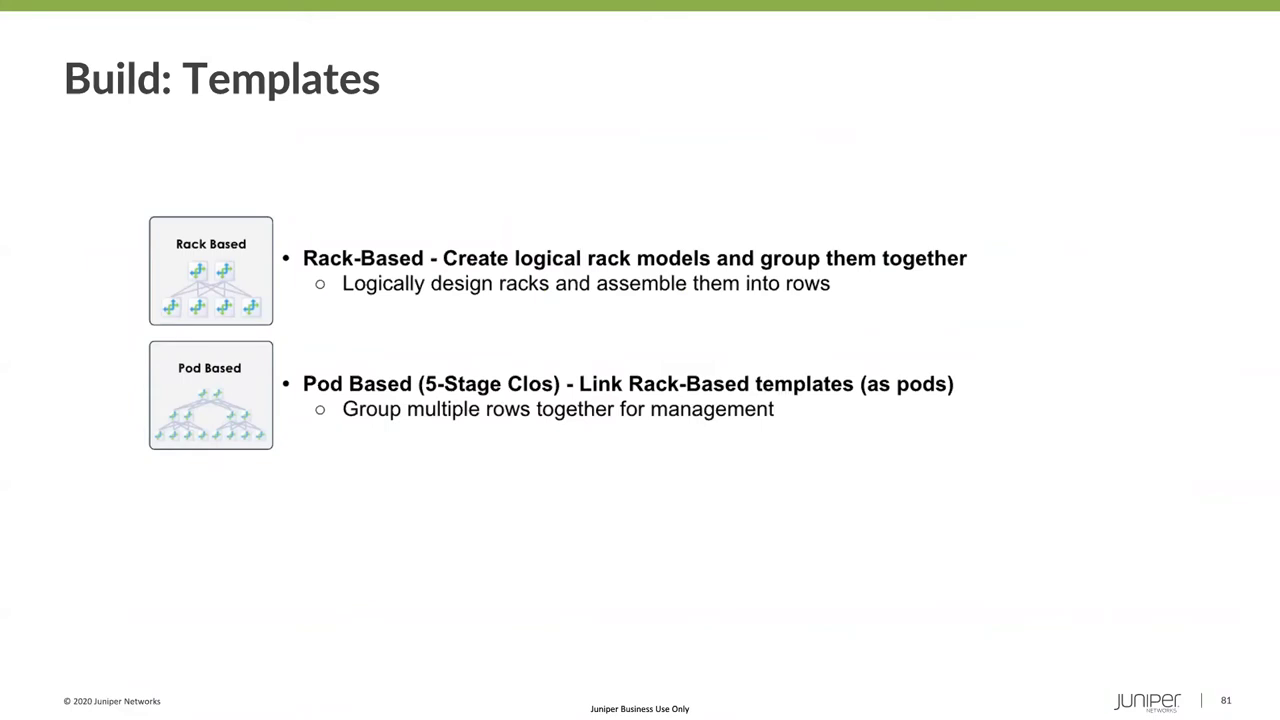
key(super+Tab)
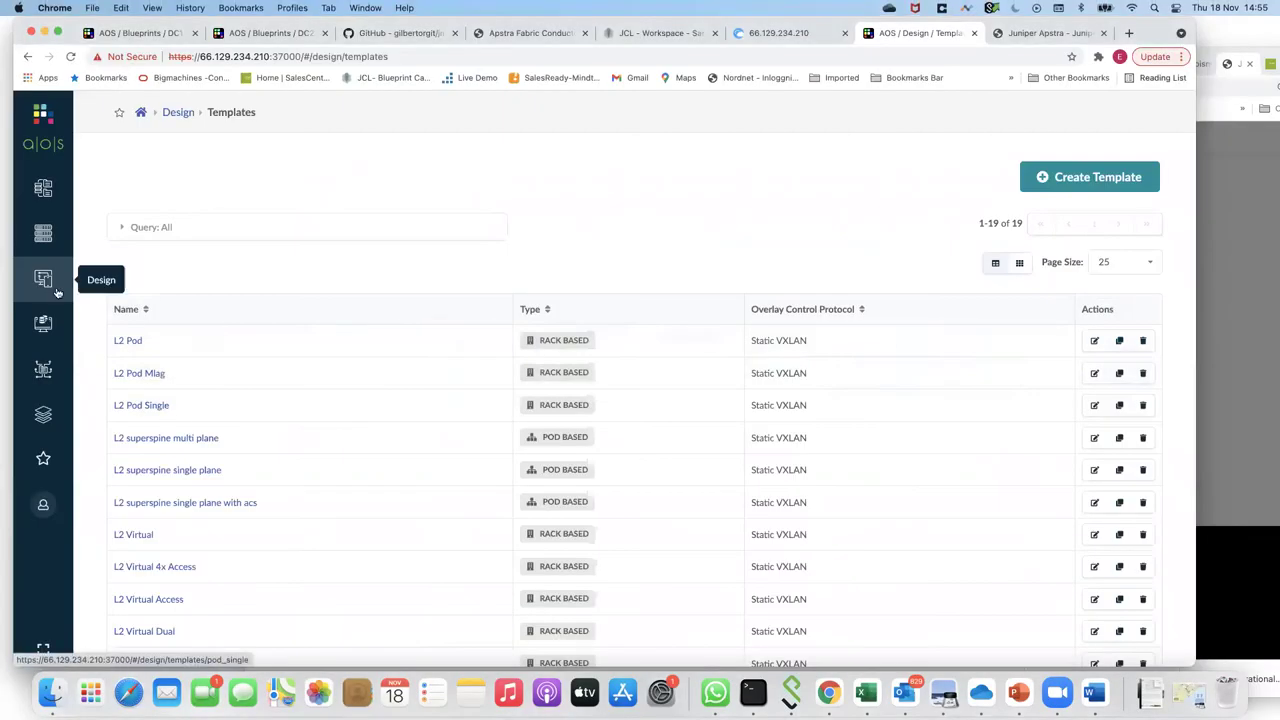
mouse_move(43, 284)
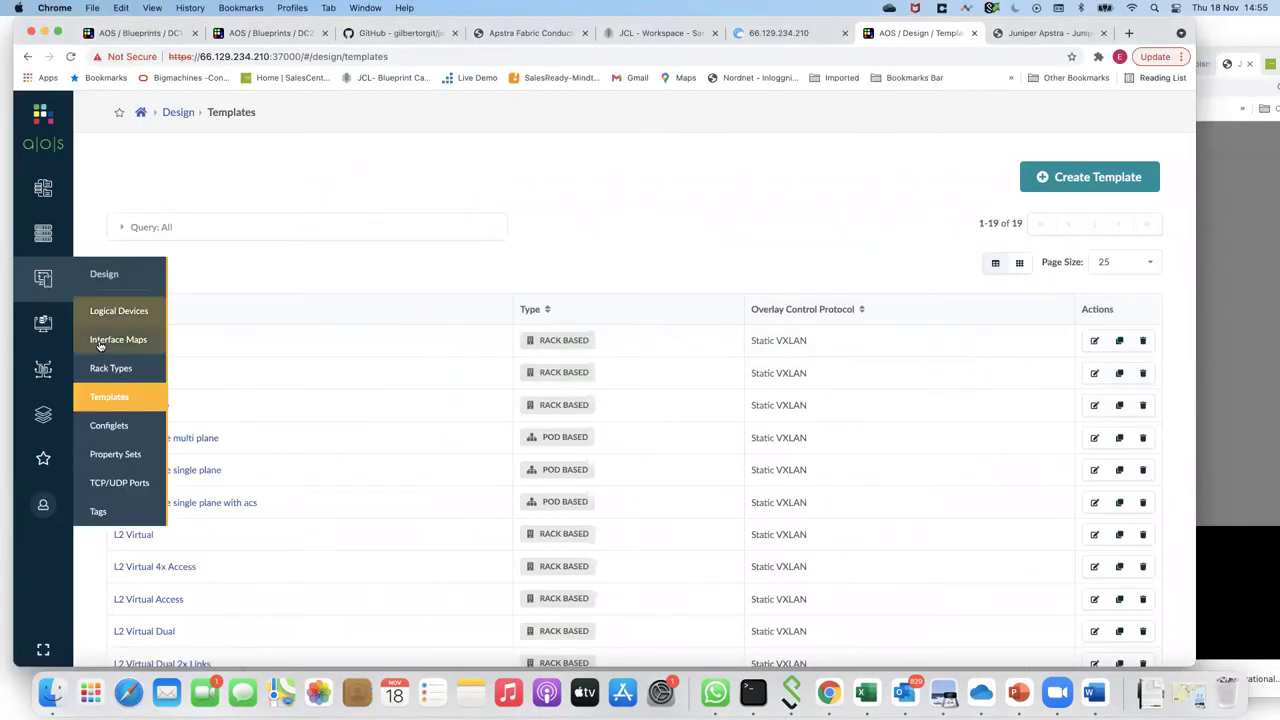
click(116, 402)
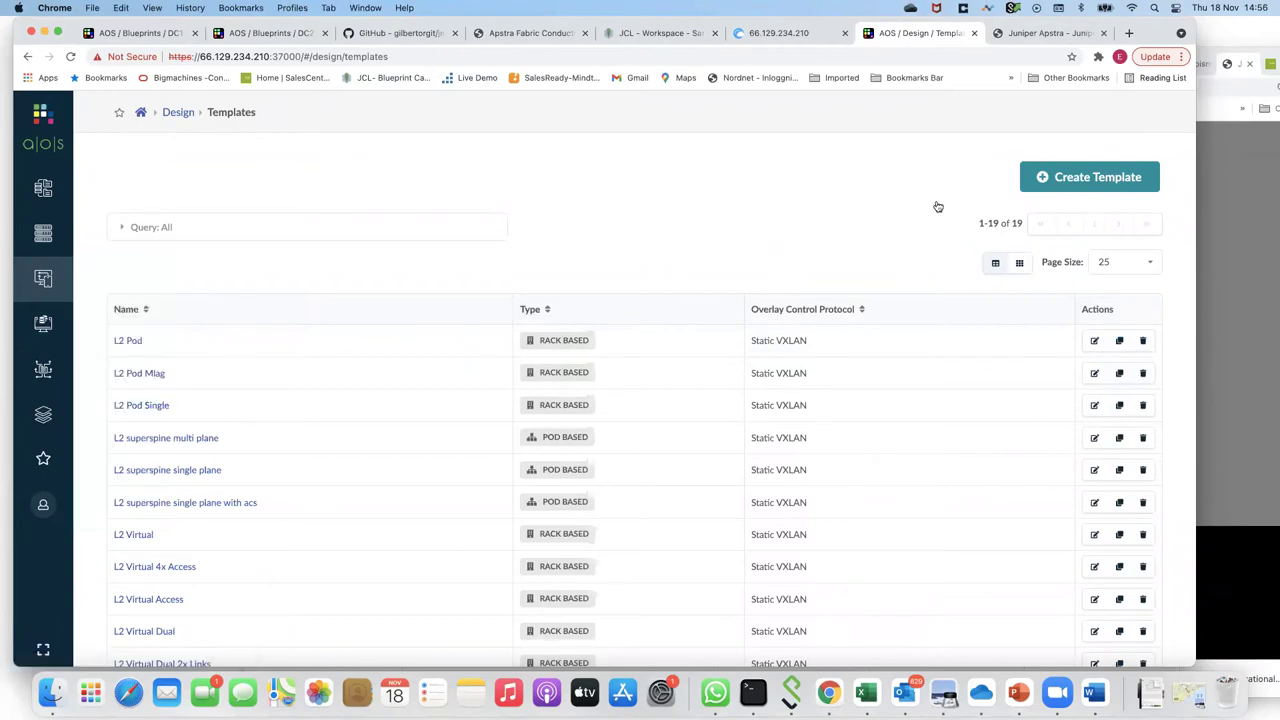
Step: Start a new rack-based template named Dc1-Teamplate and set its overlay control protocol to MP-EBGP EVPN
click(1078, 177)
text(Dc1-Teamplate)
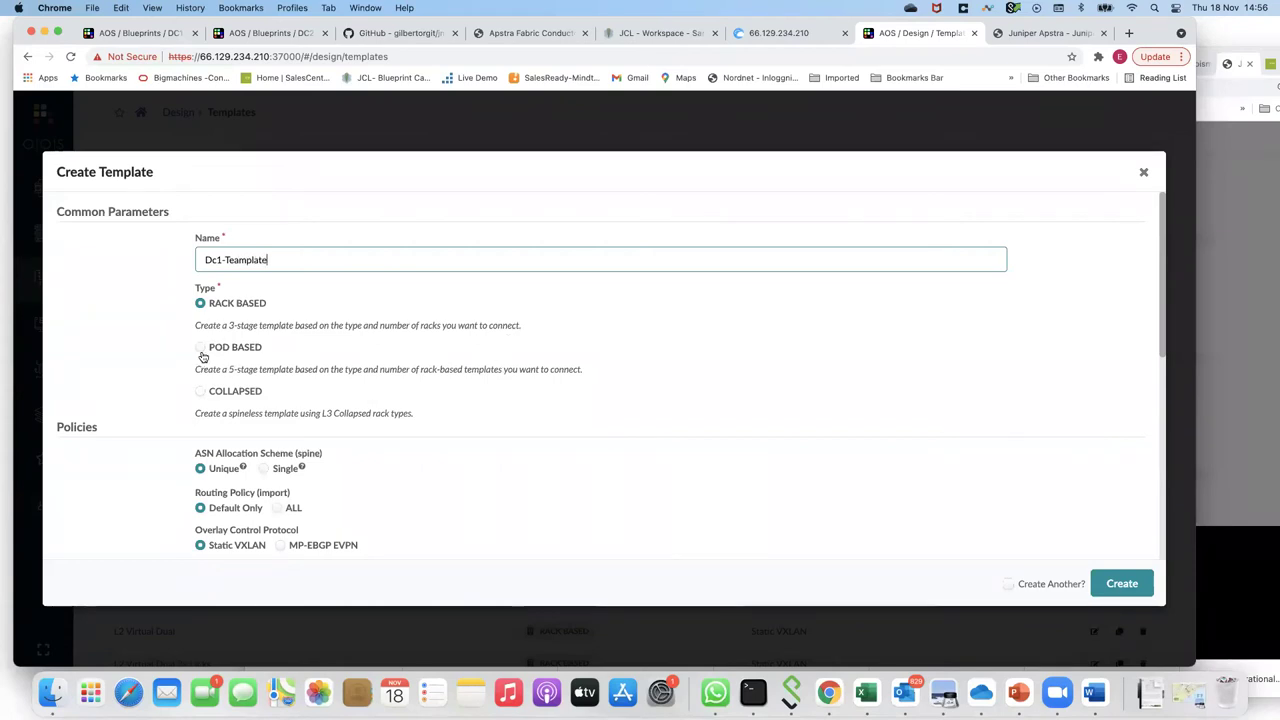
drag(256, 370, 221, 370)
scroll(262, 425, down, 2)
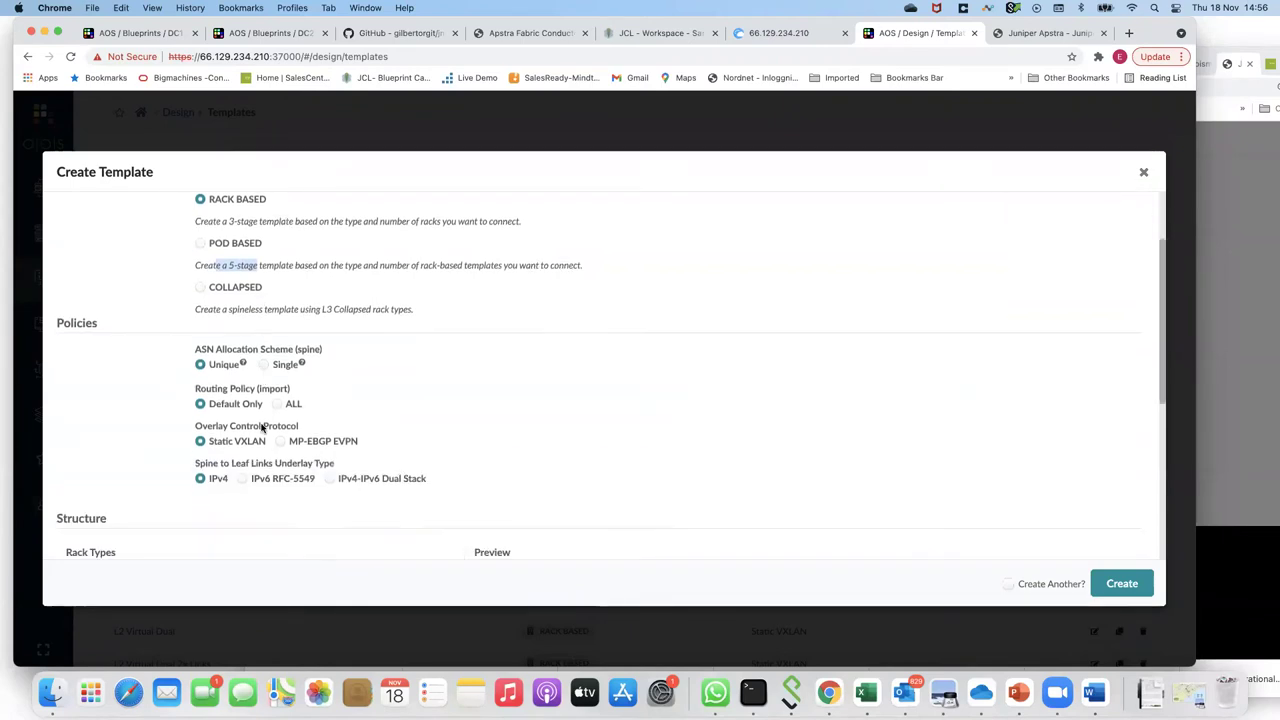
scroll(262, 425, down, 2)
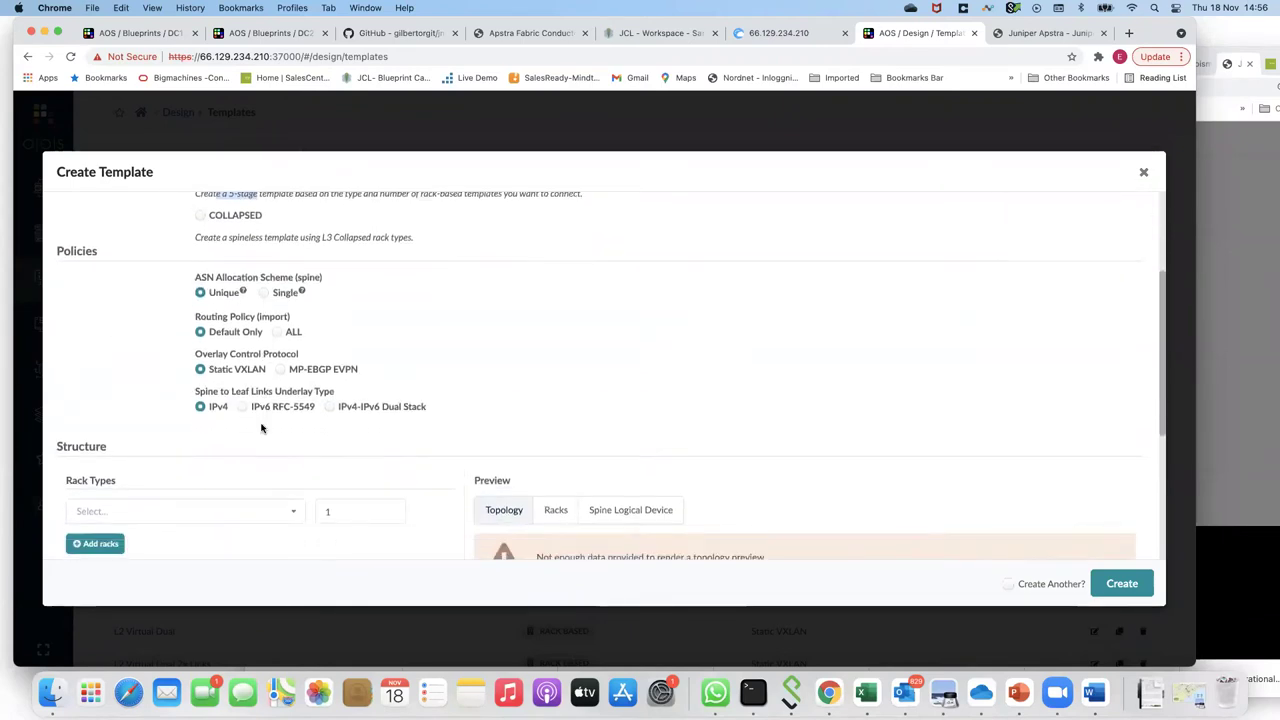
click(283, 368)
Step: Add one Dc1-Rack1 and one Dc1-Rack2 rack type to the template structure
scroll(400, 425, down, 2)
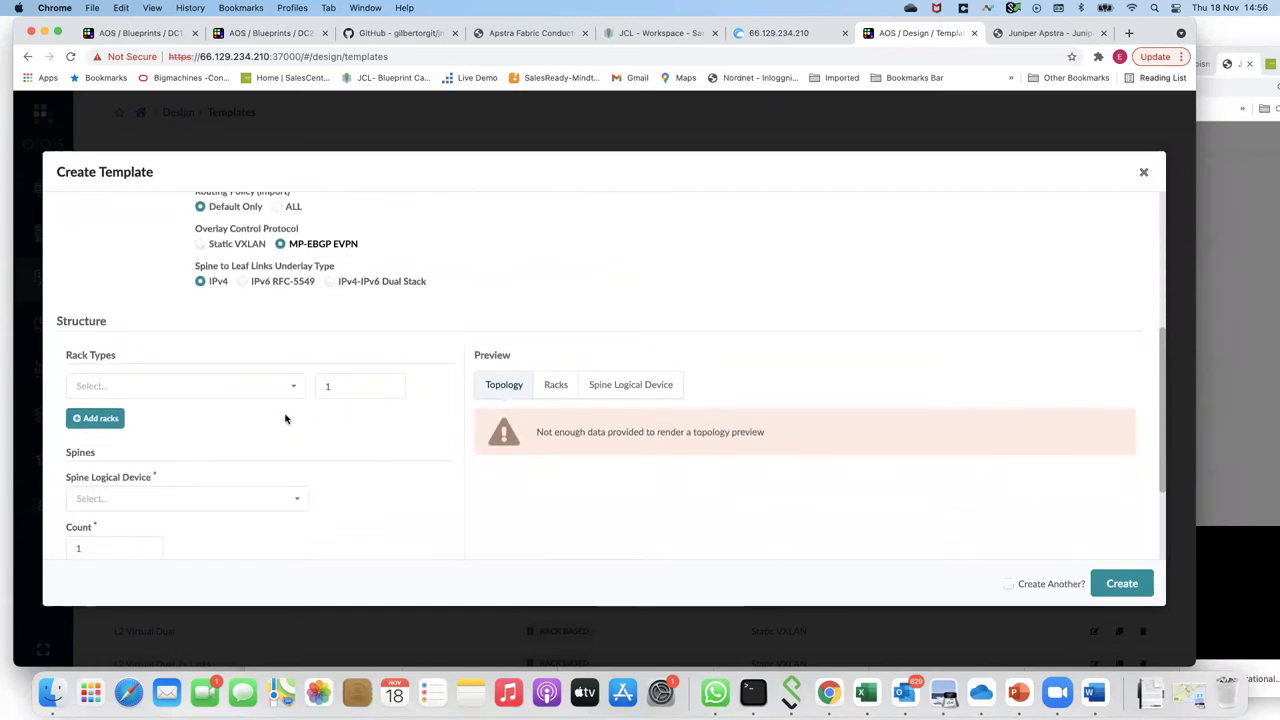
click(293, 389)
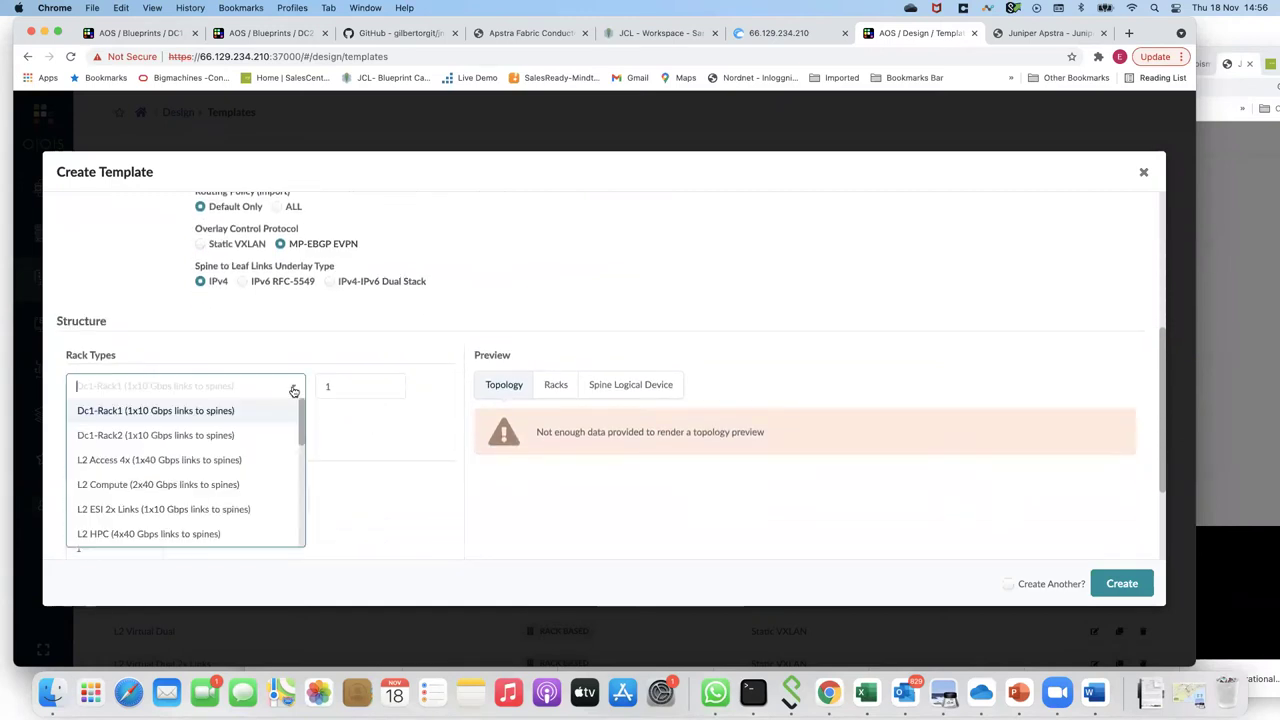
click(245, 412)
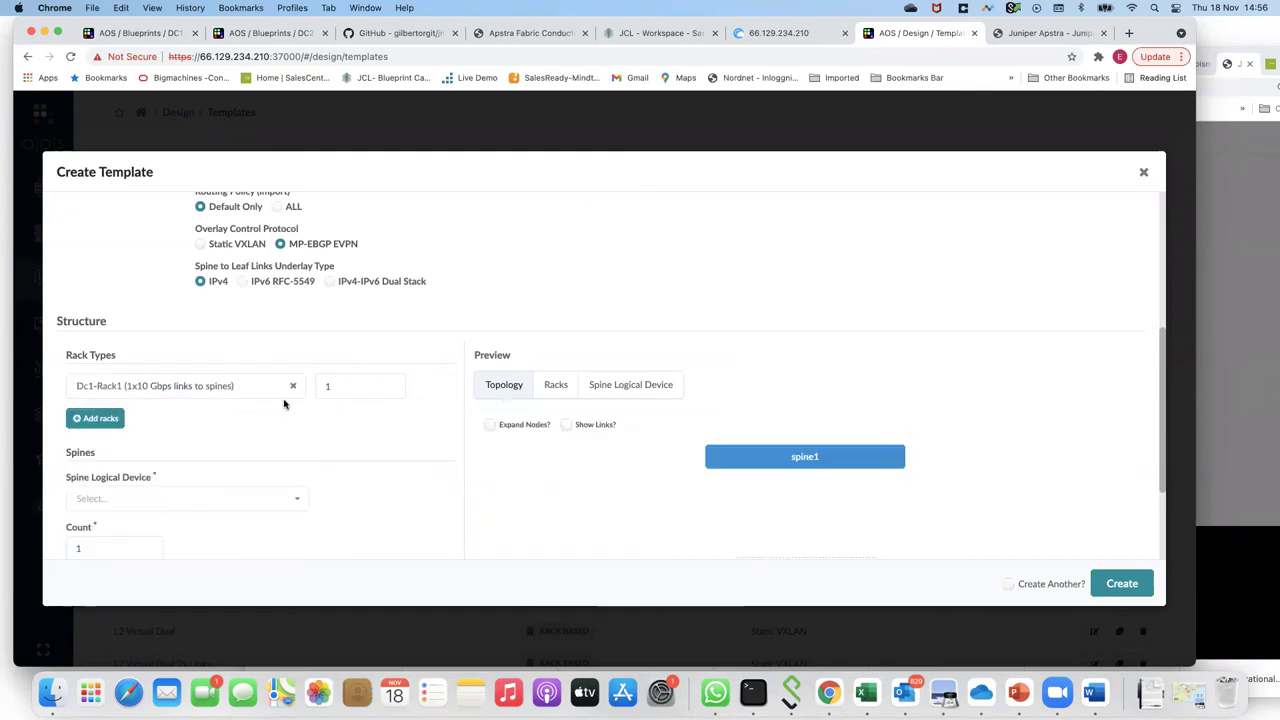
click(97, 419)
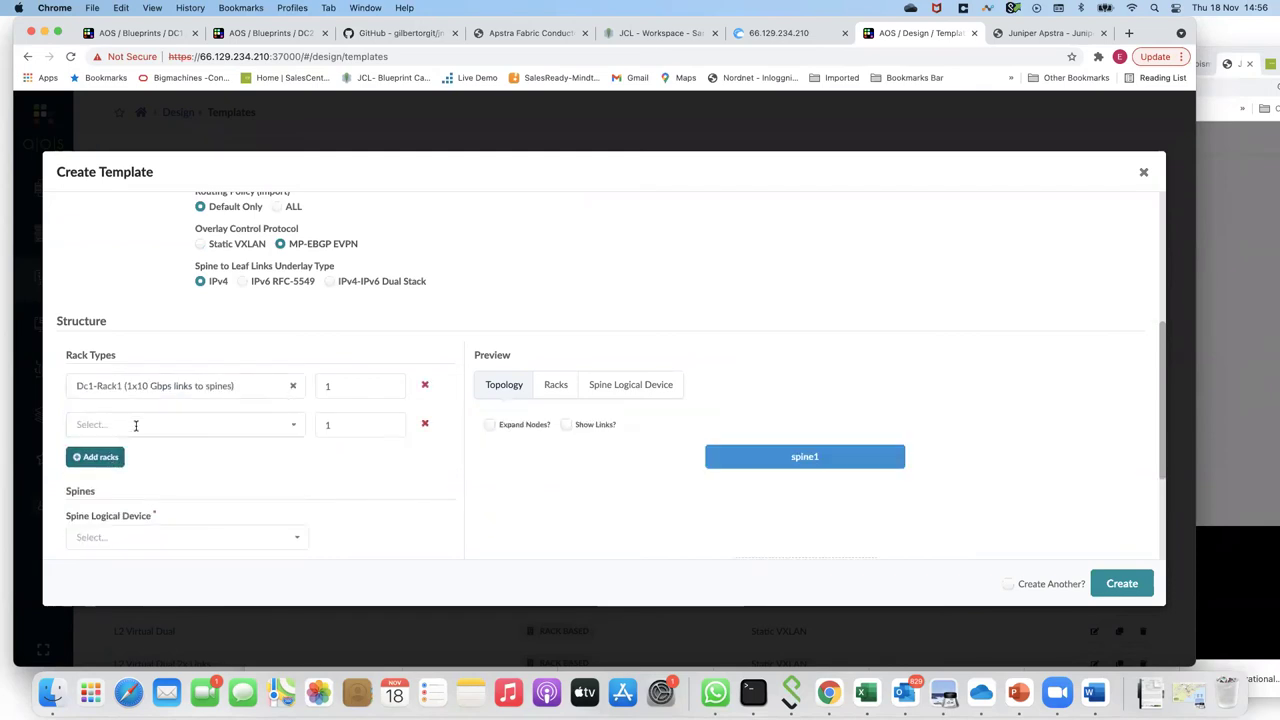
click(296, 429)
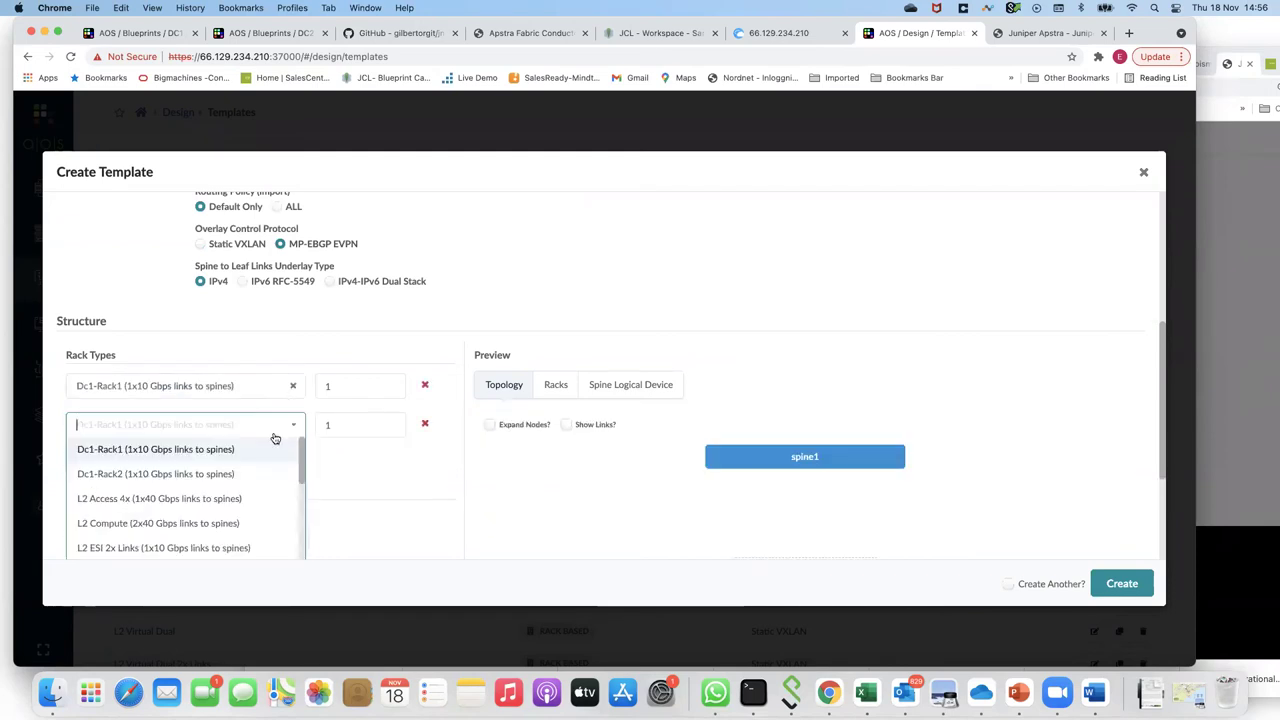
click(200, 474)
scroll(587, 473, down, 1)
scroll(587, 473, down, 1)
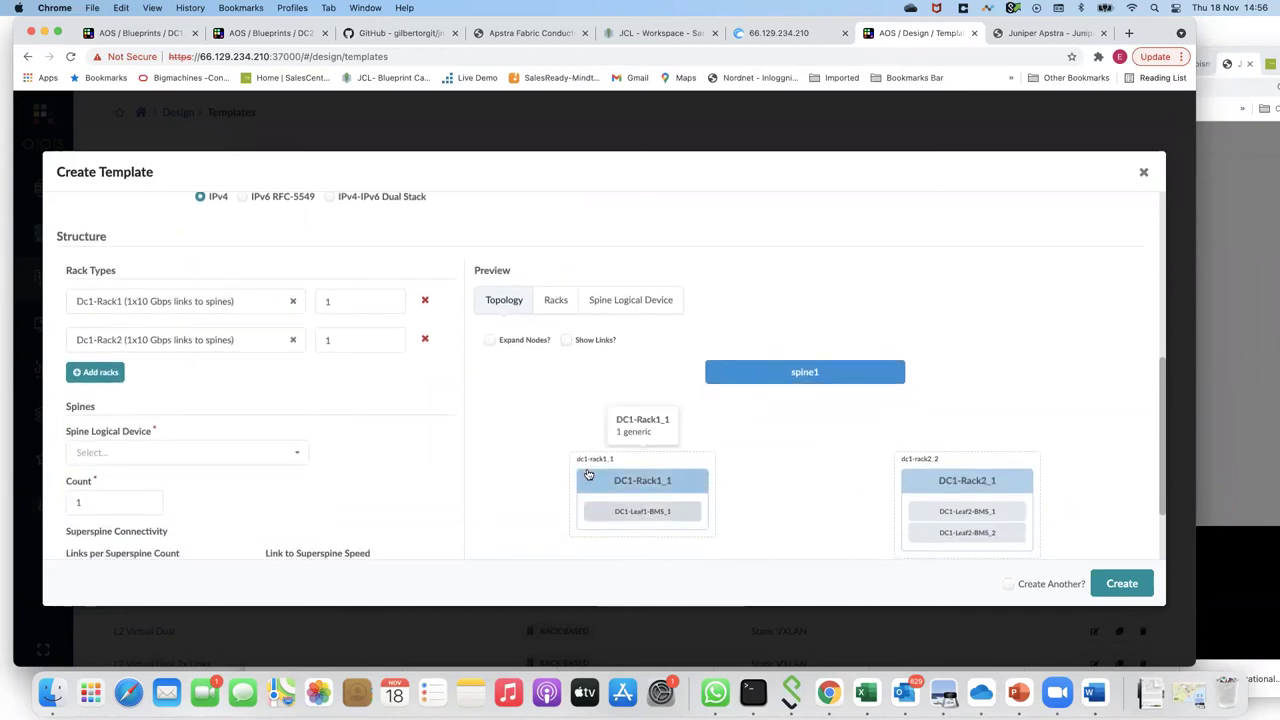
Step: Check the spines in the lab topology diagram, and give the template two spines using the AOS-7x10-Leaf logical device
scroll(863, 497, down, 1)
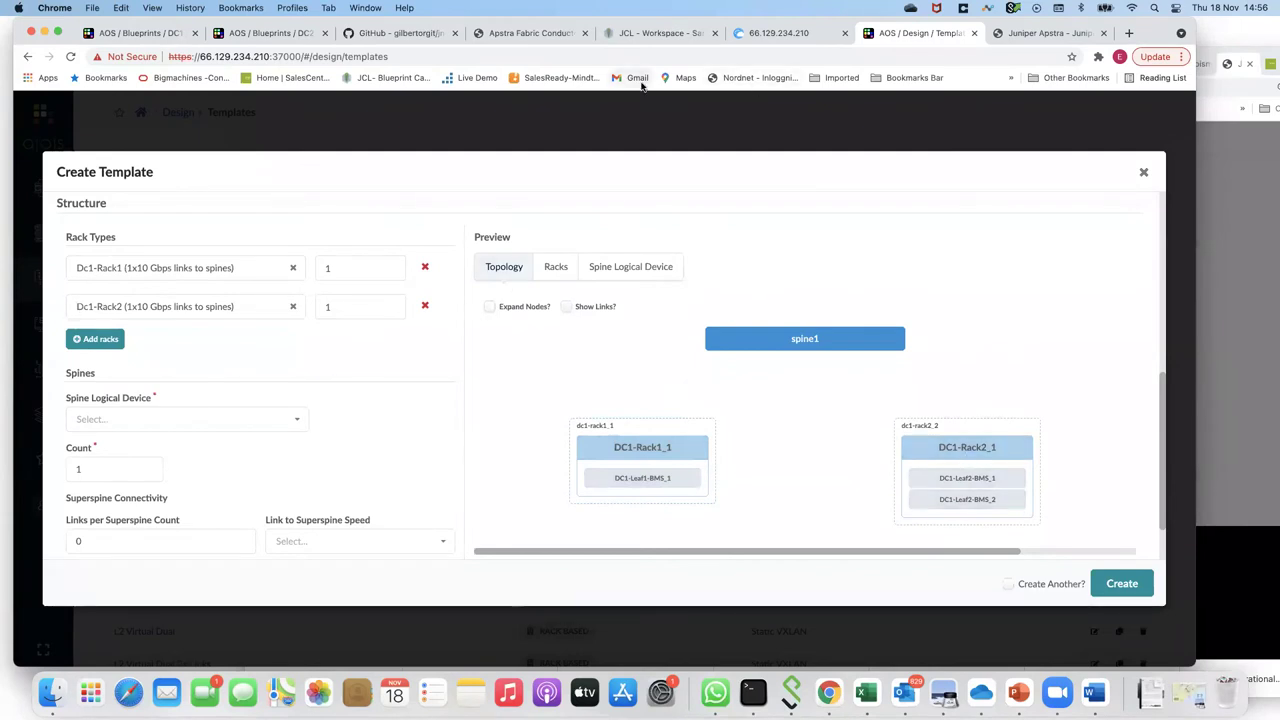
click(663, 36)
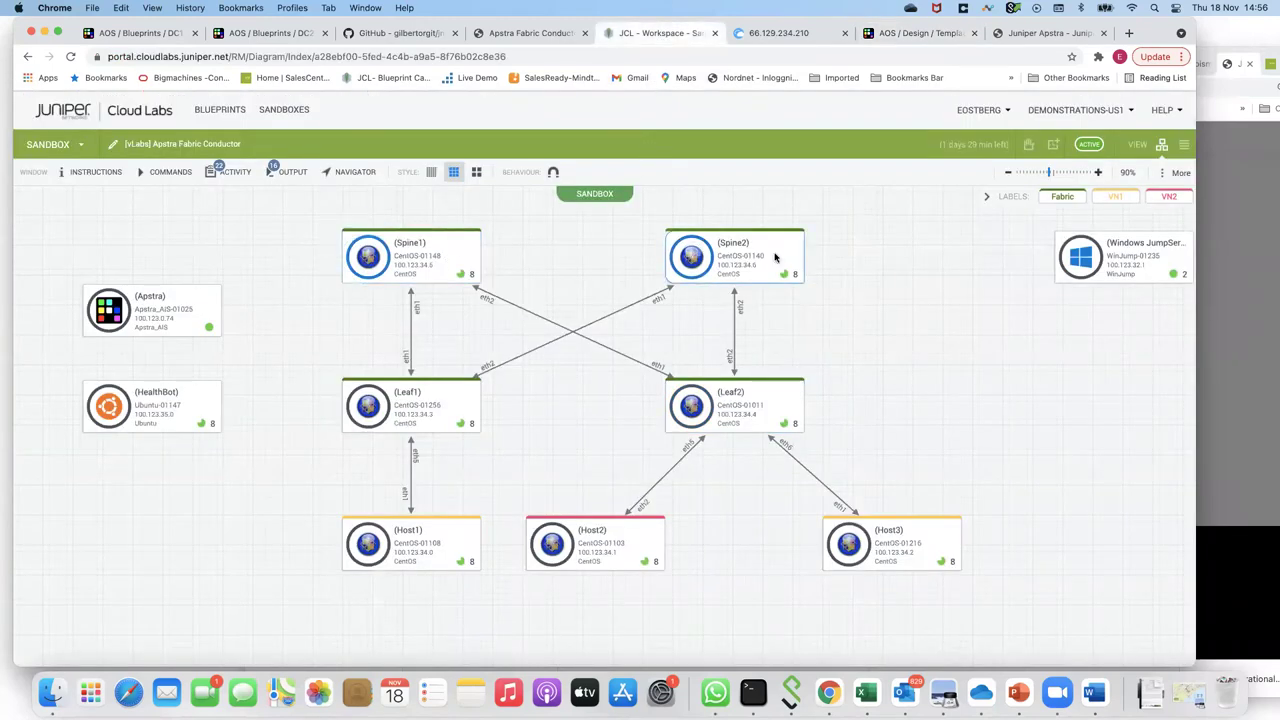
click(906, 38)
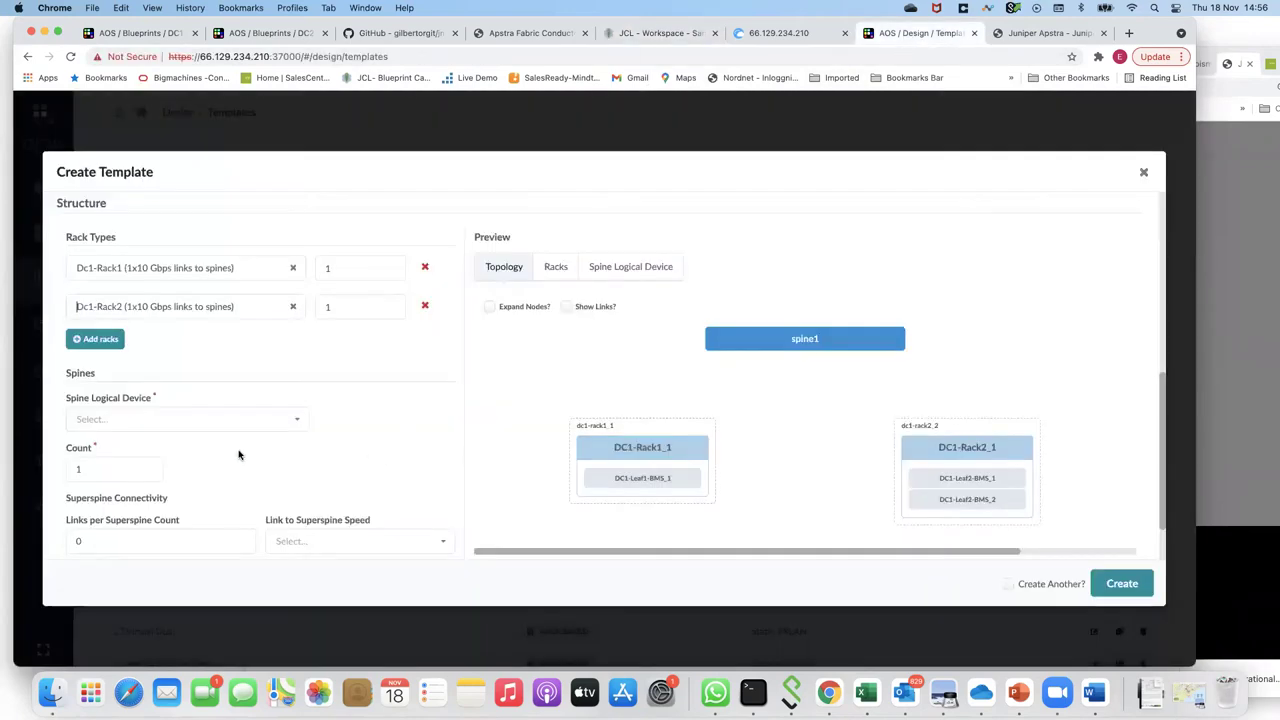
click(297, 424)
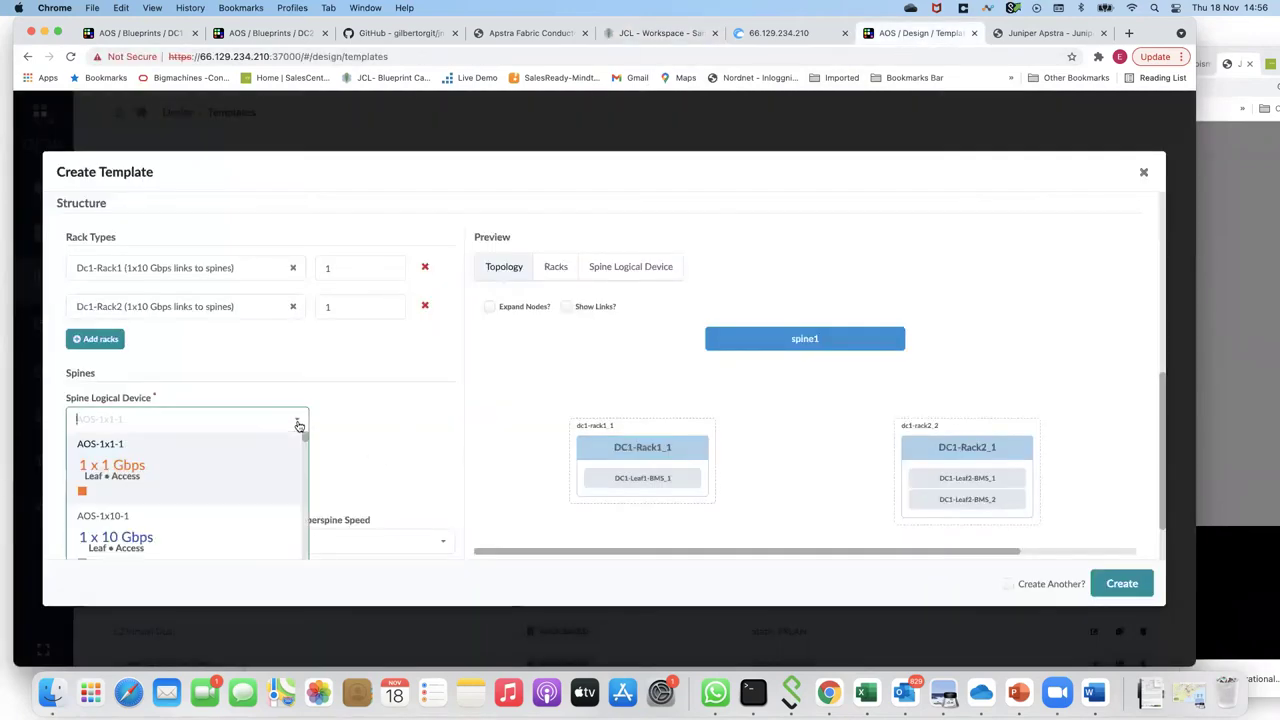
scroll(260, 472, down, 3)
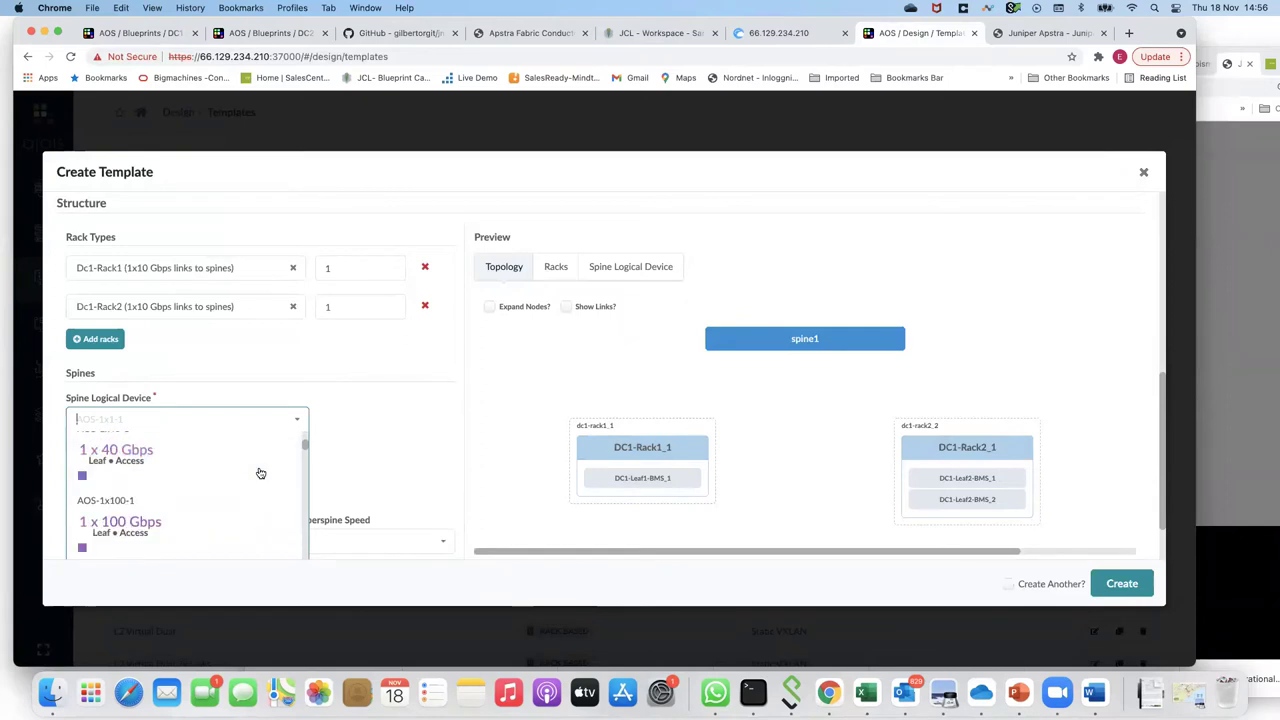
scroll(260, 472, down, 5)
scroll(258, 472, down, 3)
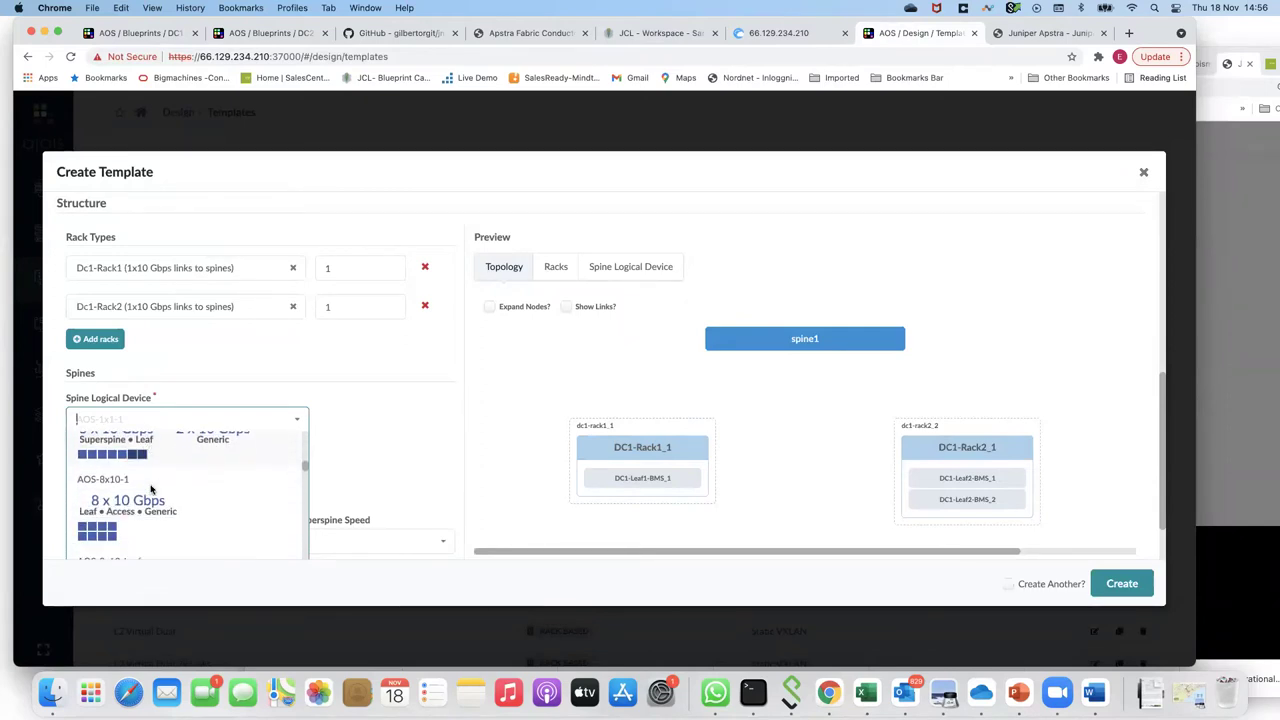
scroll(152, 500, up, 3)
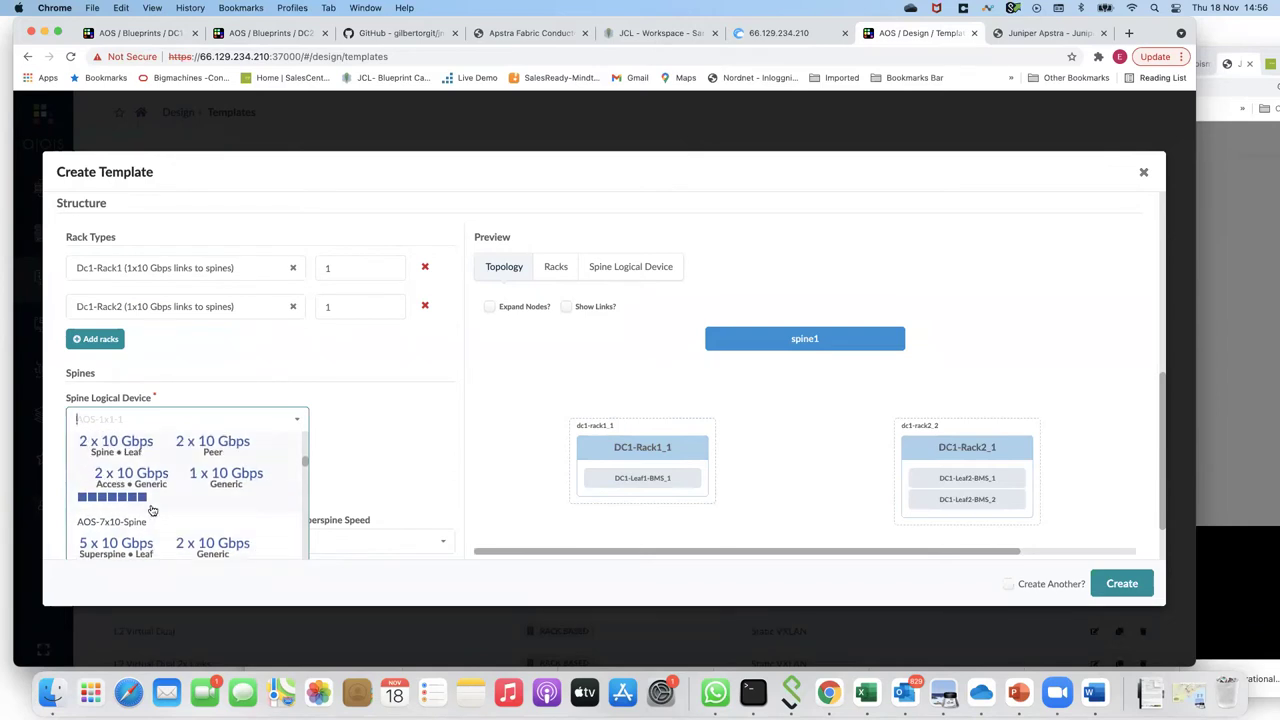
click(148, 478)
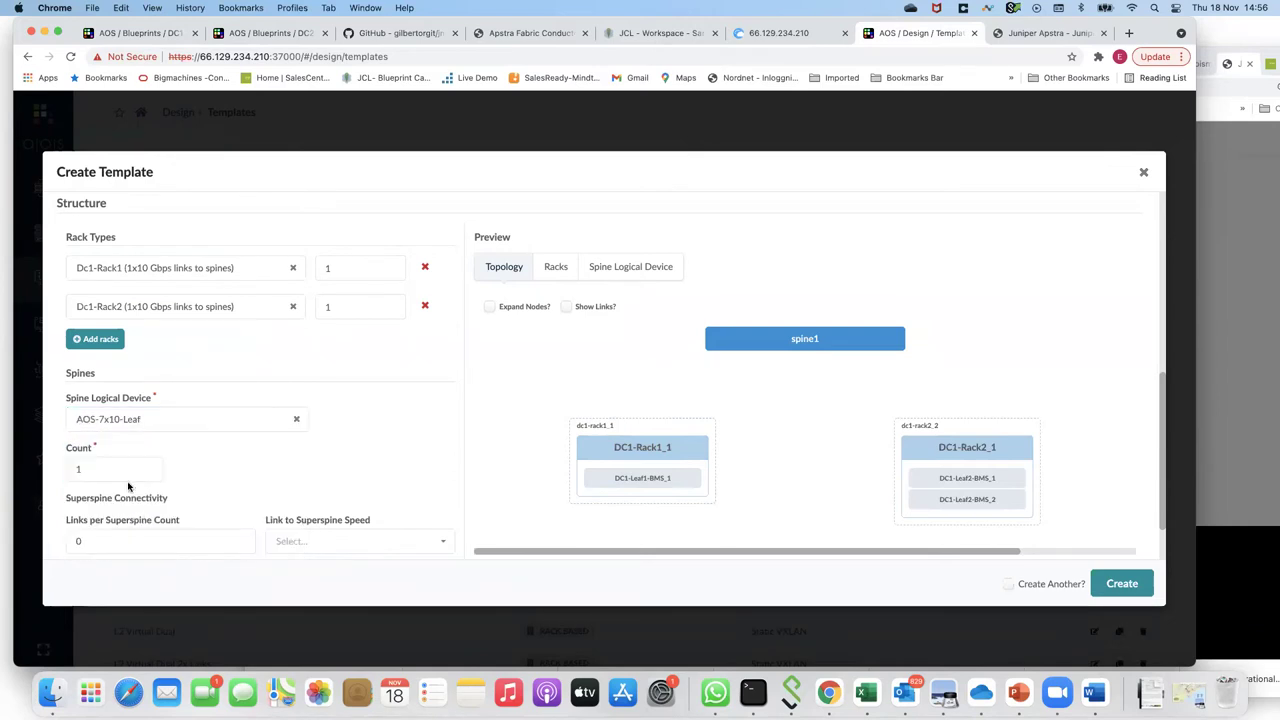
click(147, 466)
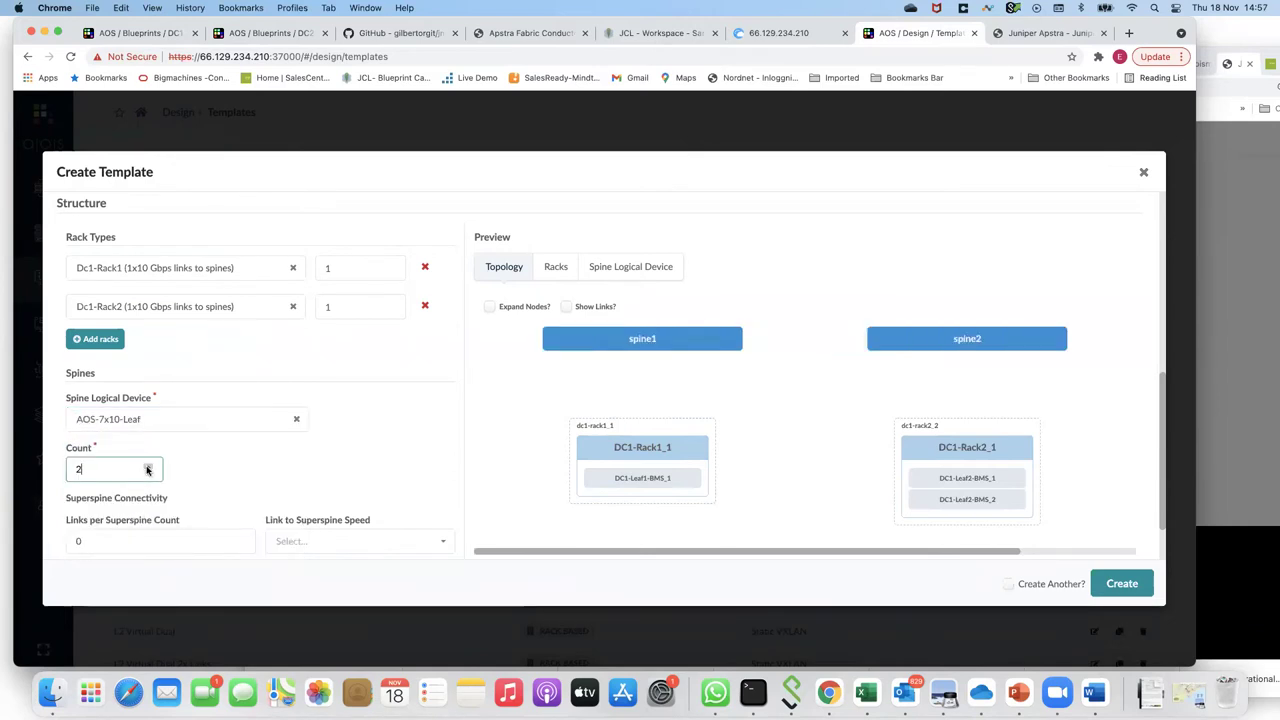
Step: Show the links in the template's topology preview, review the settings, and create the template
click(566, 307)
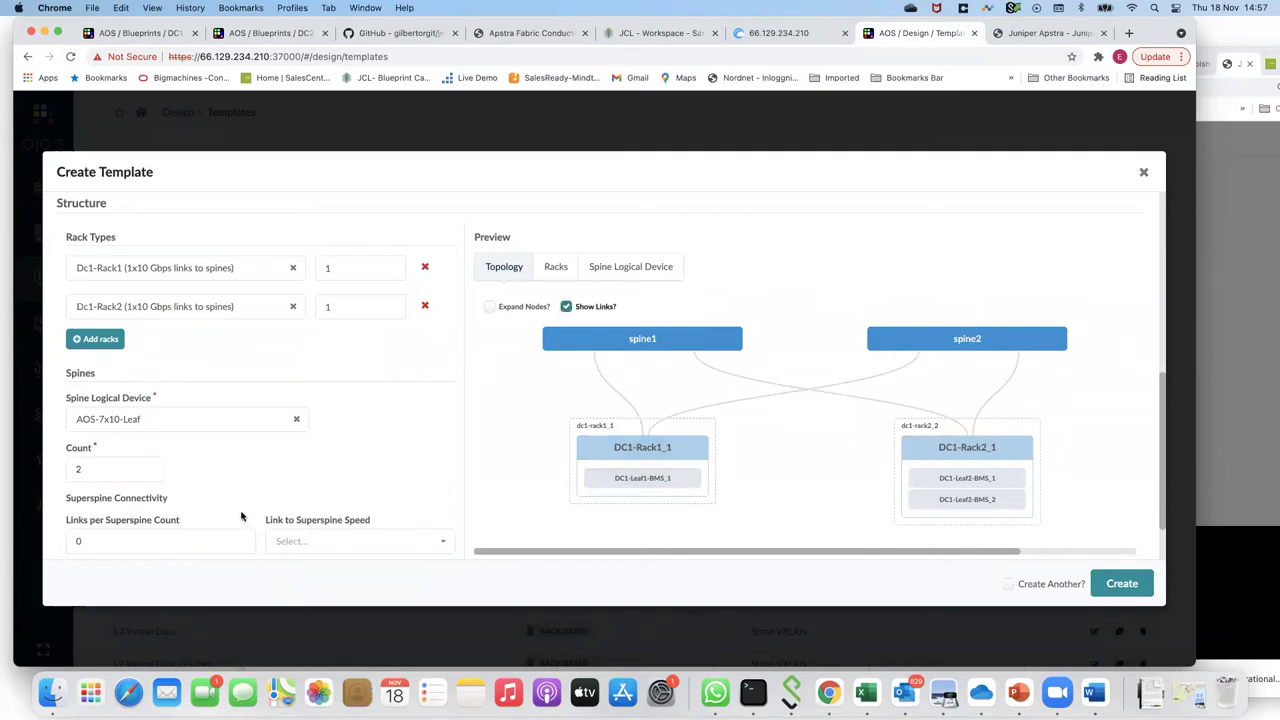
scroll(237, 514, down, 2)
scroll(237, 510, up, 3)
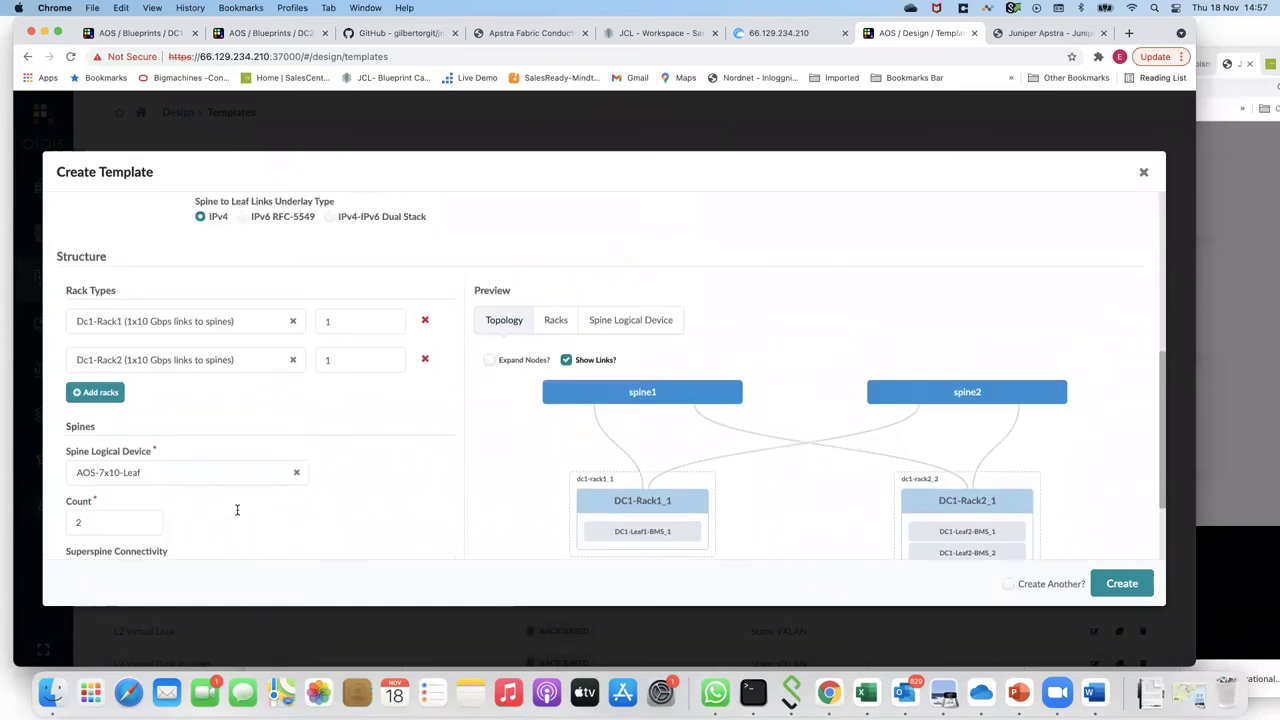
click(1122, 588)
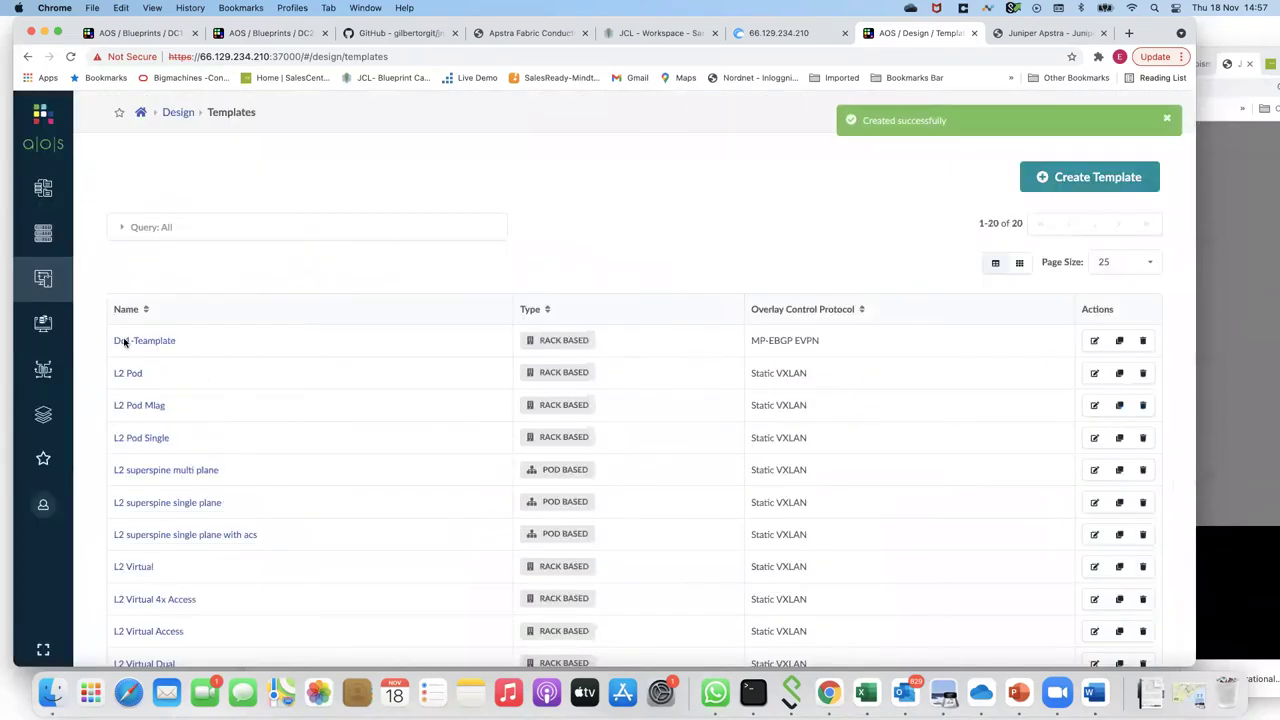
Step: Open the blueprints page and review the presentation slides on the blueprint workflow stage and blueprint concepts
click(43, 188)
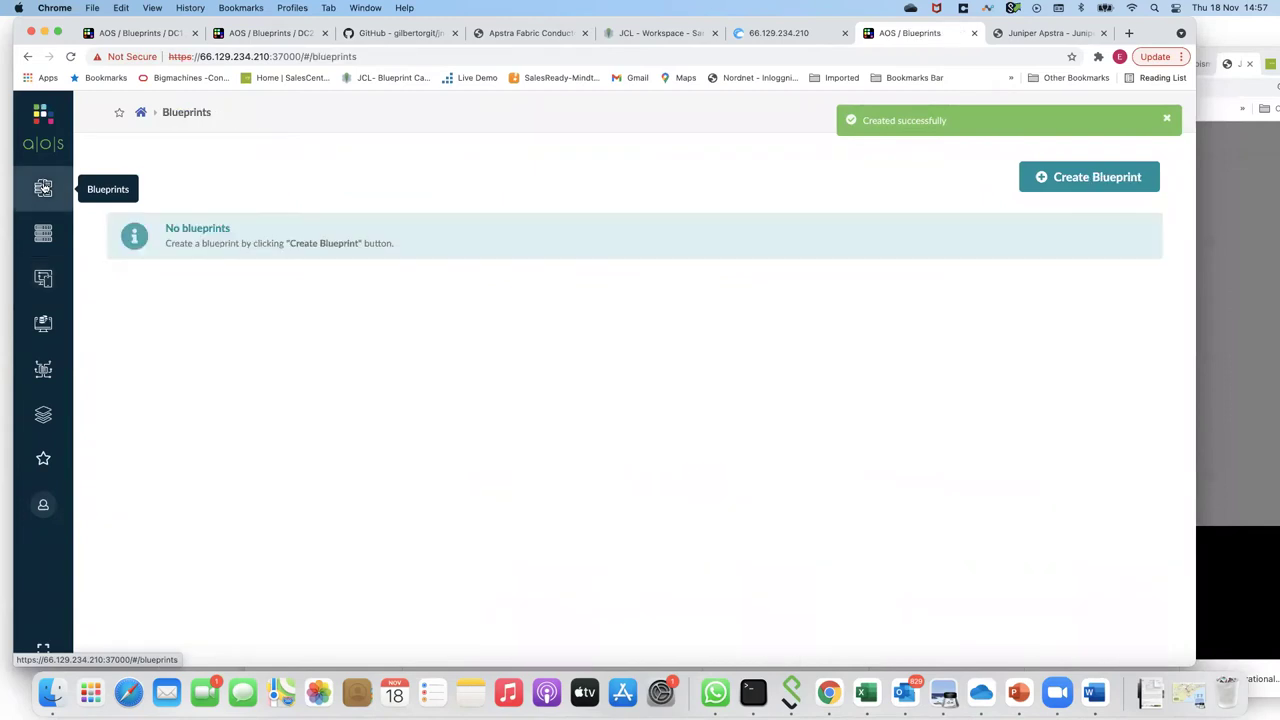
key(super+Tab)
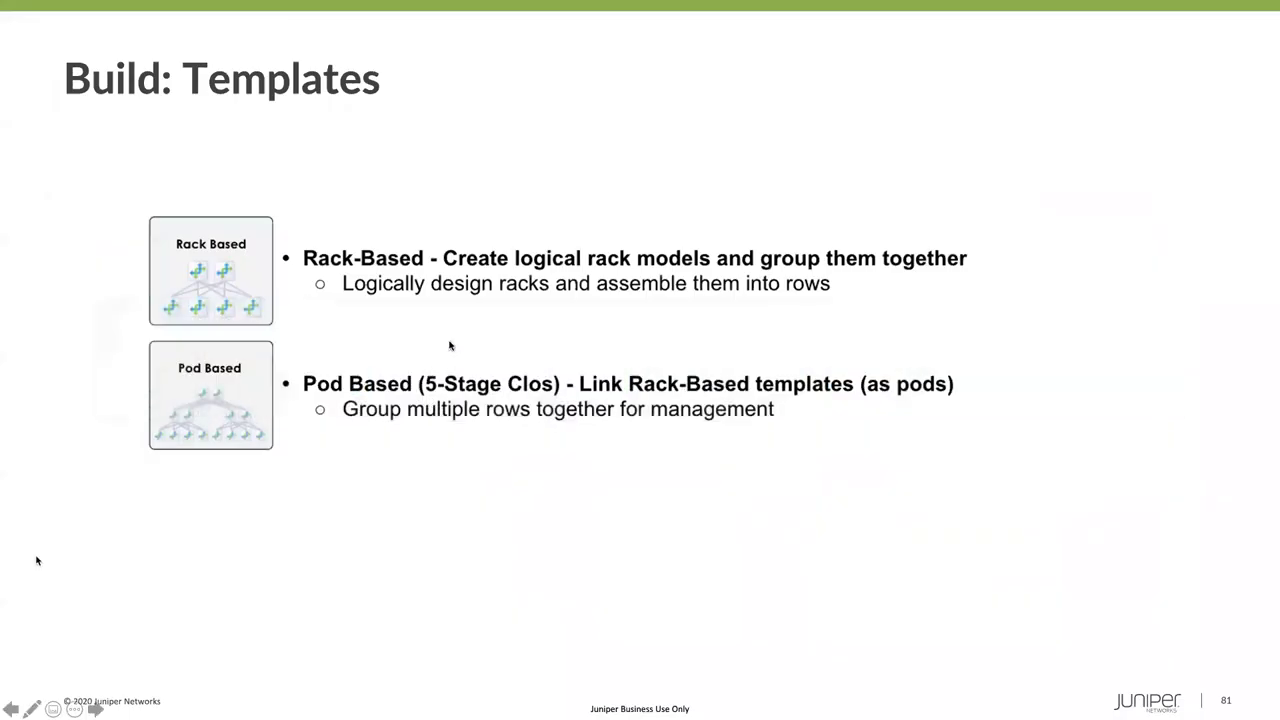
key(Right)
key(Right)
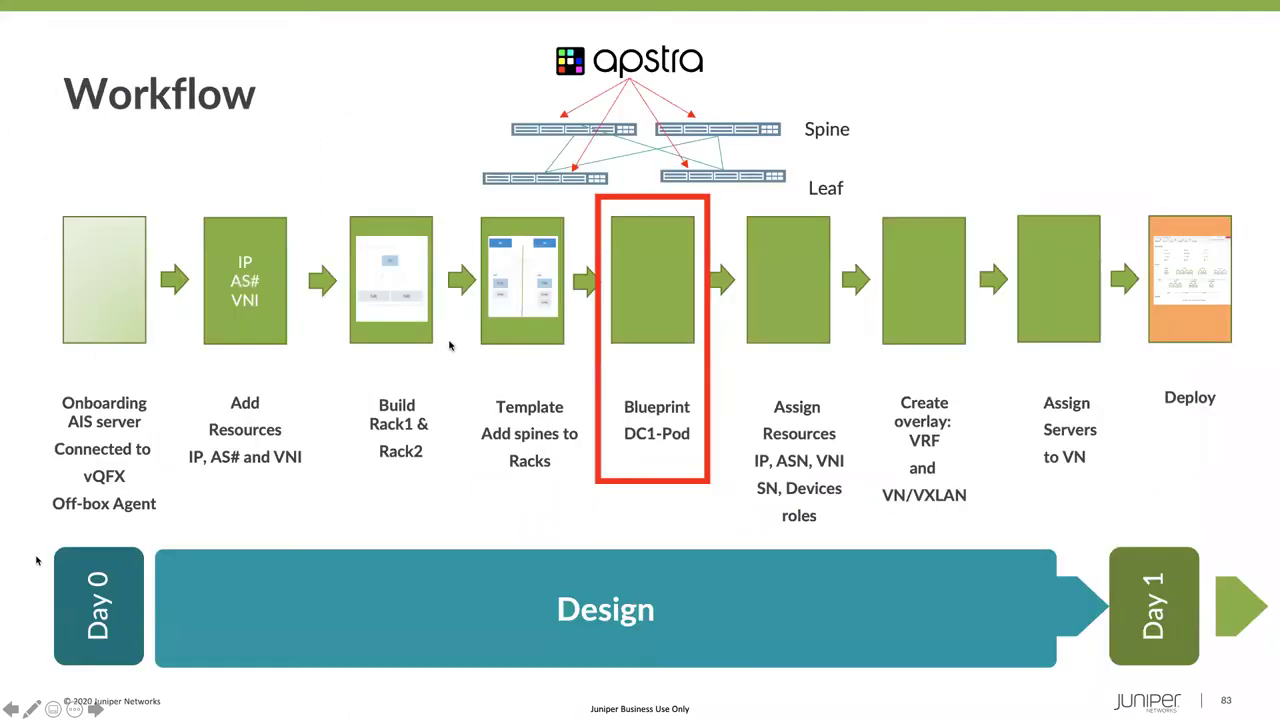
key(Right)
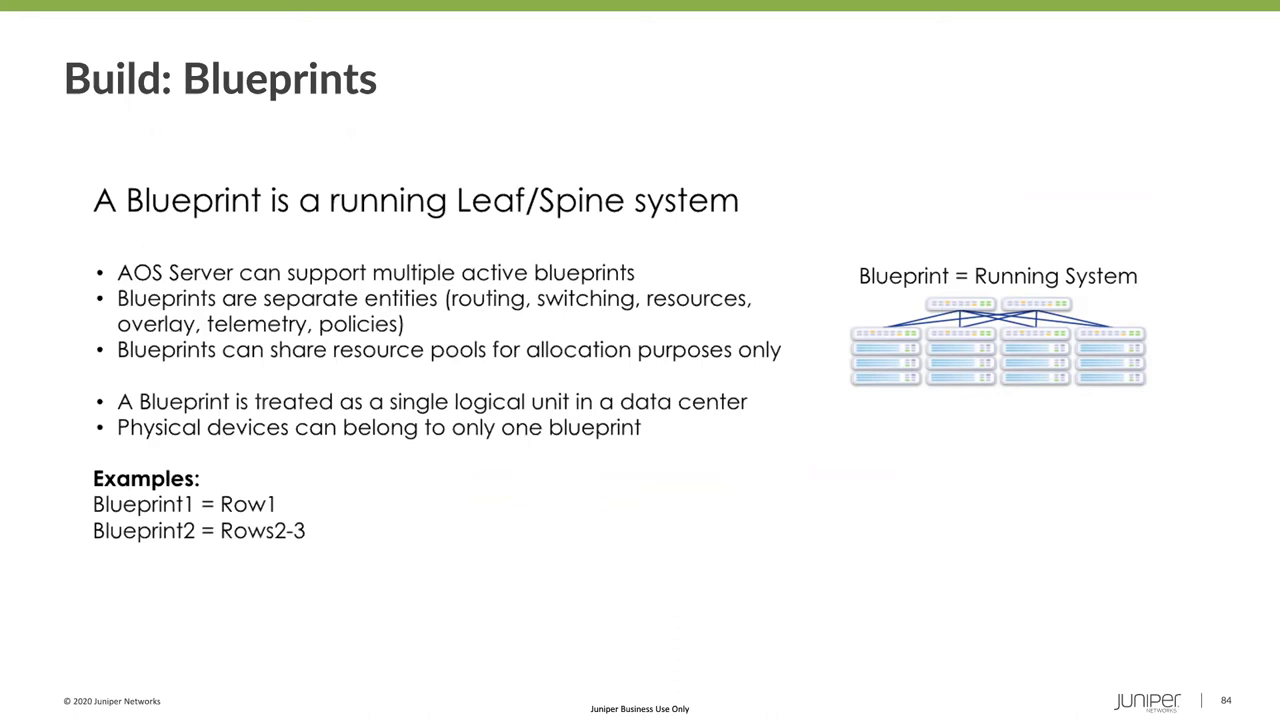
Step: Switch back to Apstra in Chrome and create a blueprint named DC1-Blueprint from the Dc1-Teamplate template with the L3 Clos reference design
key(super+Tab)
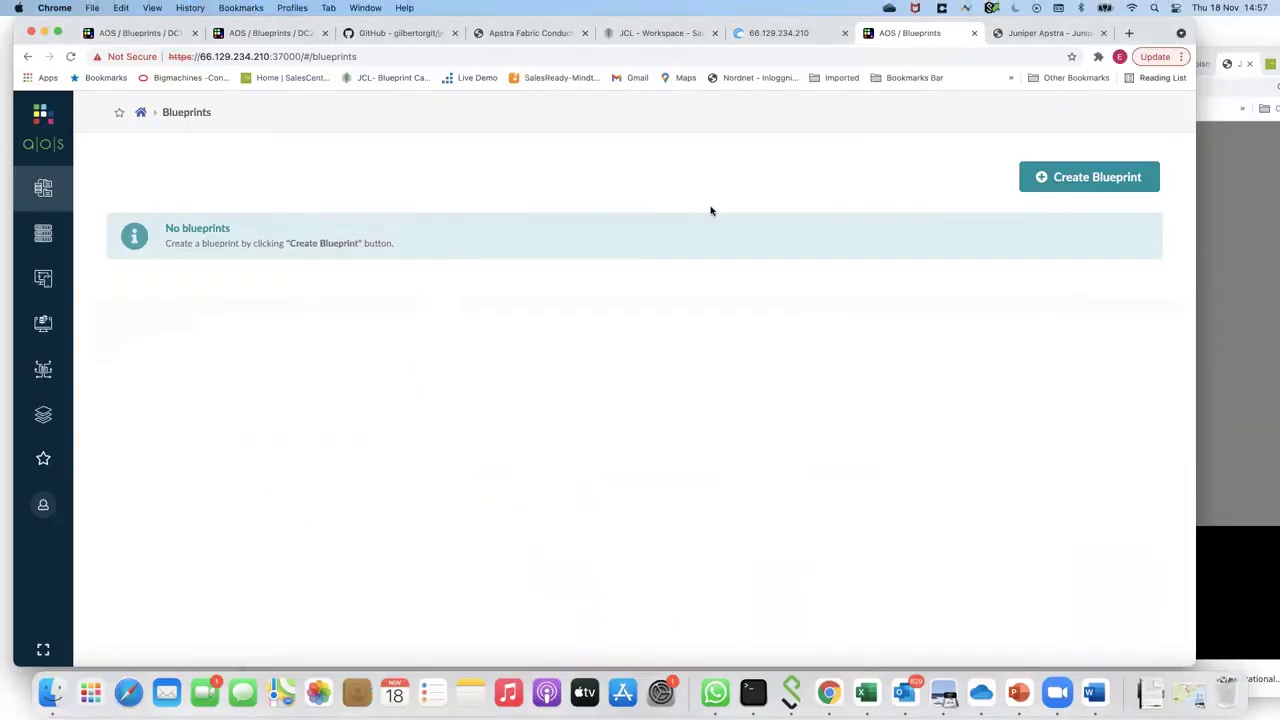
click(1104, 177)
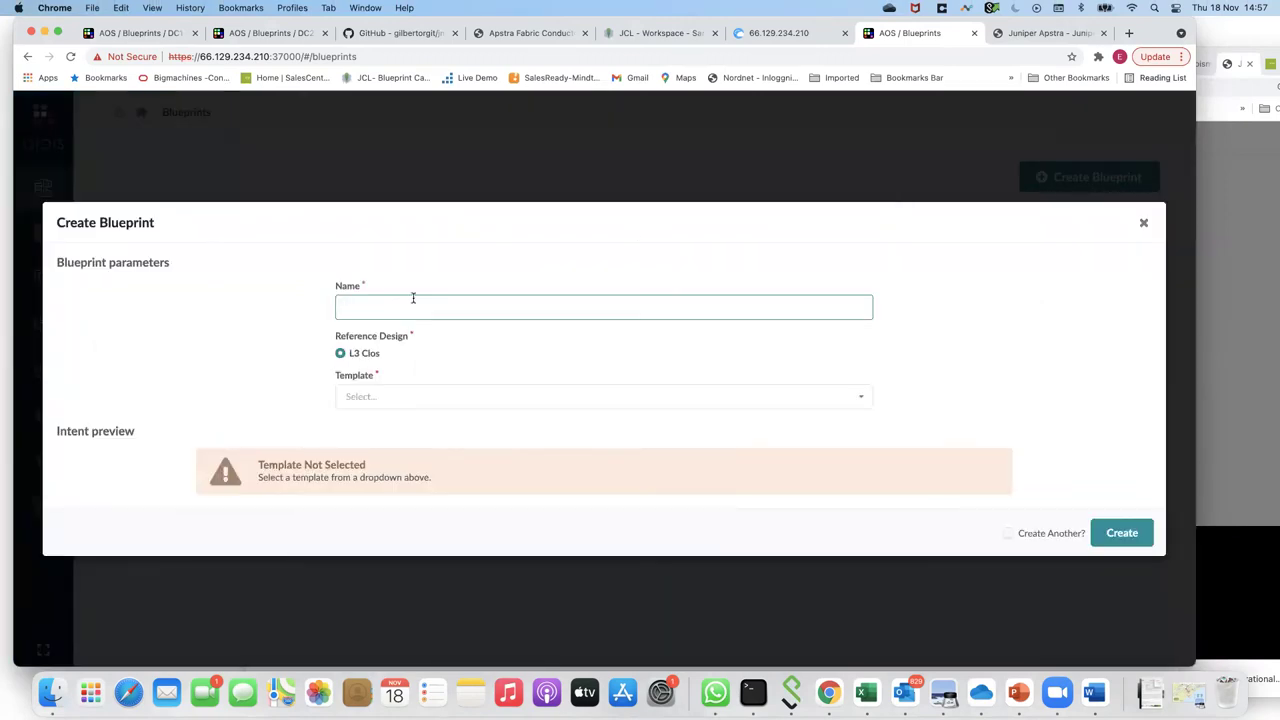
text(DC1-Blueprint)
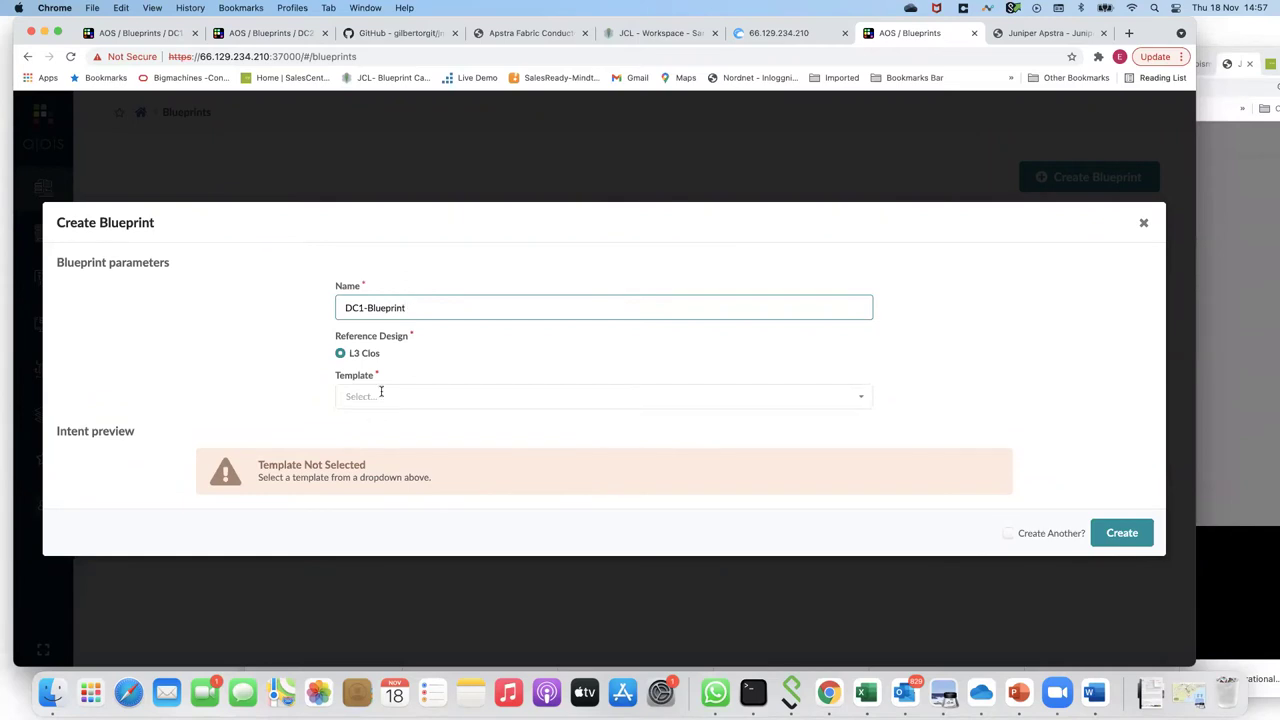
click(381, 392)
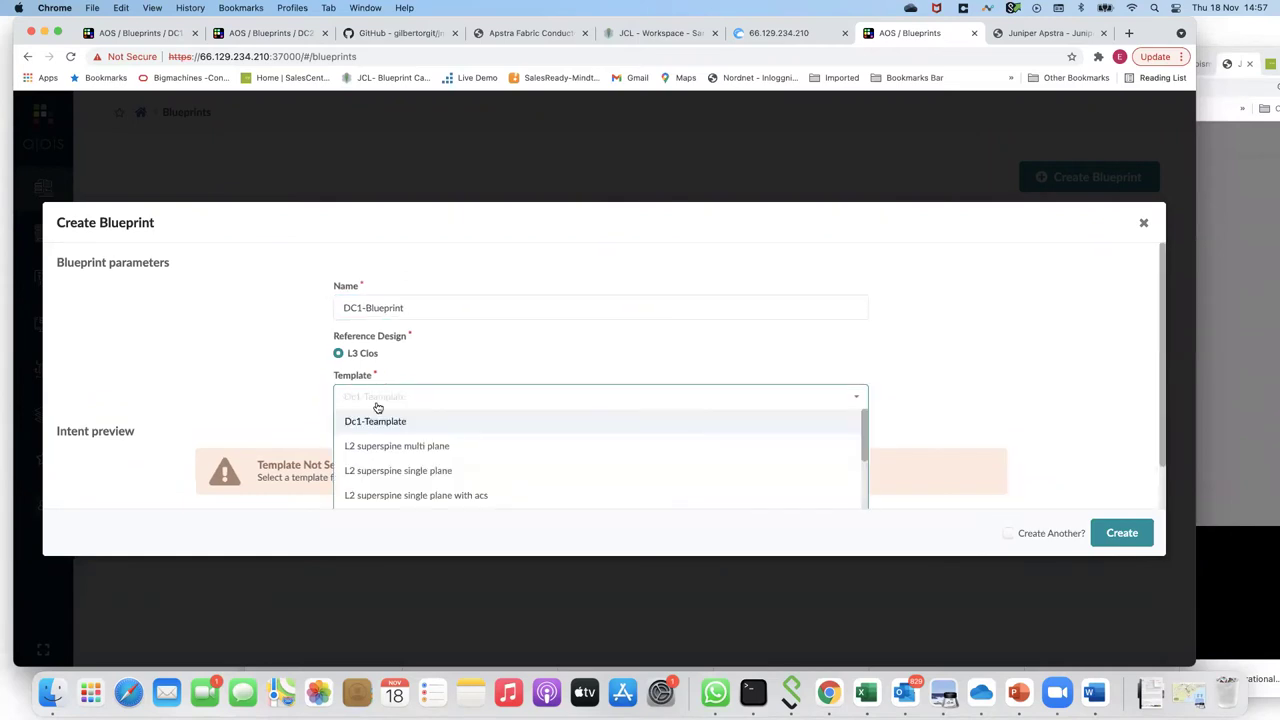
click(366, 421)
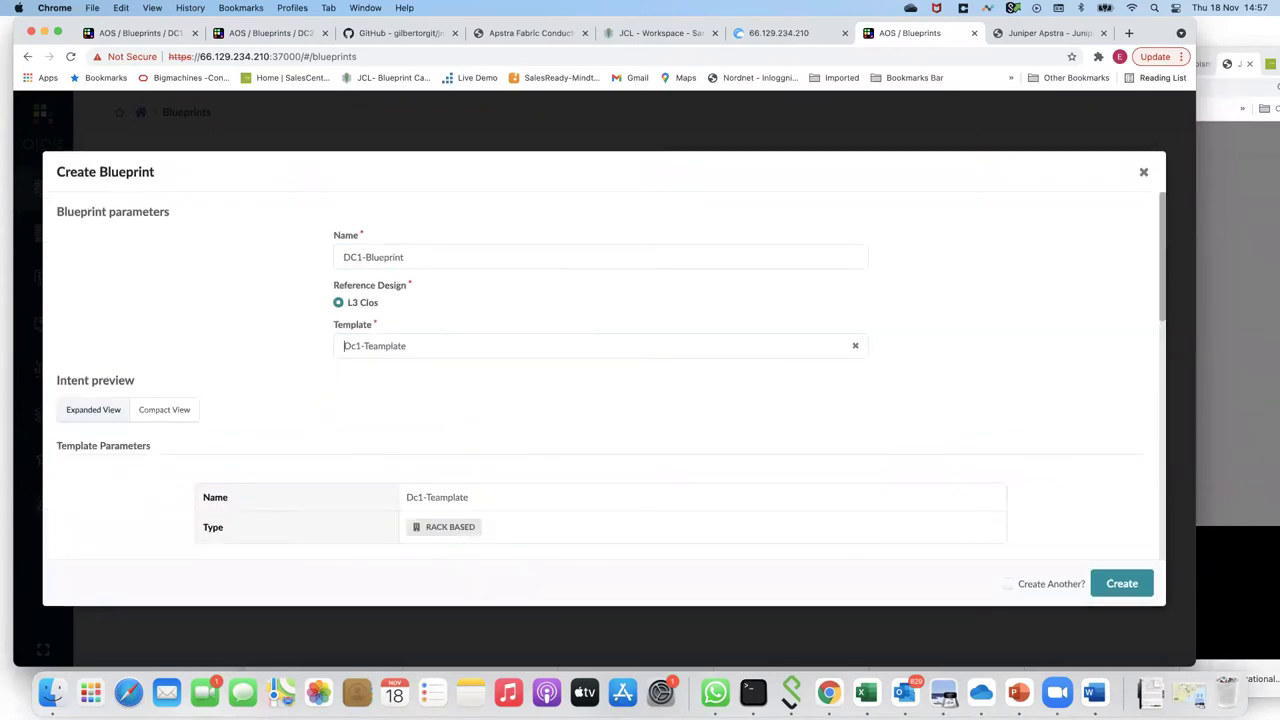
click(1124, 586)
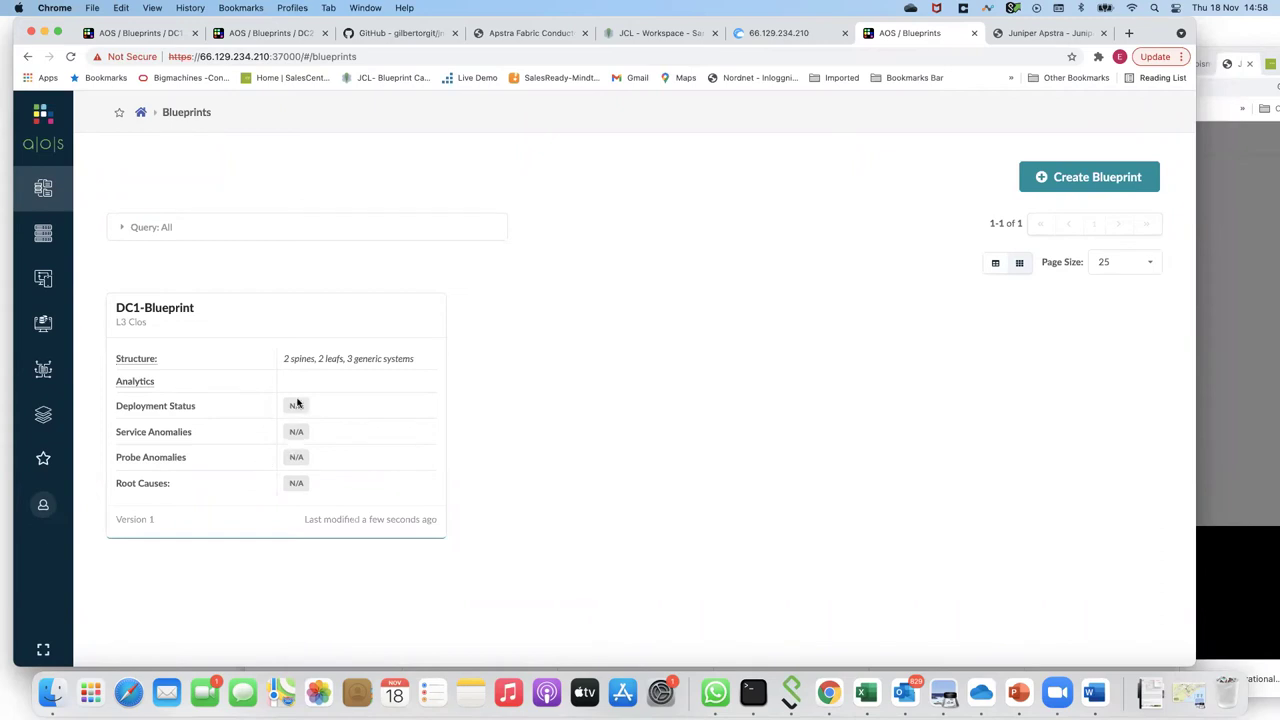
Step: Open DC1-Blueprint, check its dashboard and active deployment status, and return to the staged physical build view
click(156, 310)
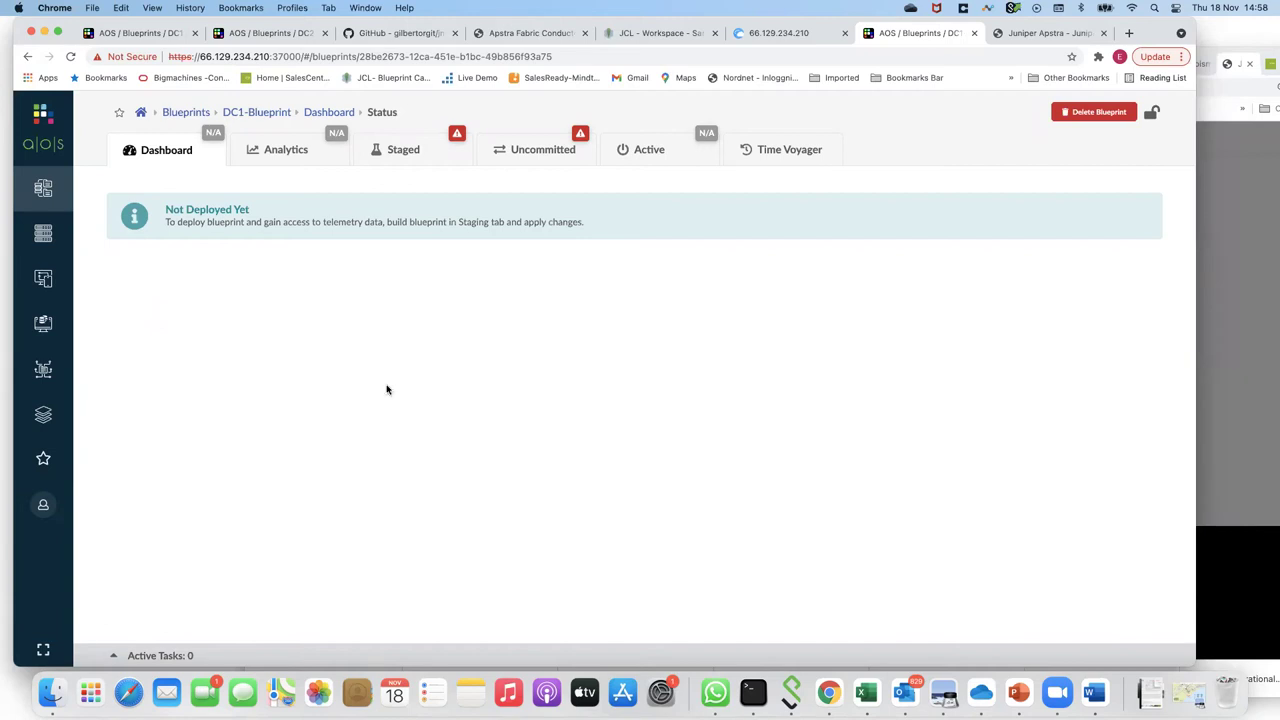
drag(168, 208, 244, 209)
click(395, 152)
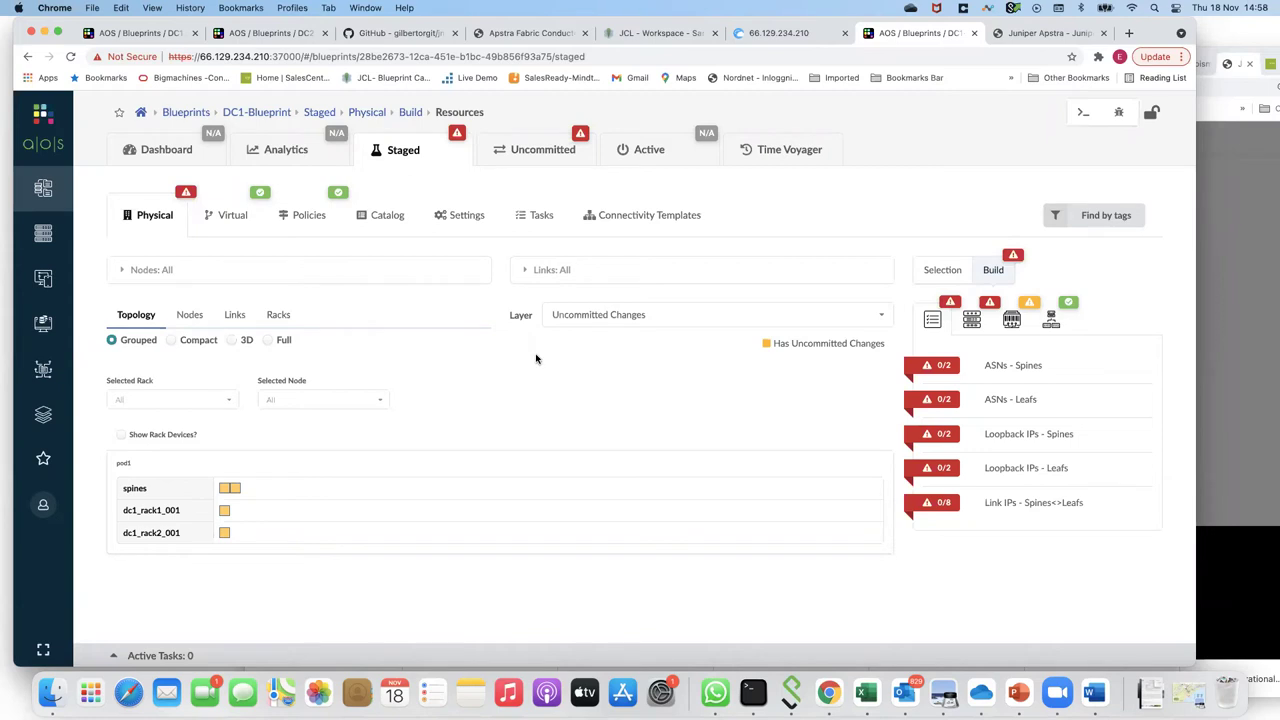
click(651, 153)
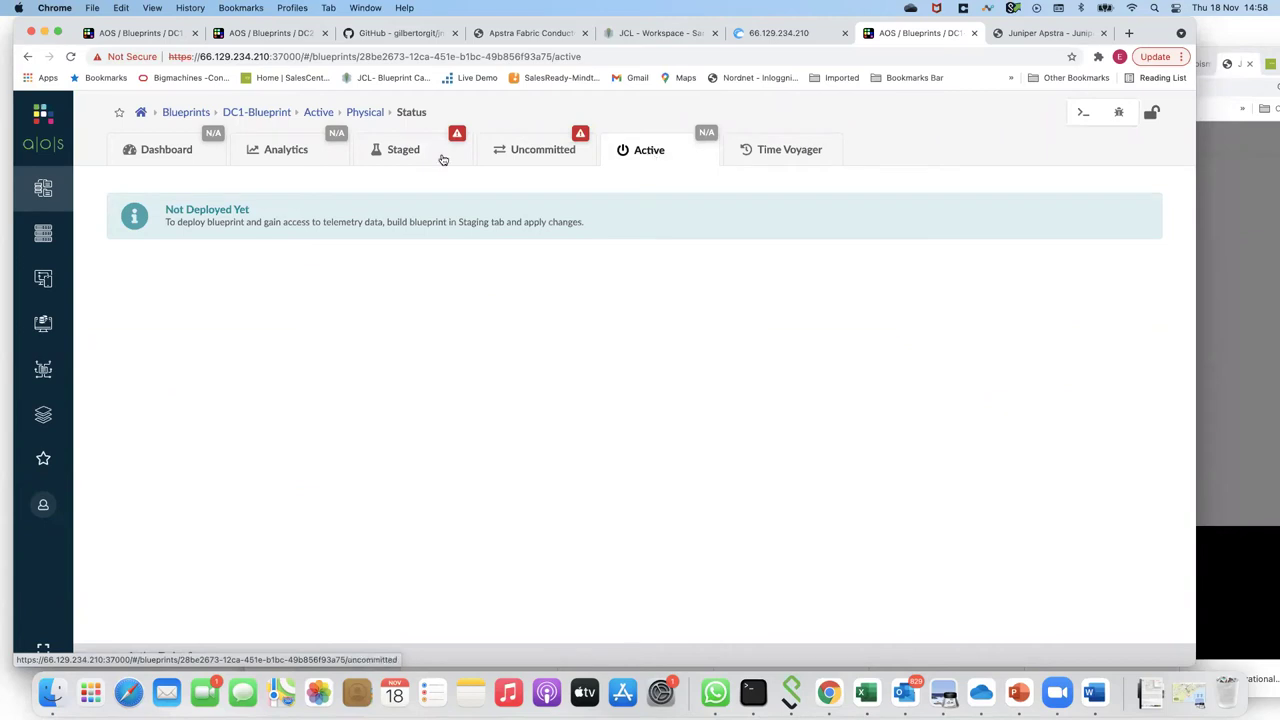
click(403, 155)
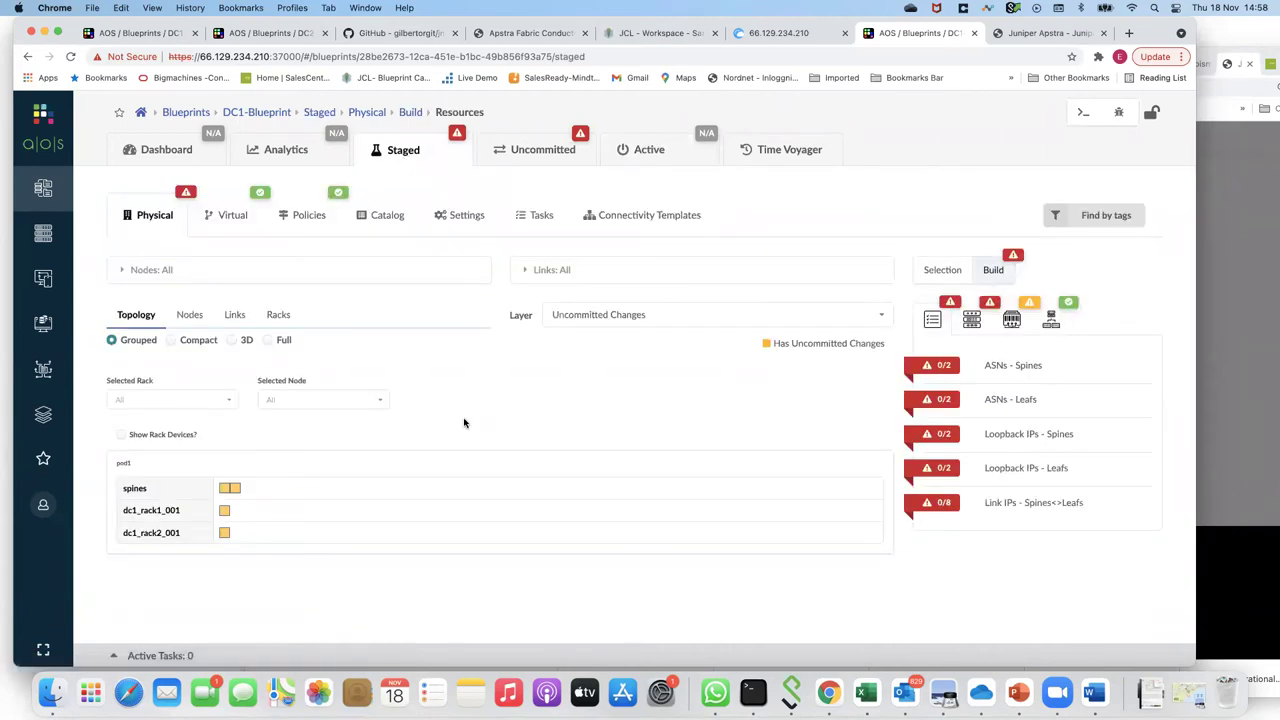
Step: Assign the DC1-Spines-ASN pool to the spine ASNs and save the assignment
click(941, 368)
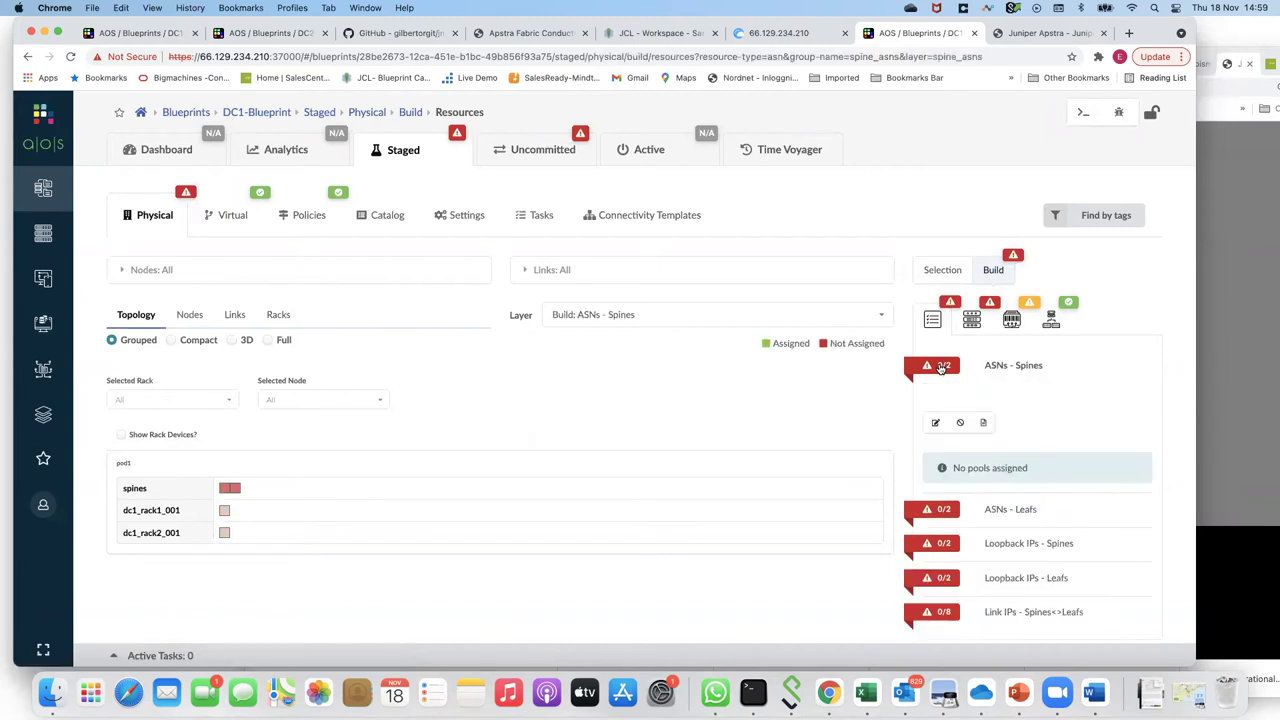
click(936, 424)
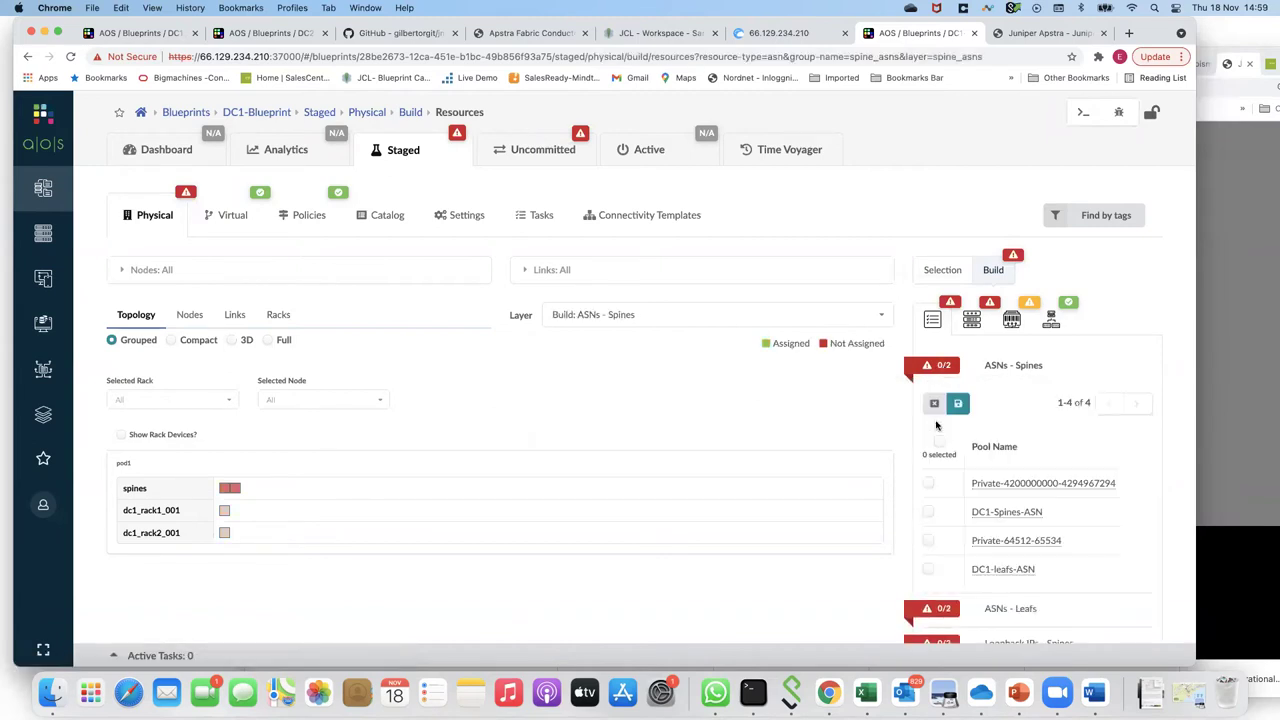
scroll(937, 418, down, 3)
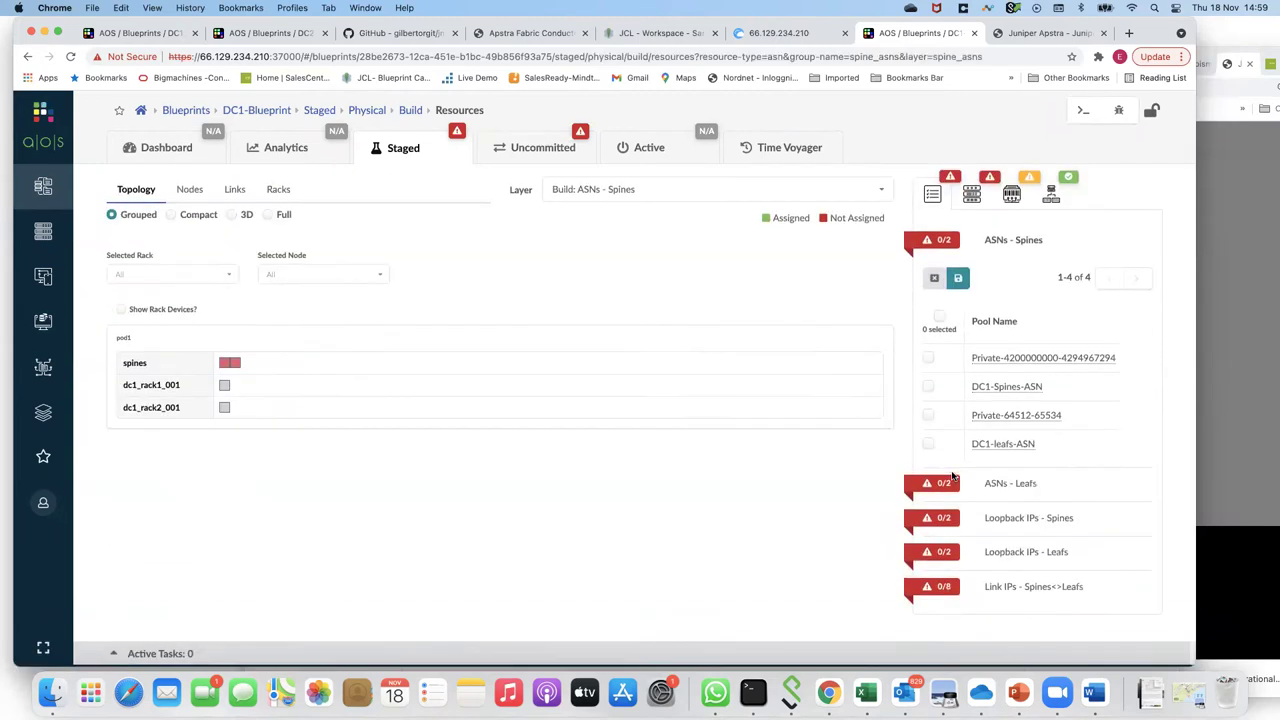
click(929, 389)
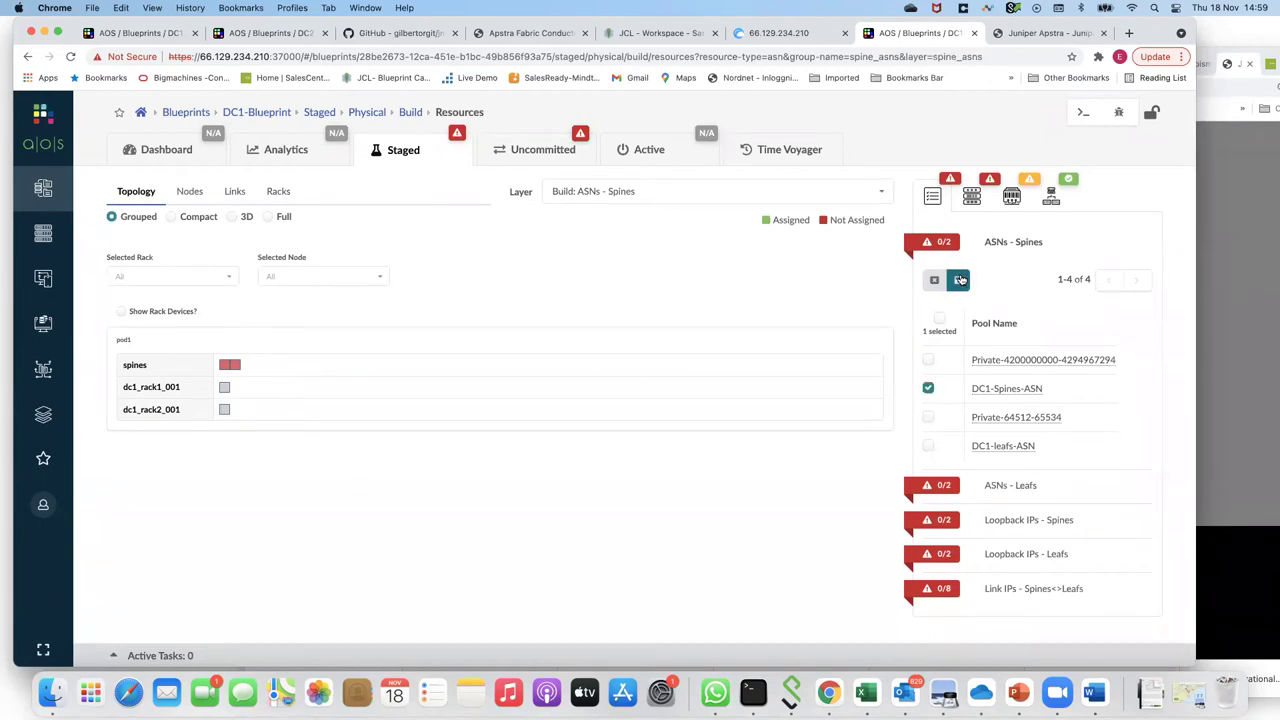
click(959, 280)
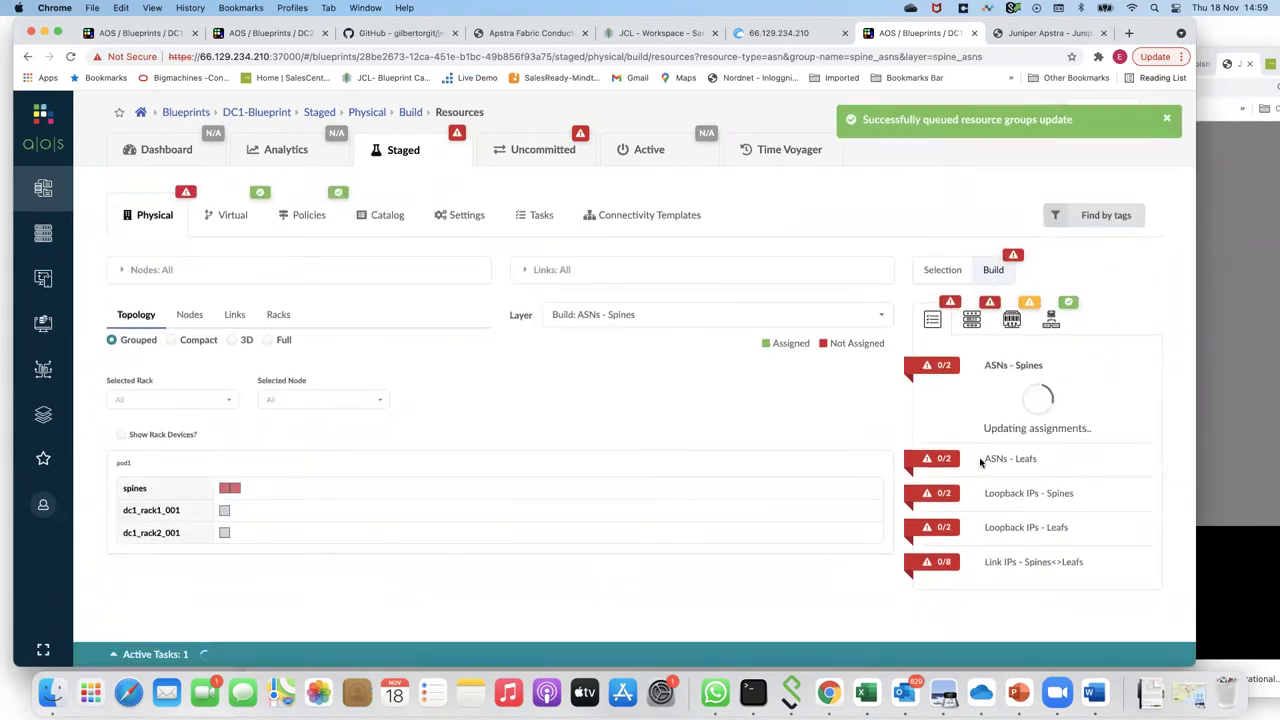
Step: Assign the DC1-leafs-ASN pool to the leaf ASNs and save the assignment
click(950, 462)
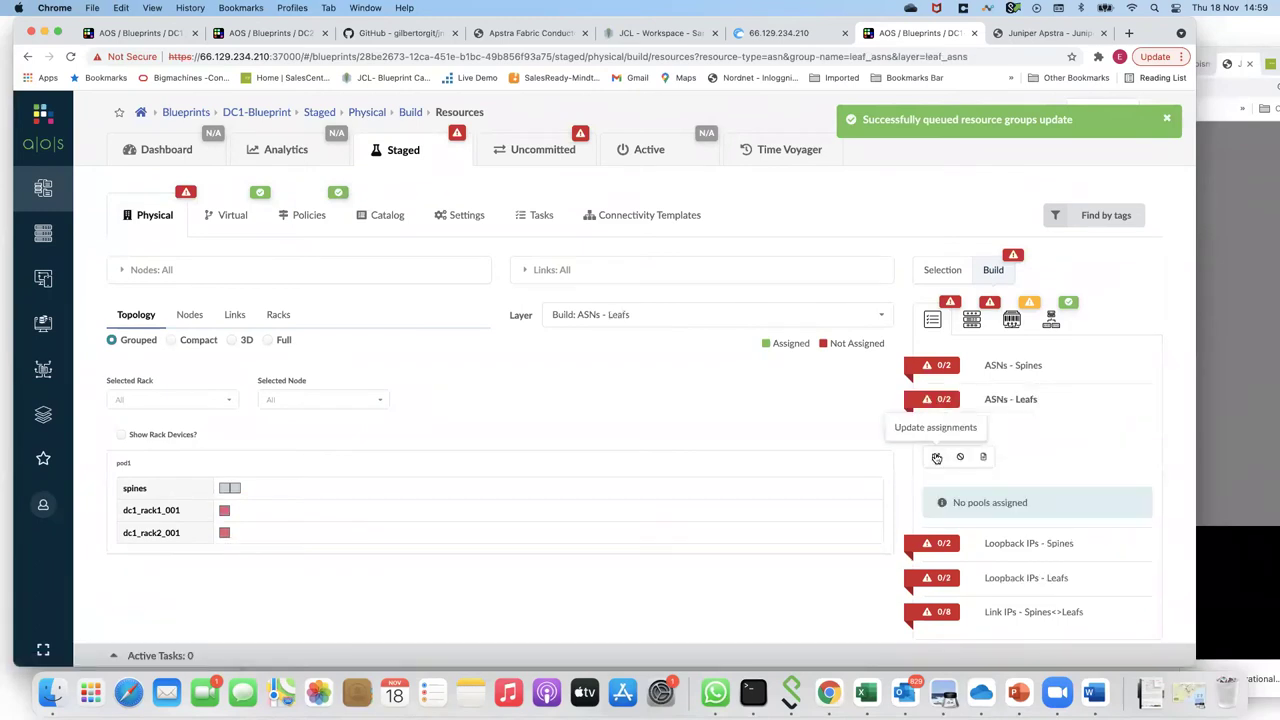
click(935, 458)
scroll(945, 492, down, 3)
click(928, 480)
click(960, 433)
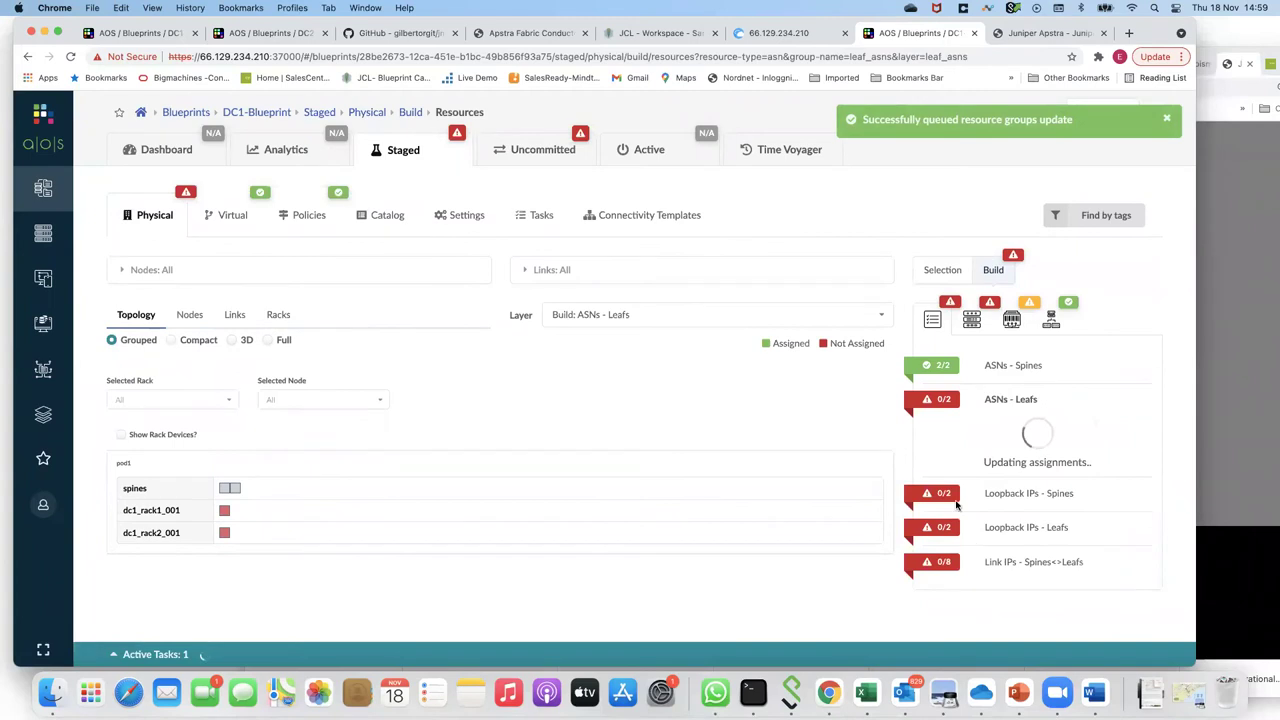
Step: Assign the DC1-Spines-Lo pool to the spine loopback IPs and save the assignment
click(941, 496)
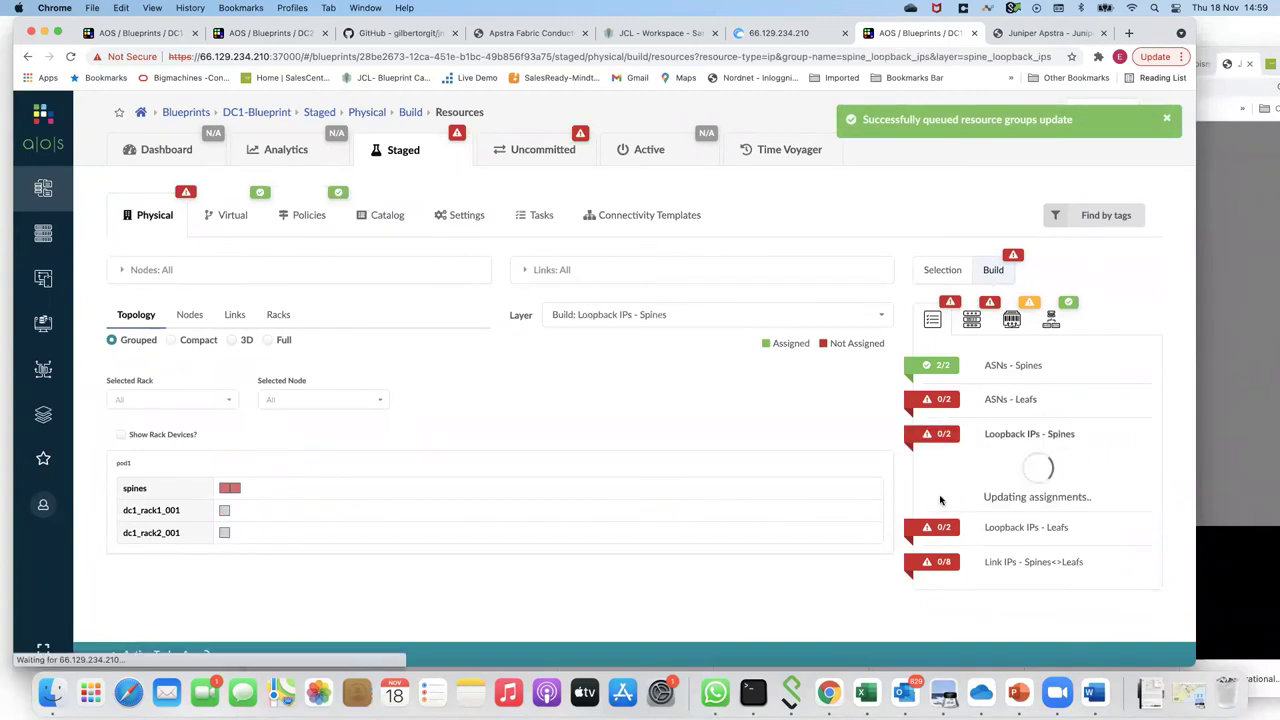
click(934, 492)
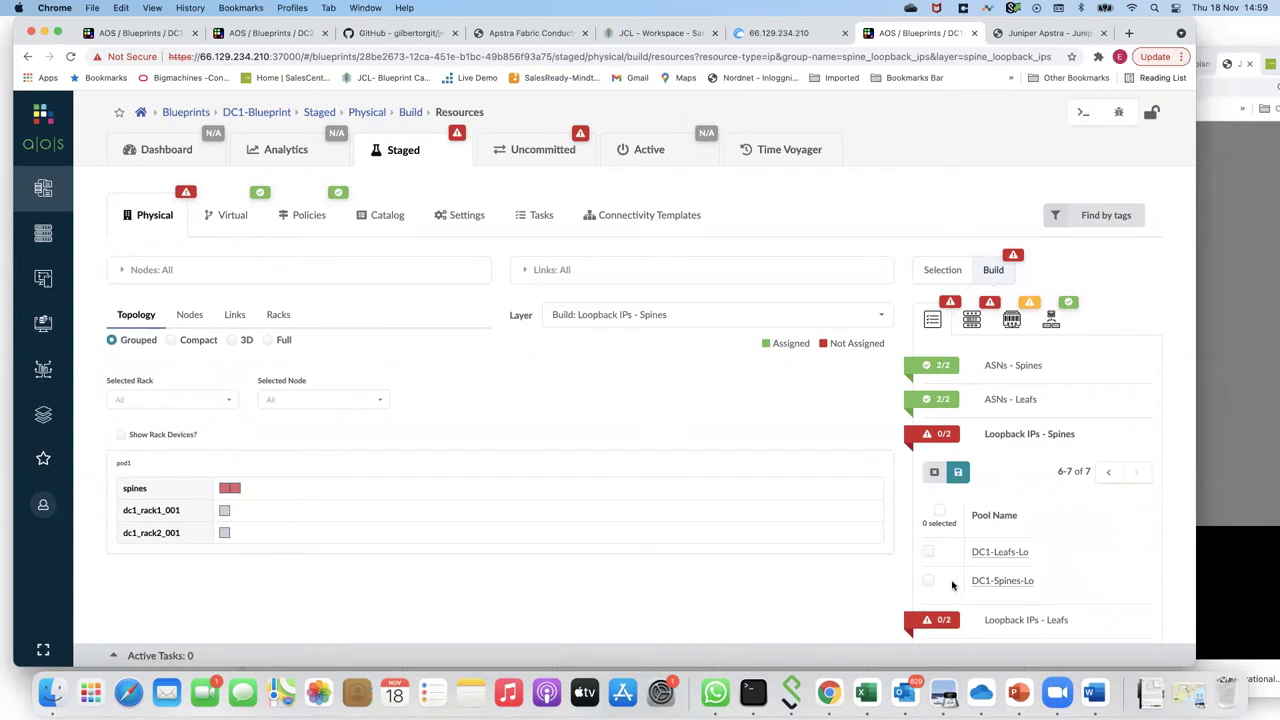
click(957, 473)
Step: Assign the DC1-Leafs-Lo pool to the leaf loopback IPs and save the assignment
click(949, 531)
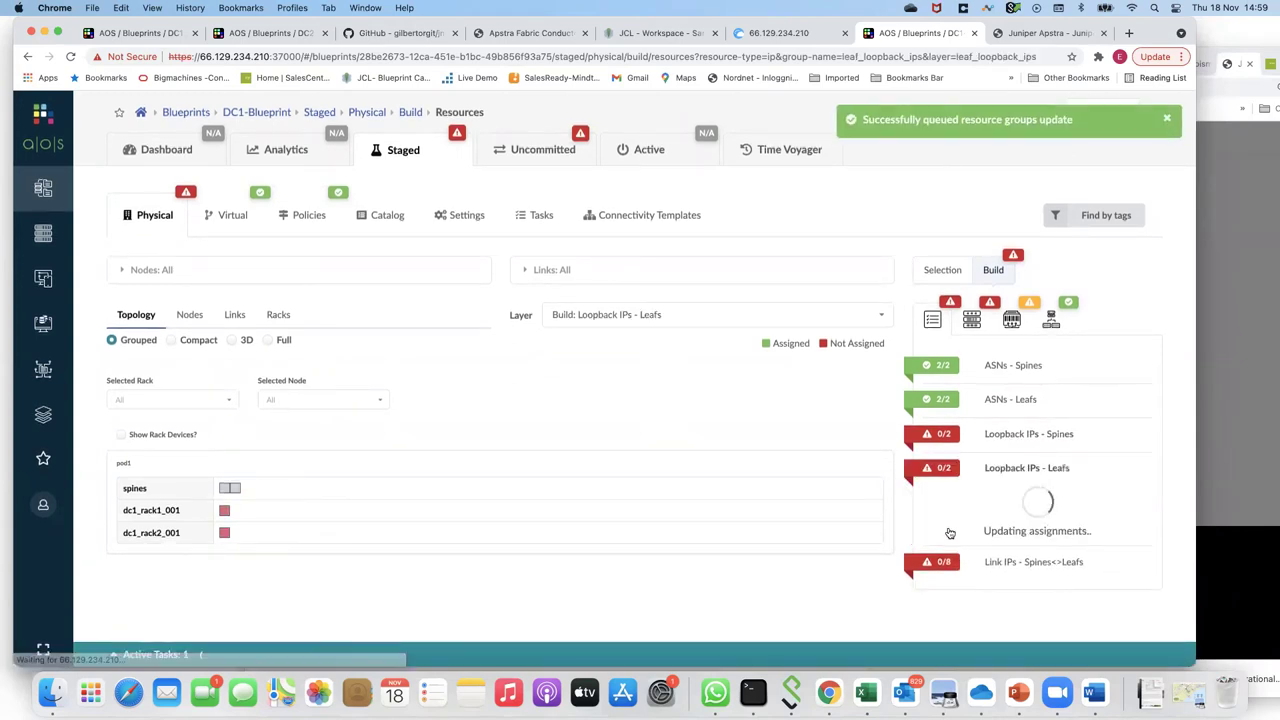
click(934, 526)
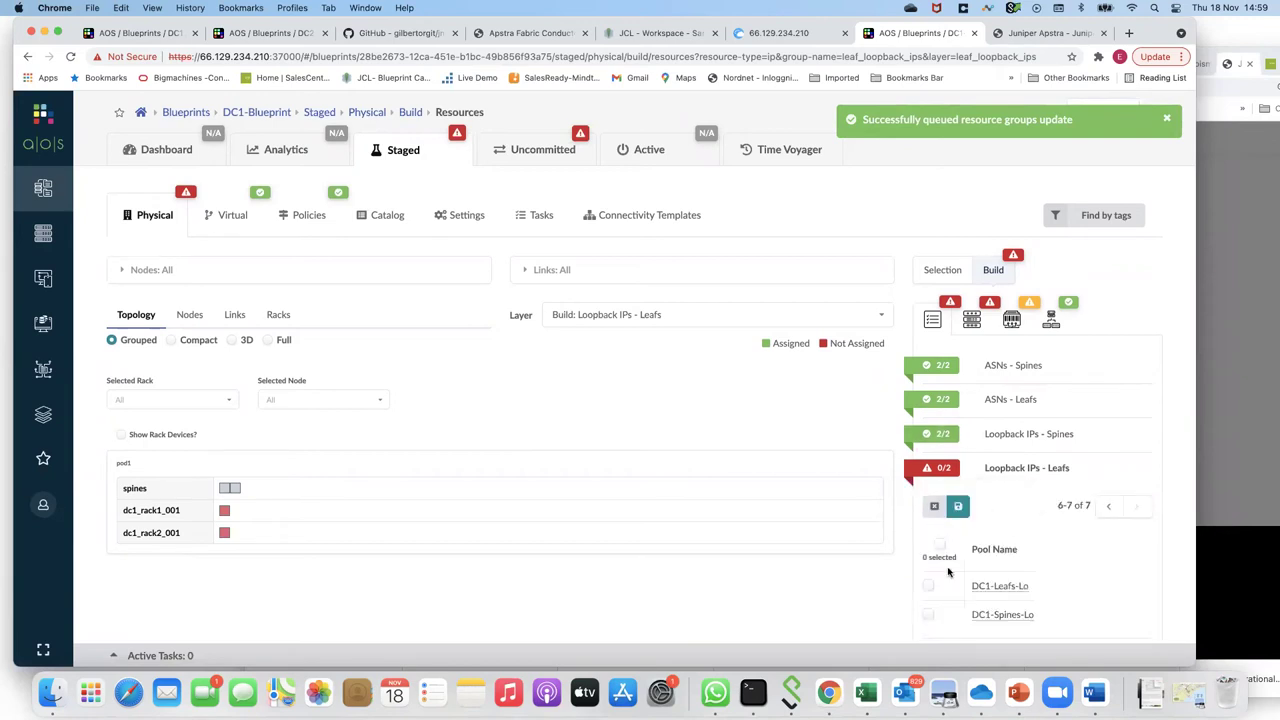
scroll(941, 596, down, 2)
click(926, 520)
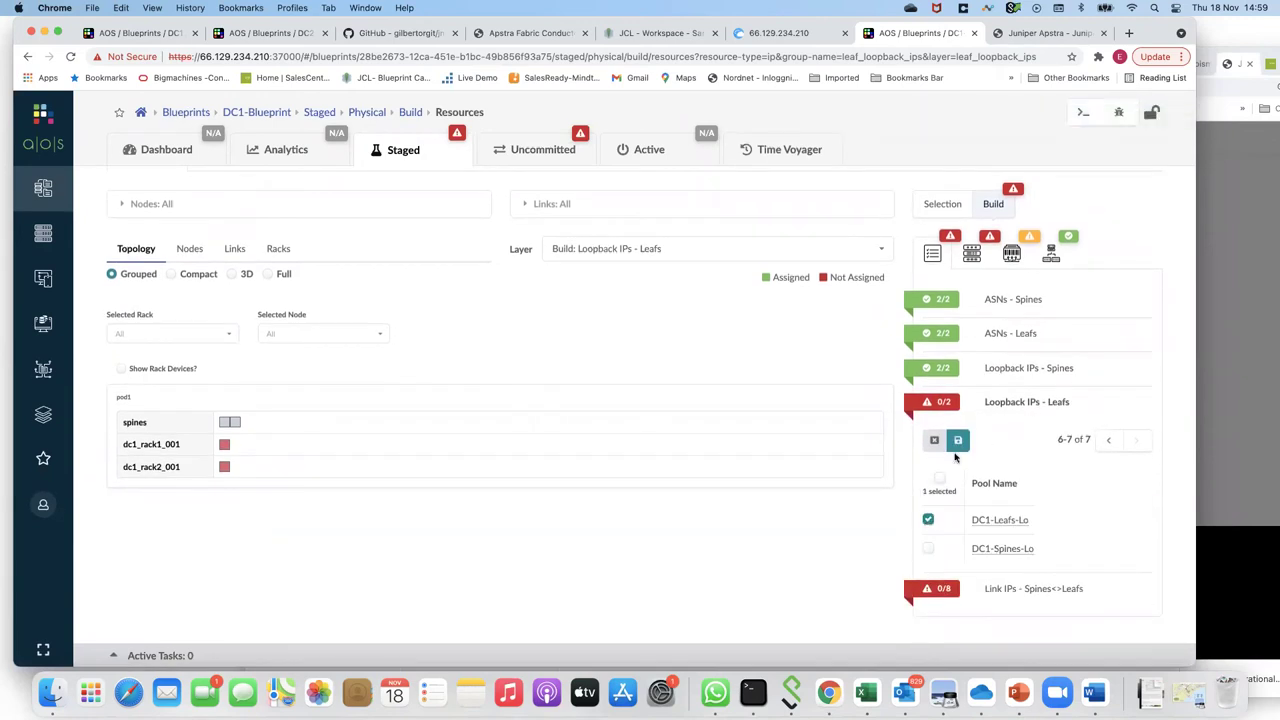
click(957, 438)
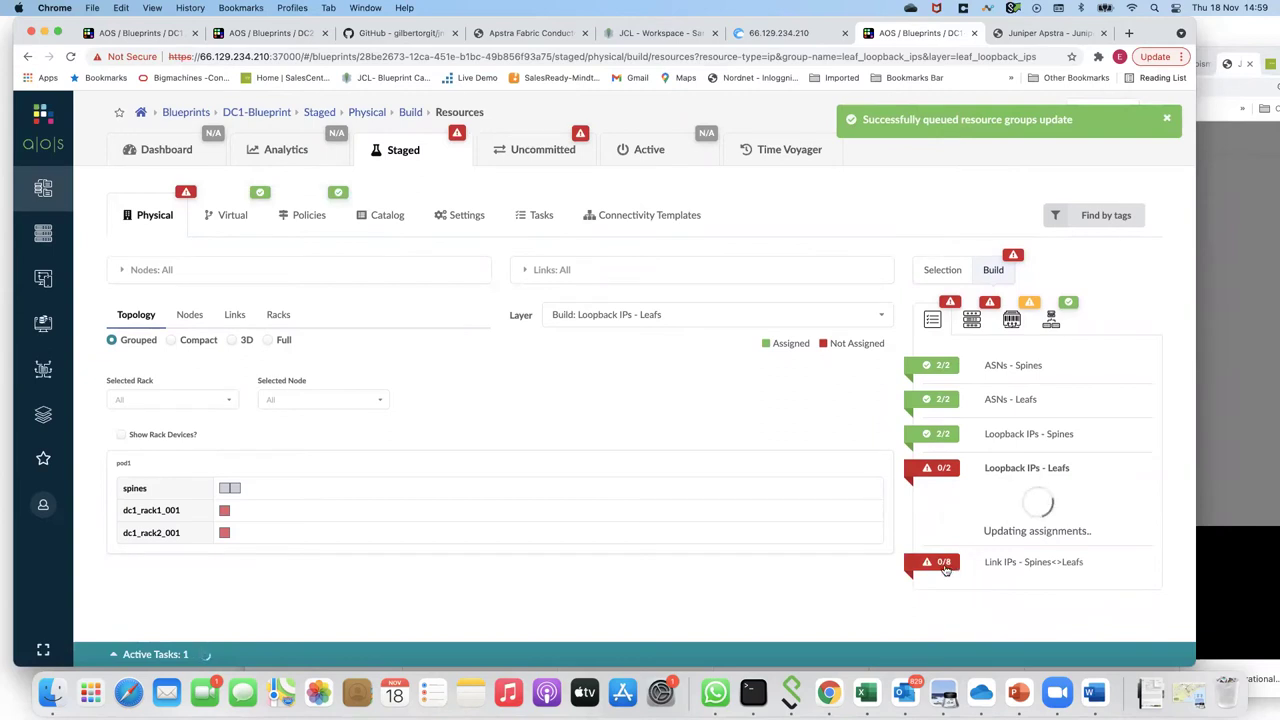
Step: Assign the DC_intra-fabric pool to the spine-to-leaf link IPs and save the assignment
click(948, 567)
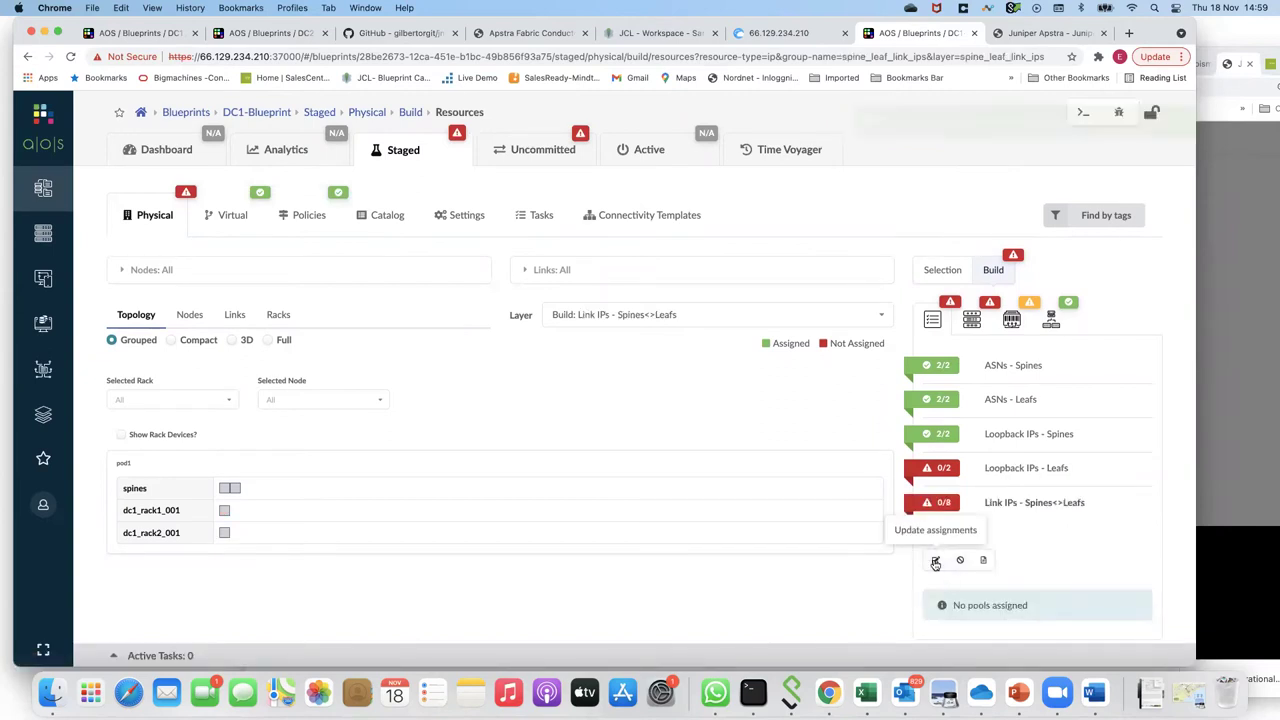
click(935, 562)
scroll(930, 580, down, 3)
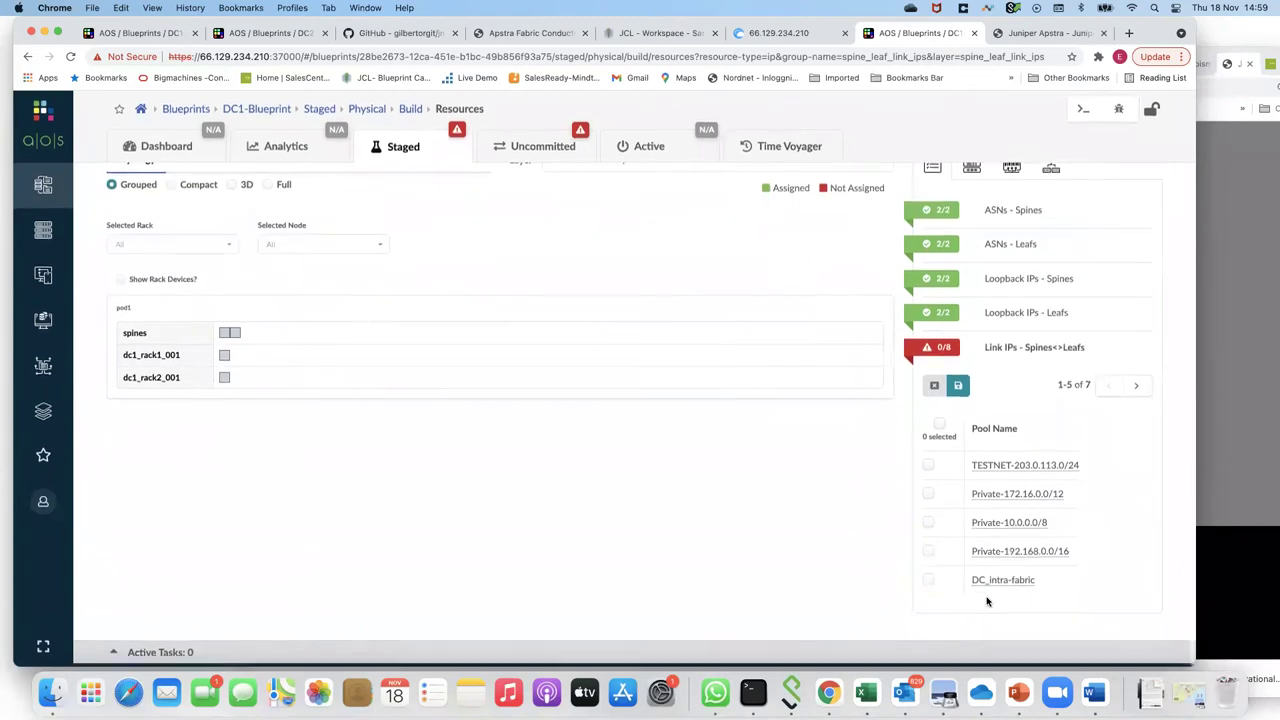
click(929, 584)
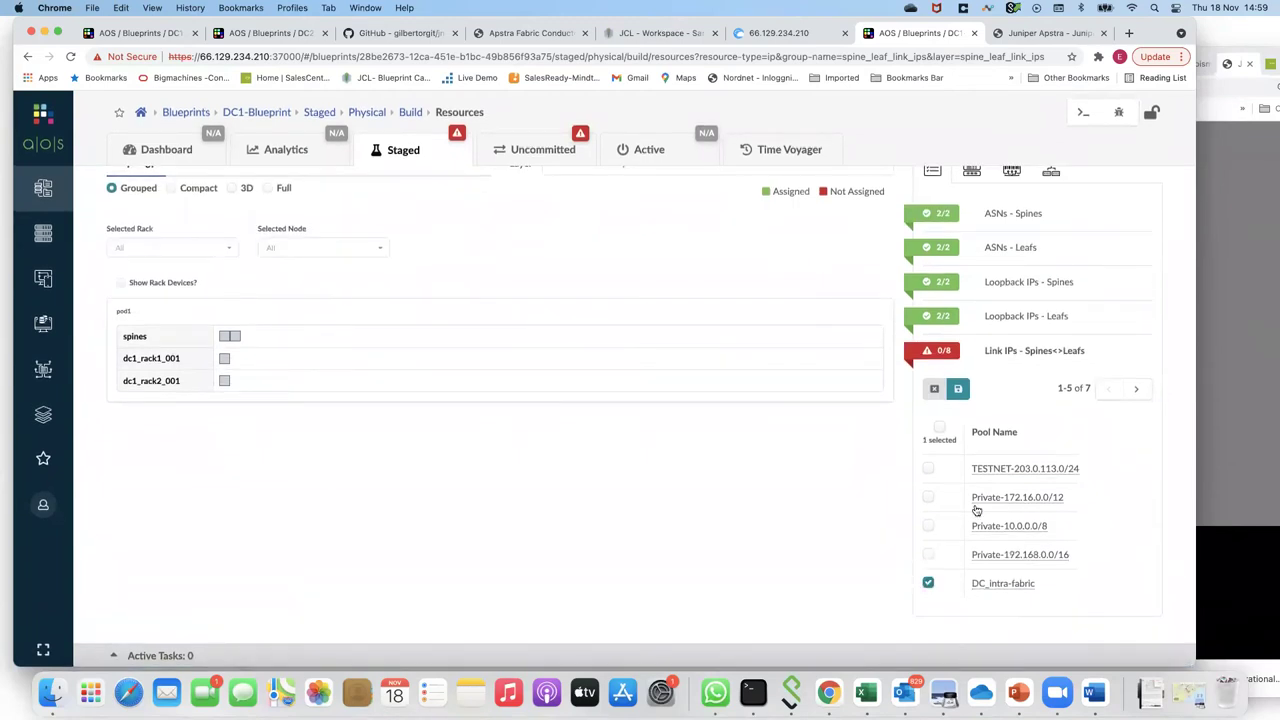
click(957, 389)
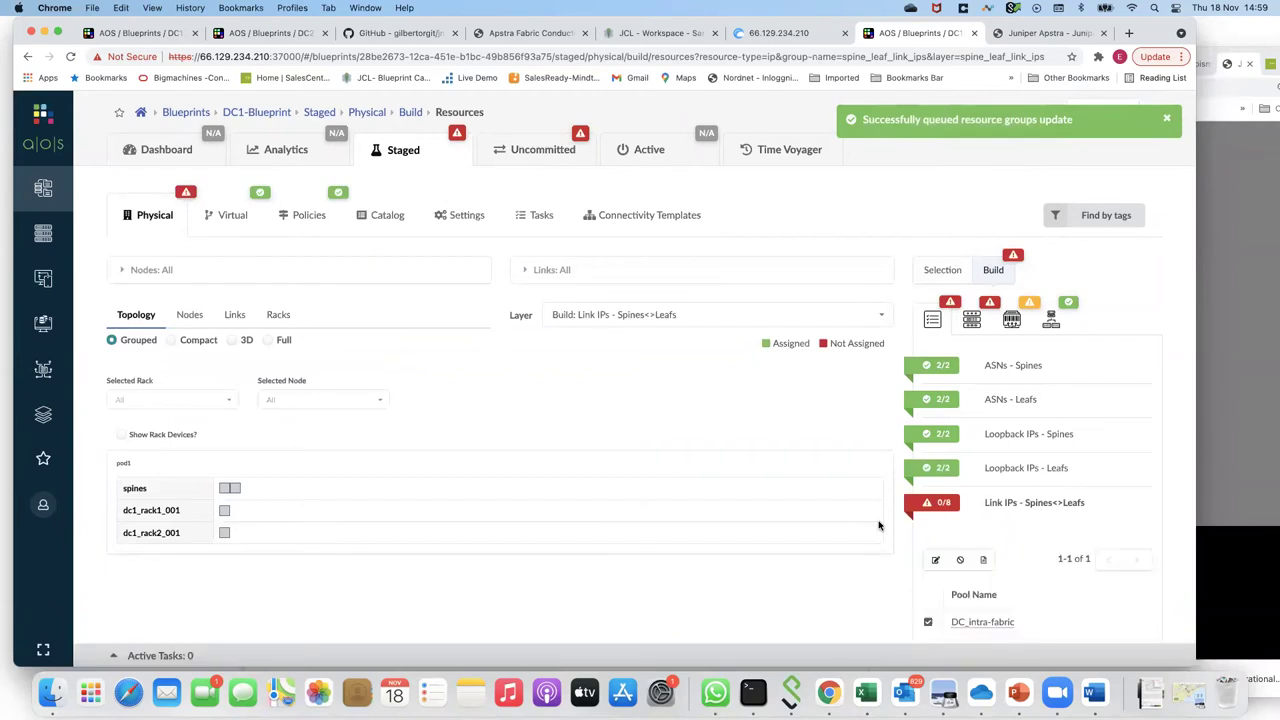
Step: Open the AOS-7x10-Leaf interface map assignments and choose Juniper_vQFX__AOS-7x10-Leaf for dc1_rack1_001_leaf1 and dc1_rack2_001_leaf1
click(975, 322)
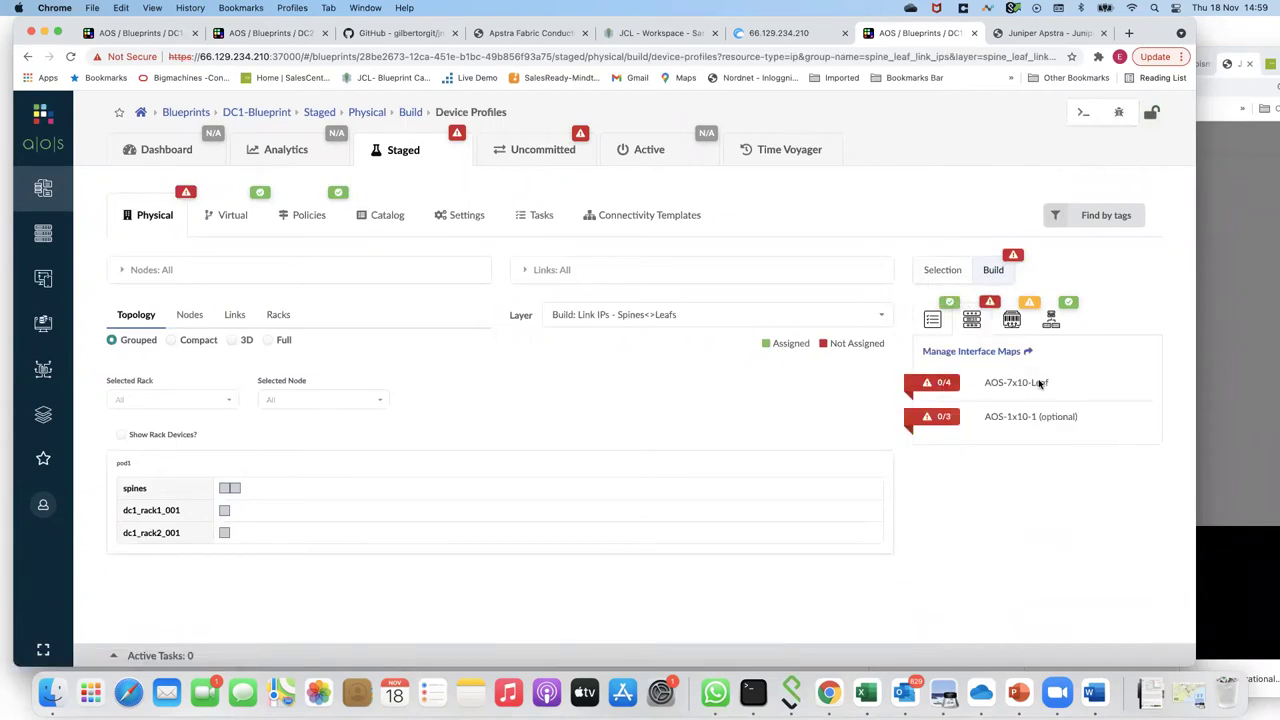
drag(1048, 382, 988, 384)
click(944, 388)
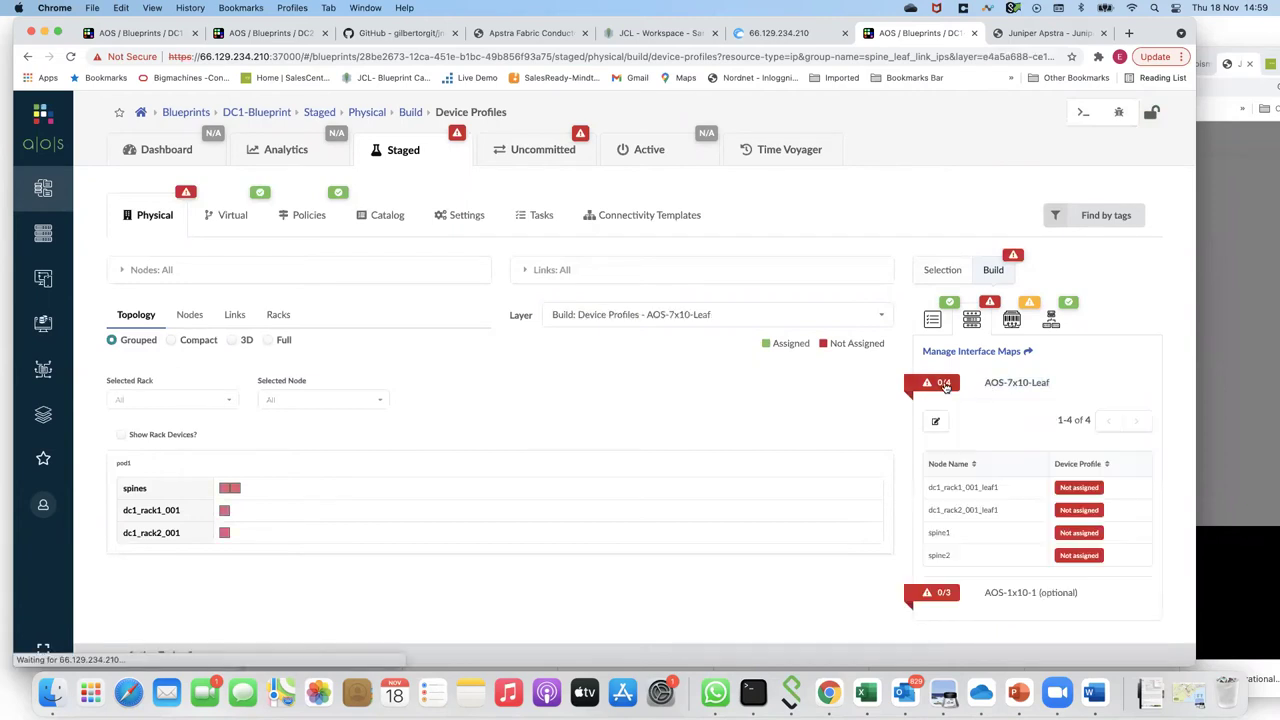
click(935, 422)
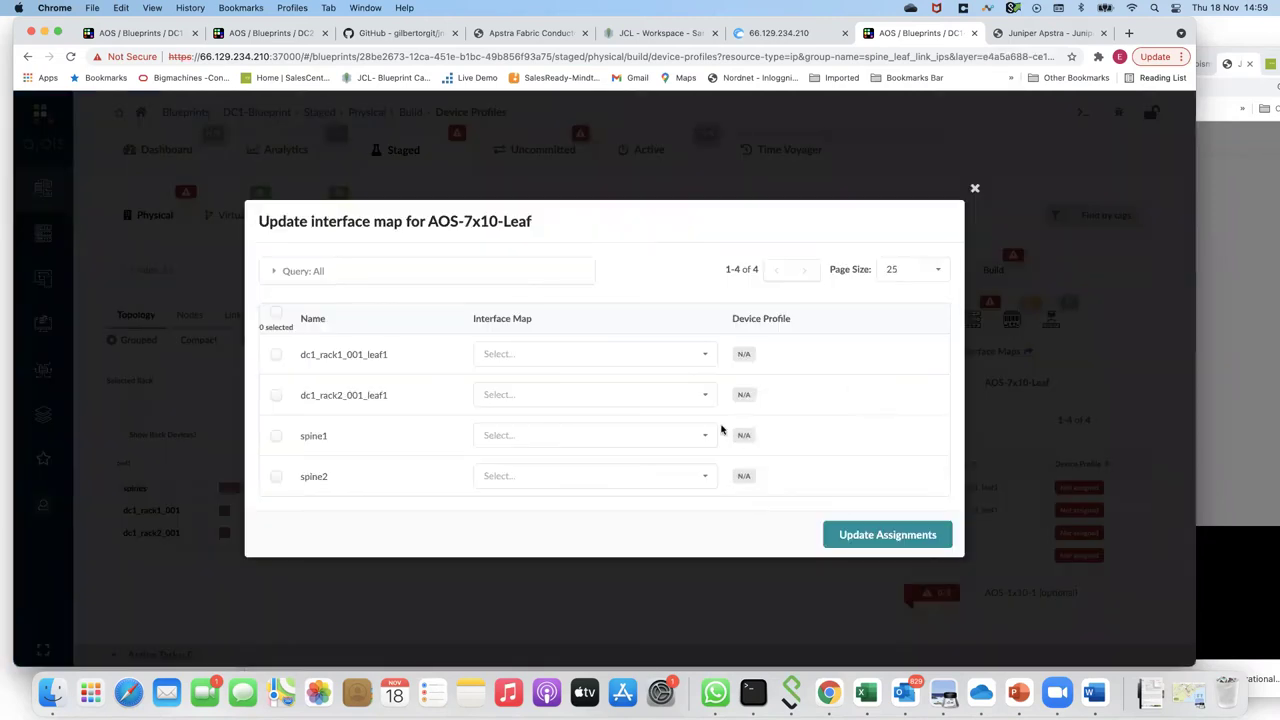
click(706, 358)
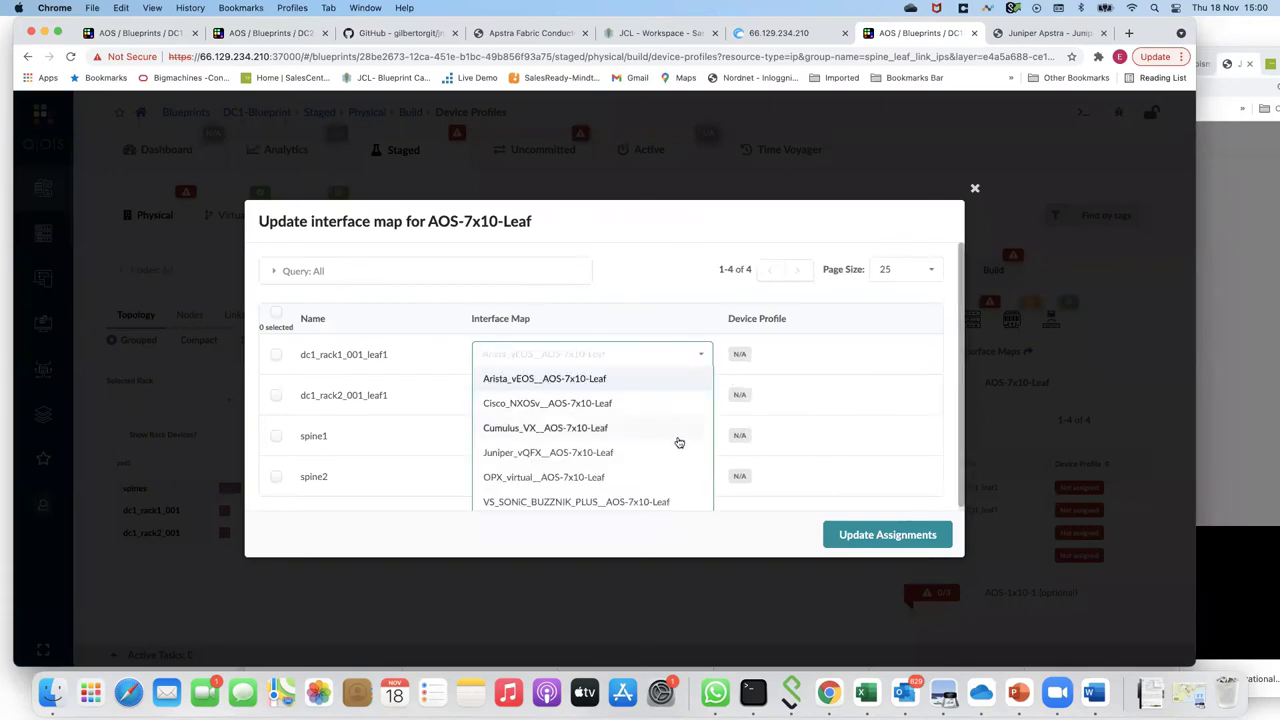
click(603, 453)
click(706, 400)
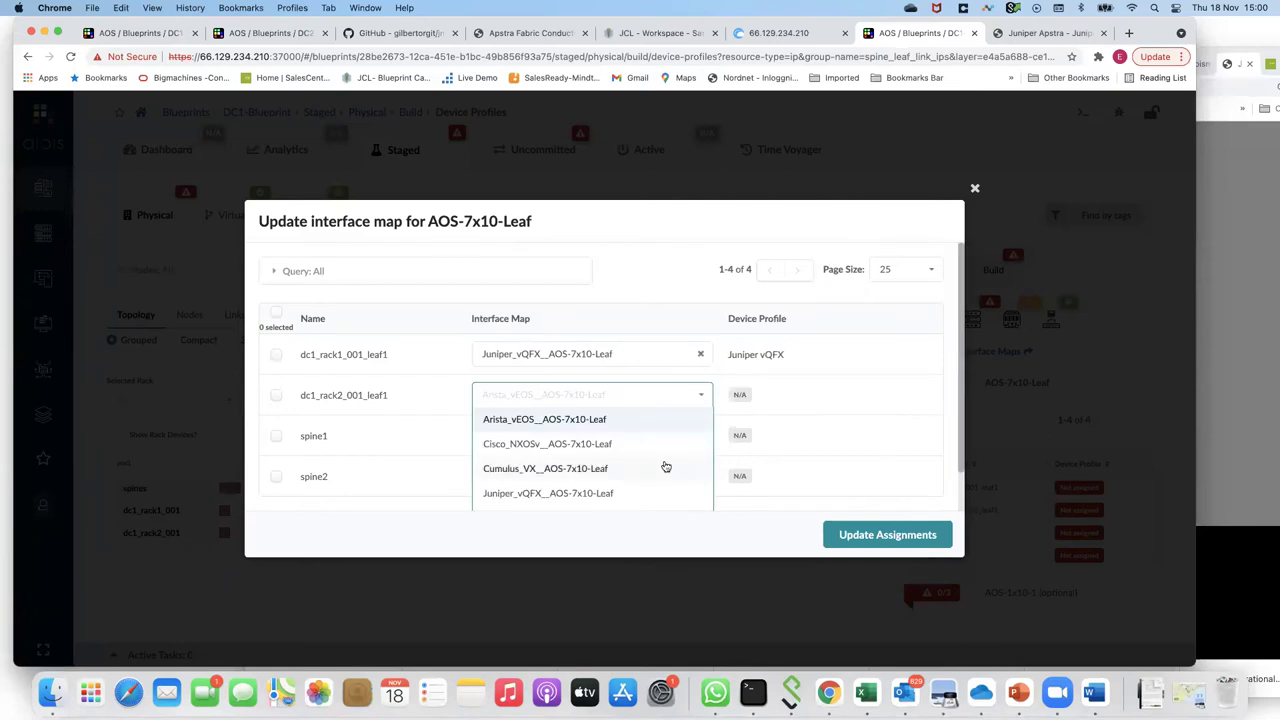
scroll(600, 486, down, 1)
click(593, 488)
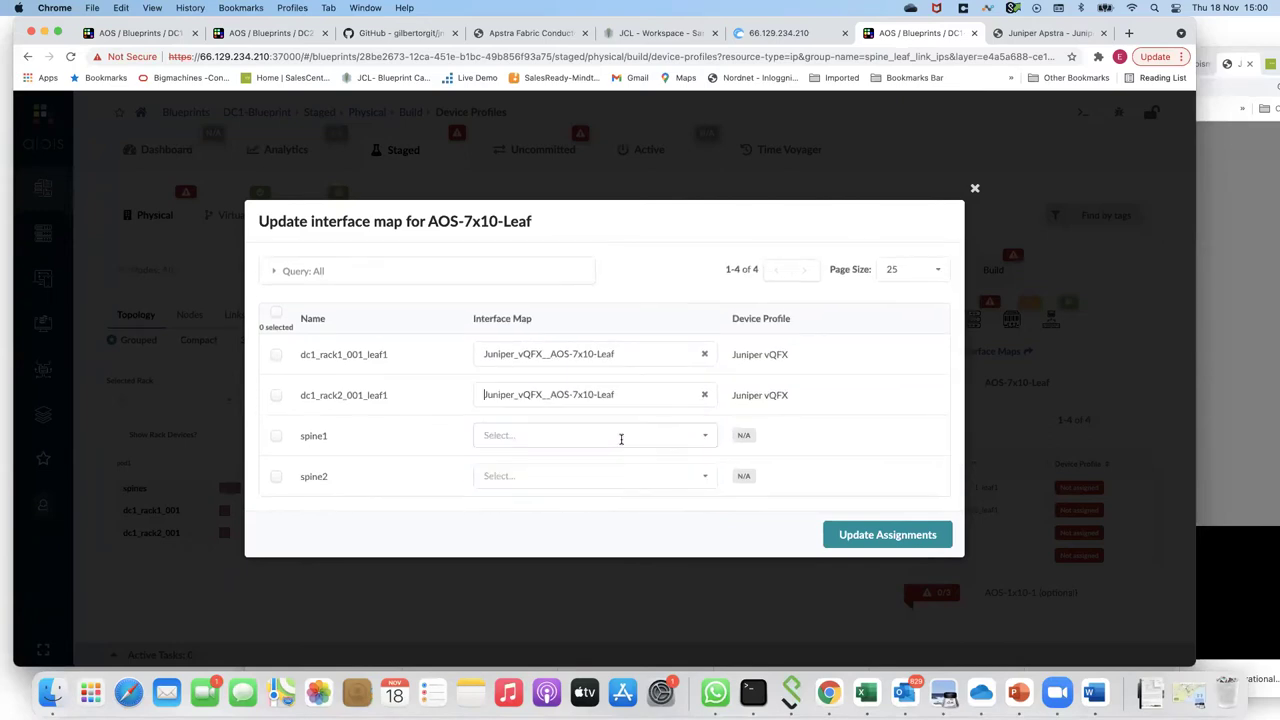
Step: Choose Juniper_vQFX__AOS-7x10-Leaf as the interface map for spine1 and spine2, and save the AOS-7x10-Leaf assignments
click(623, 441)
scroll(643, 483, down, 2)
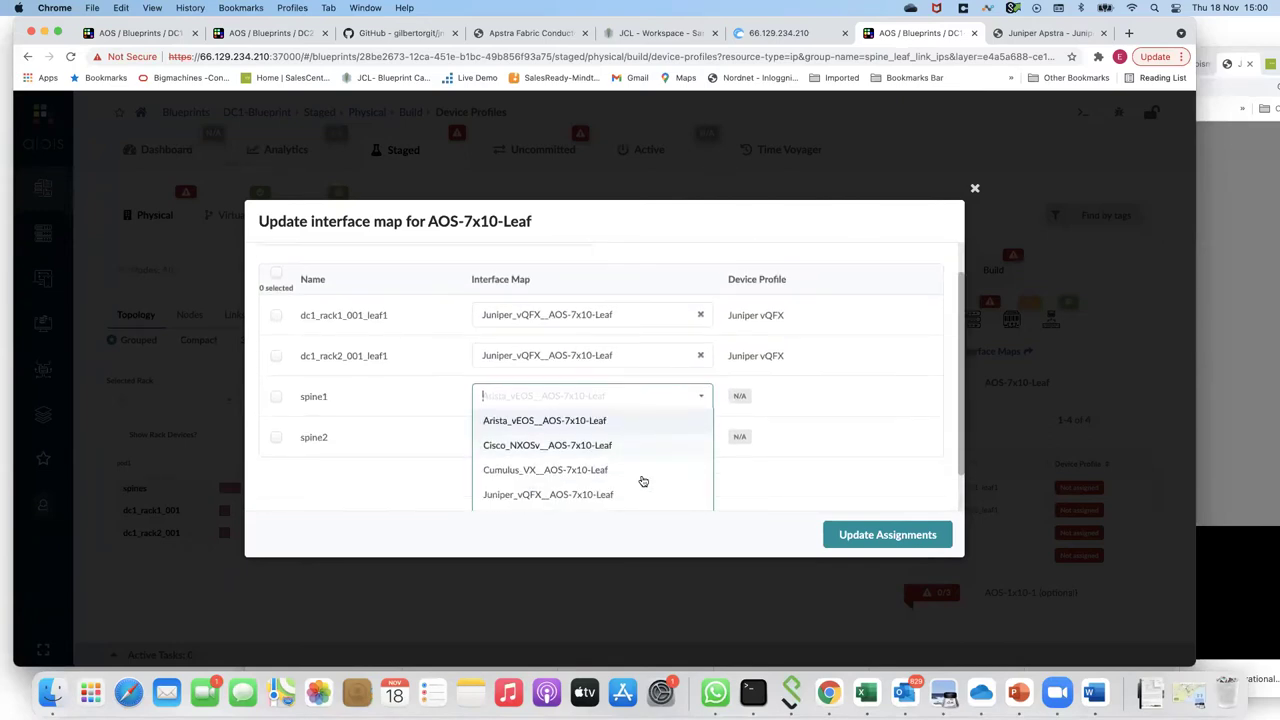
click(648, 452)
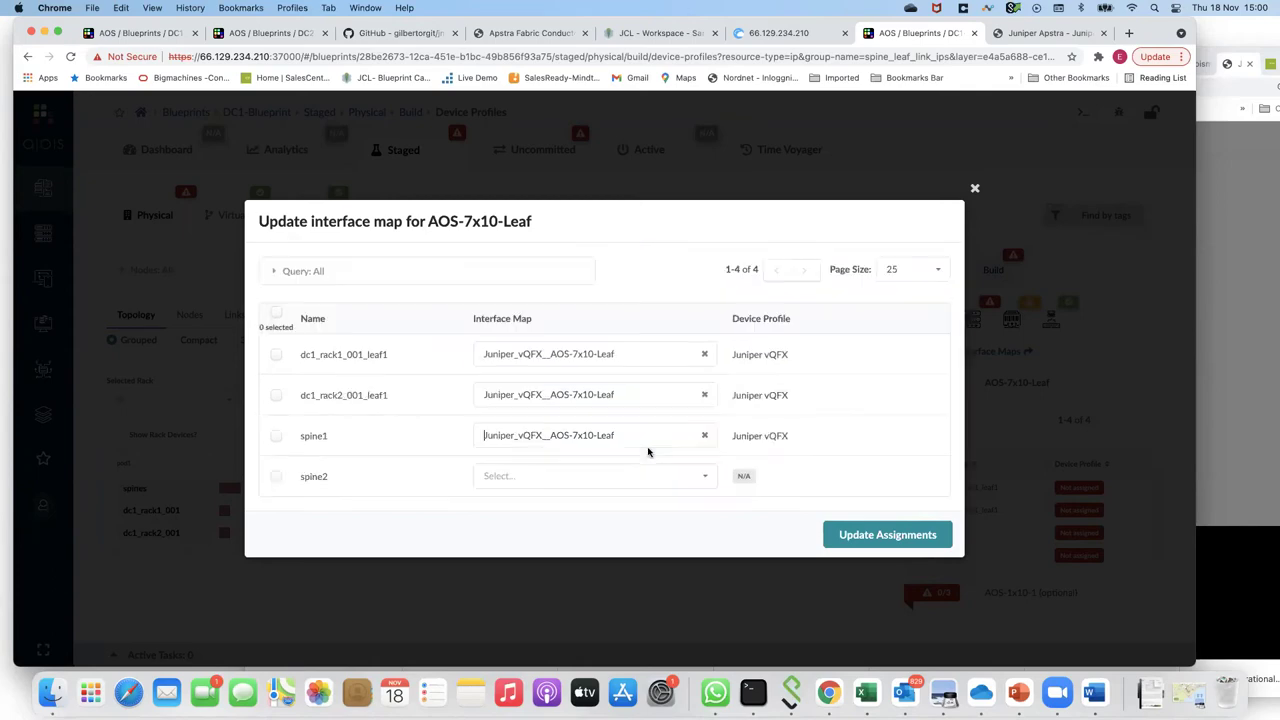
click(703, 478)
scroll(626, 474, down, 2)
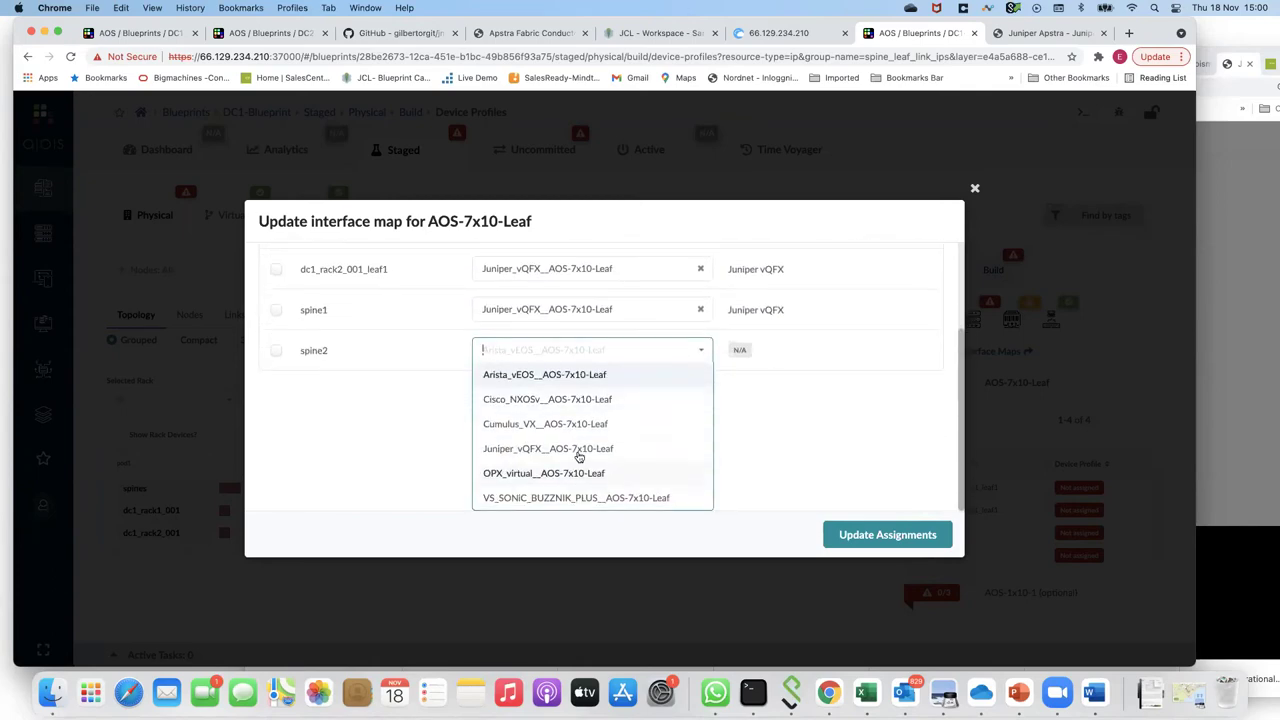
click(846, 502)
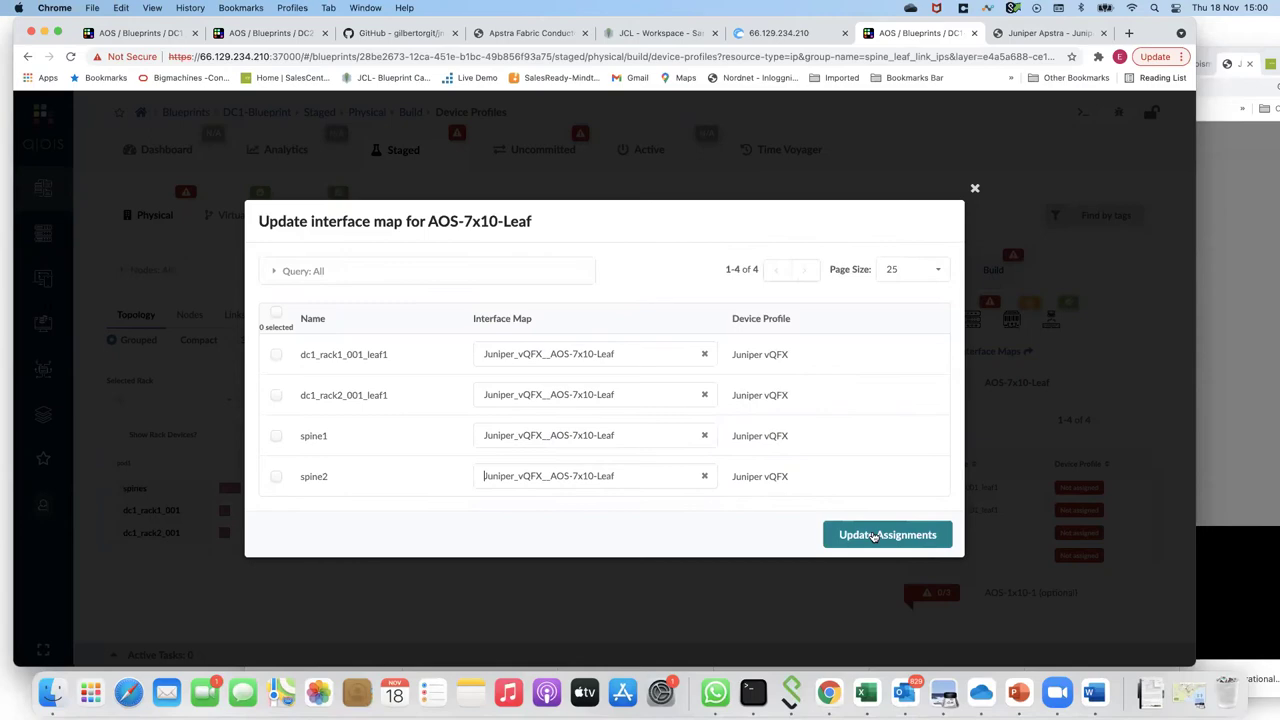
click(873, 535)
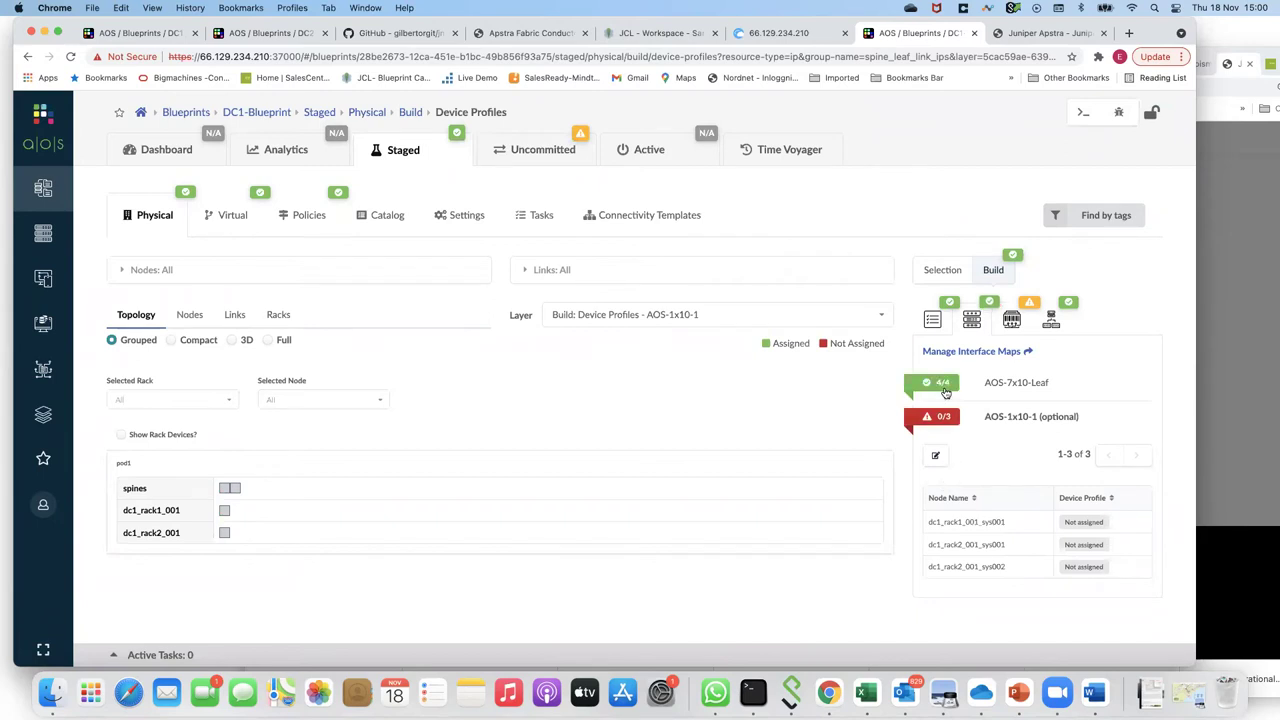
Step: Assign the Generic_Server_1RU_1x10G_Centos__AOS-1x10-1 interface map to all three AOS-1x10-1 generic systems and save the assignments
click(936, 456)
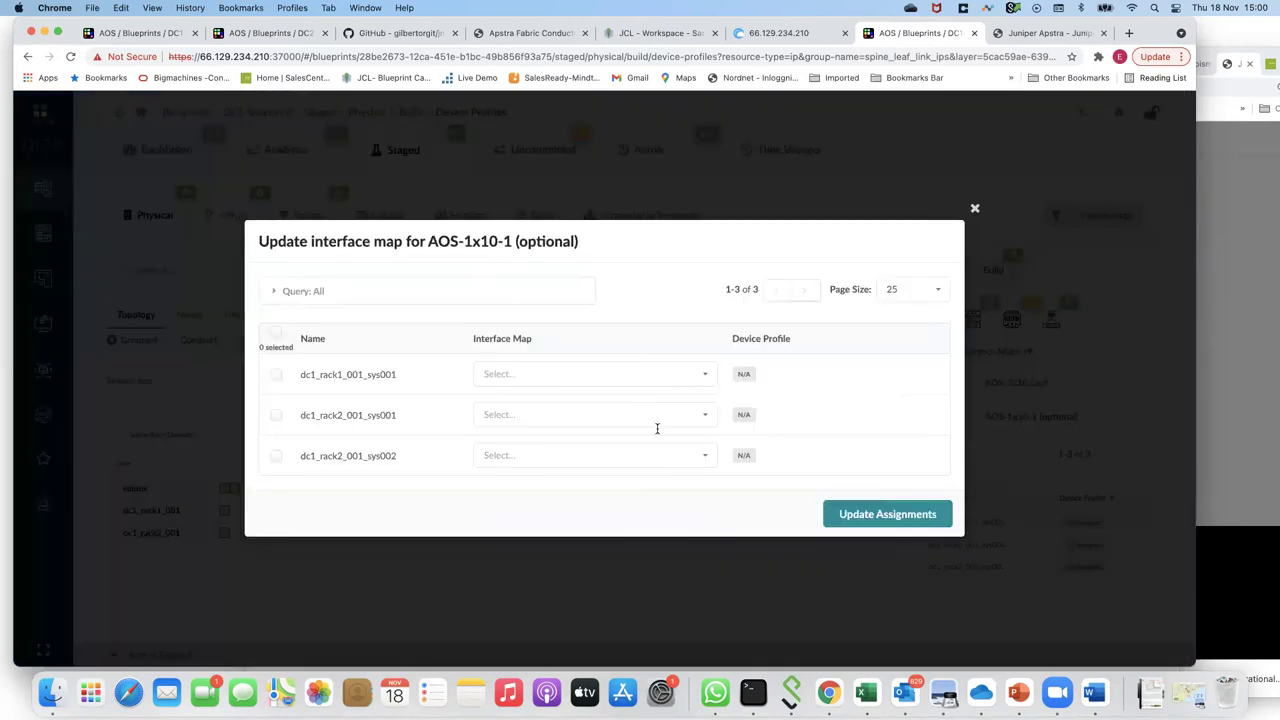
click(706, 375)
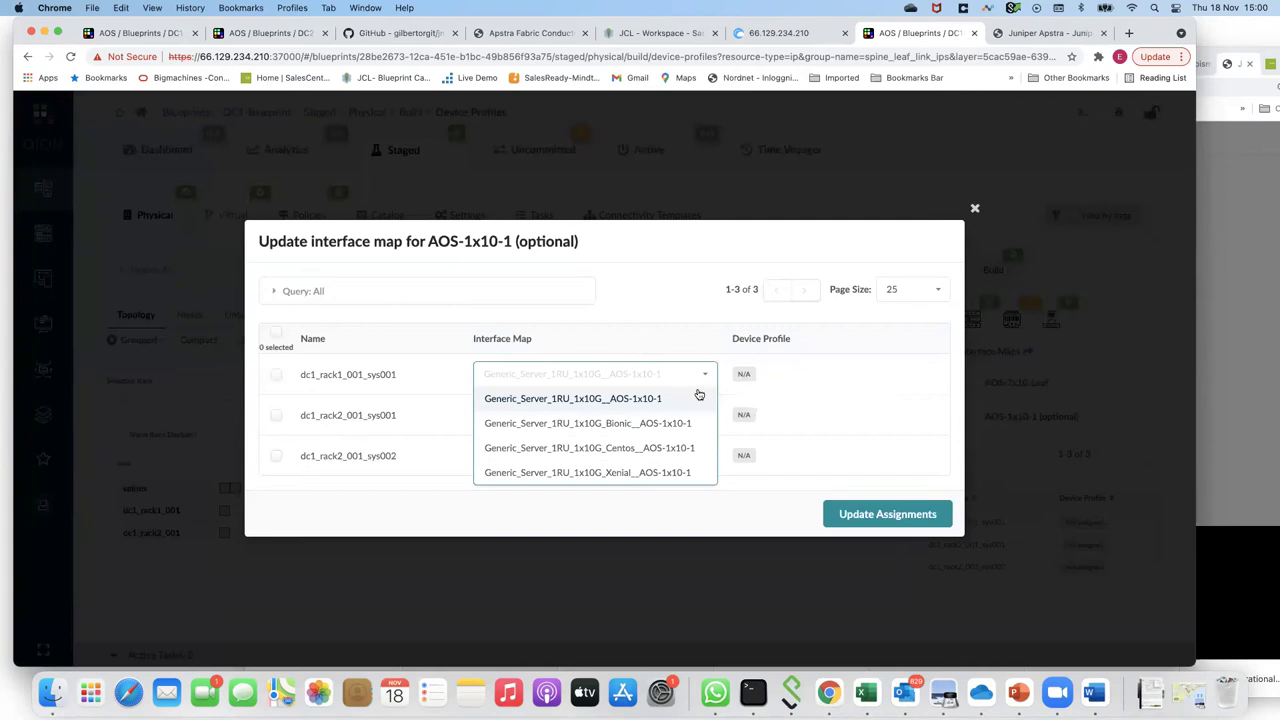
click(680, 449)
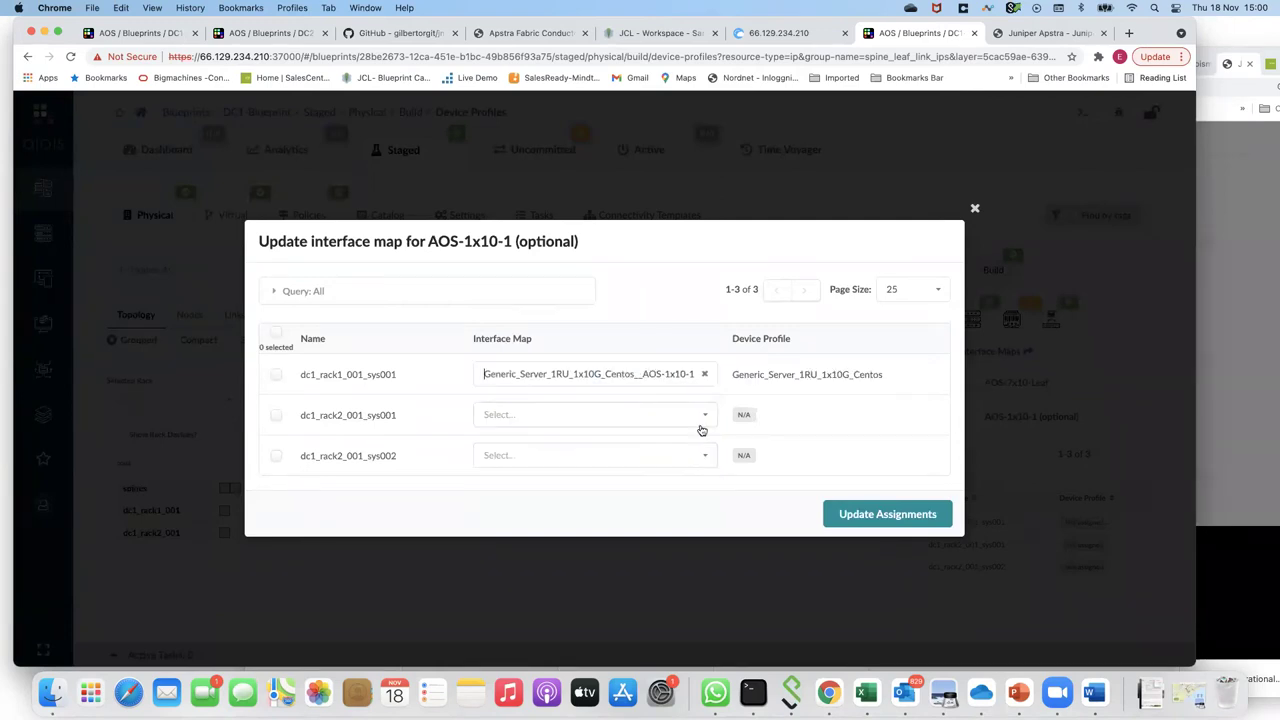
click(703, 415)
scroll(686, 455, down, 1)
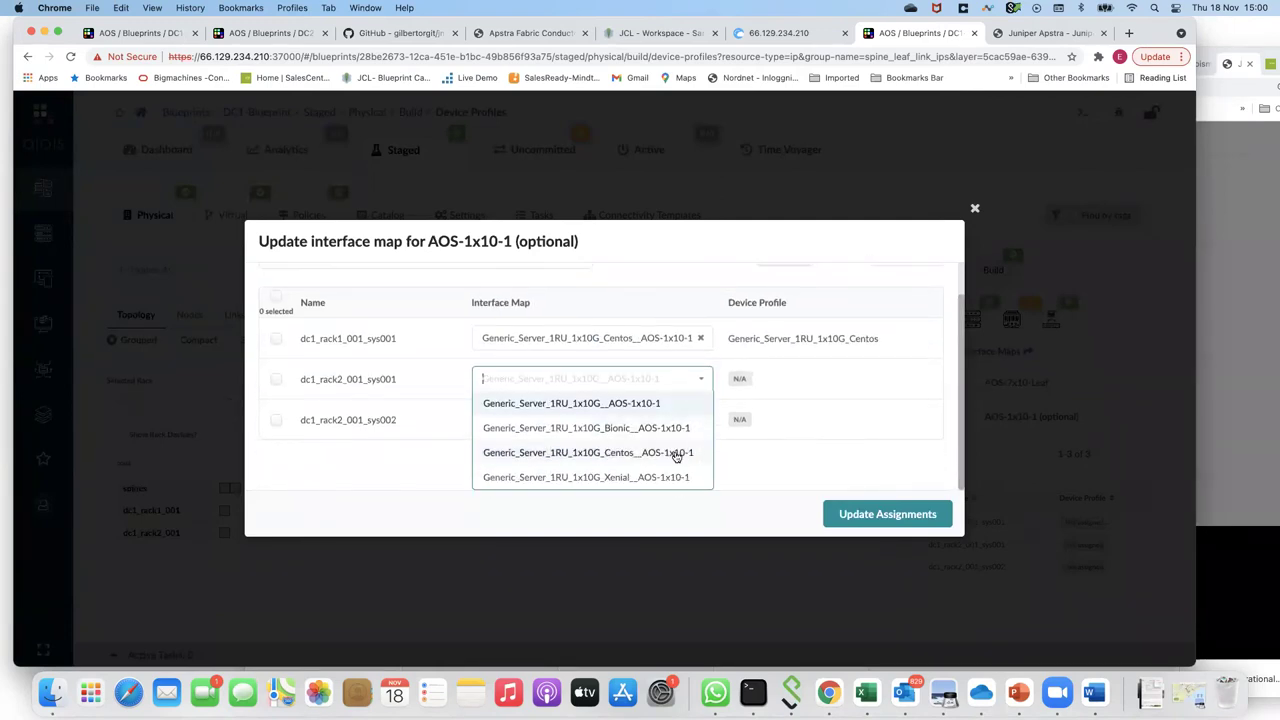
click(678, 452)
click(703, 459)
scroll(680, 458, down, 1)
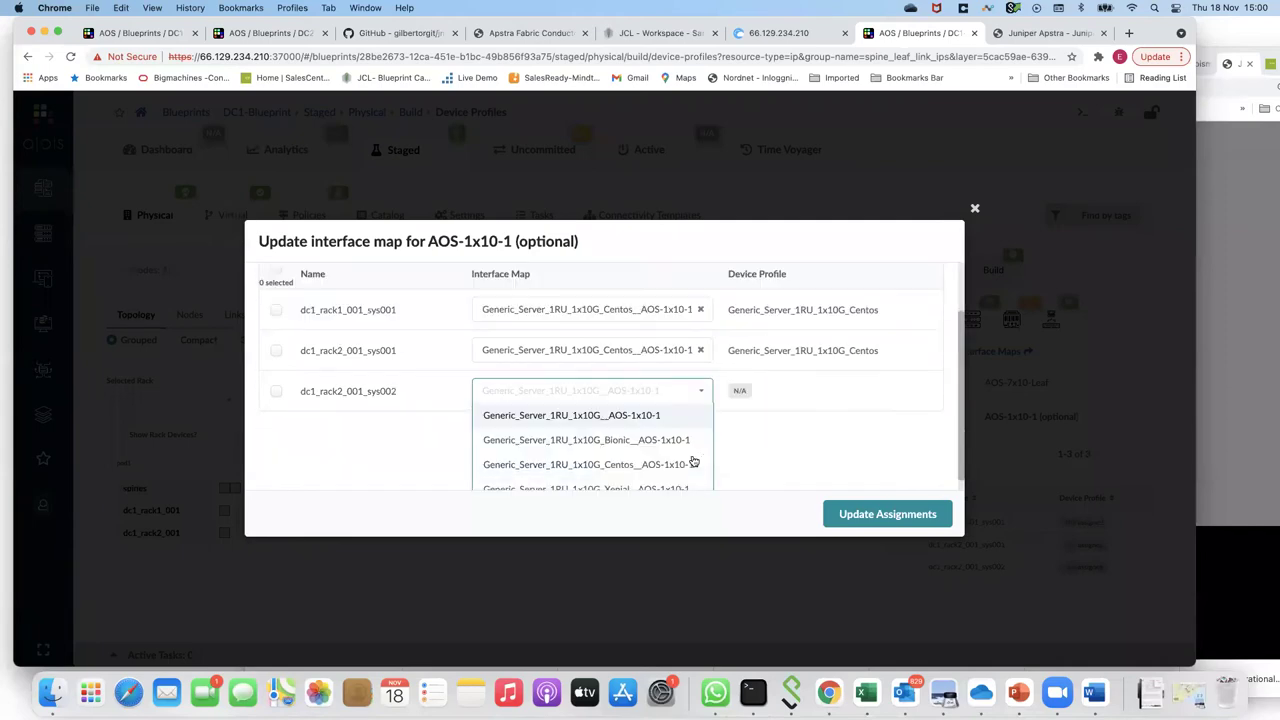
click(657, 452)
click(860, 513)
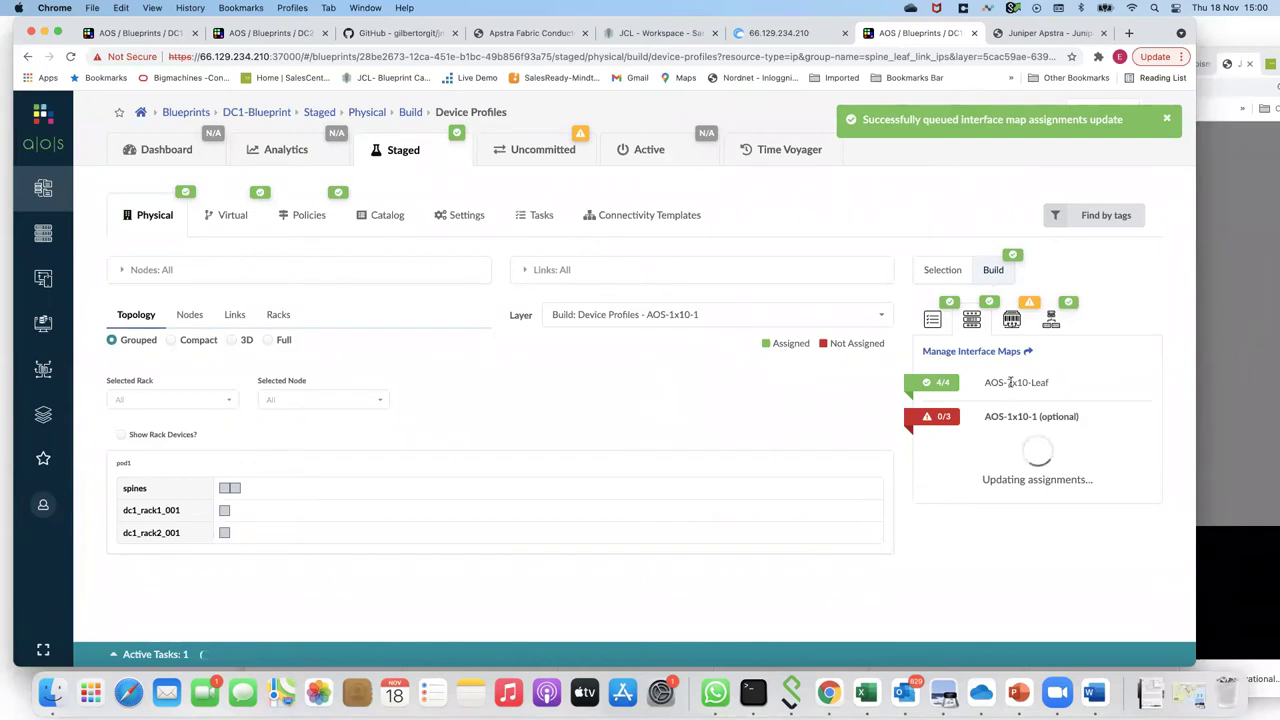
Step: Open the system ID assignments and assign 5254001AE28E (100.123.13.201) to spine1 and 5254006E5D9E (100.123.13.202) to spine2
click(1012, 321)
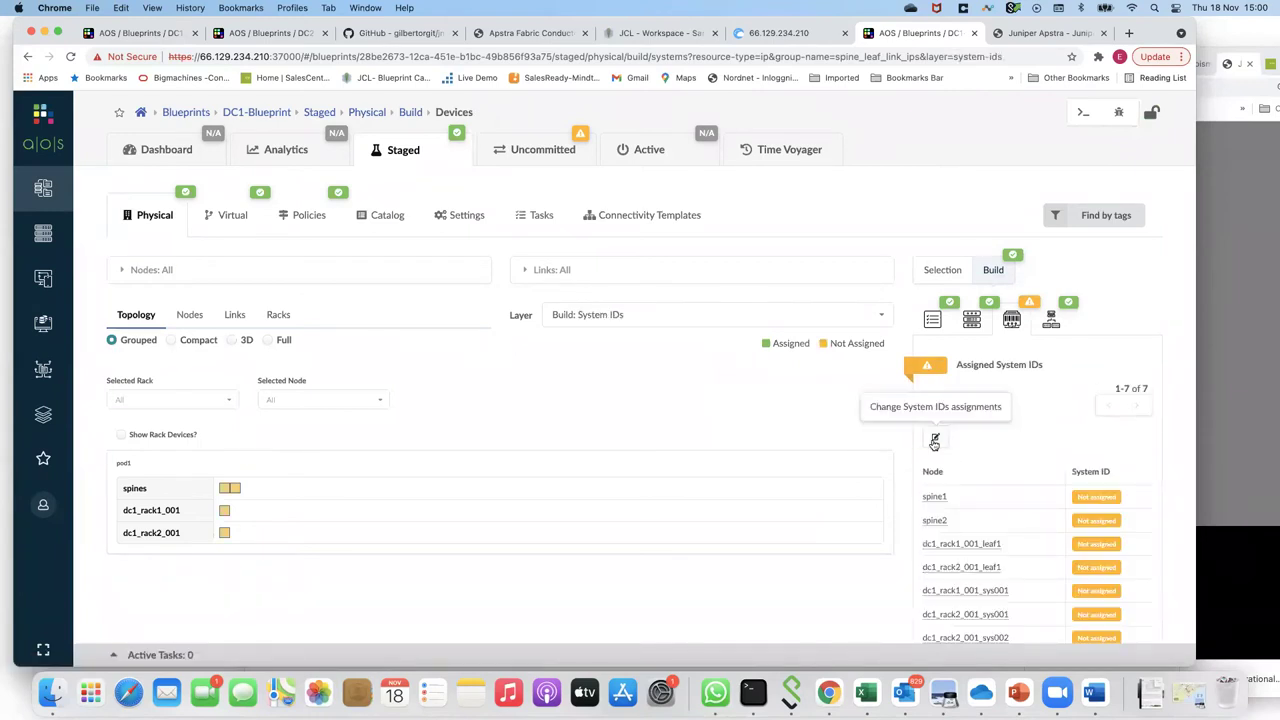
click(935, 440)
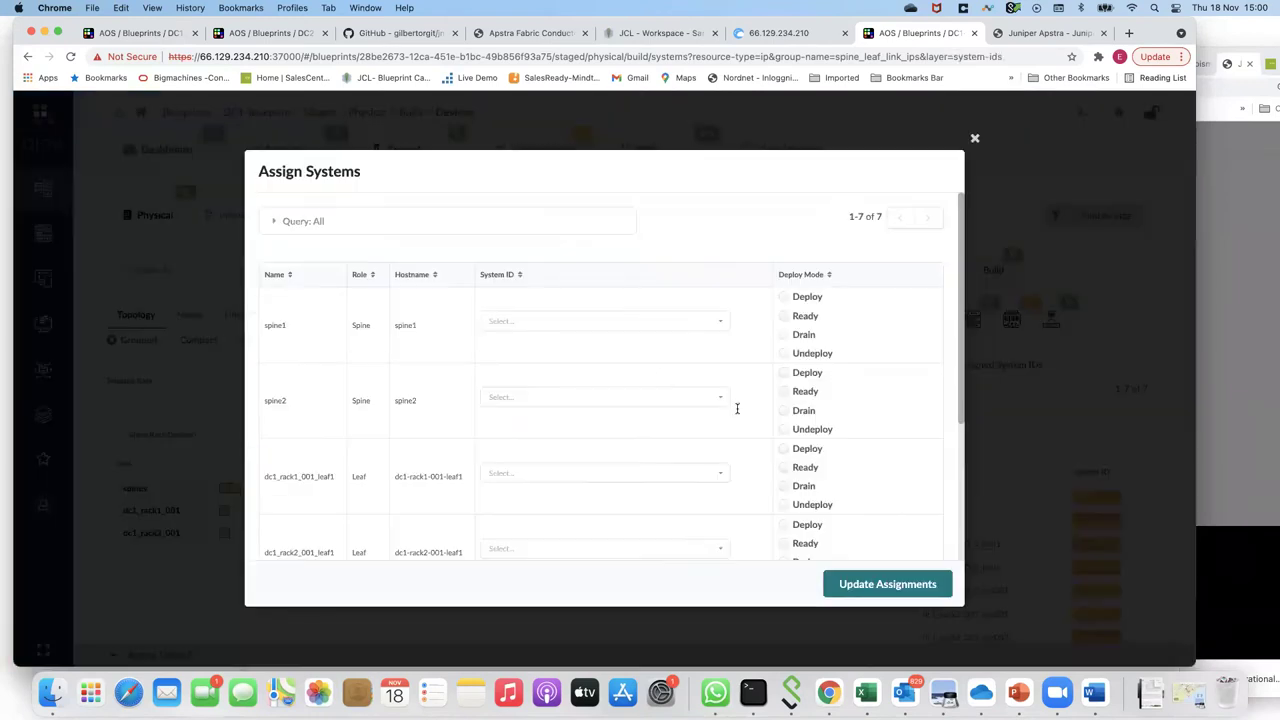
click(528, 318)
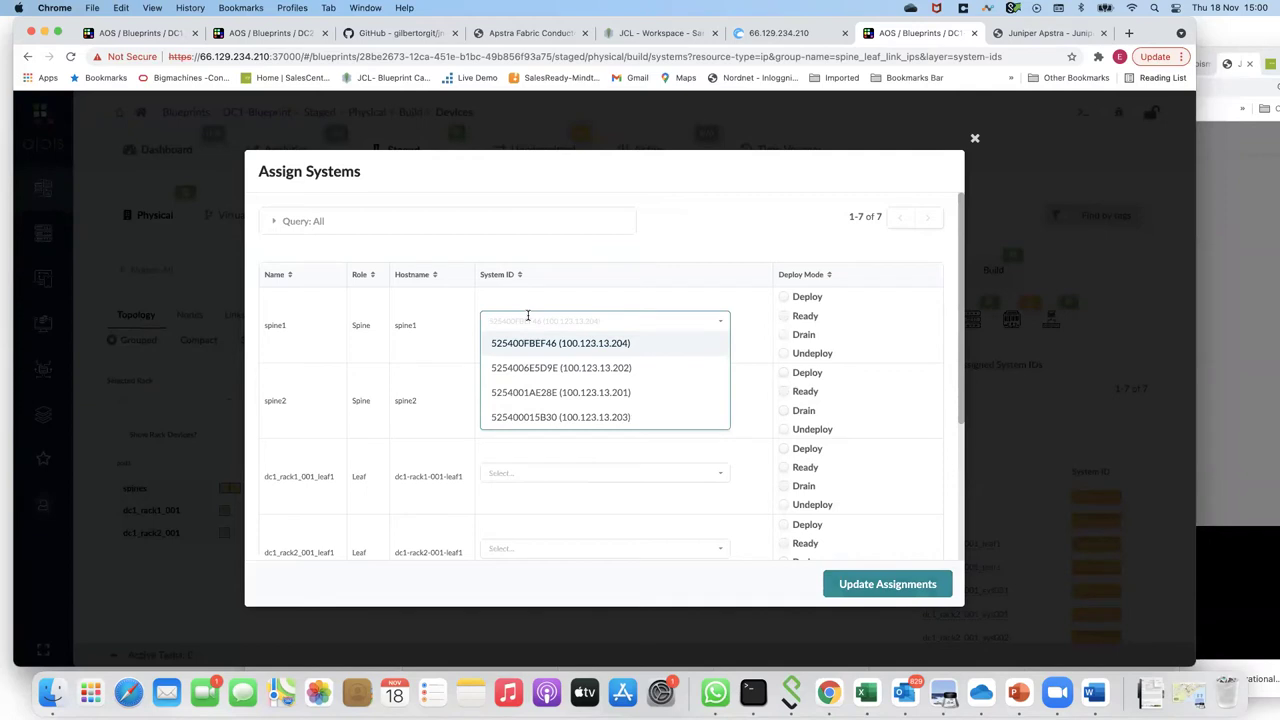
click(565, 394)
click(567, 398)
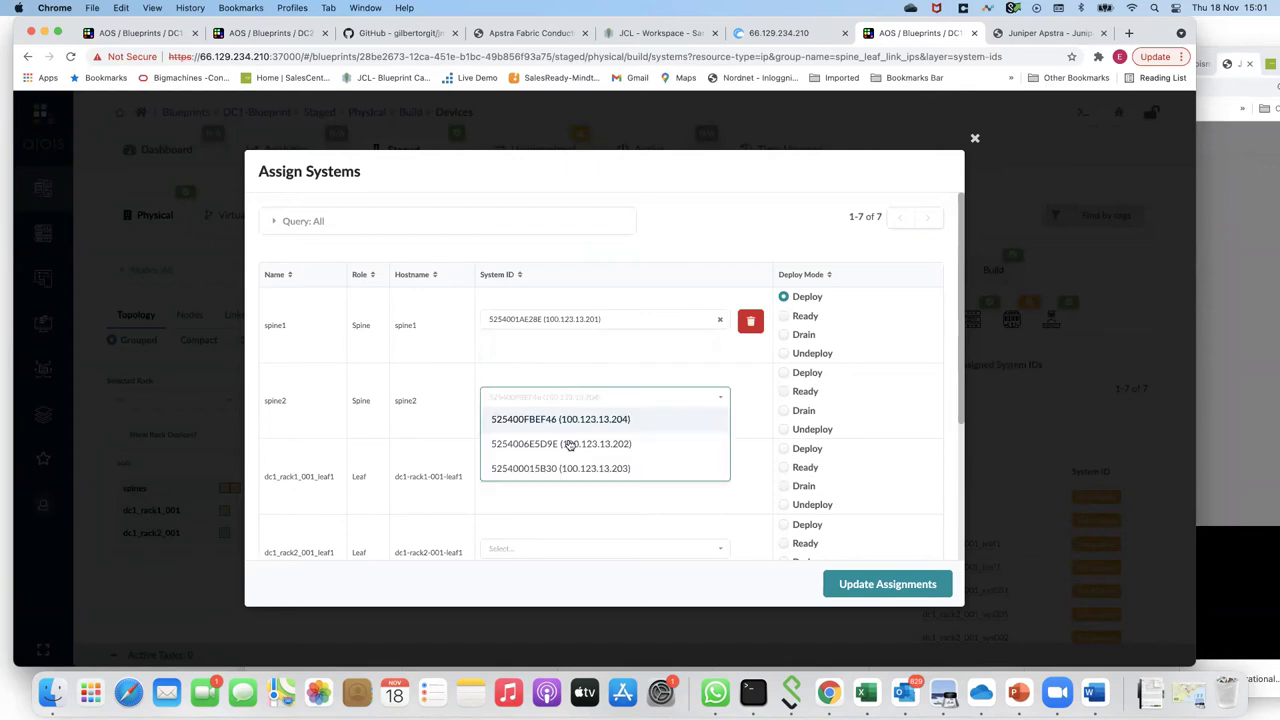
click(570, 446)
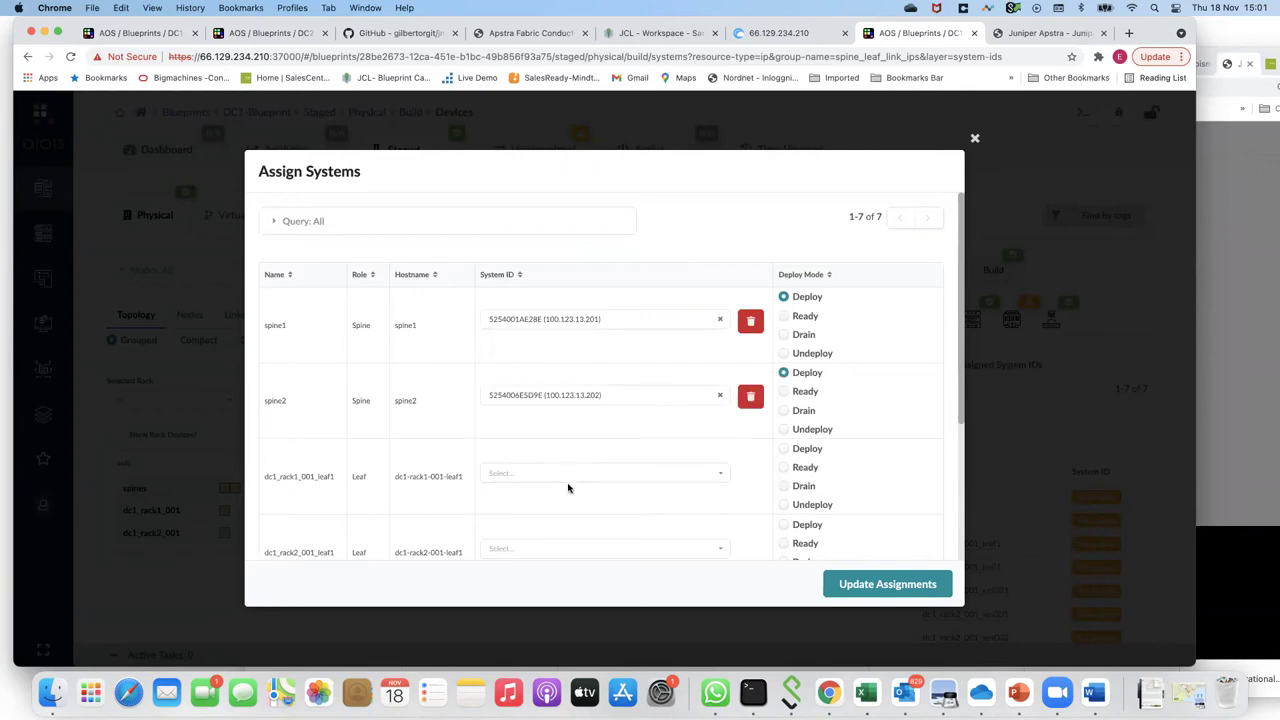
Step: Assign 525400015B30 (100.123.13.203) to dc1_rack1_001_leaf1 and 525400FBEF46 (100.123.13.204) to dc1_rack2_001_leaf1, and save the system ID assignments
click(565, 472)
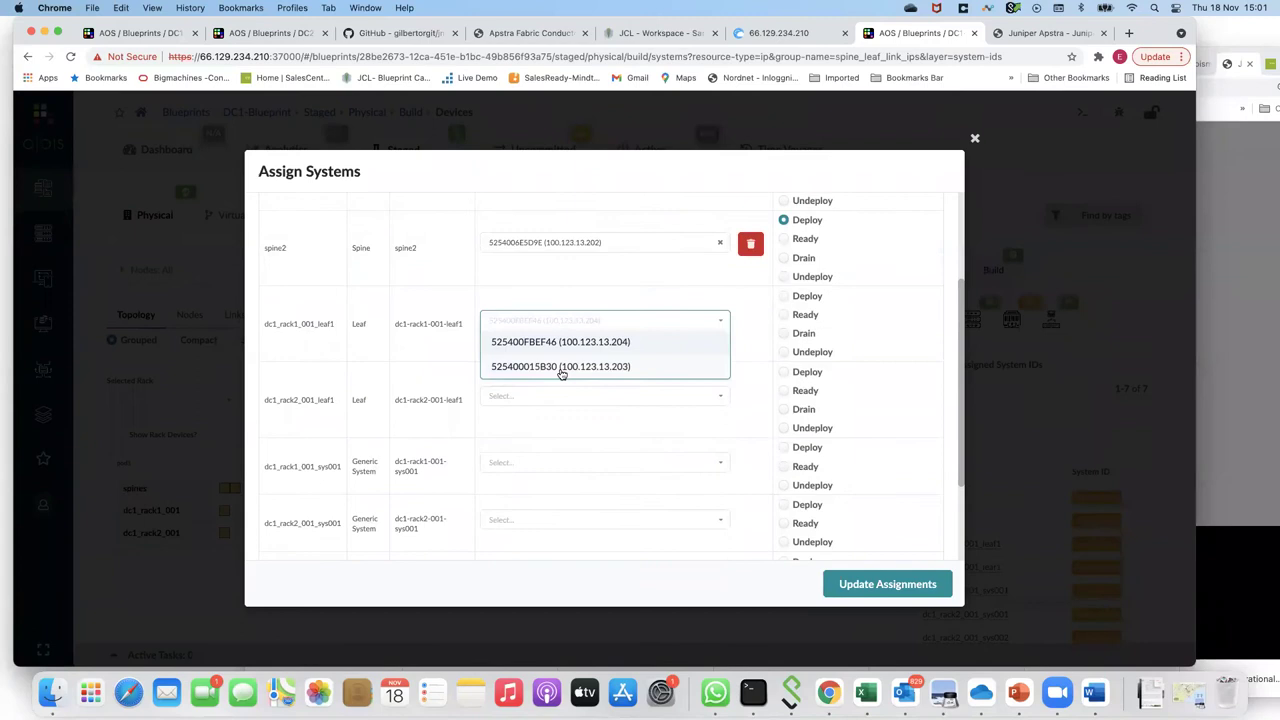
click(562, 371)
click(549, 396)
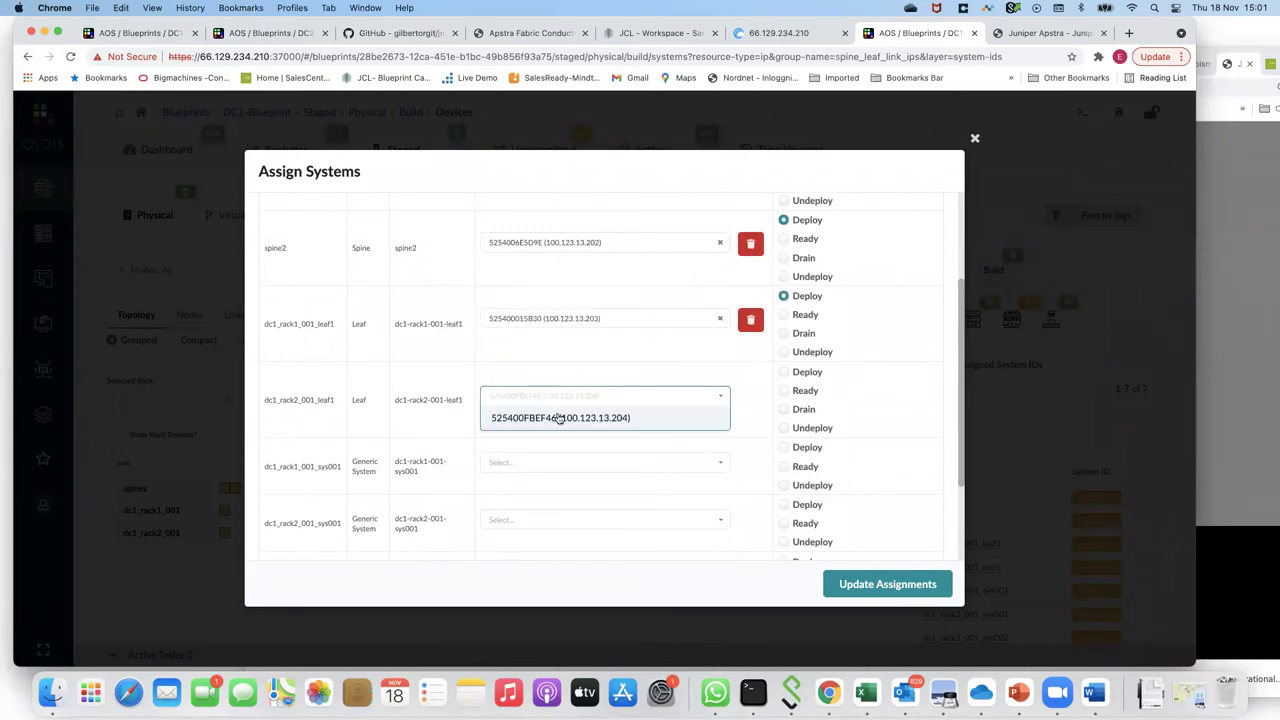
click(558, 418)
scroll(546, 494, down, 1)
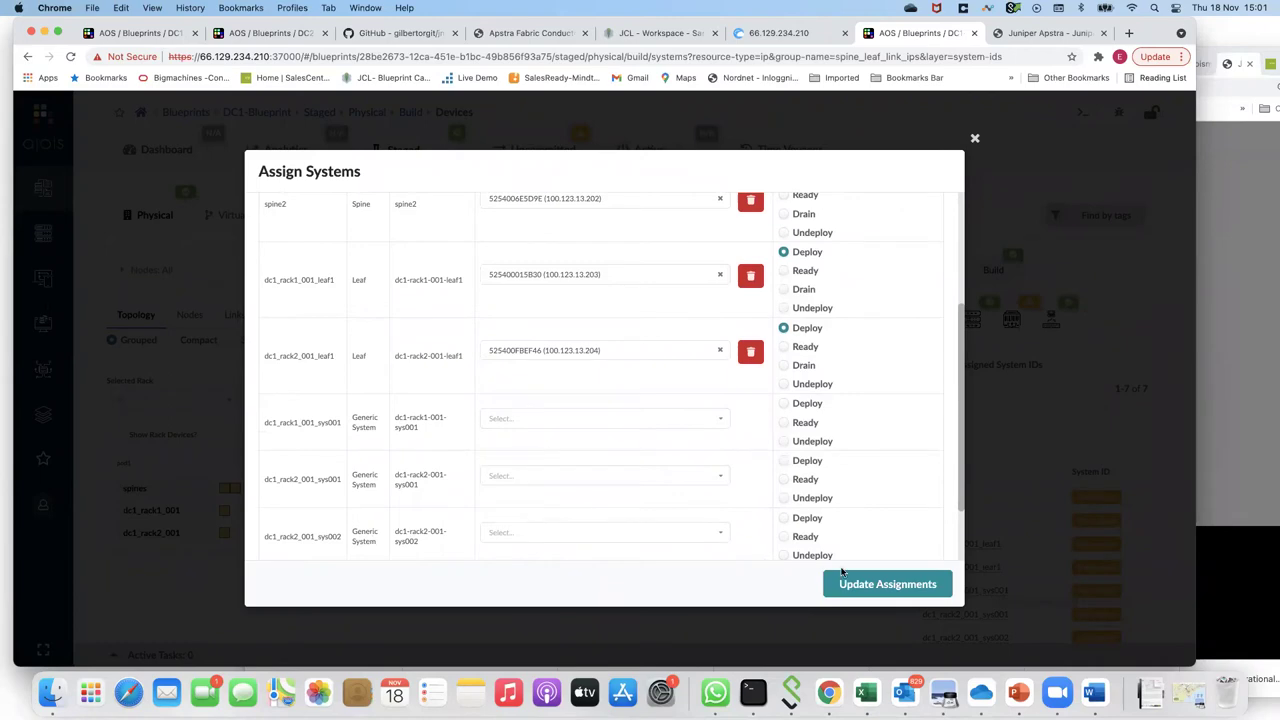
click(897, 587)
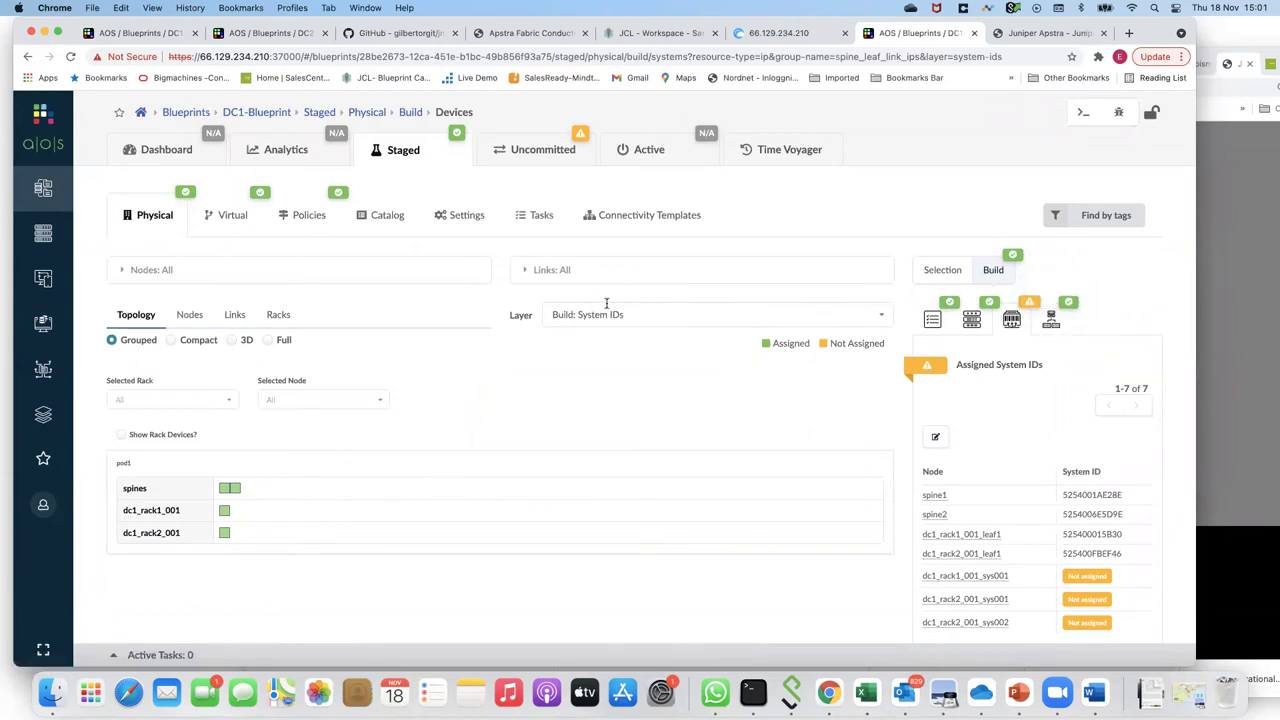
Step: Create a routing zone with the VRF name DC1-VRF in the staged virtual configuration
click(229, 220)
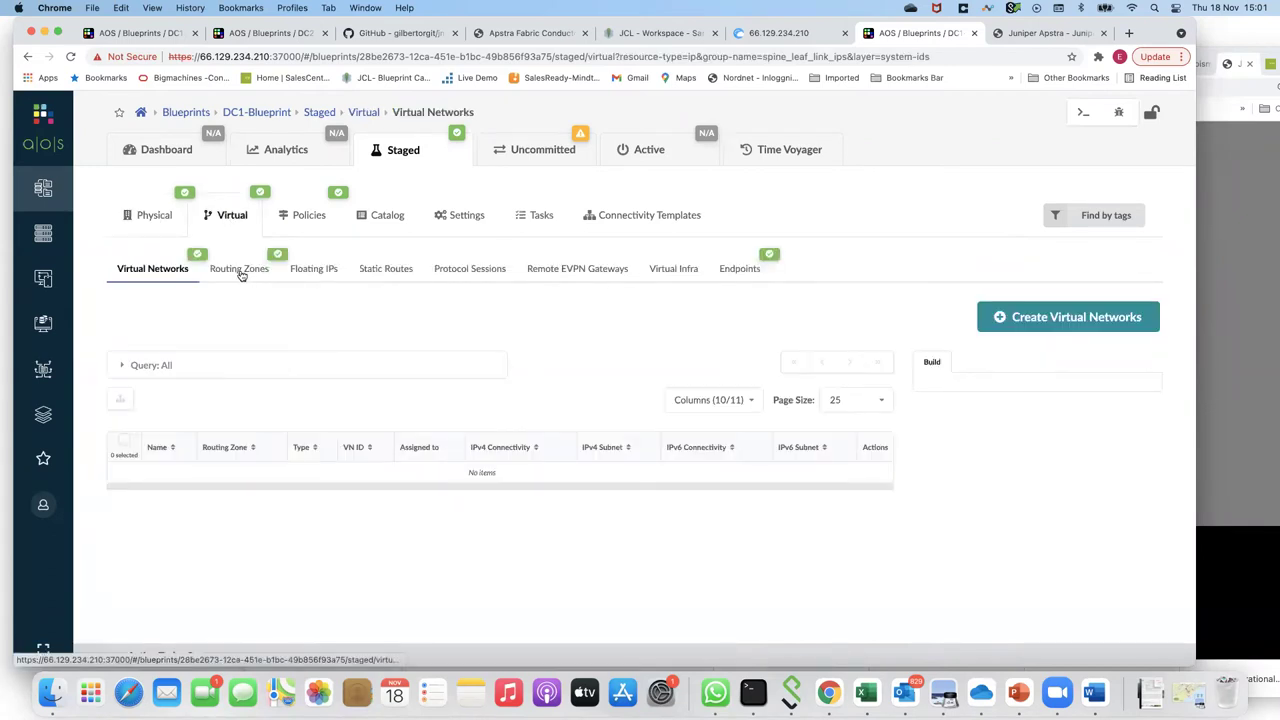
click(239, 270)
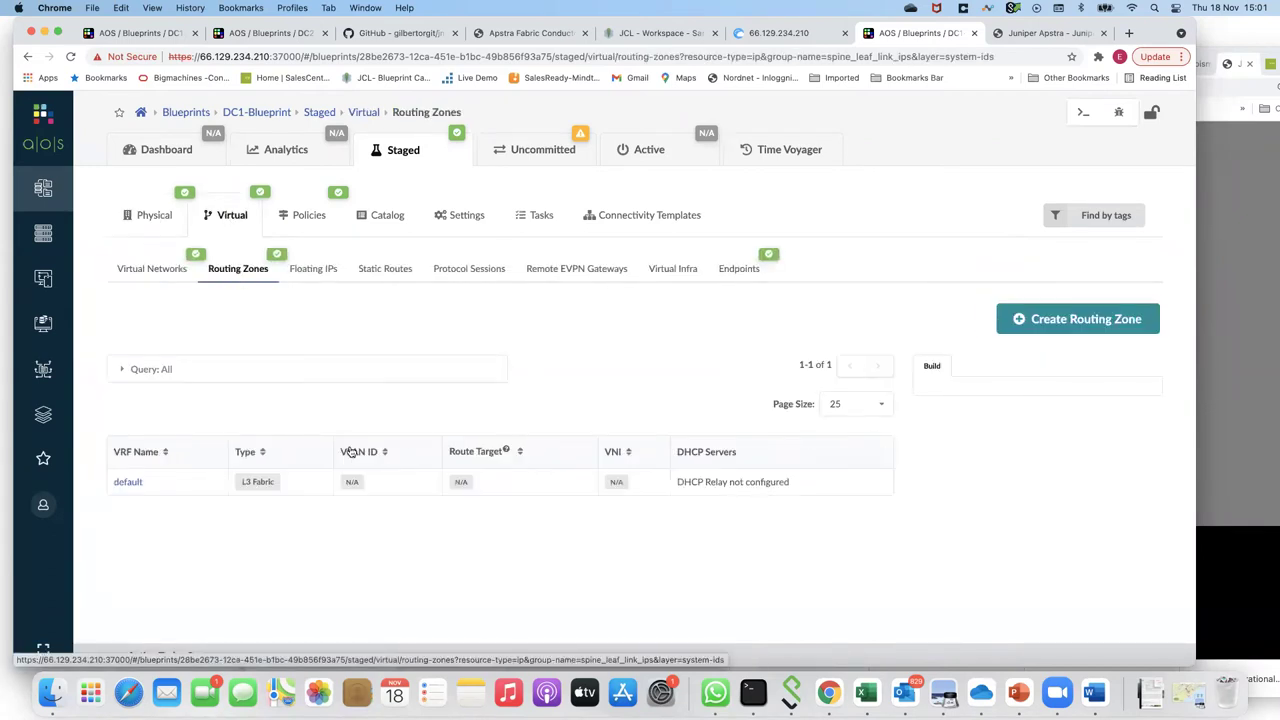
click(1055, 320)
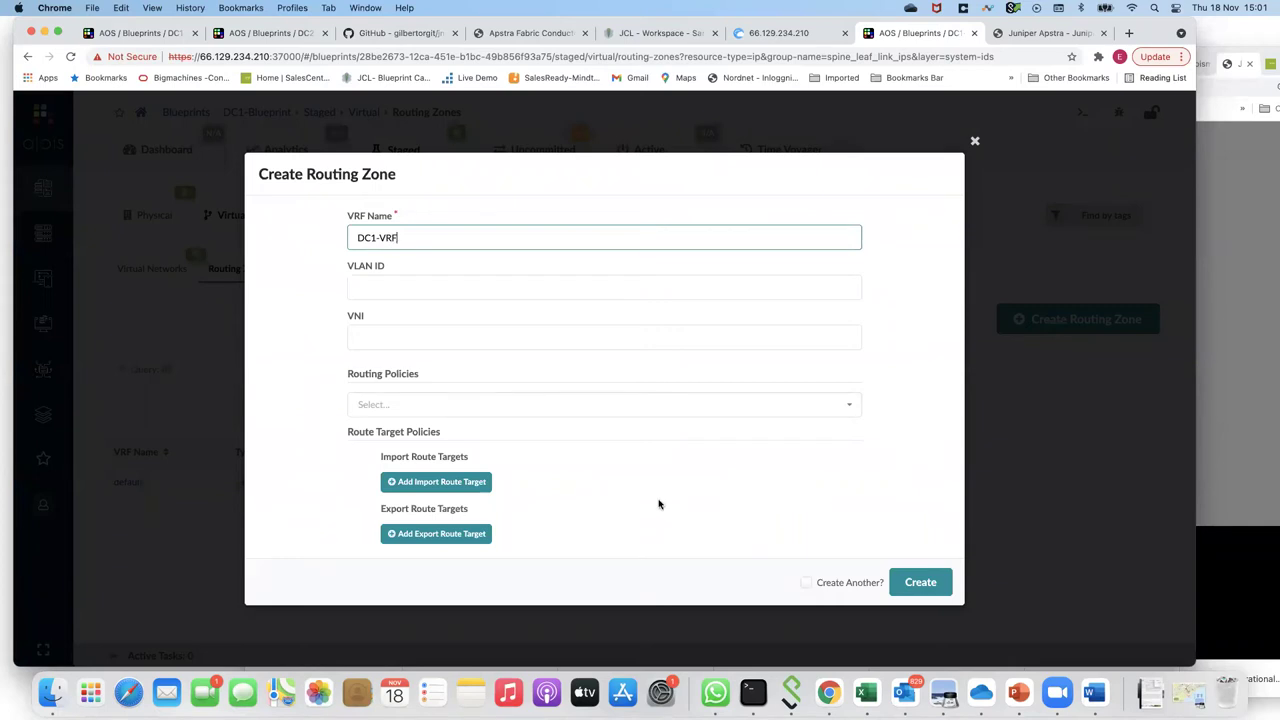
click(922, 584)
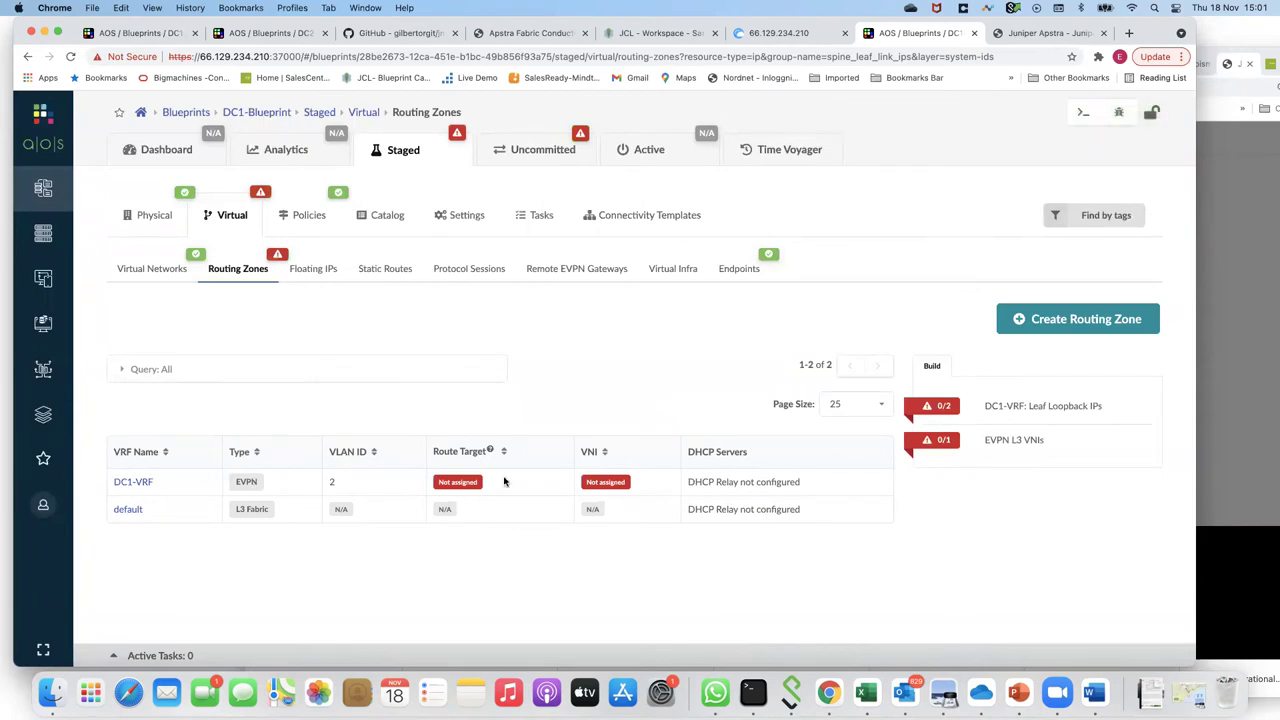
Step: Assign an IP pool from the second page of pools to the DC1-VRF leaf loopback IPs and save the assignment
click(945, 407)
click(936, 465)
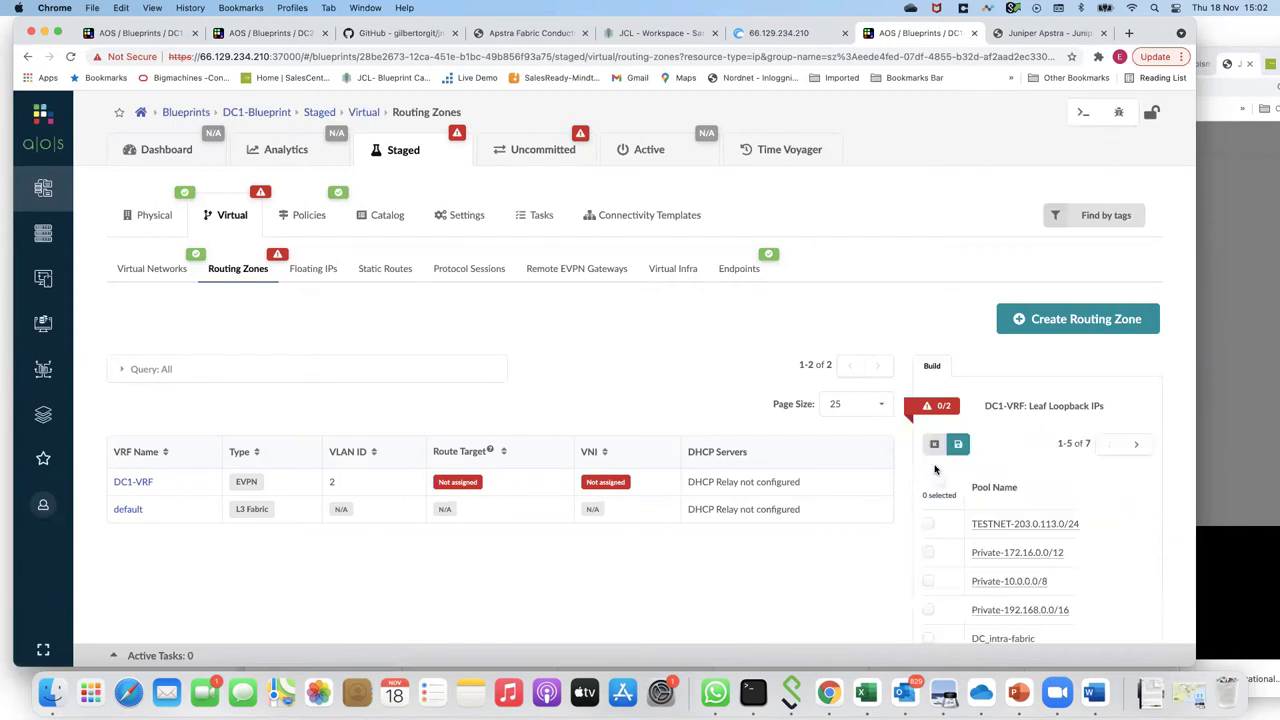
scroll(953, 522, down, 3)
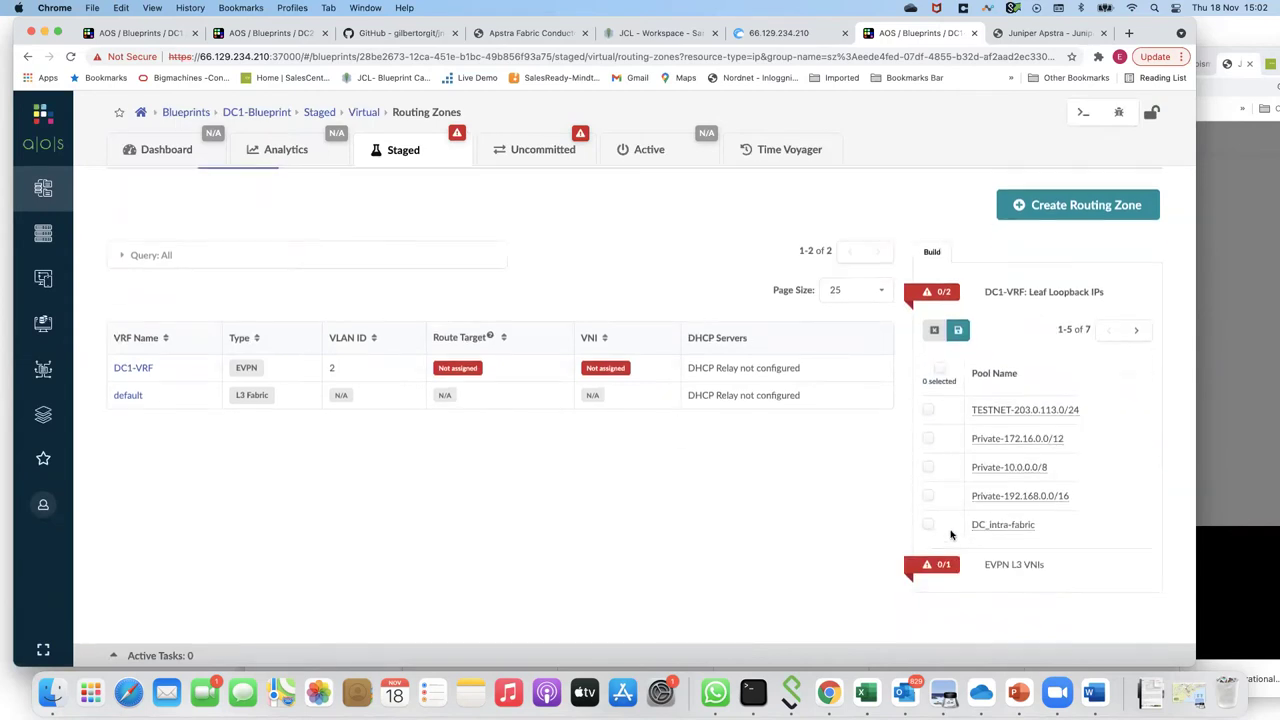
click(1137, 300)
click(929, 441)
click(957, 361)
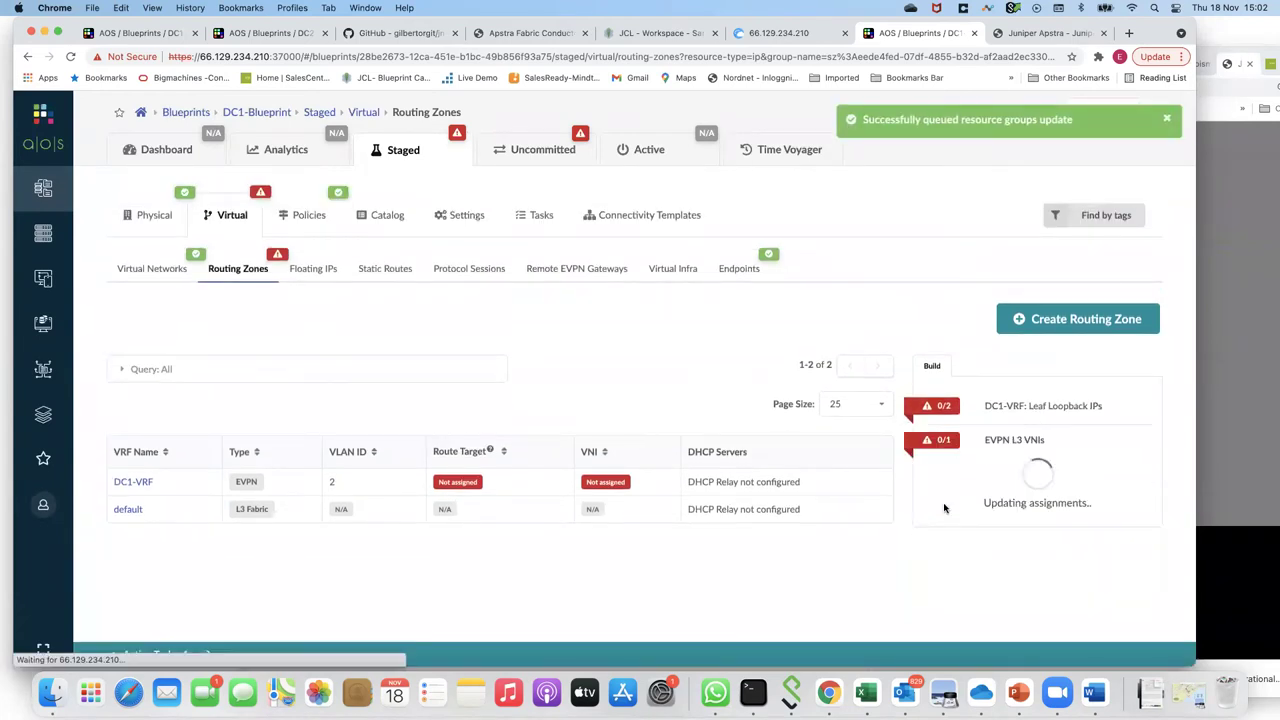
click(937, 502)
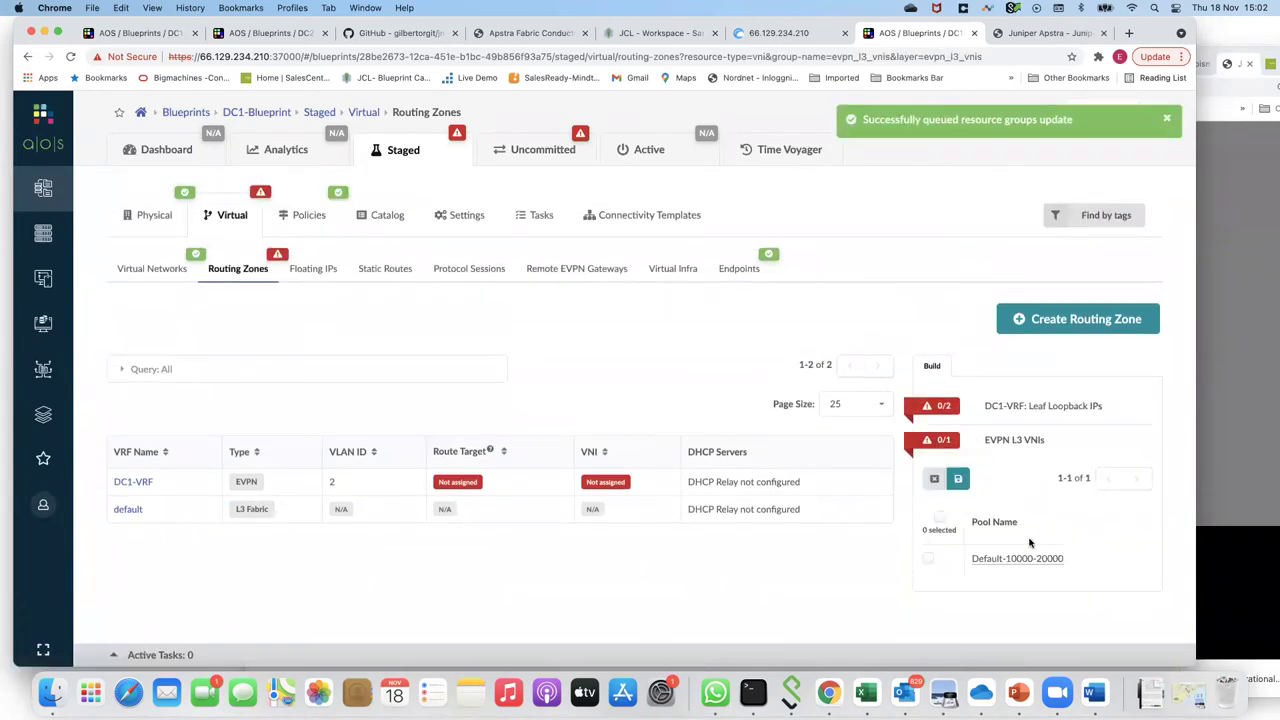
click(929, 561)
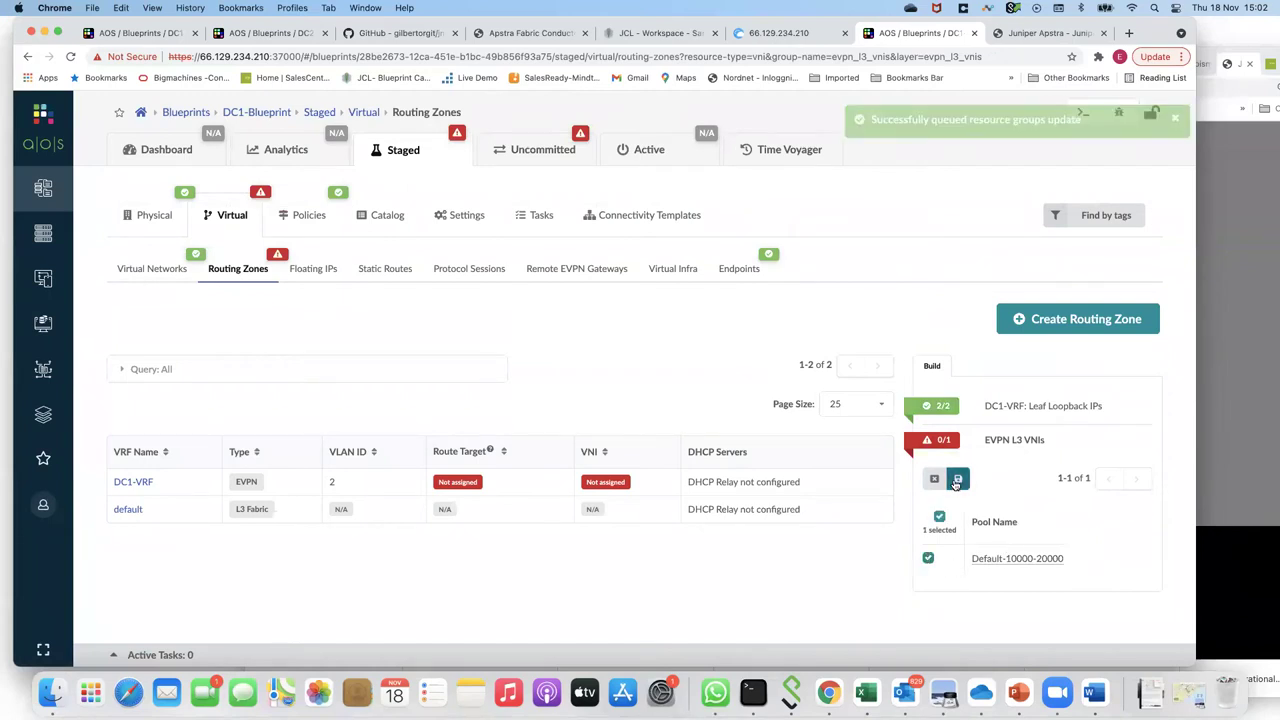
click(957, 479)
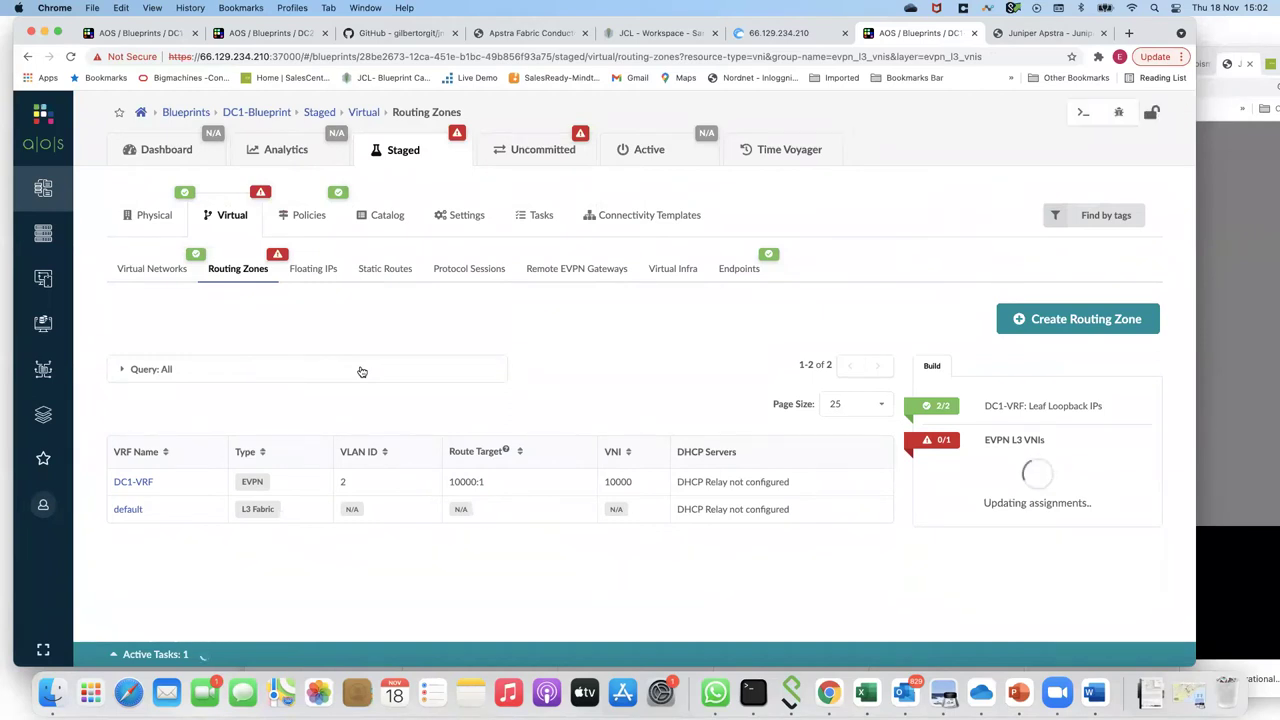
Step: Start a new VXLAN virtual network named VN1 in the DC1-VRF routing zone
click(148, 270)
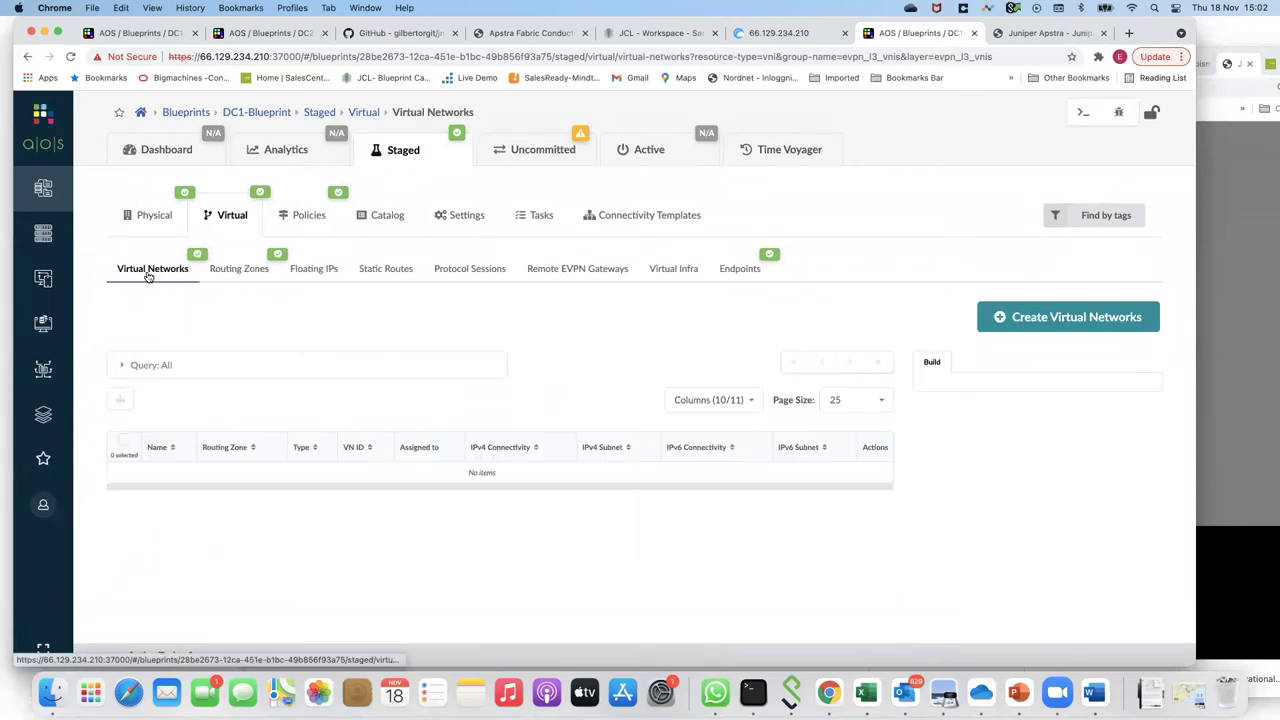
click(1068, 317)
click(180, 253)
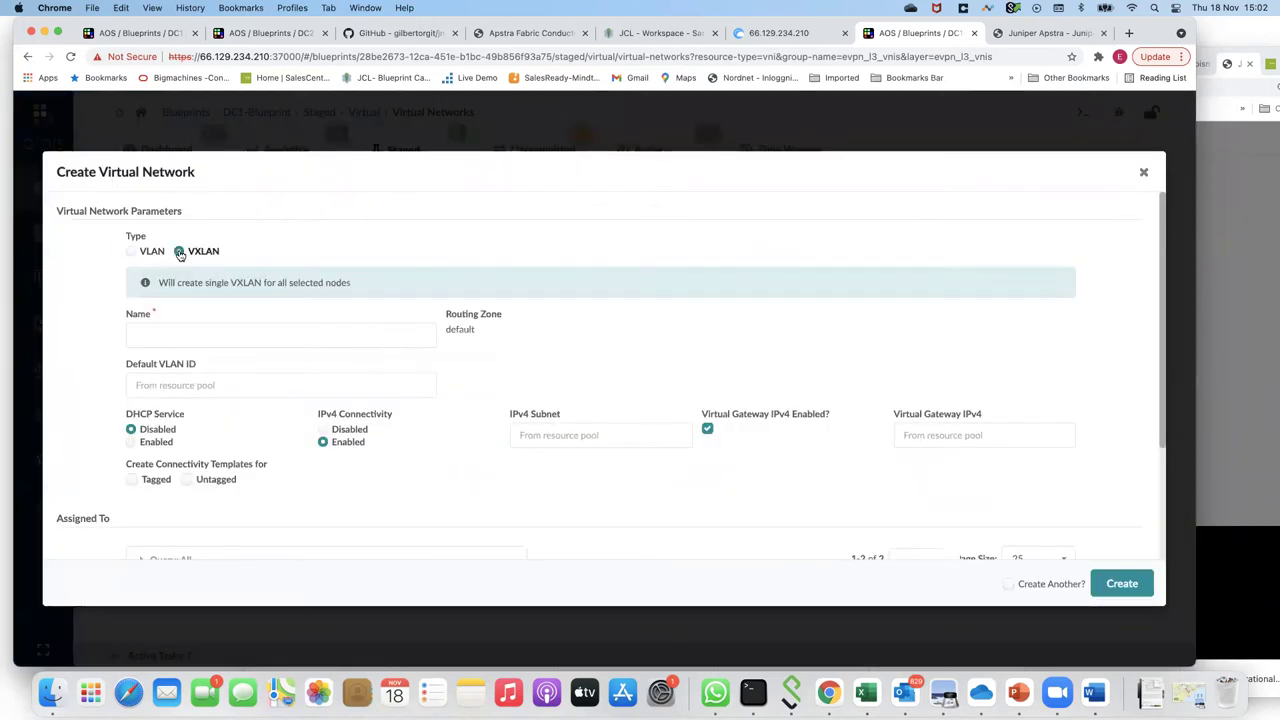
click(175, 338)
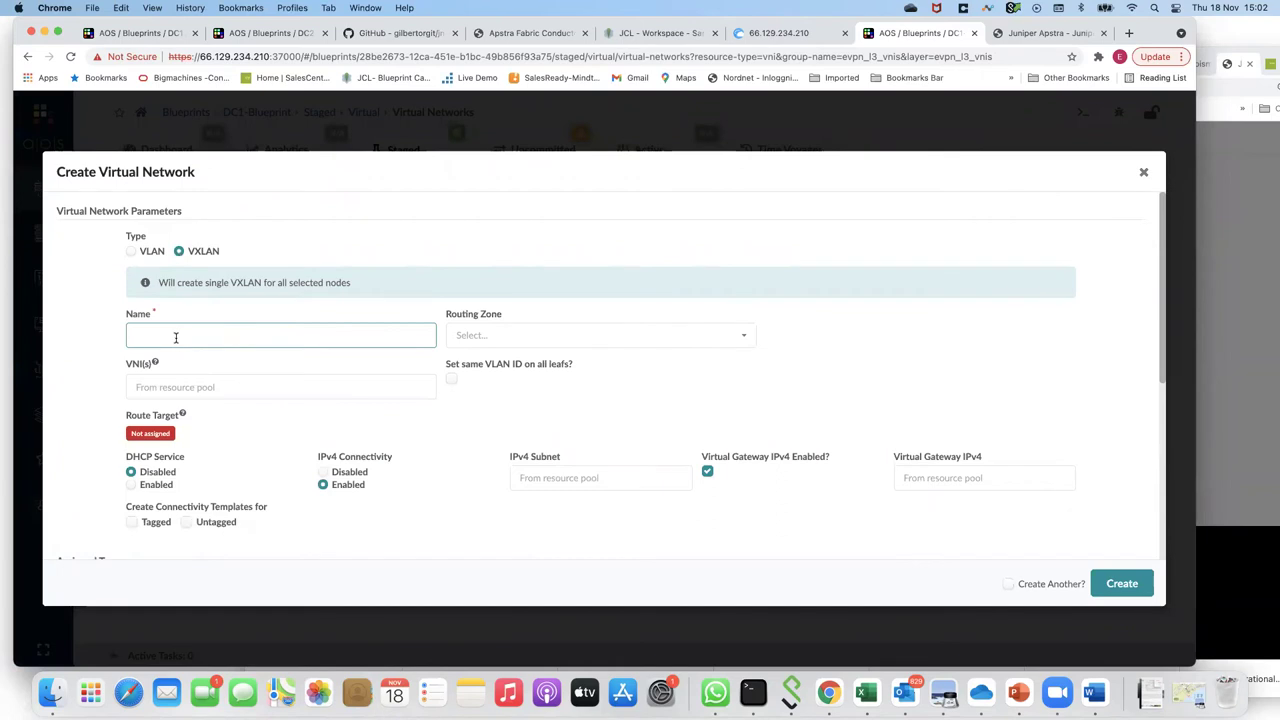
text(VN1)
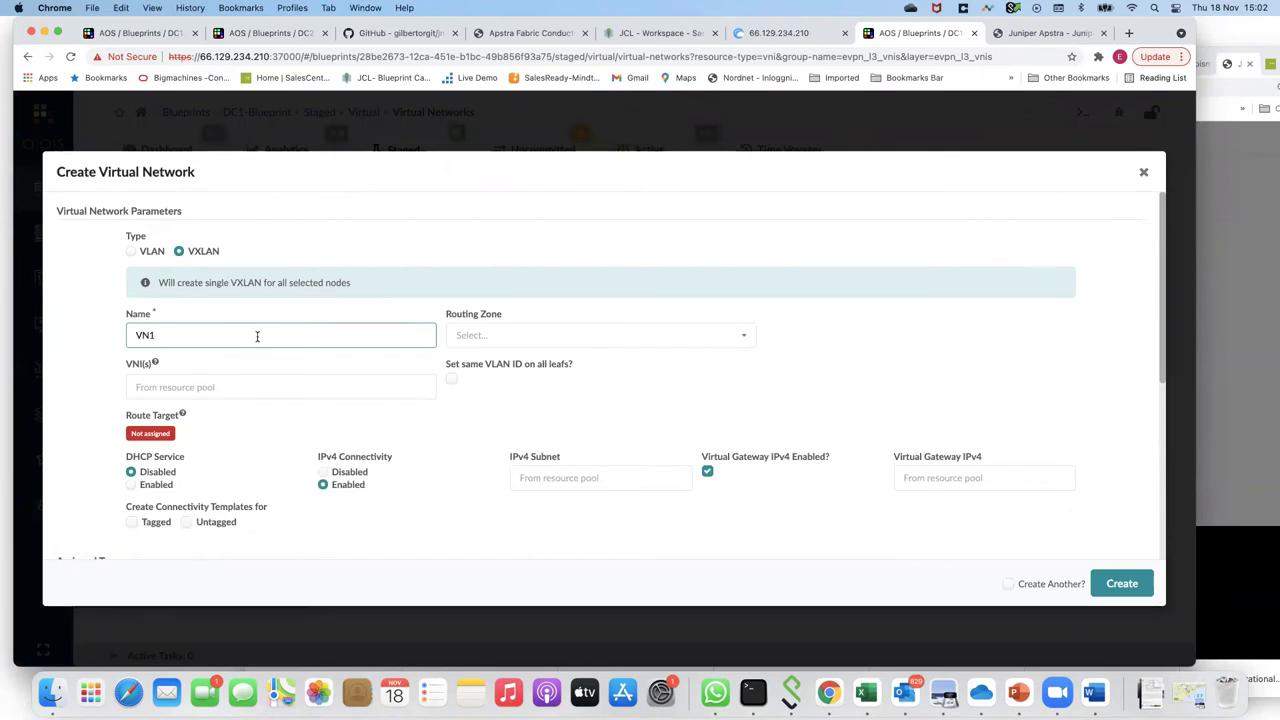
click(637, 337)
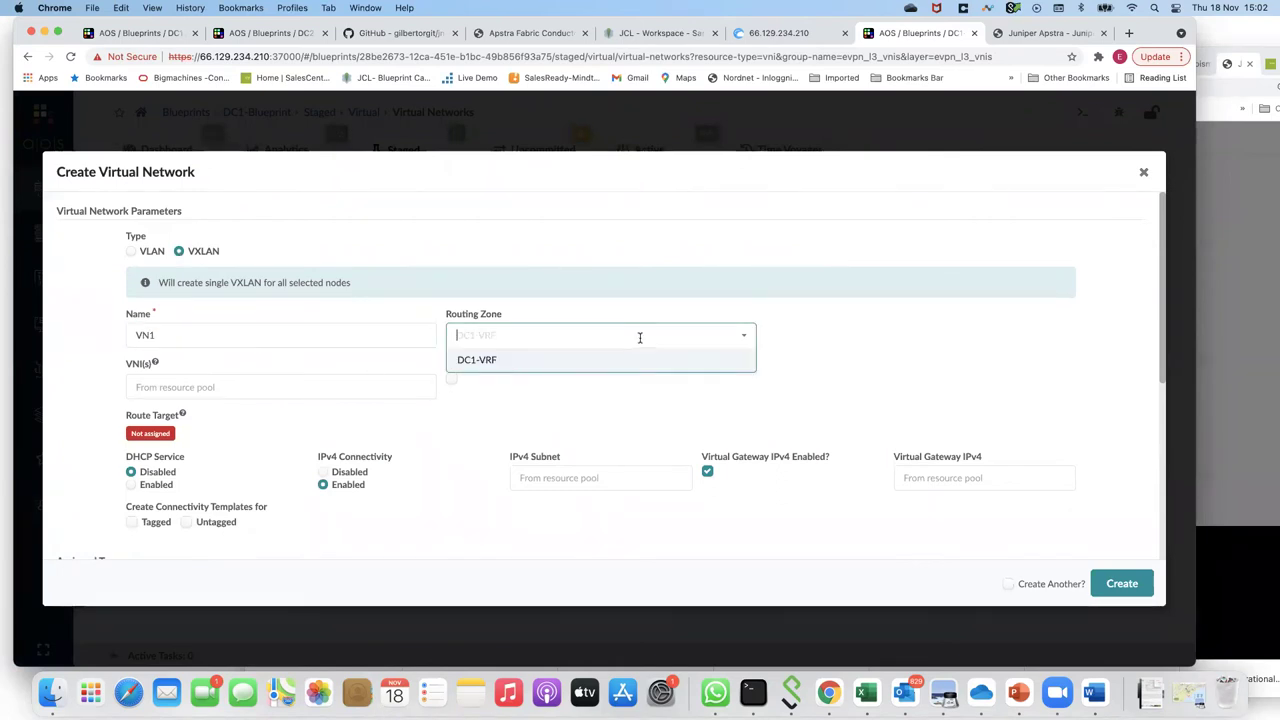
click(488, 366)
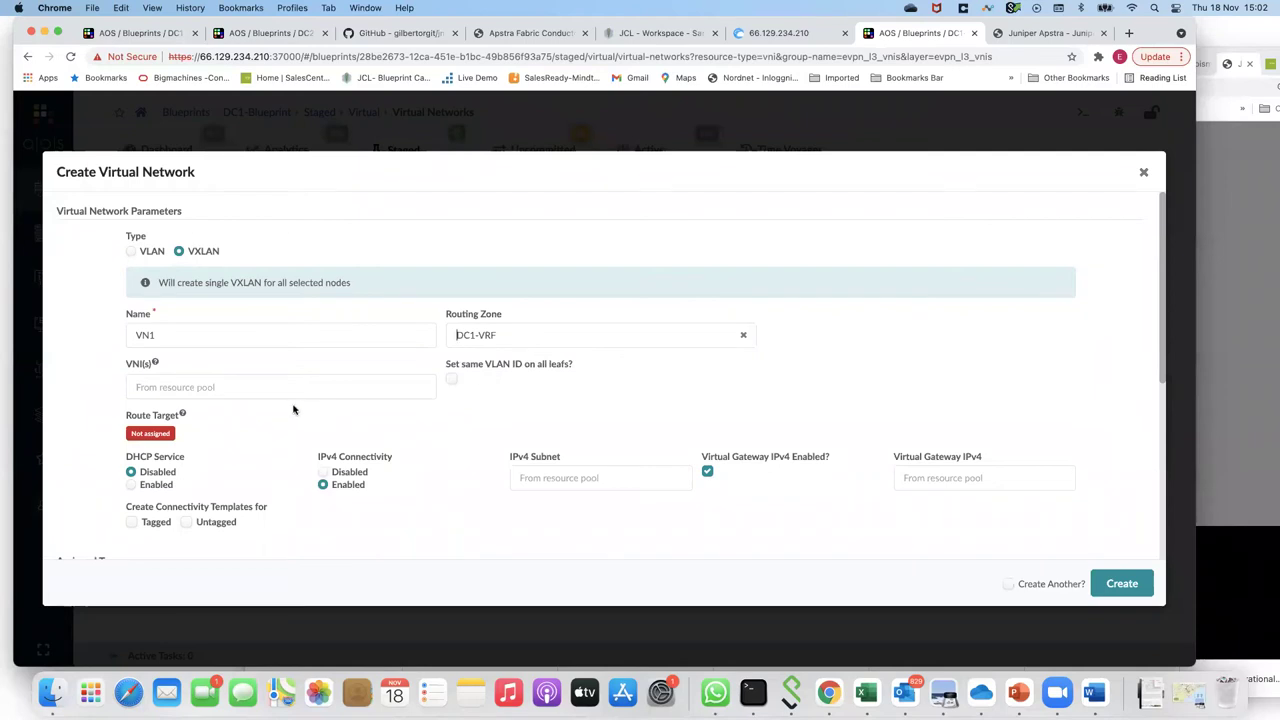
Step: Give VN1 enabled IPv4 connectivity with subnet 192.168.100.0/24 and an enabled virtual gateway at 192.168.100.1
scroll(293, 409, down, 2)
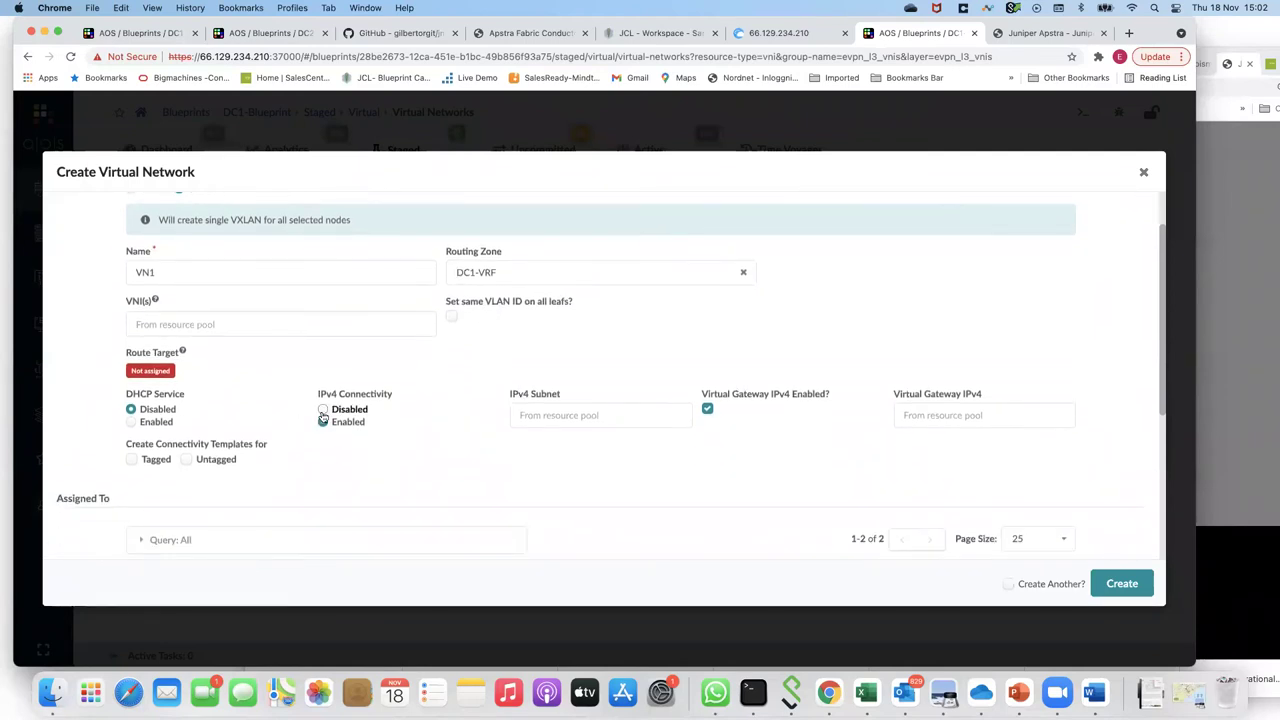
click(323, 421)
click(582, 417)
text(192.16)
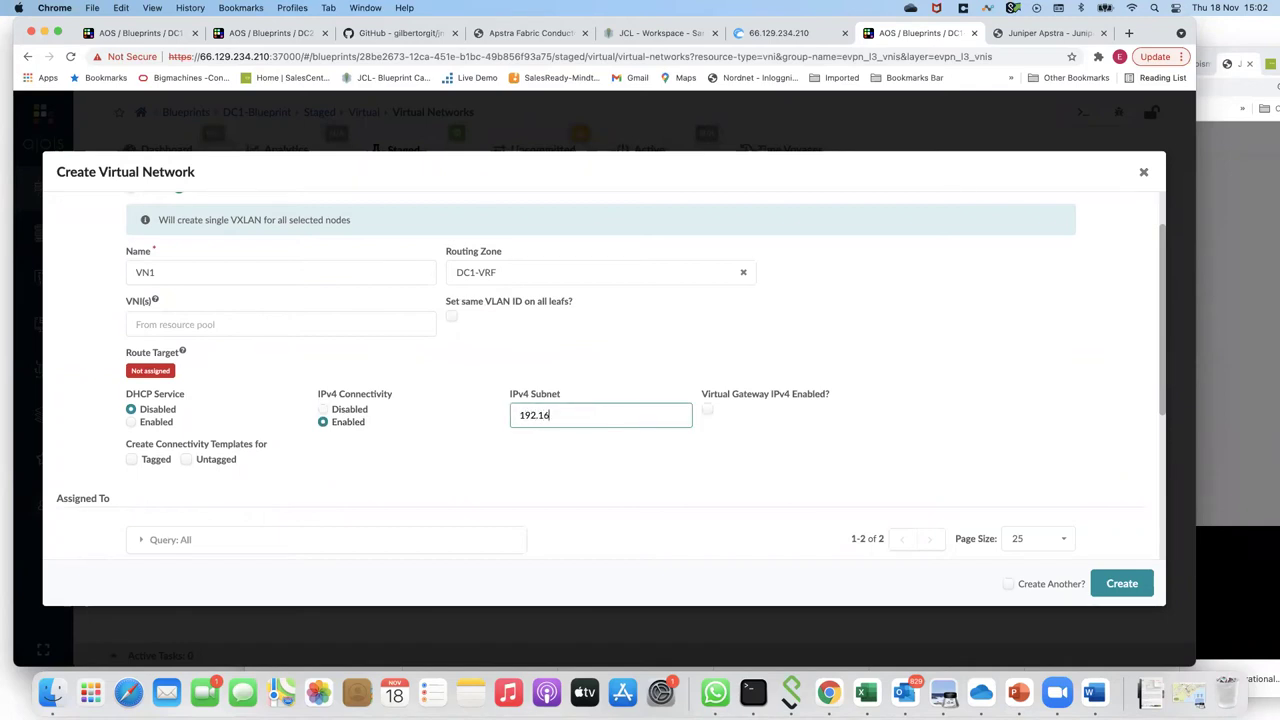
text(8.100.0/24)
click(704, 413)
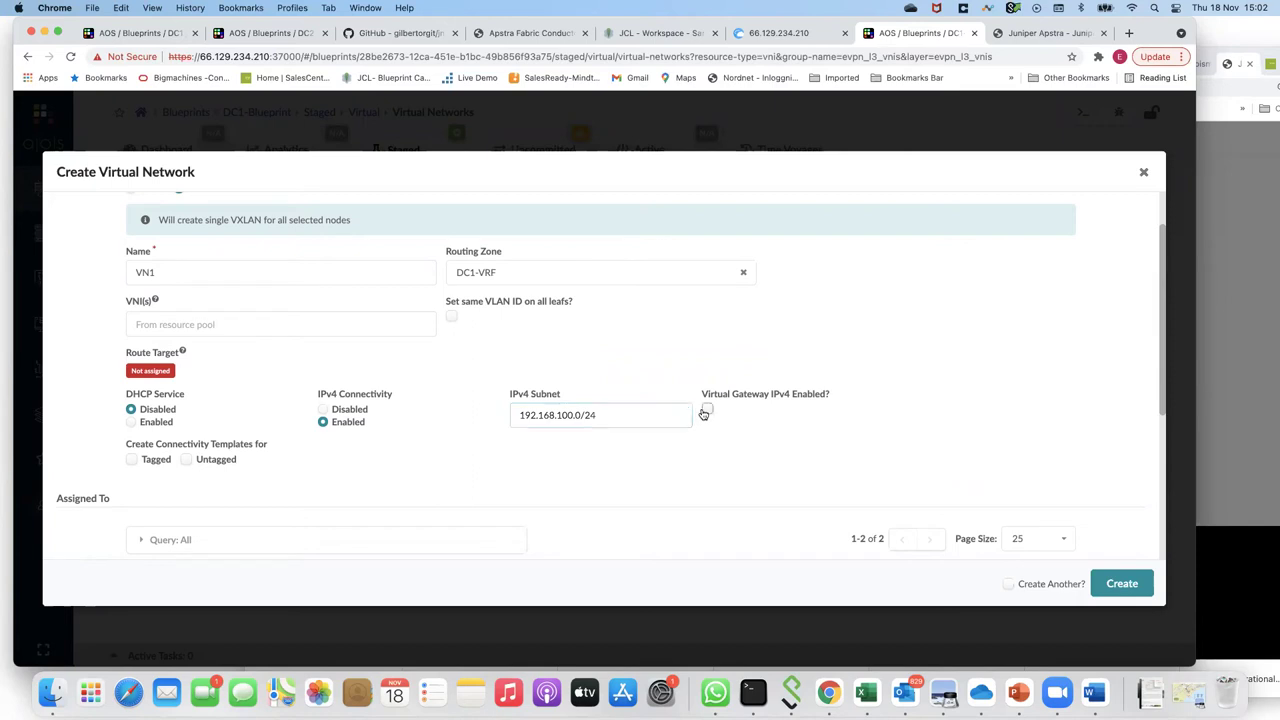
click(957, 412)
text(192.168.100.1)
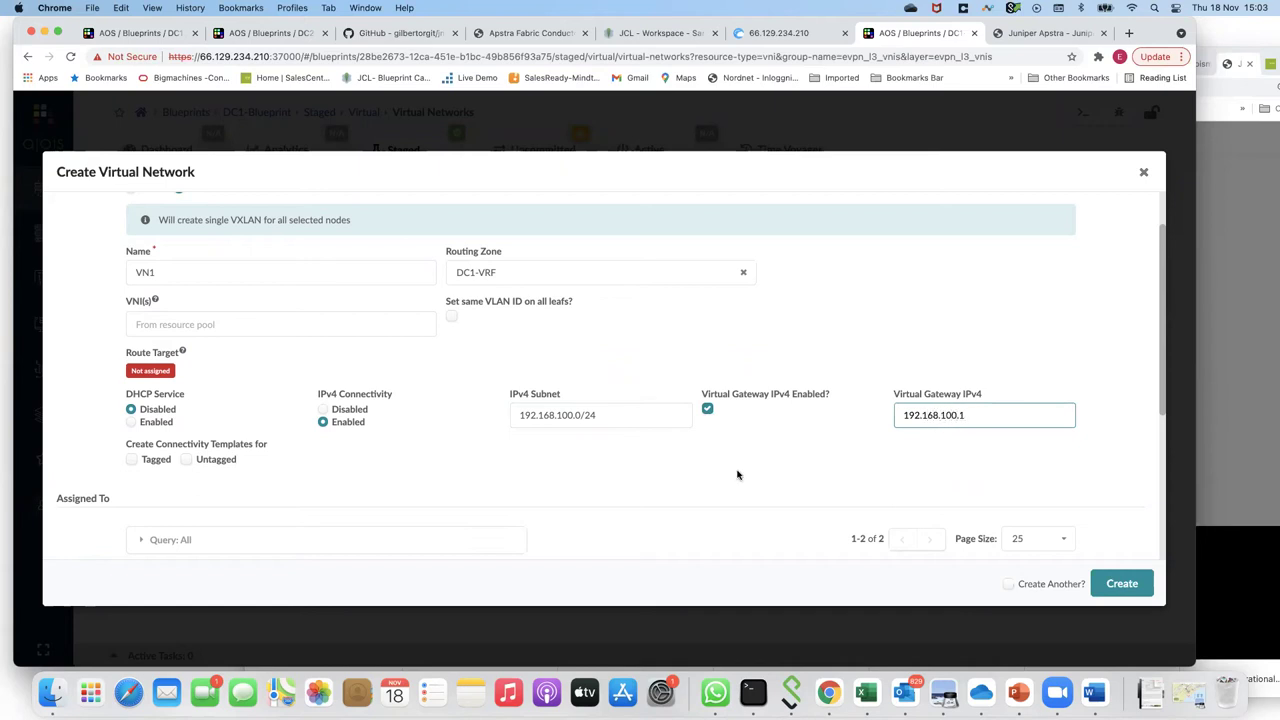
Step: Include an untagged connectivity template for VN1, assign it to dc1_rack1_001_leaf1 and dc1_rack2_001_leaf1, and create the network
scroll(583, 472, down, 2)
click(186, 362)
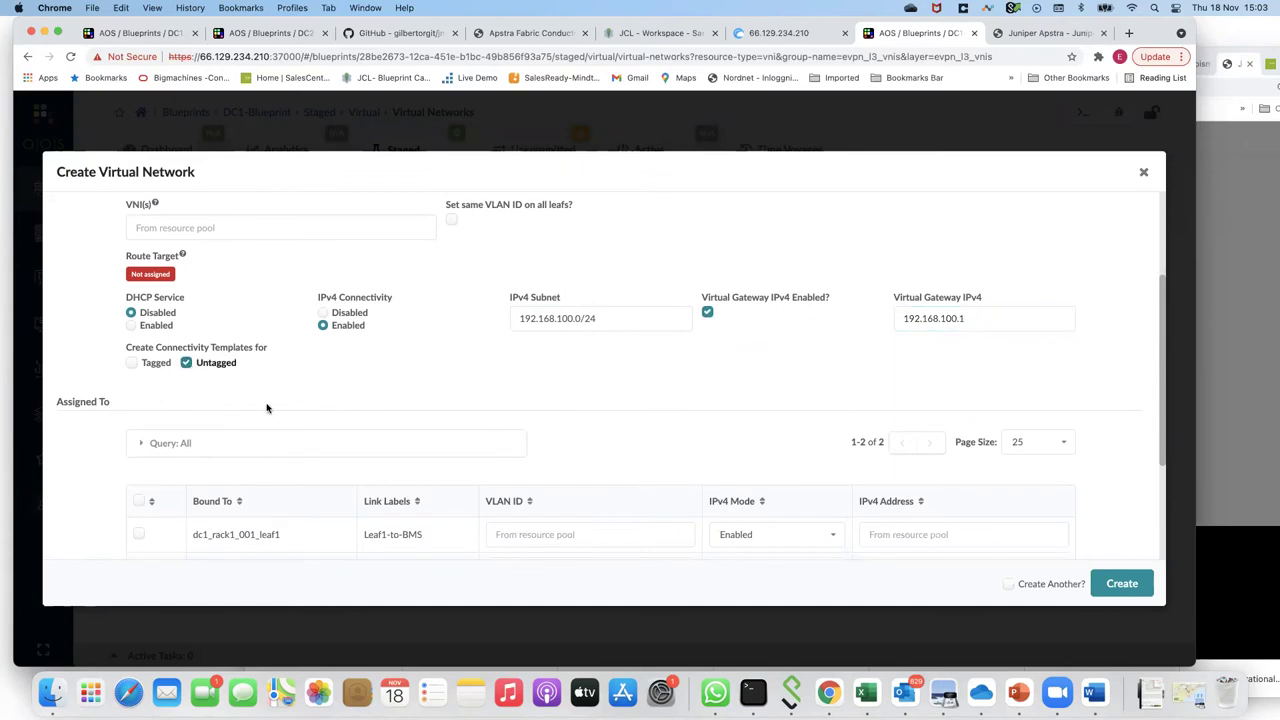
scroll(266, 407, down, 4)
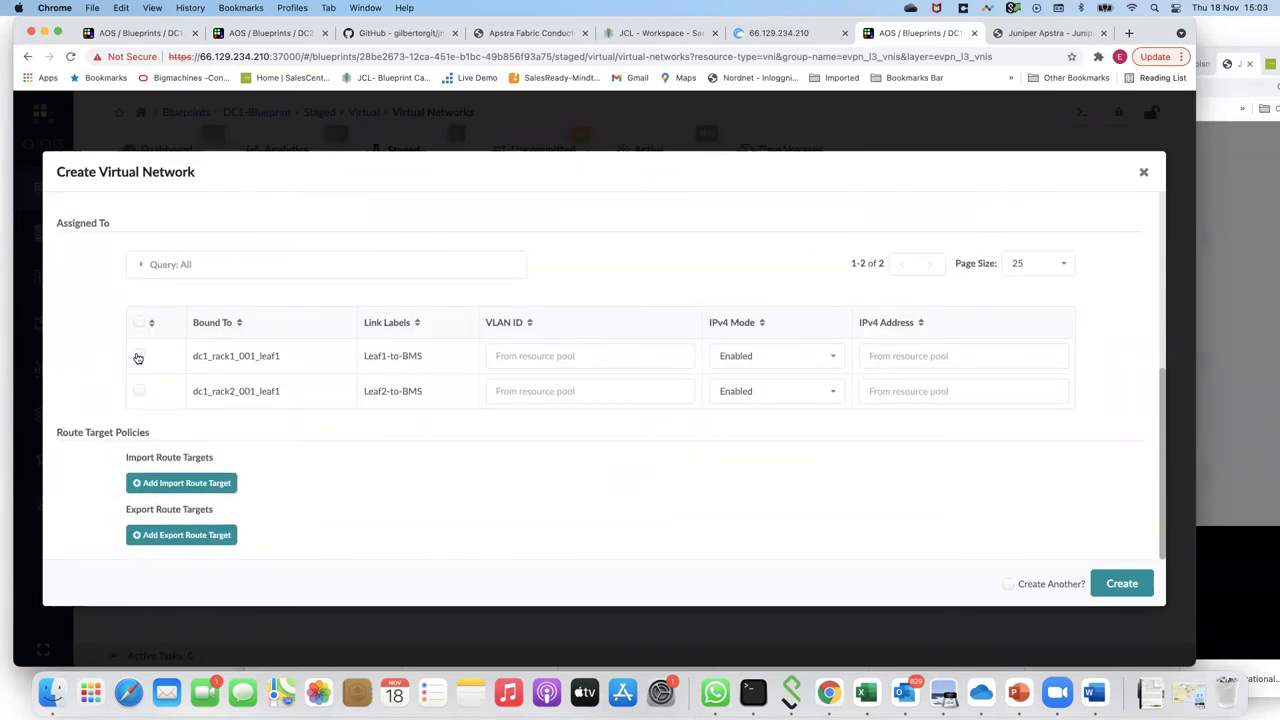
click(141, 357)
click(139, 390)
click(1118, 589)
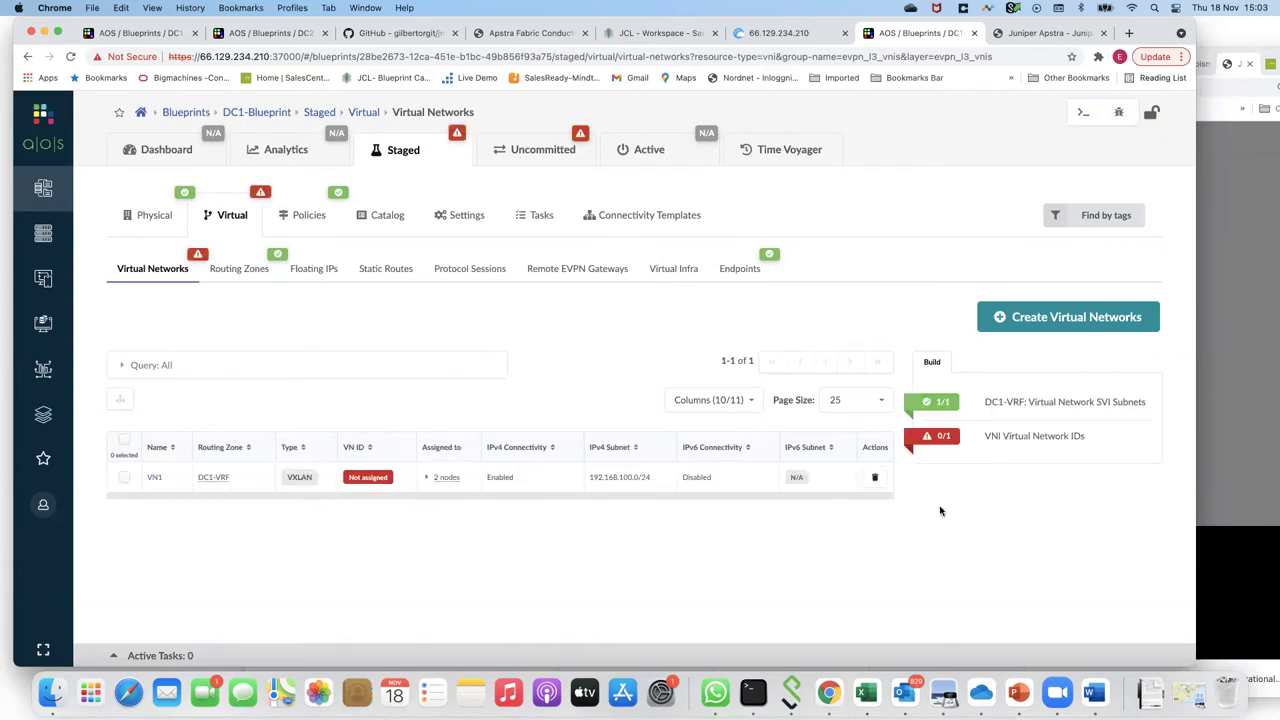
click(943, 439)
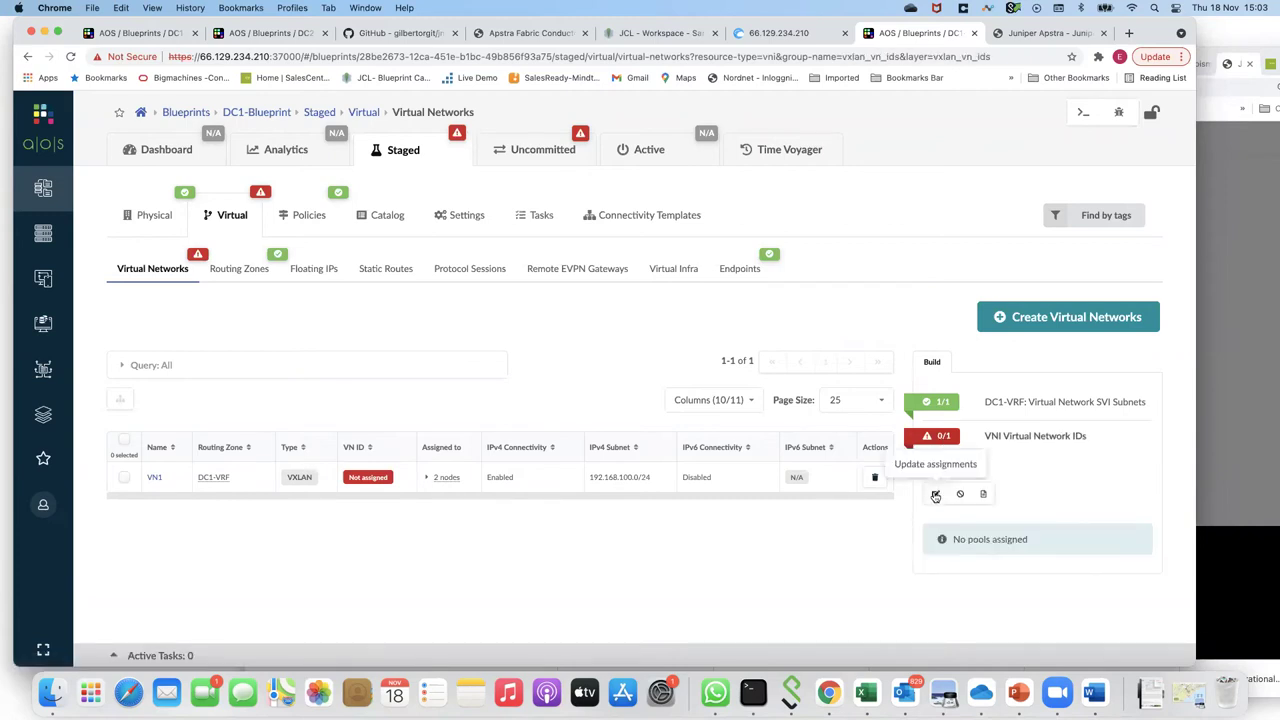
click(935, 495)
click(928, 554)
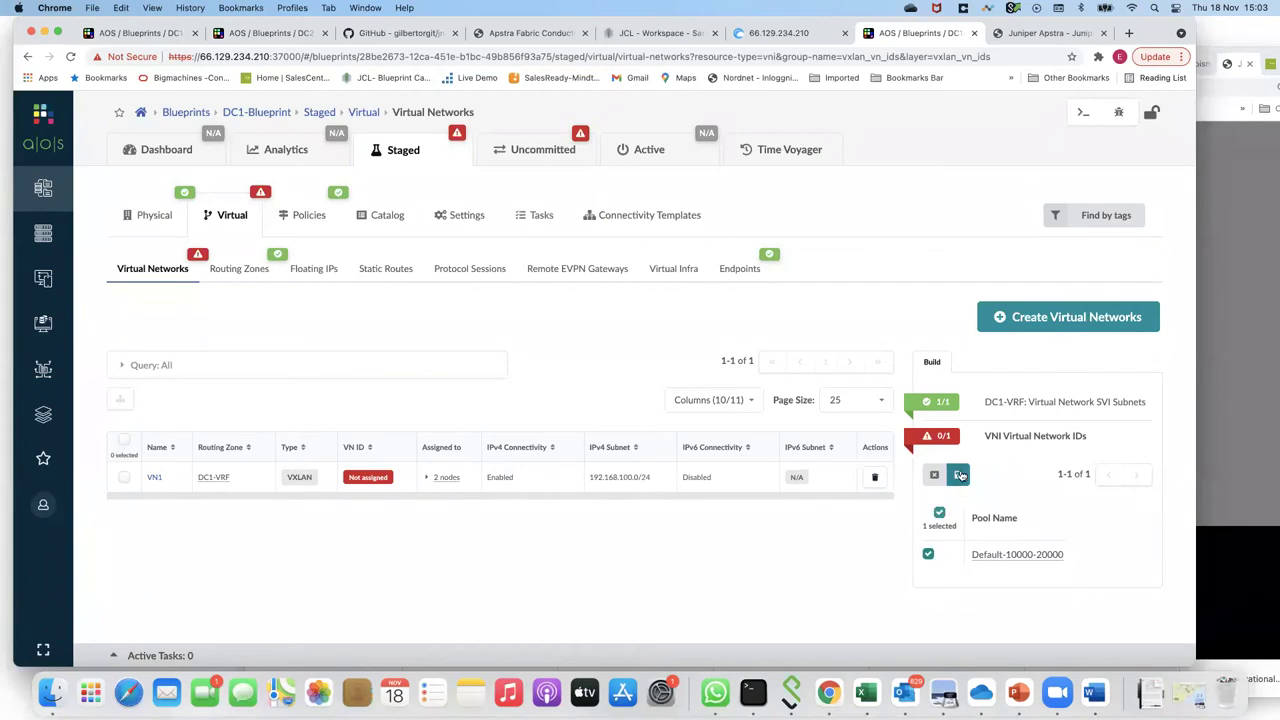
click(958, 475)
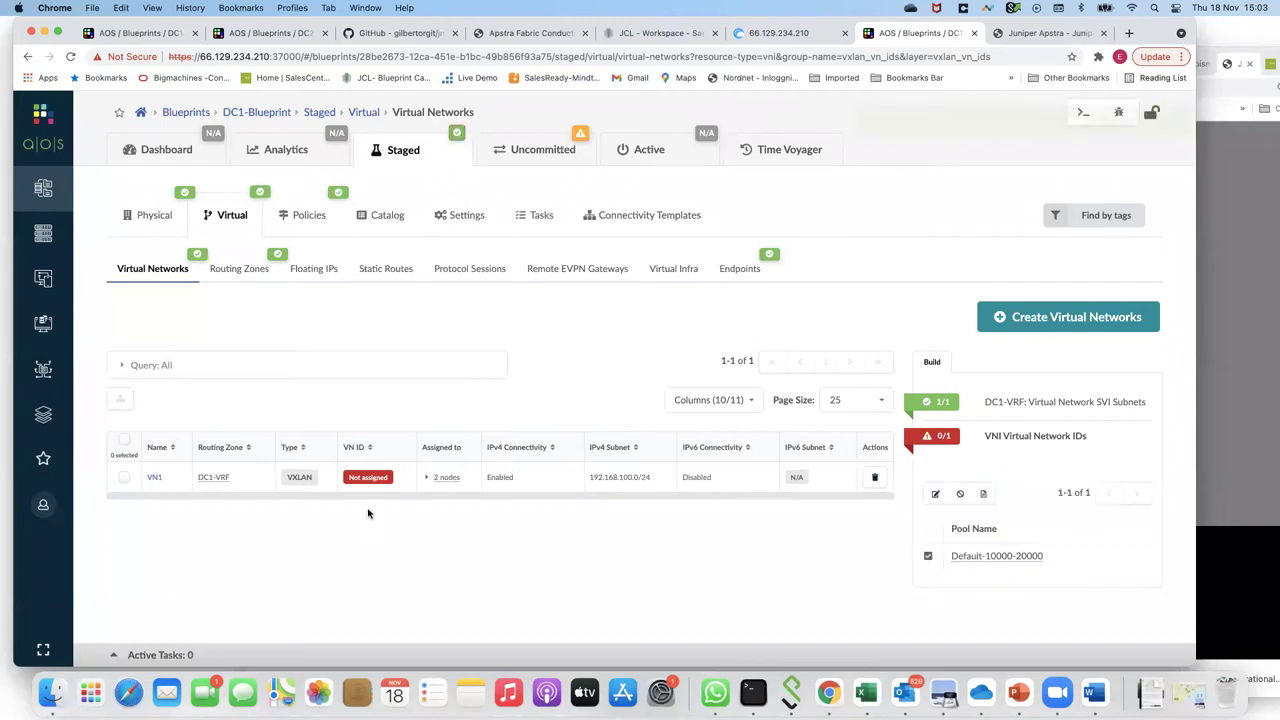
Step: Start a second VXLAN virtual network named VN2 in the DC1-VRF routing zone
click(1031, 317)
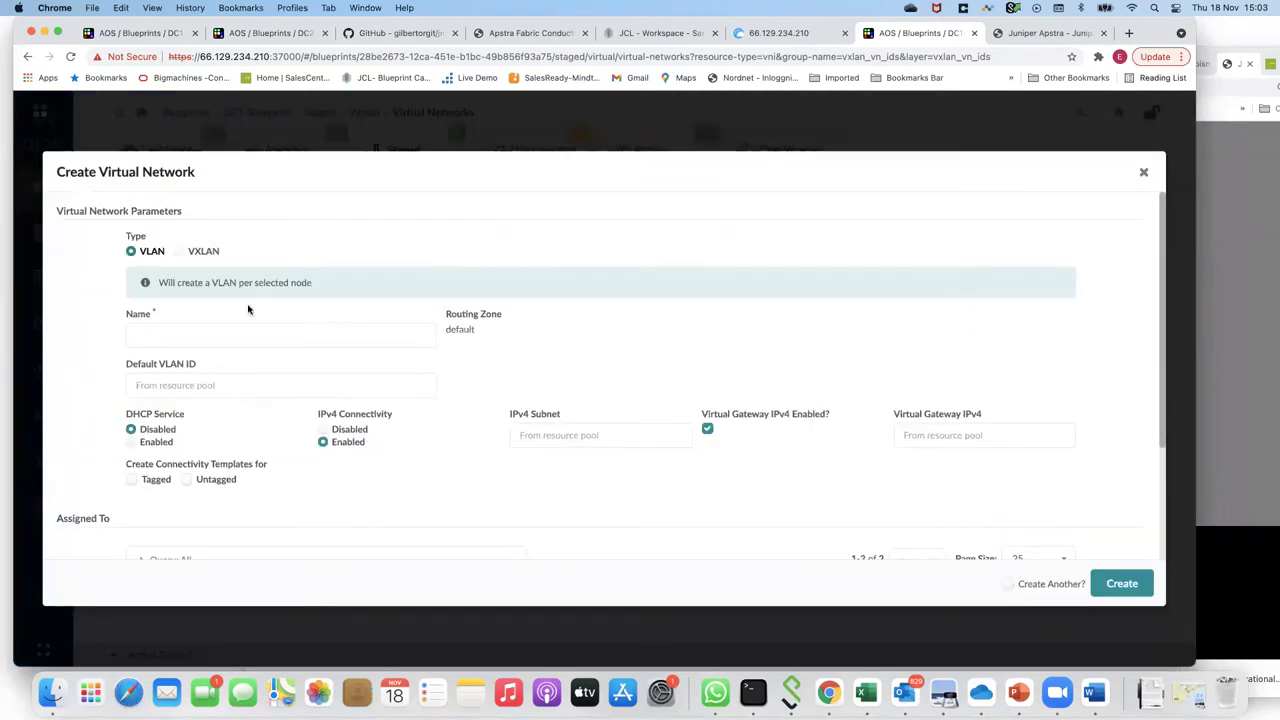
click(180, 252)
click(169, 330)
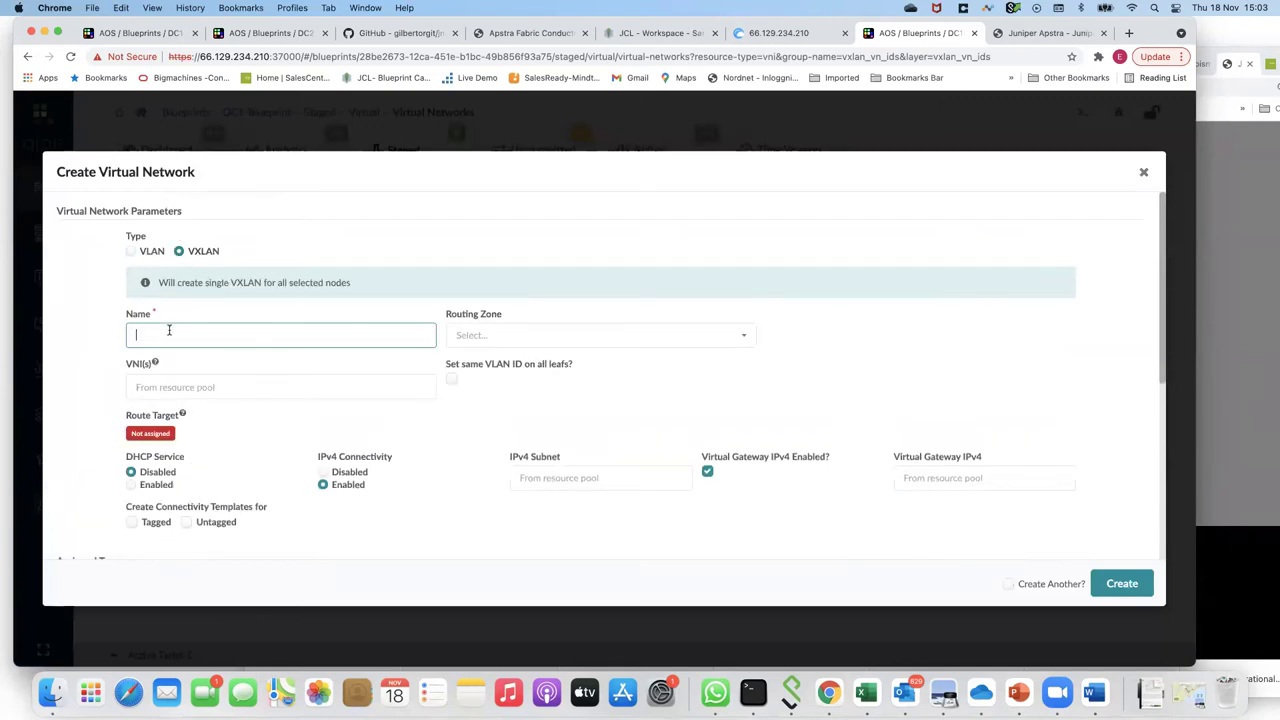
text(VN2)
click(487, 329)
click(500, 368)
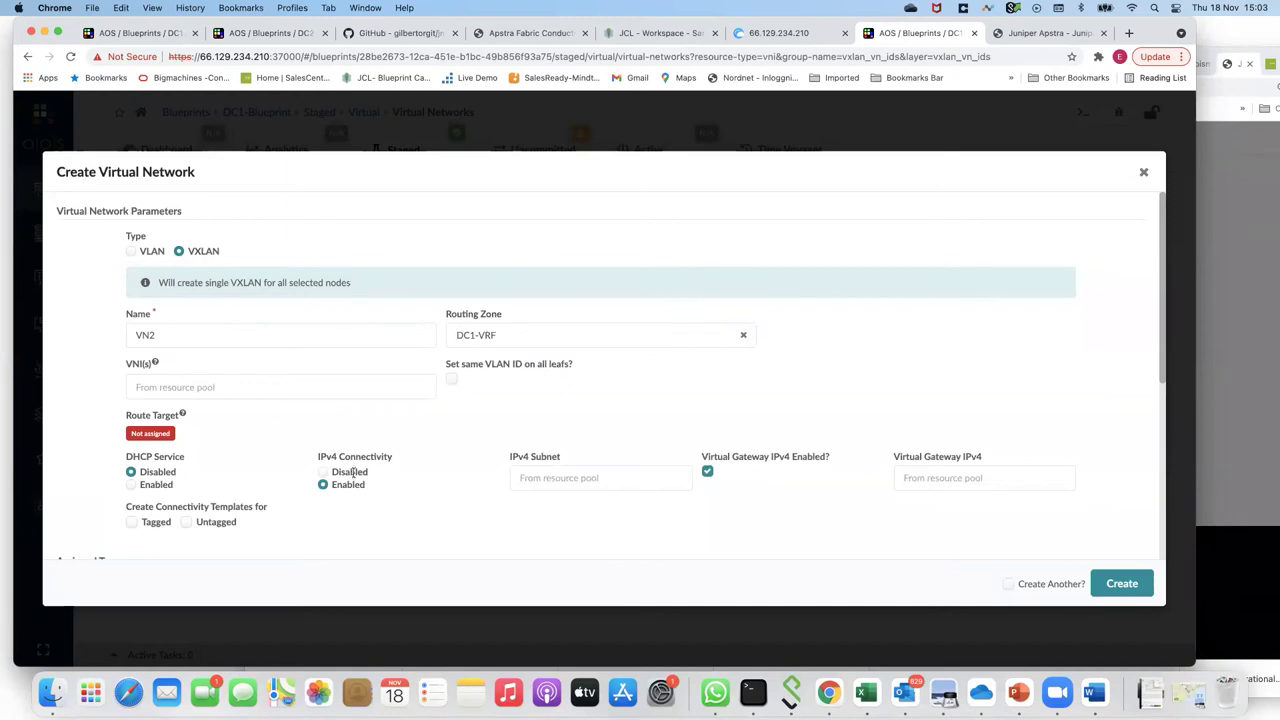
Step: Set VN2's IPv4 subnet to 192.168.200.0/24 and its virtual gateway to 192.168.200.1
click(558, 480)
text(192.168)
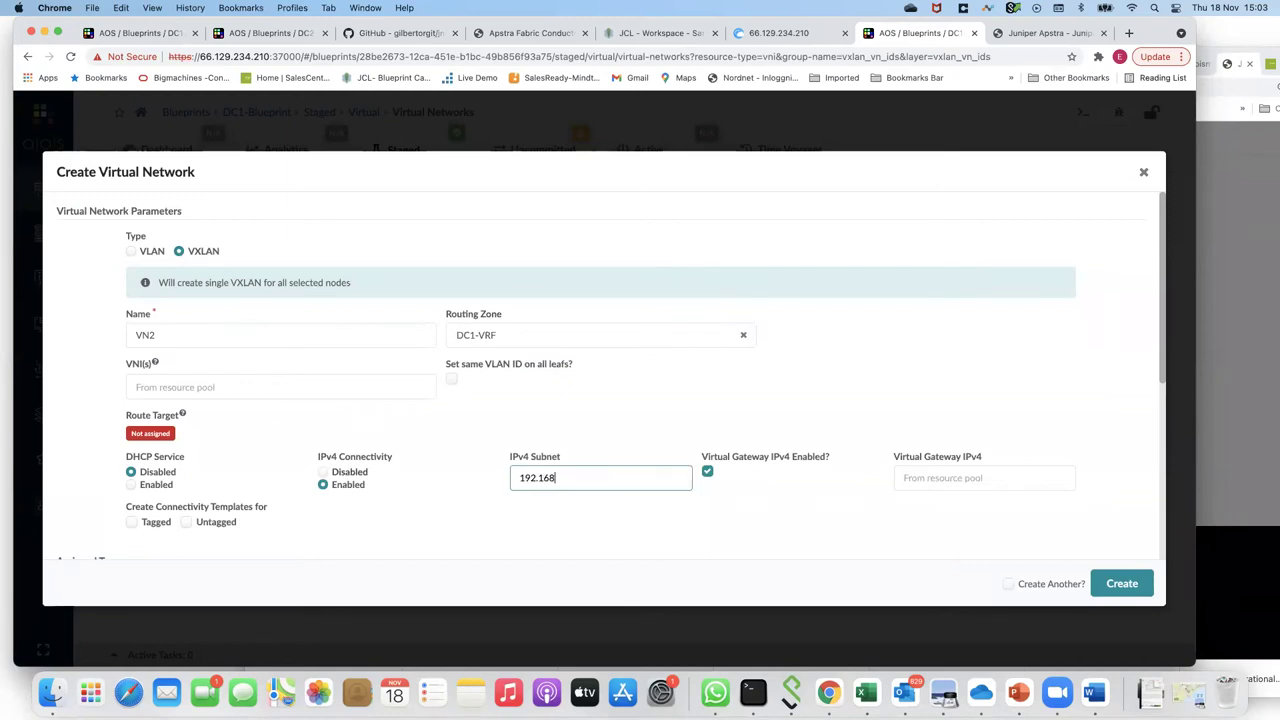
text(.200.0/24)
click(910, 476)
text(19)
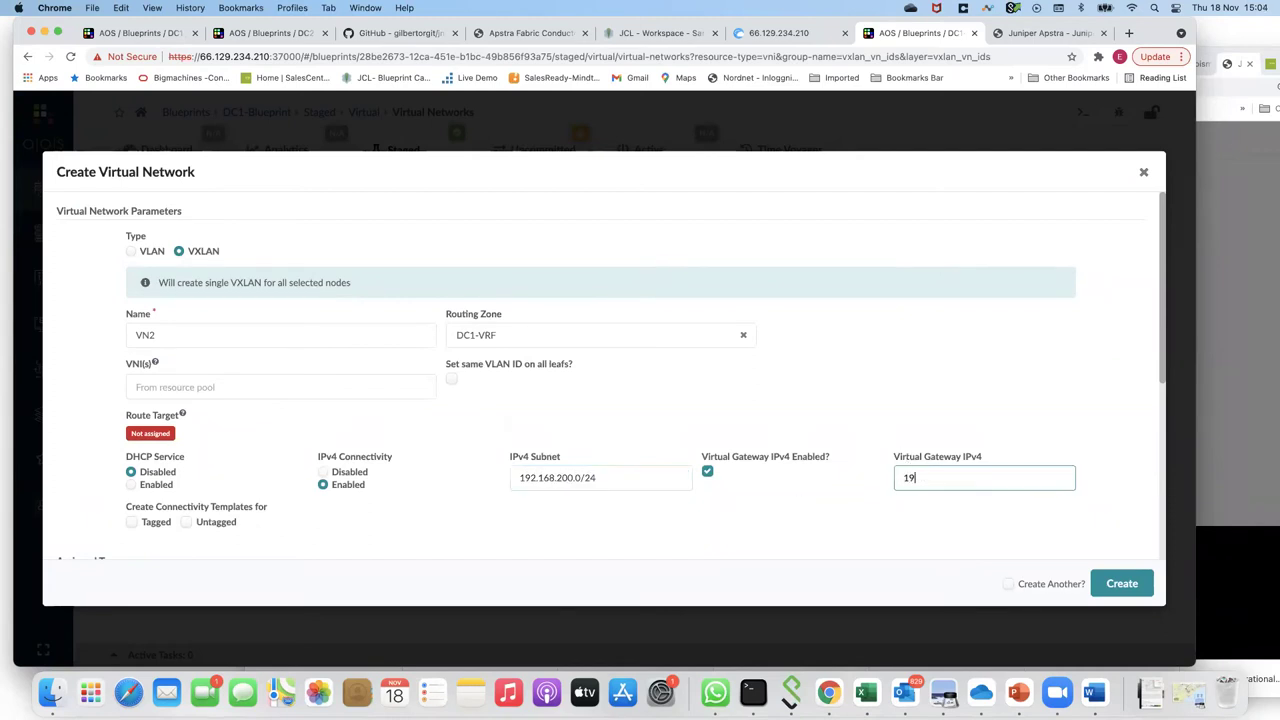
text(2.168.200.1)
Step: Include an untagged connectivity template for VN2, assign it only to dc1_rack2_001_leaf1, and create the network
scroll(189, 495, down, 1)
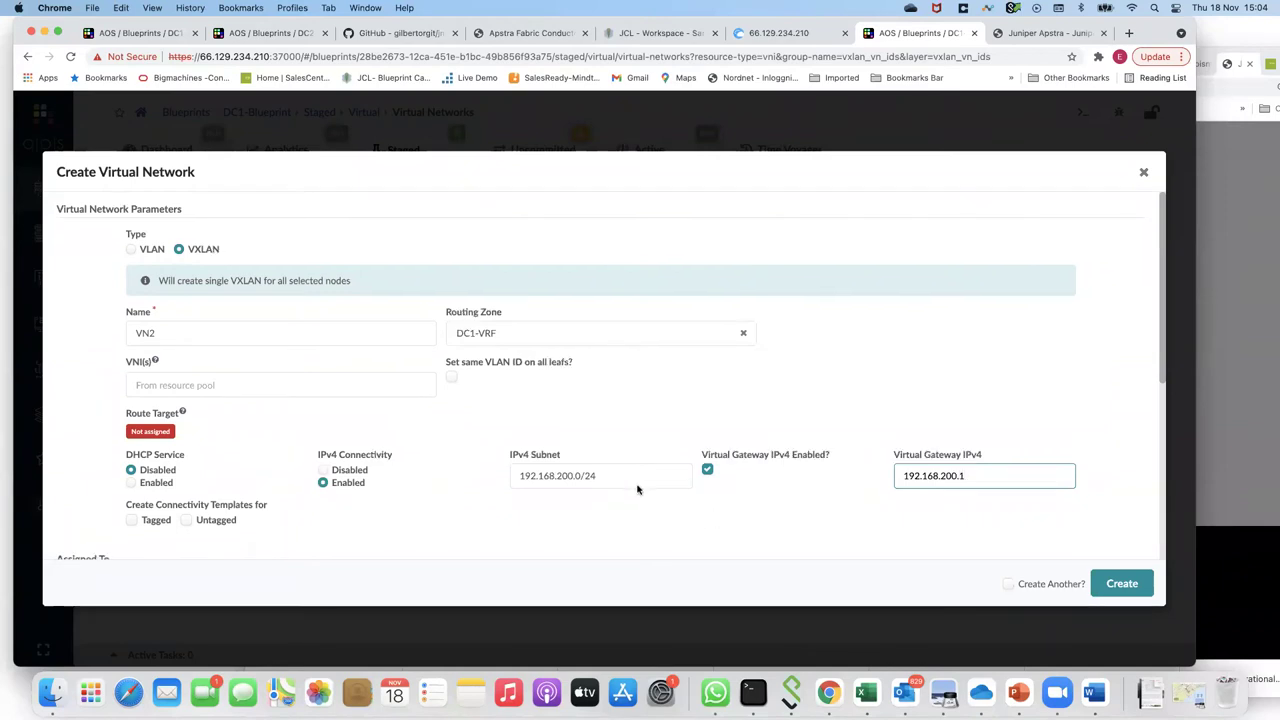
click(188, 490)
scroll(220, 450, down, 5)
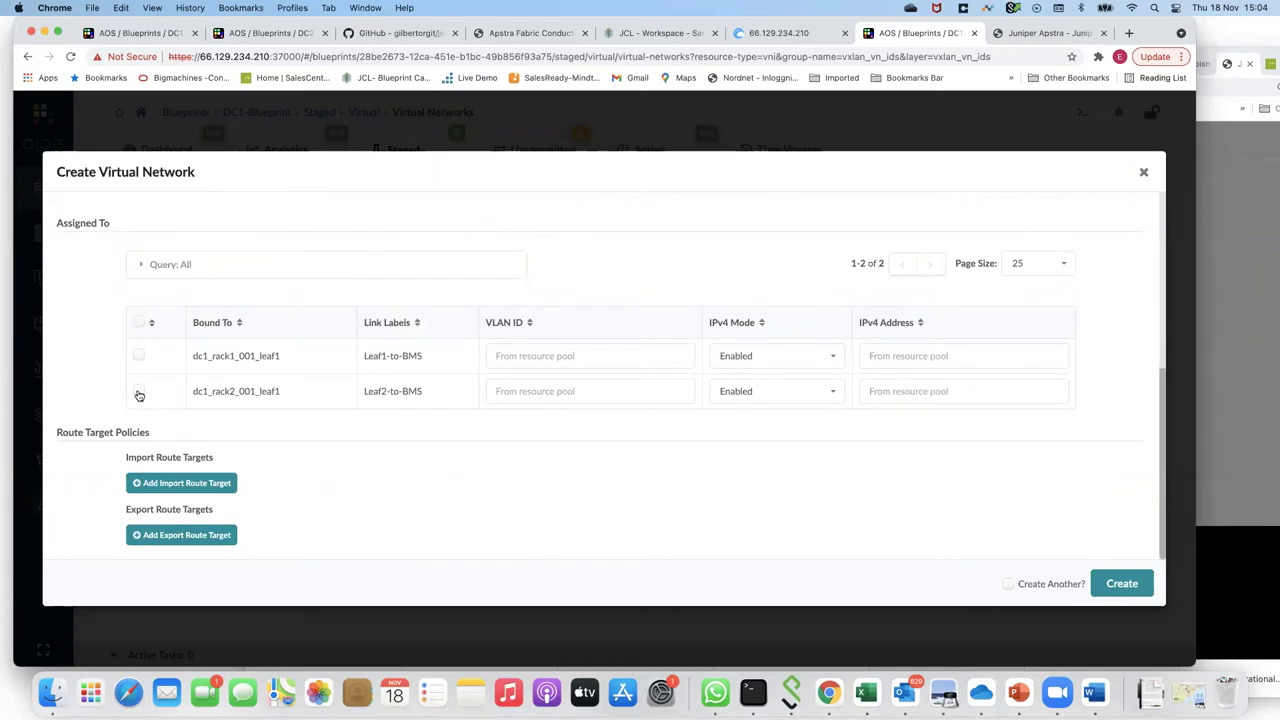
click(139, 392)
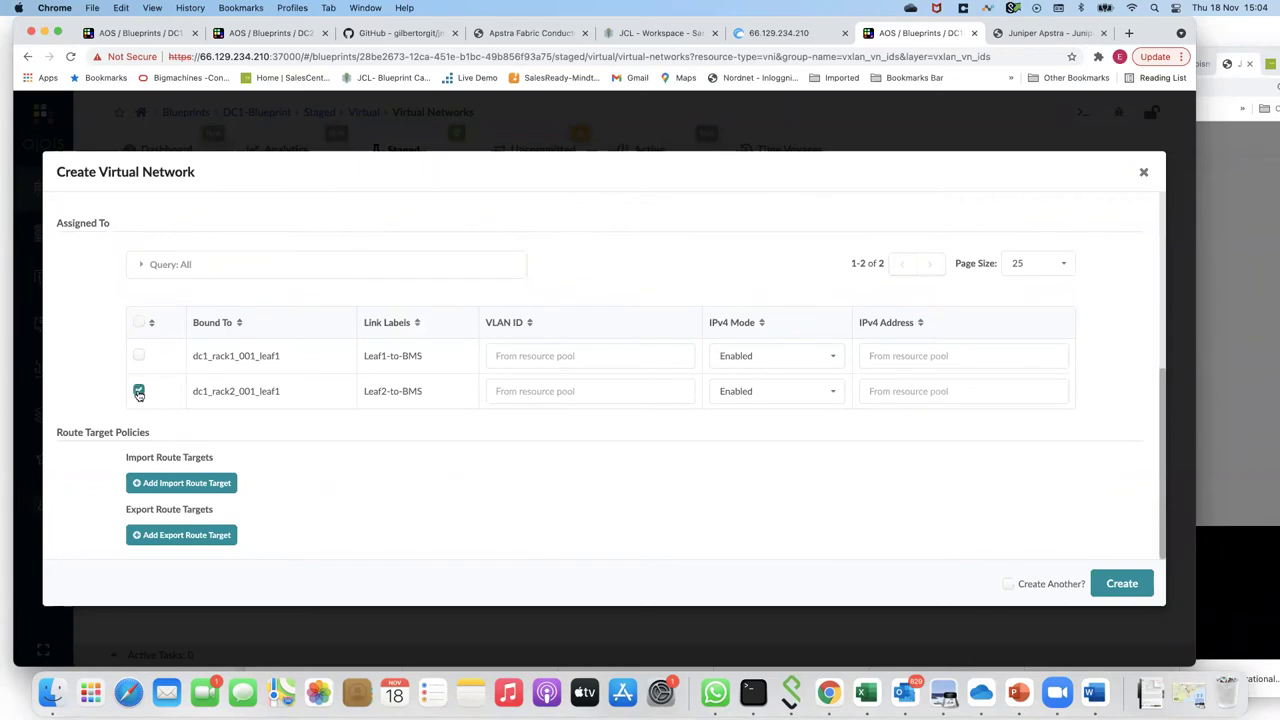
click(1121, 585)
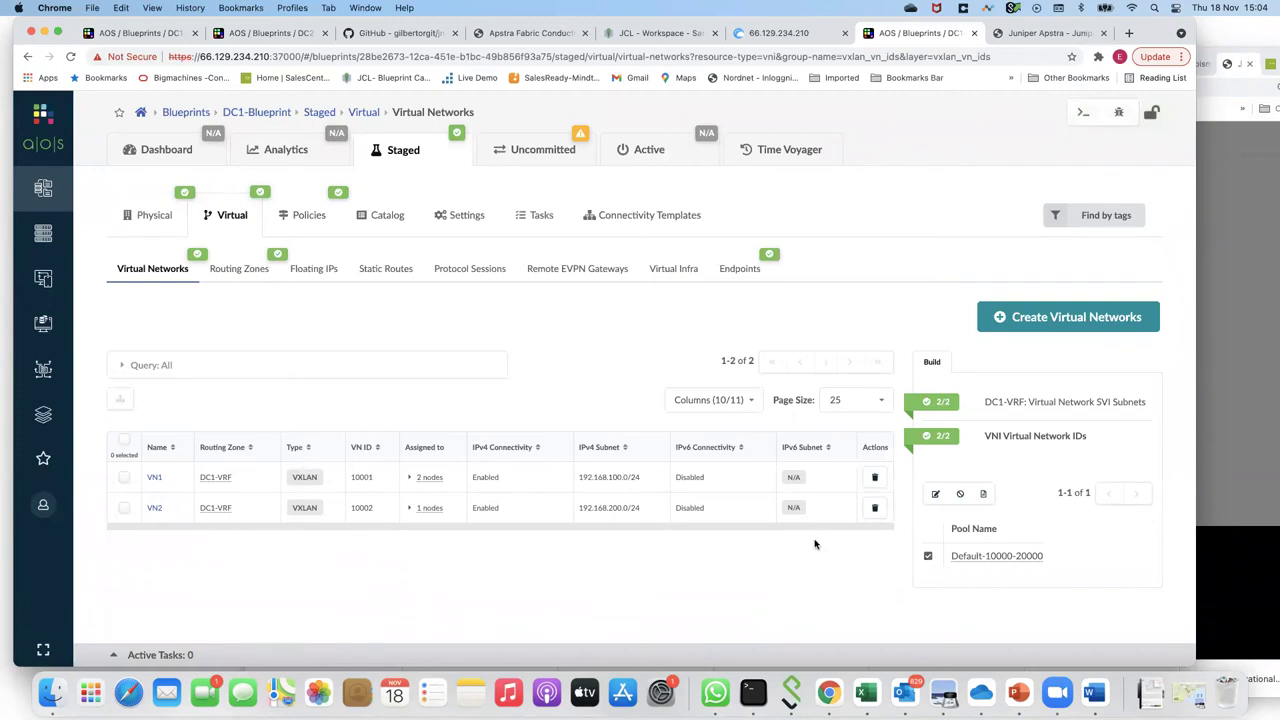
scroll(657, 528, down, 1)
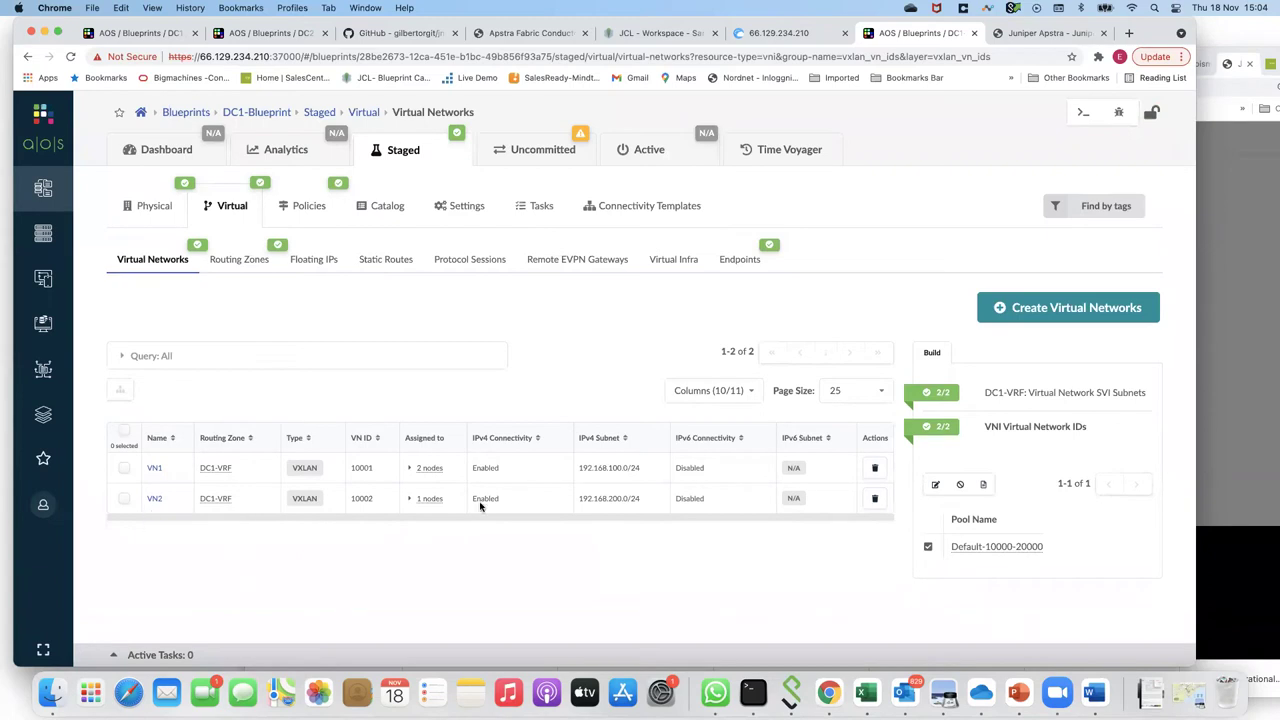
Step: Review the logical diff of uncommitted changes and commit them to the active blueprint with the revision description "First version"
click(535, 155)
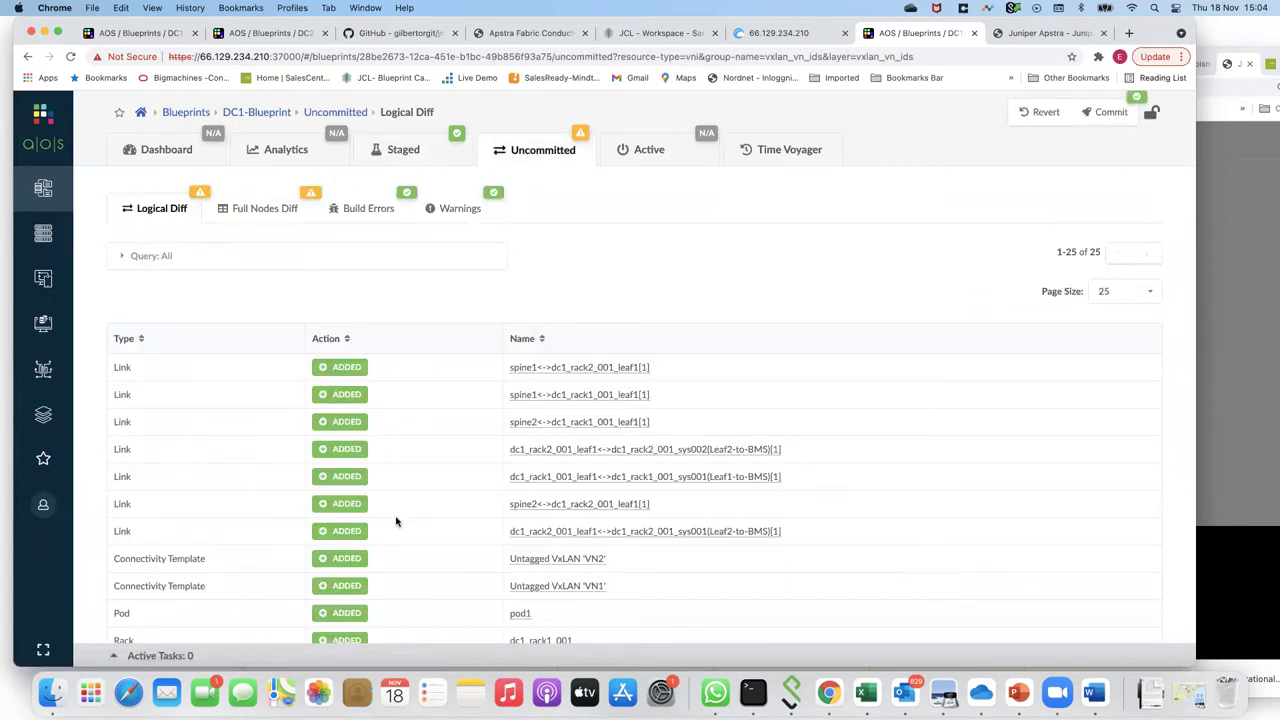
scroll(404, 525, down, 5)
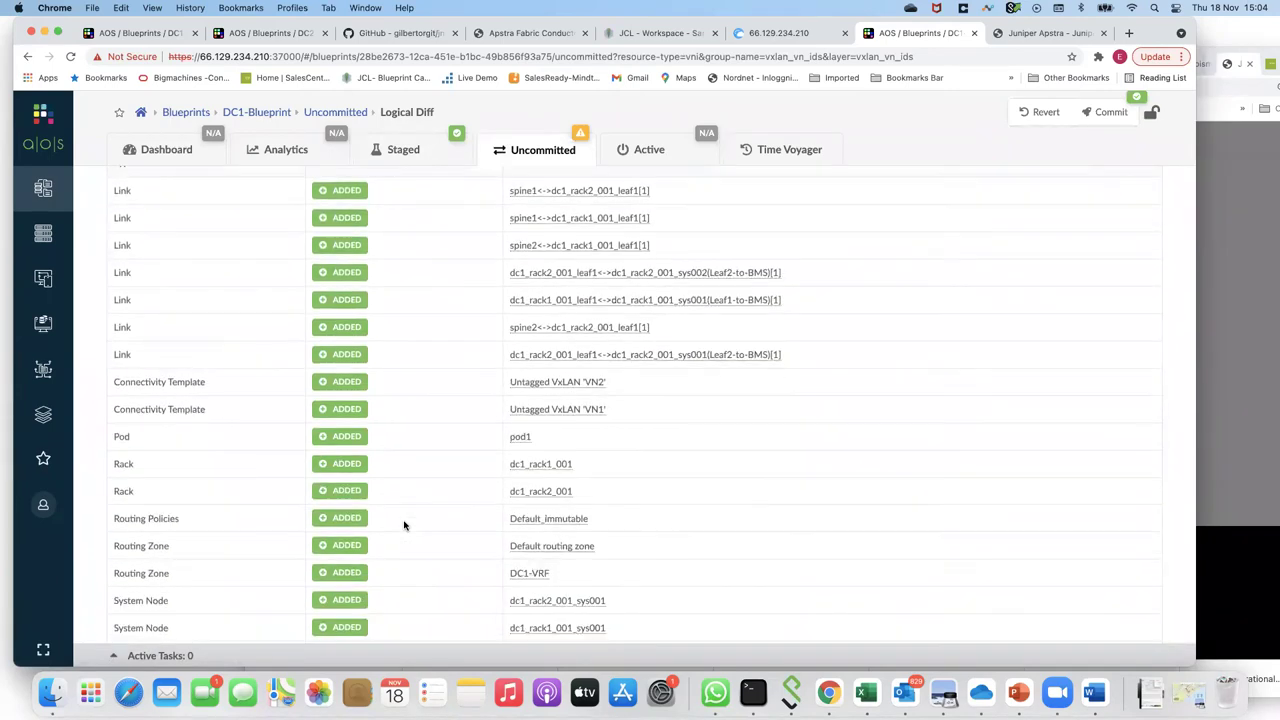
scroll(404, 525, up, 5)
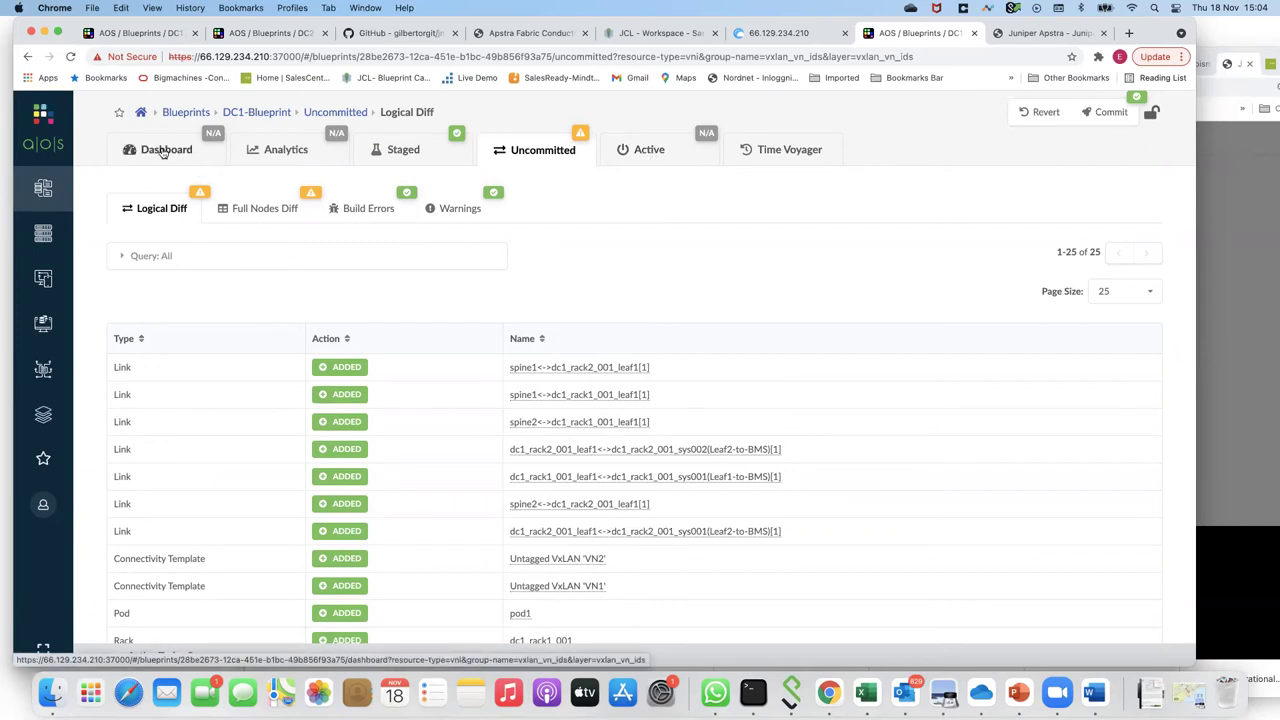
click(1100, 117)
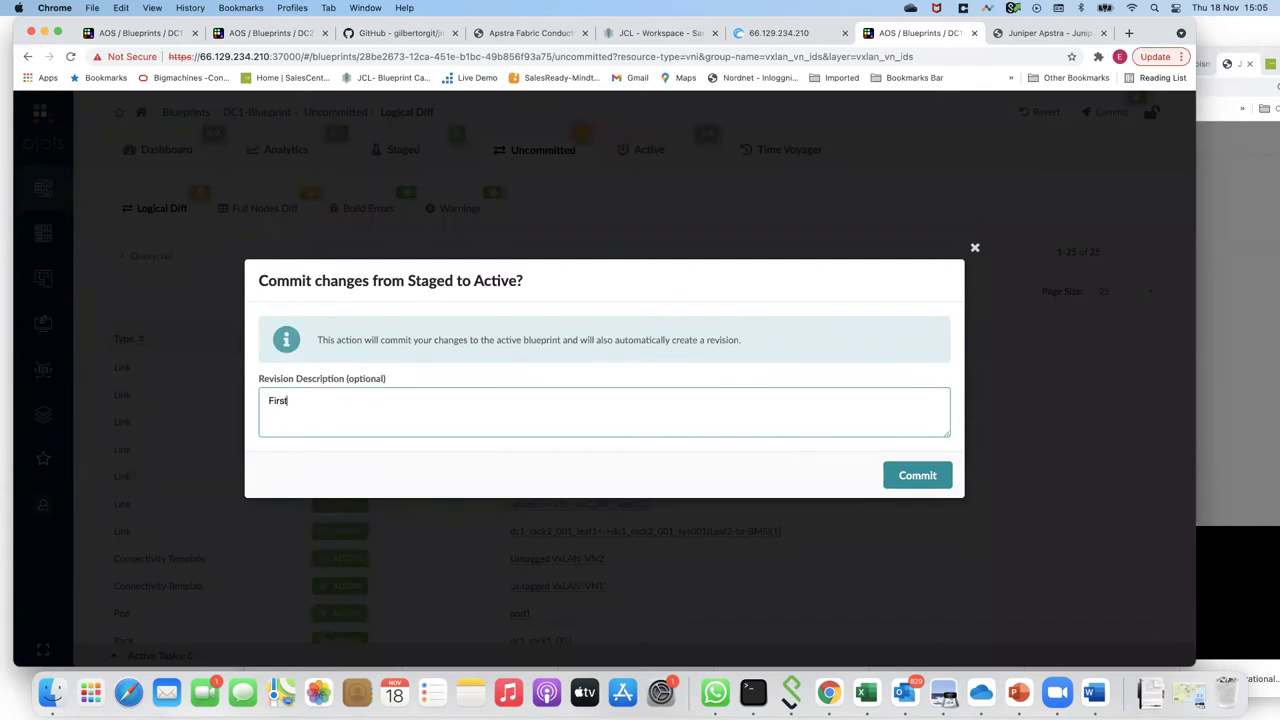
text(First version)
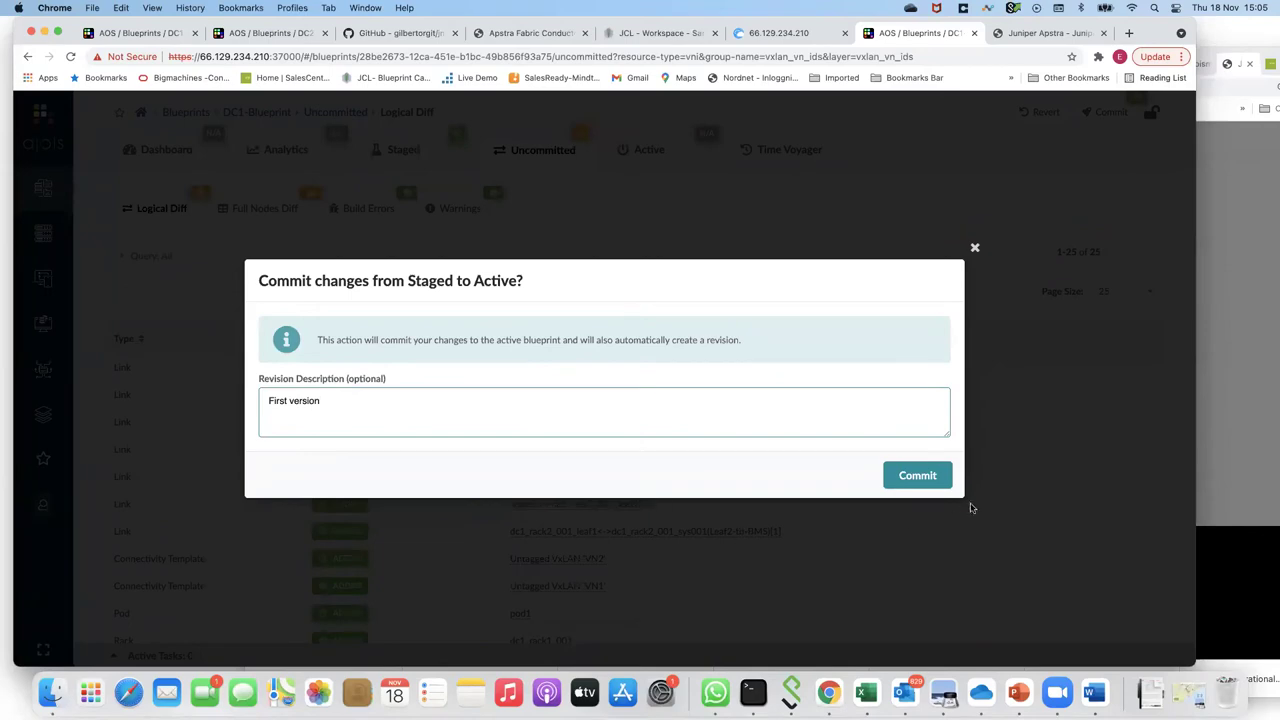
click(918, 478)
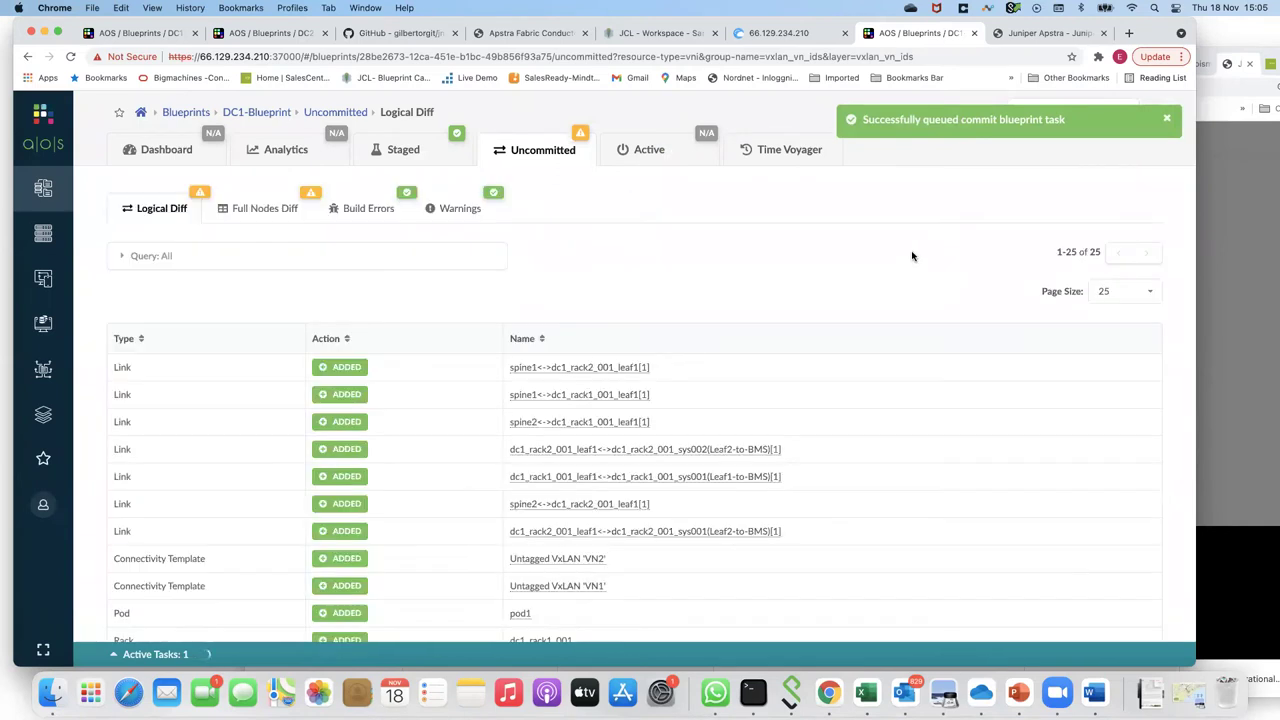
Step: Examine the deployment status and anomalies on the DC1-Blueprint dashboard
click(163, 150)
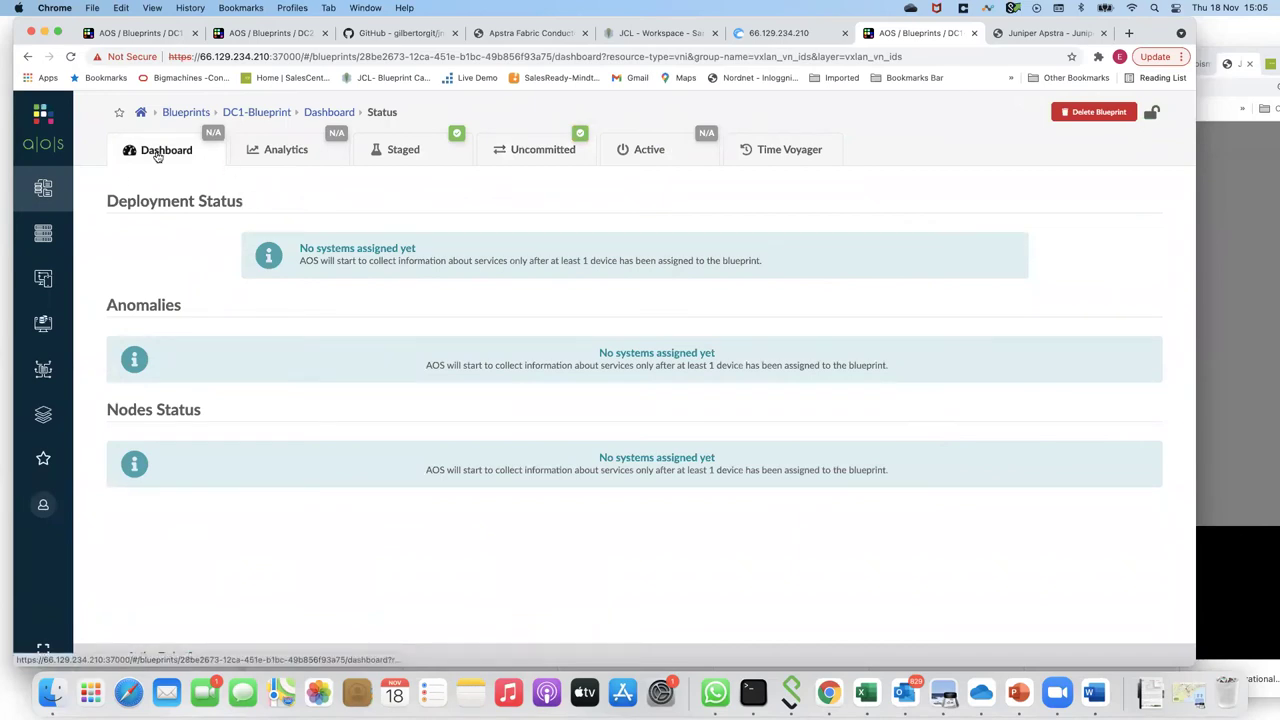
scroll(503, 415, down, 2)
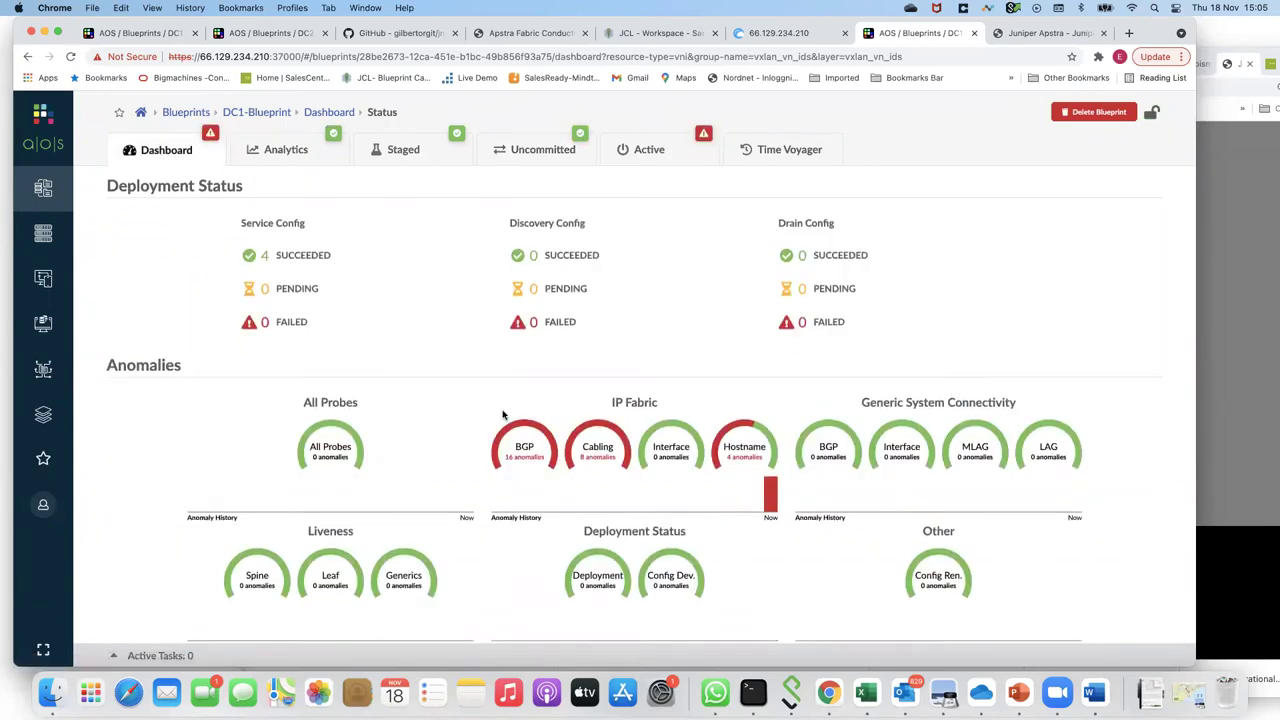
scroll(640, 365, down, 1)
scroll(640, 365, up, 1)
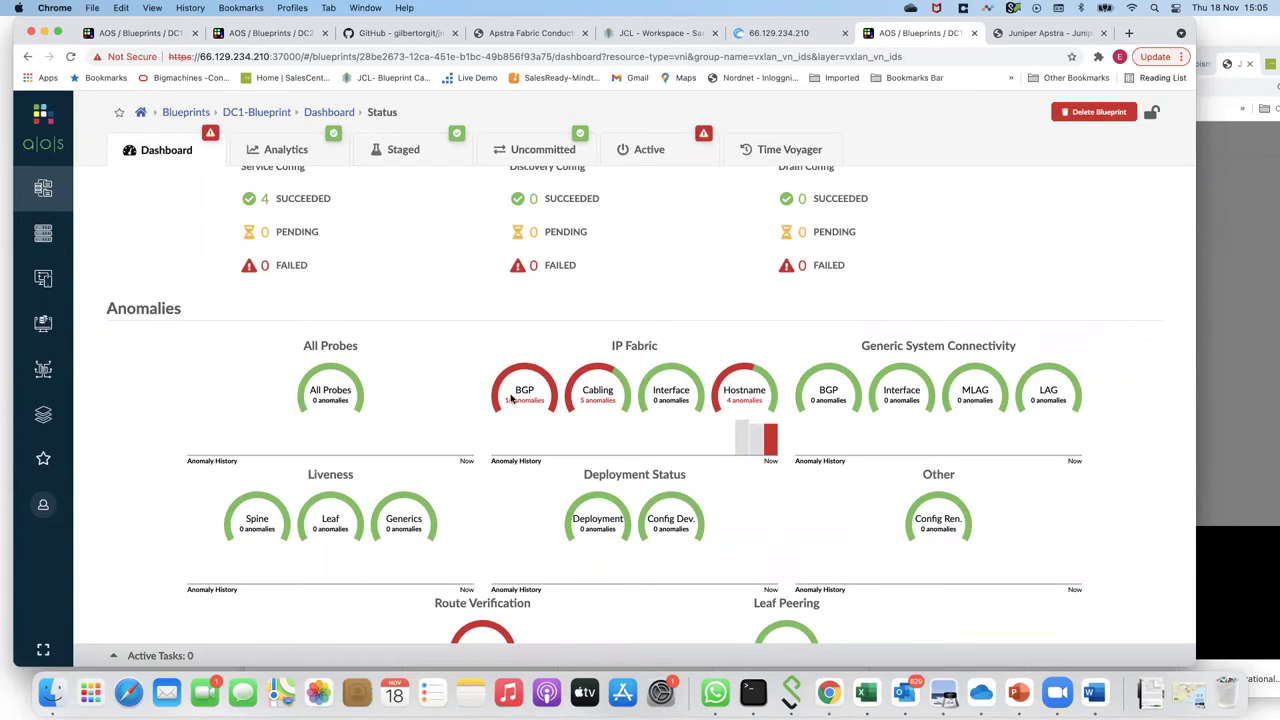
Step: Examine the route verification, leaf peering and per-node status sections of the blueprint dashboard
scroll(531, 450, down, 4)
scroll(531, 457, down, 2)
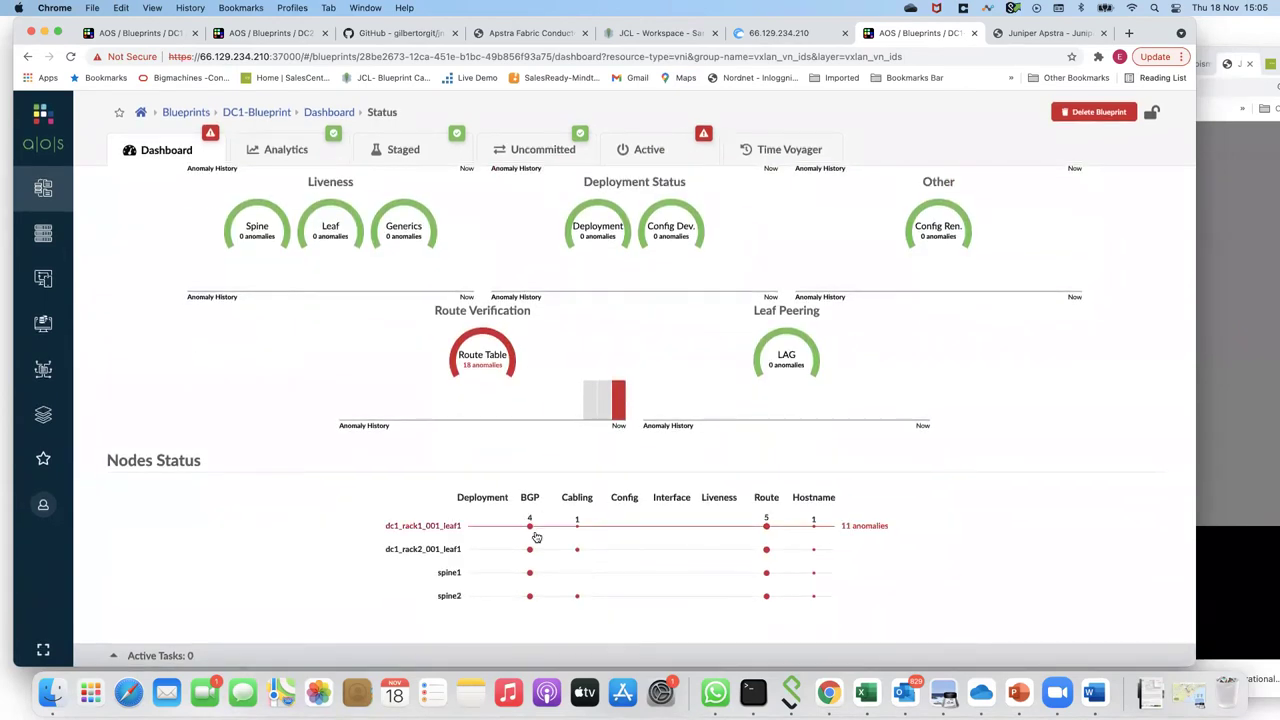
scroll(512, 313, up, 5)
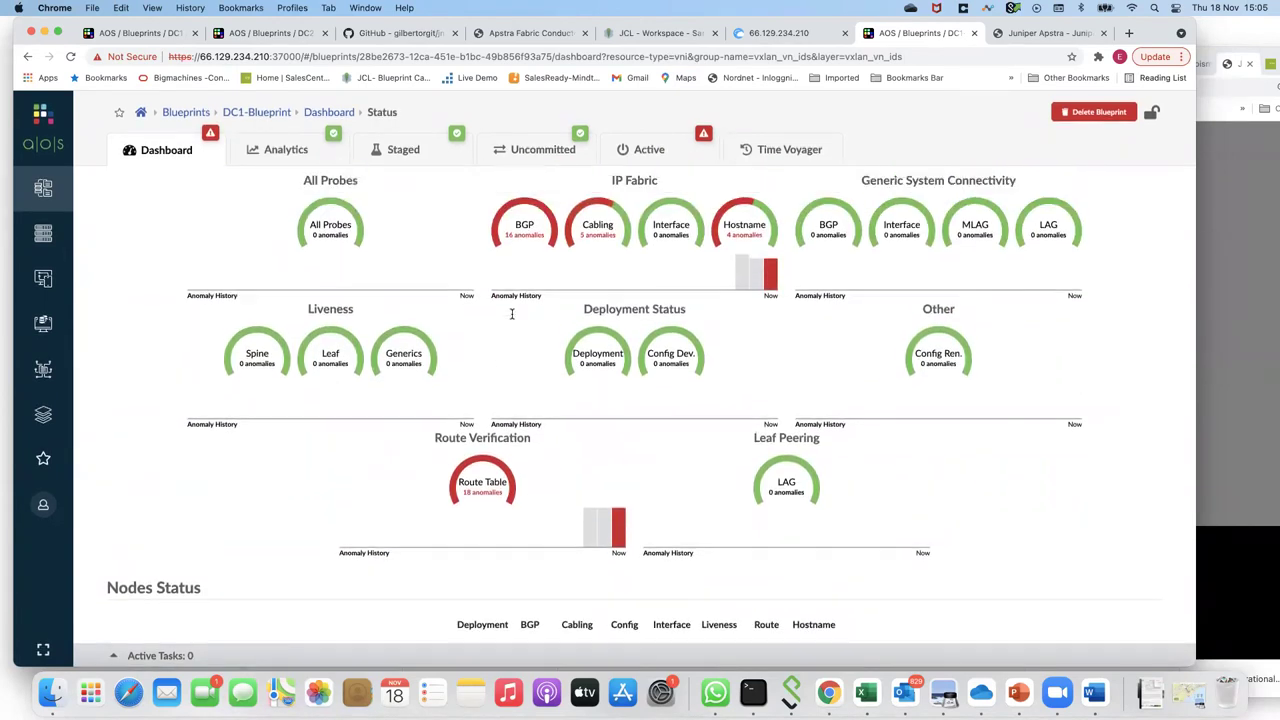
scroll(485, 357, up, 3)
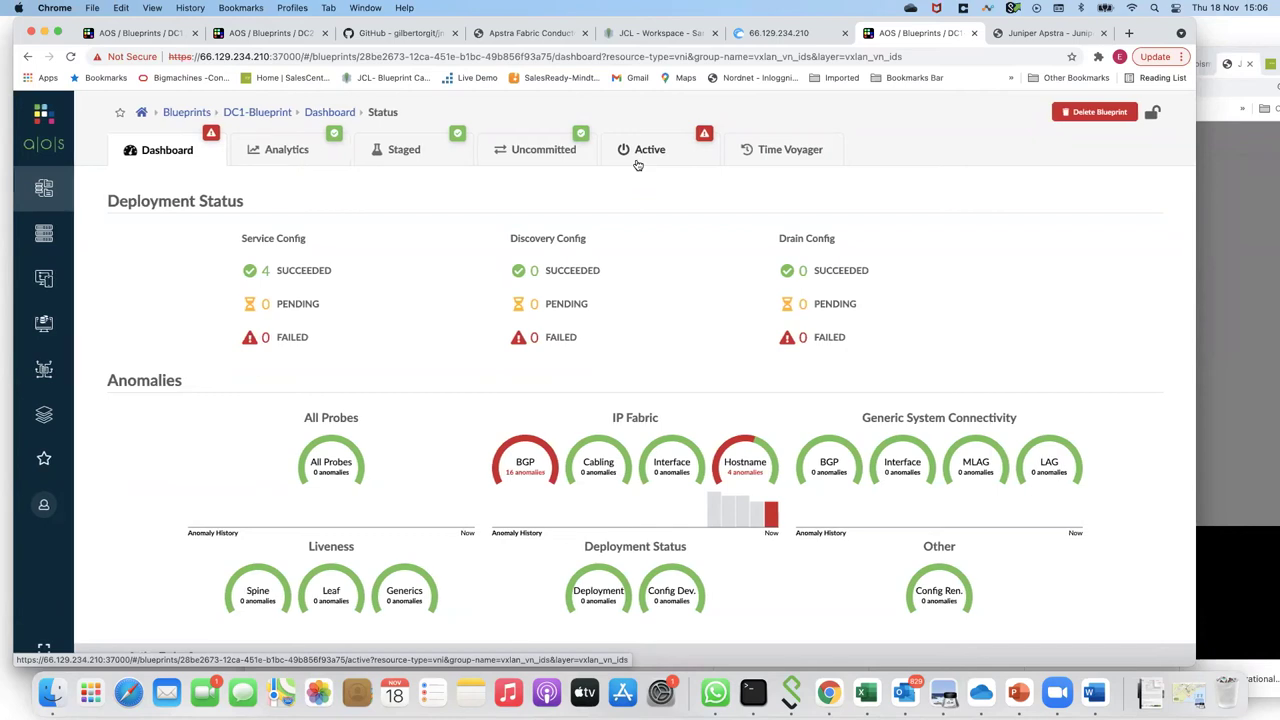
Step: Check the anomaly status of the active blueprint and the build resources of the staged blueprint, and return to the dashboard
click(637, 159)
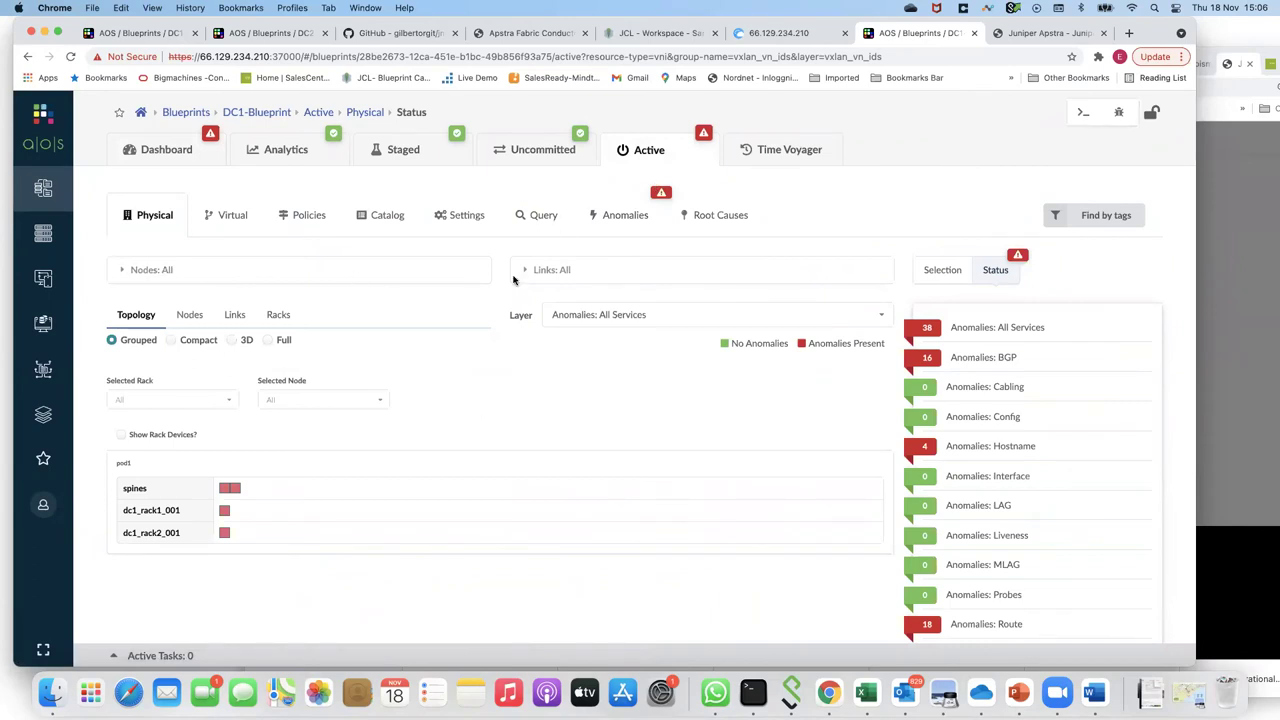
click(403, 151)
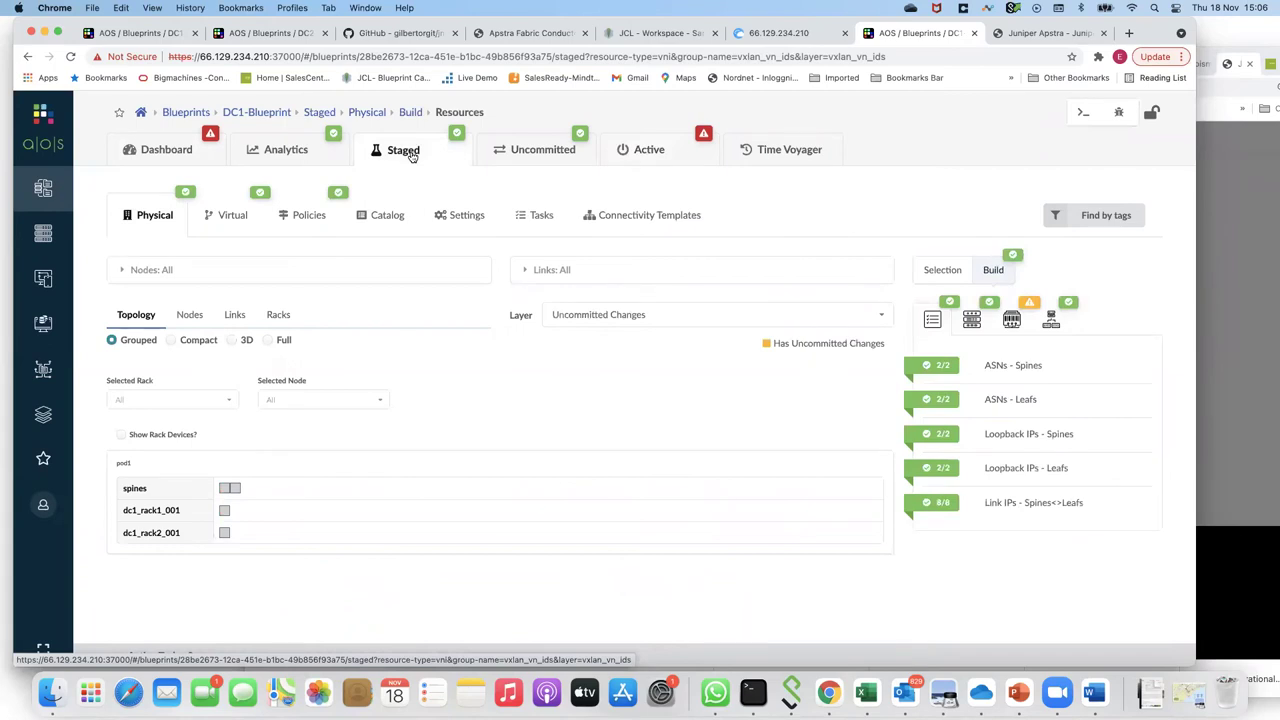
click(160, 150)
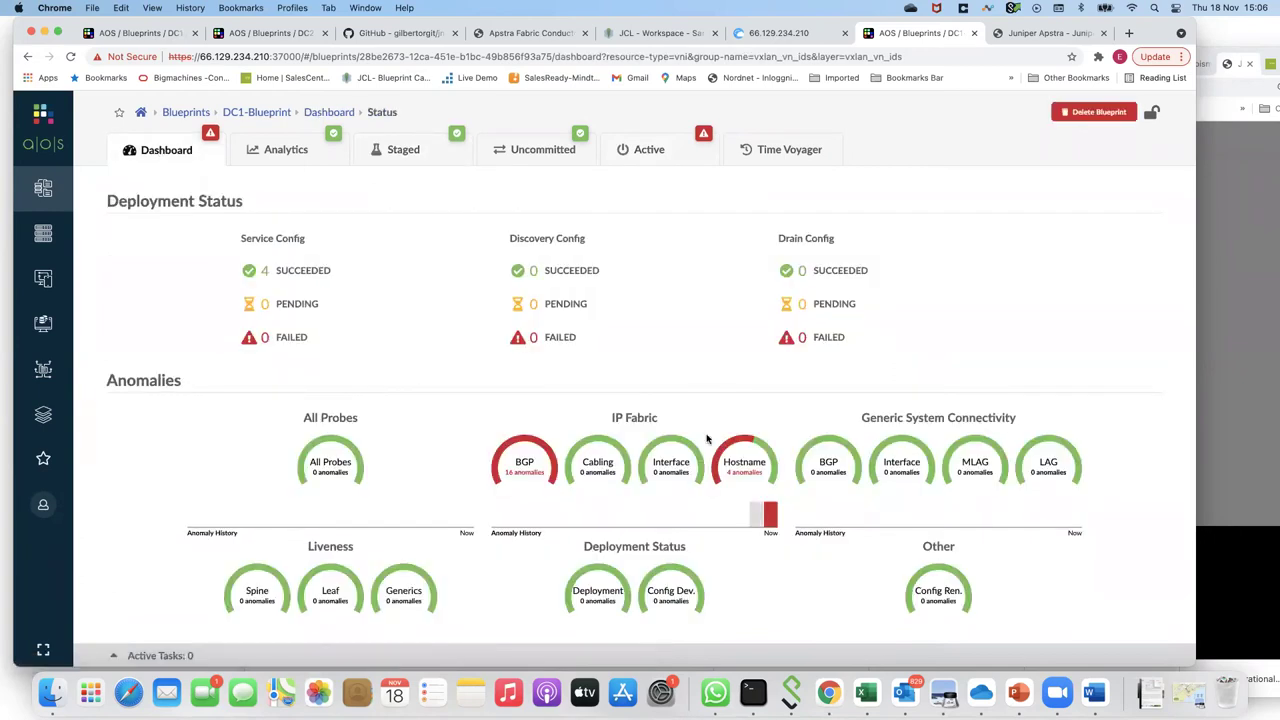
Step: Recheck the BGP, hostname and route table anomalies on the dashboard along with the status of each node
scroll(571, 485, down, 1)
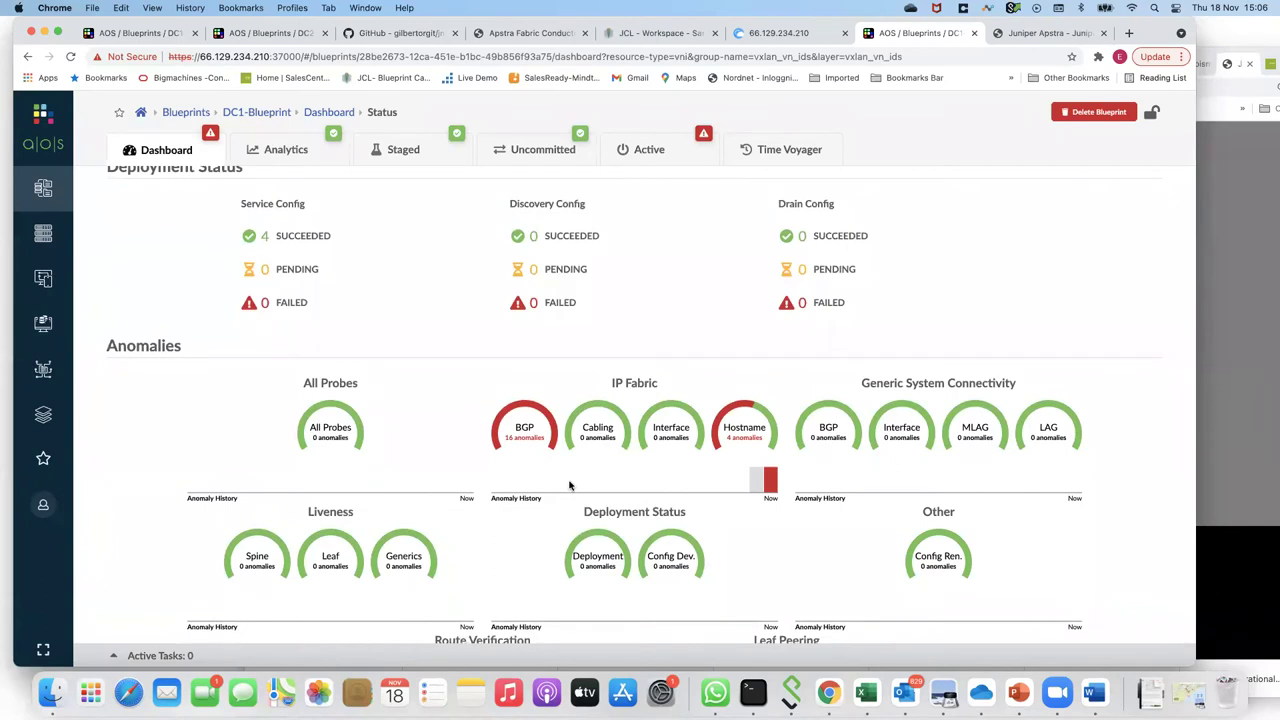
scroll(571, 485, down, 1)
scroll(569, 487, down, 2)
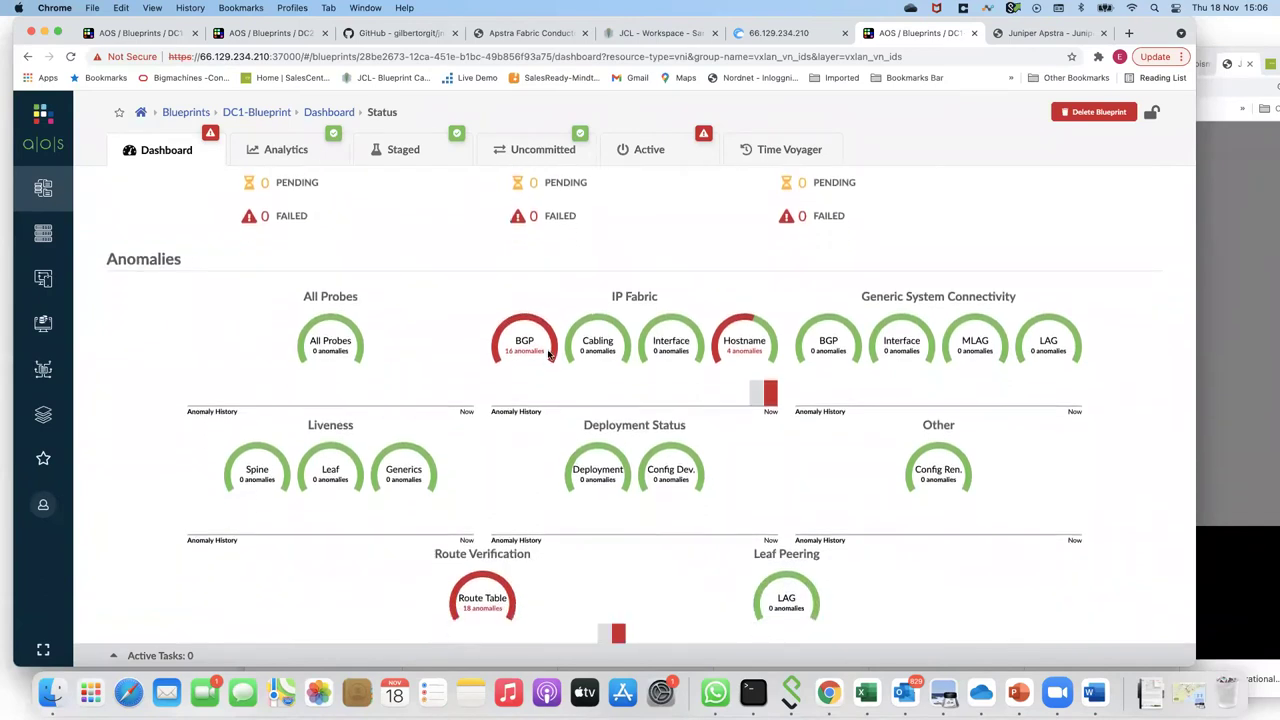
scroll(555, 410, down, 5)
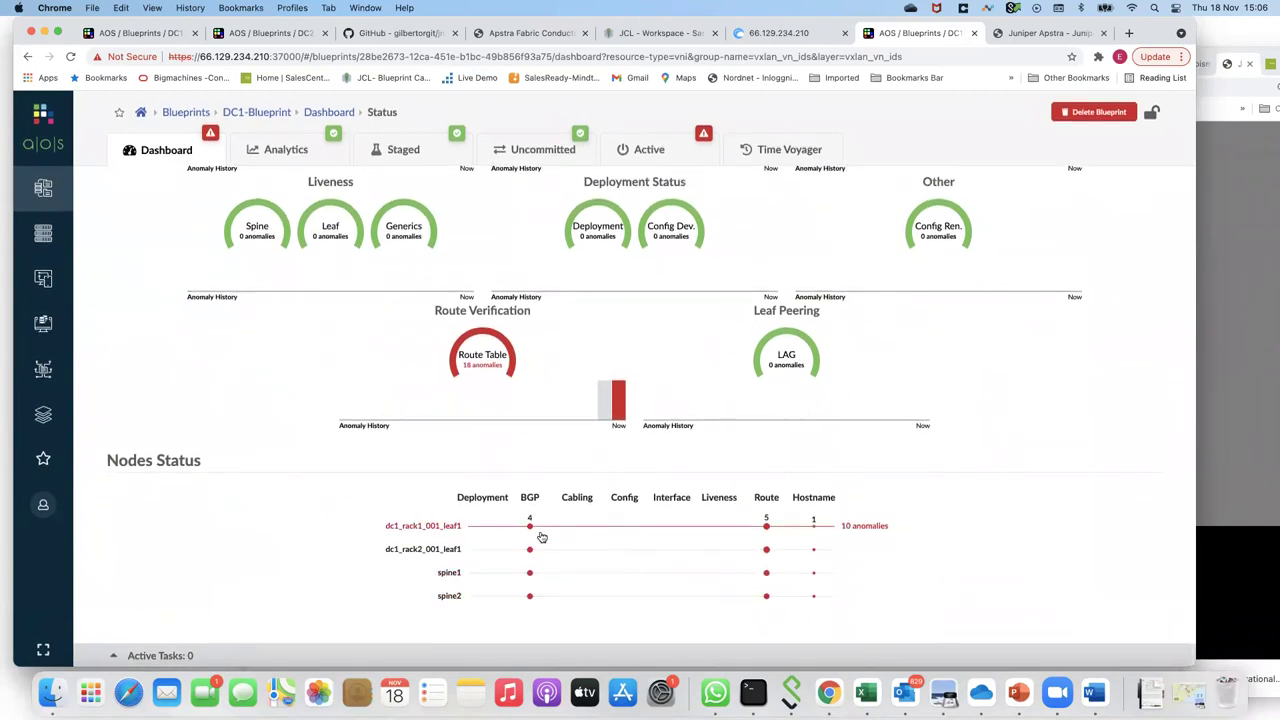
scroll(538, 530, up, 3)
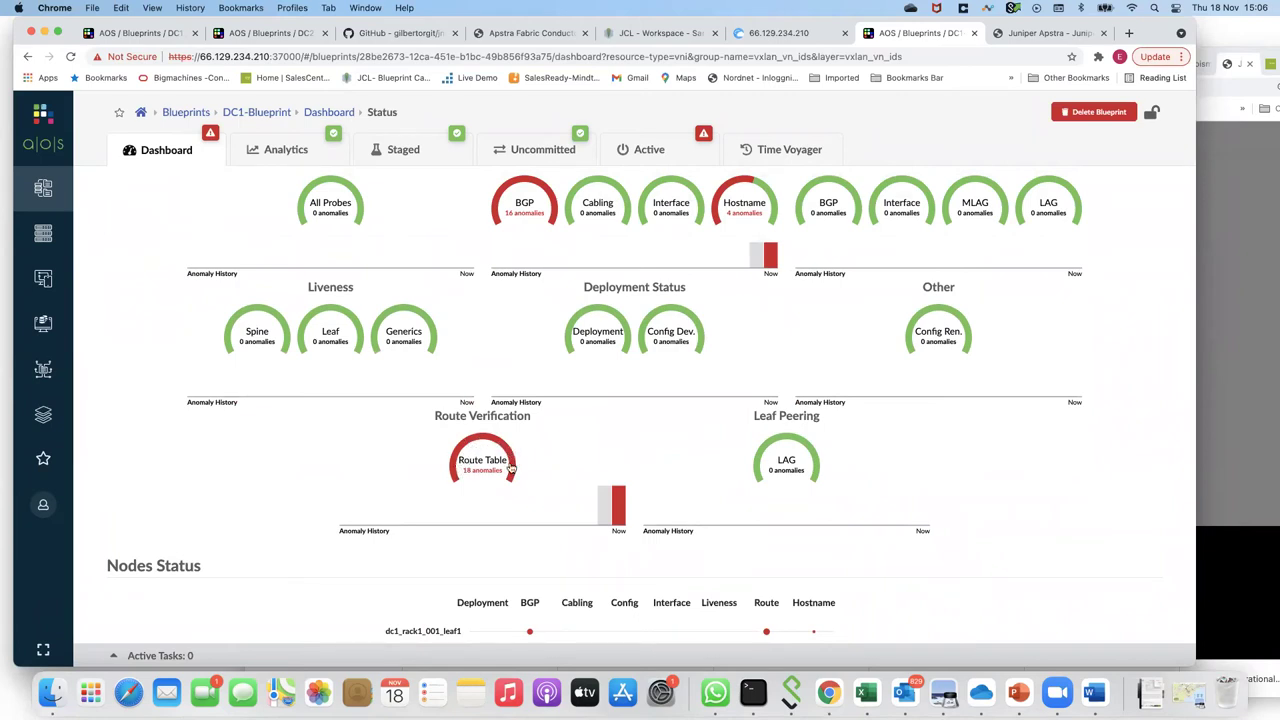
scroll(547, 468, up, 3)
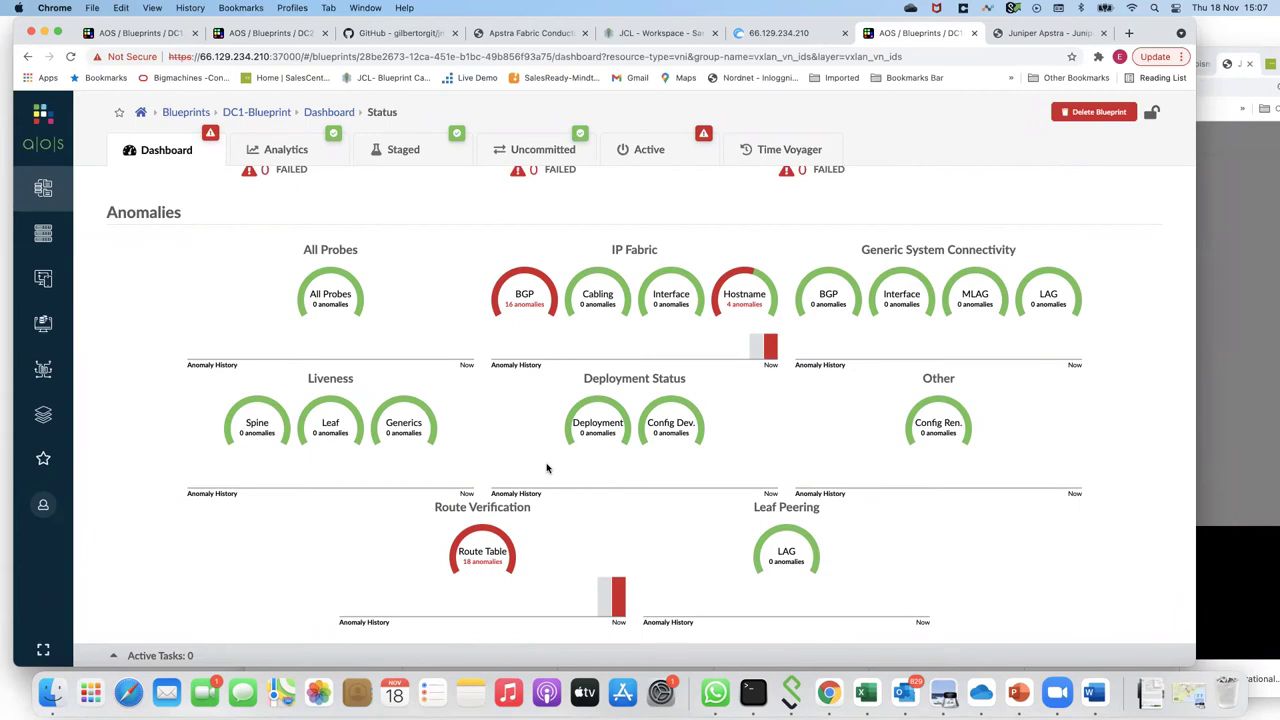
scroll(663, 380, up, 3)
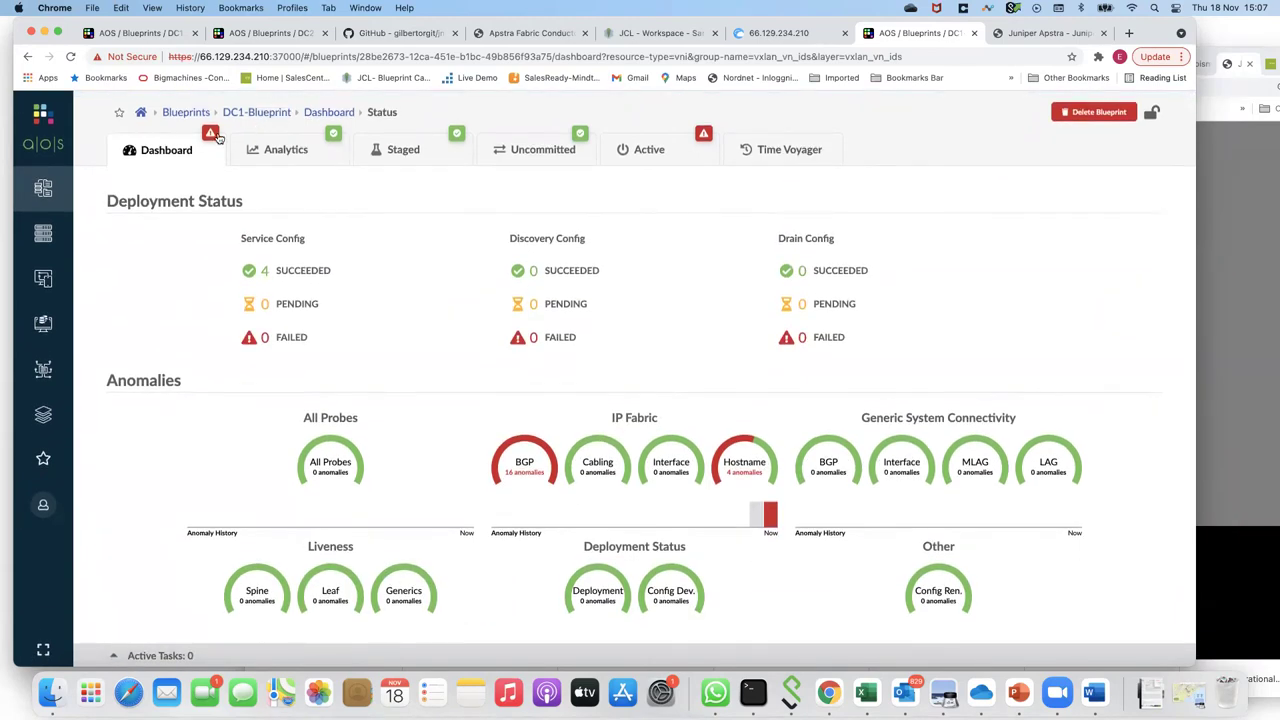
Step: Look at the active blueprint's physical status and examine the refreshed anomaly gauges on the dashboard
click(651, 151)
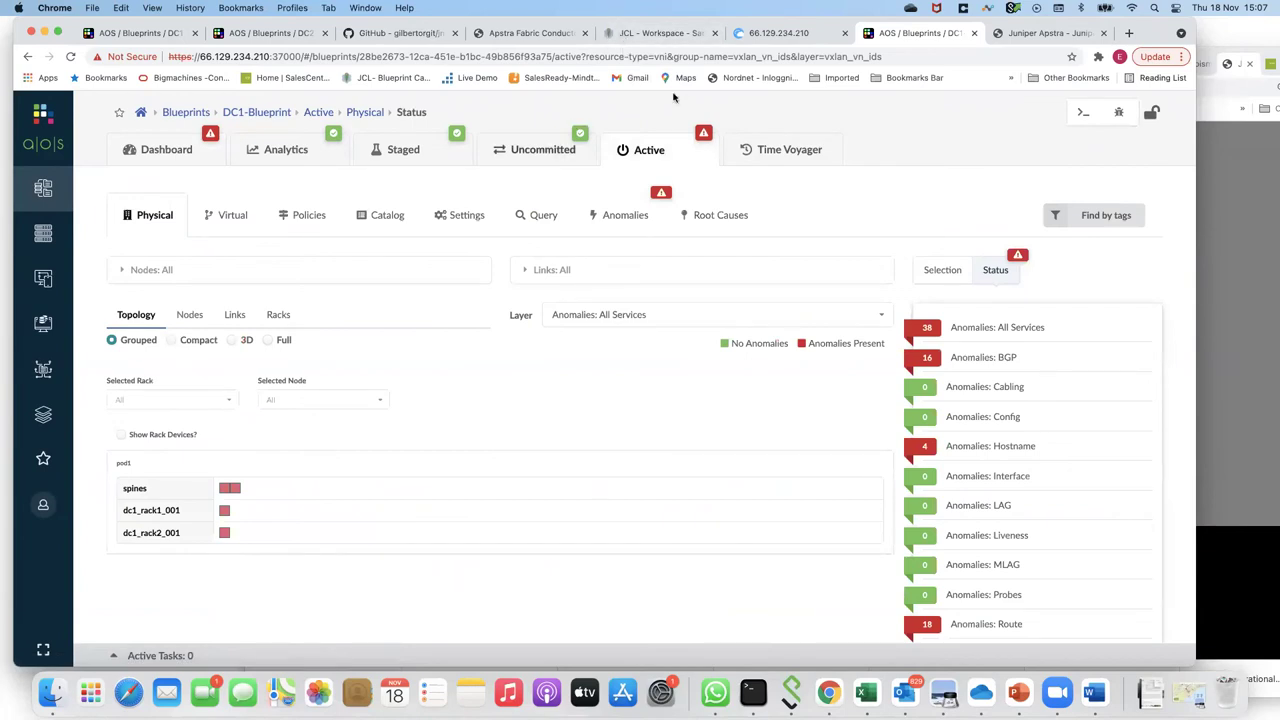
click(201, 158)
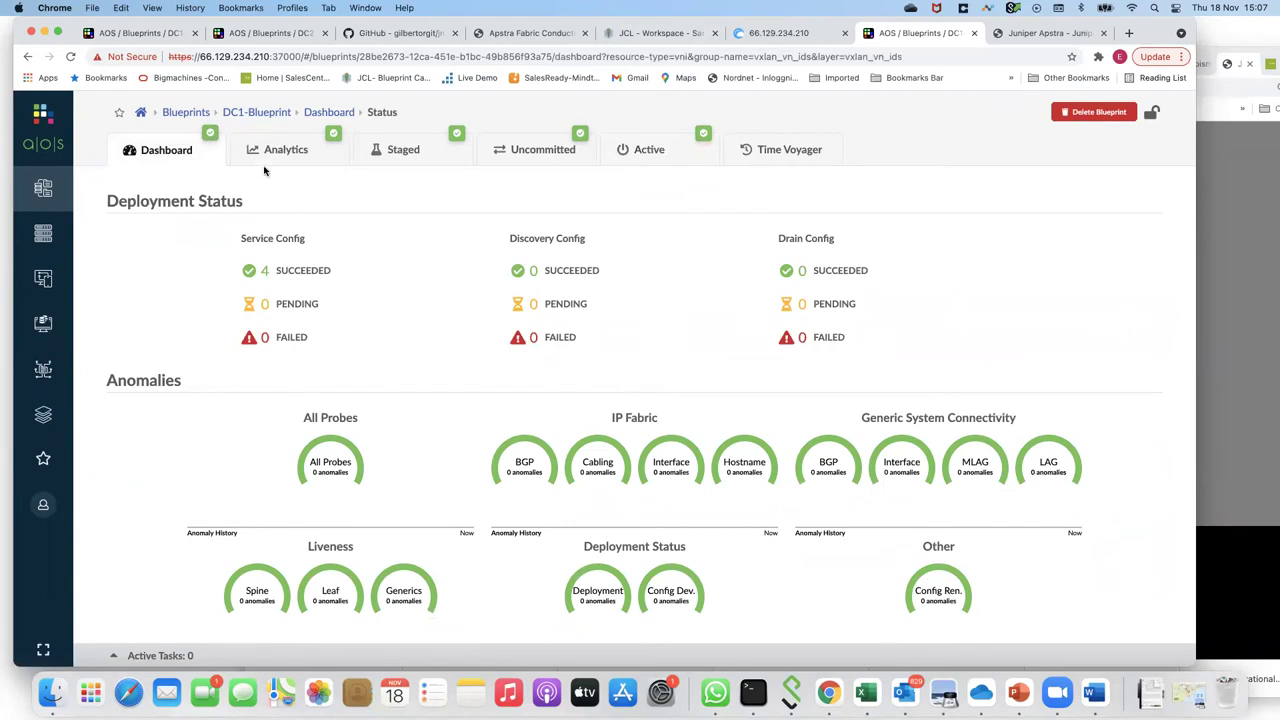
scroll(640, 405, down, 2)
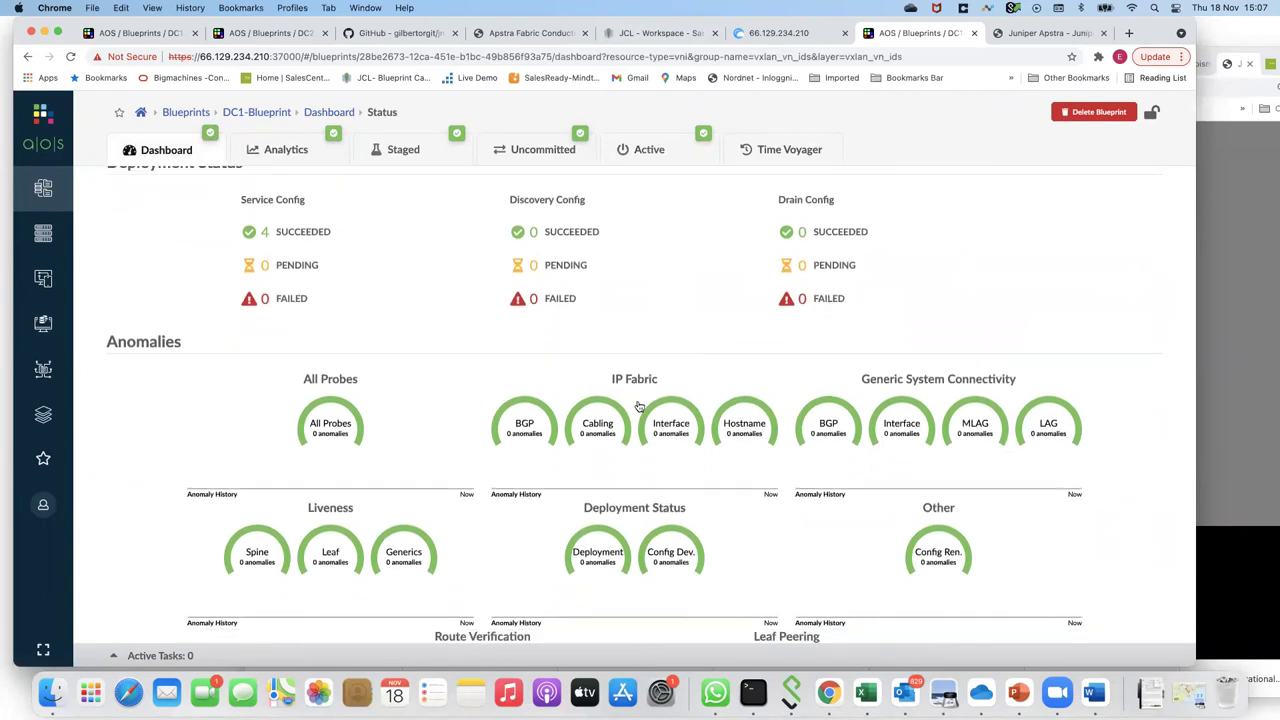
scroll(638, 405, down, 4)
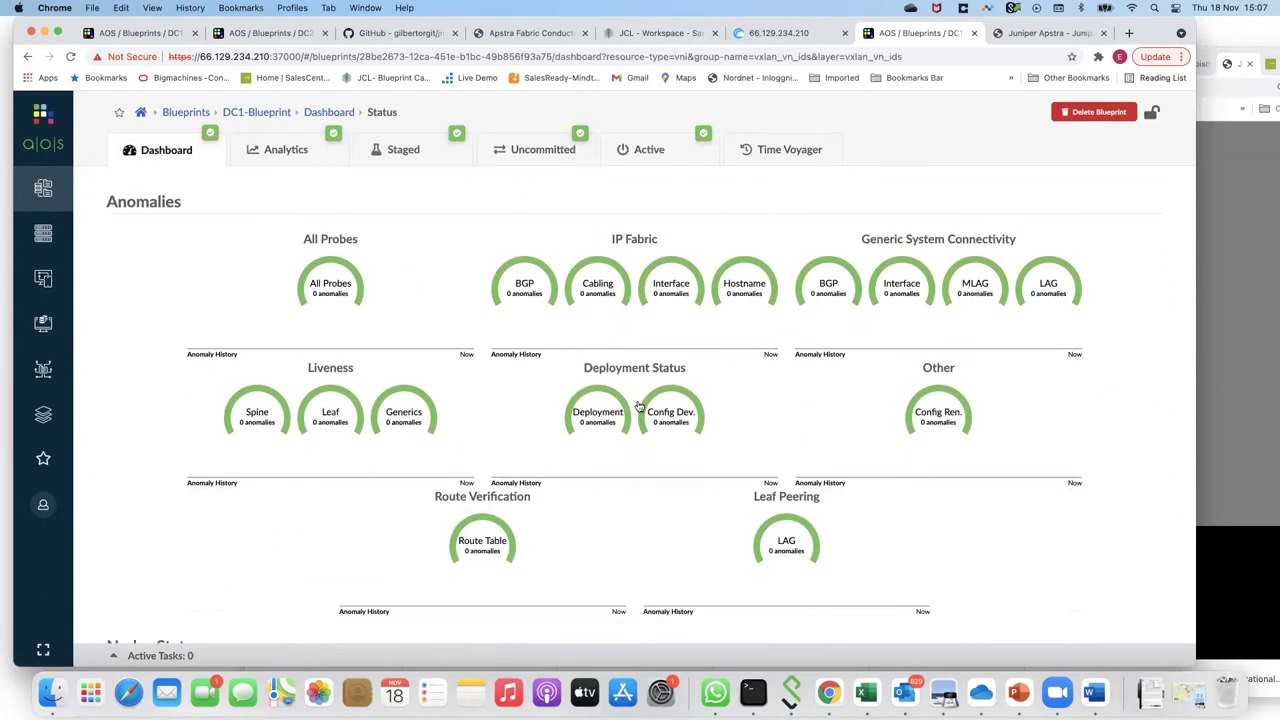
scroll(580, 429, up, 6)
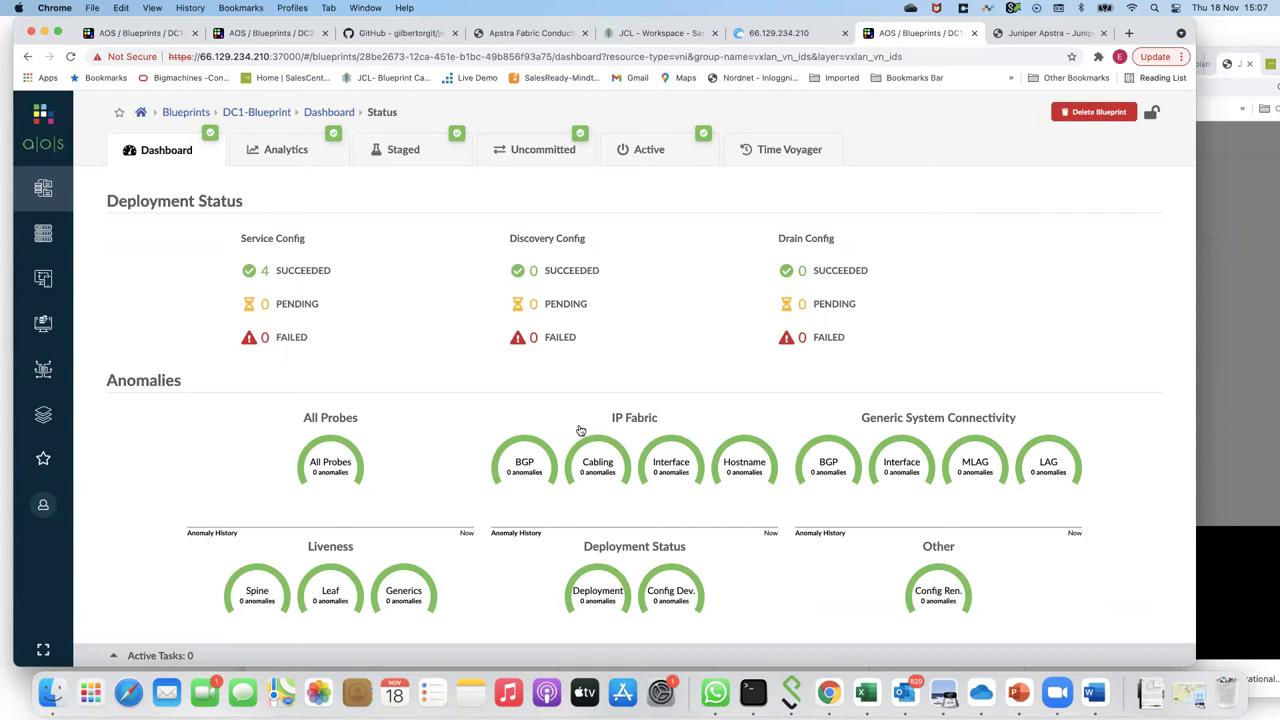
key(super+Tab)
key(Right)
key(Right)
key(Right)
key(Right)
key(Right)
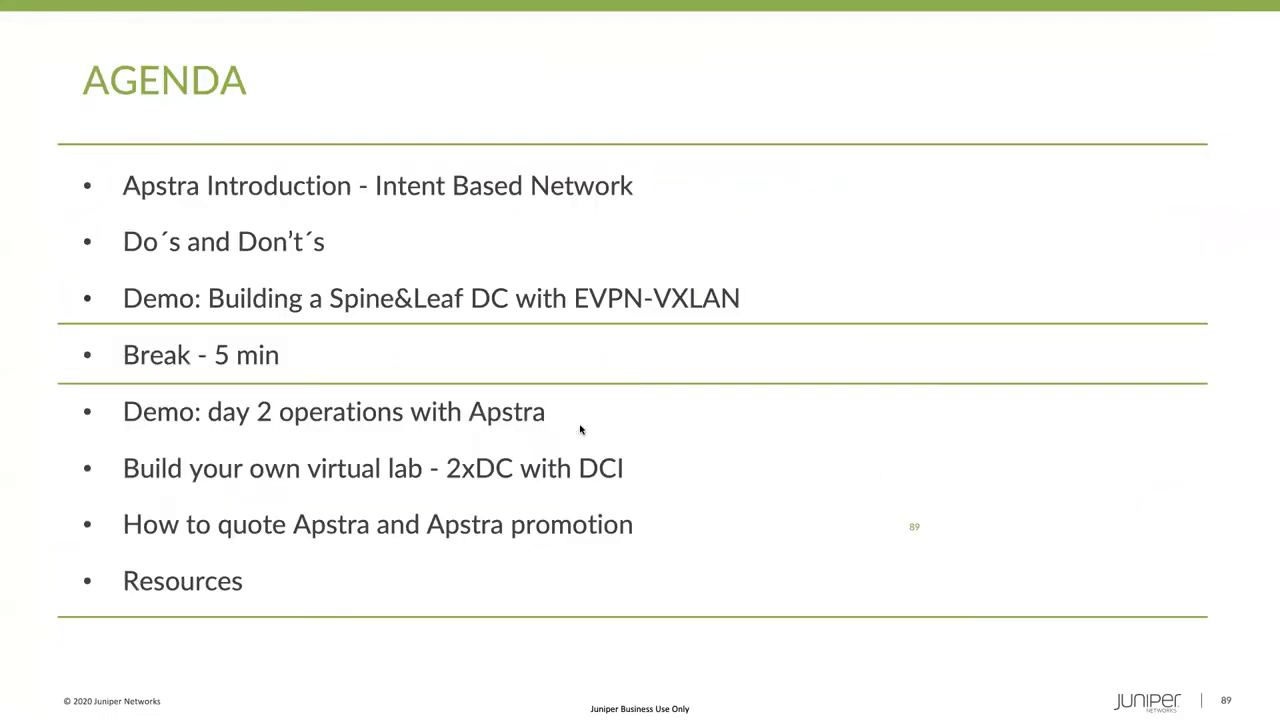
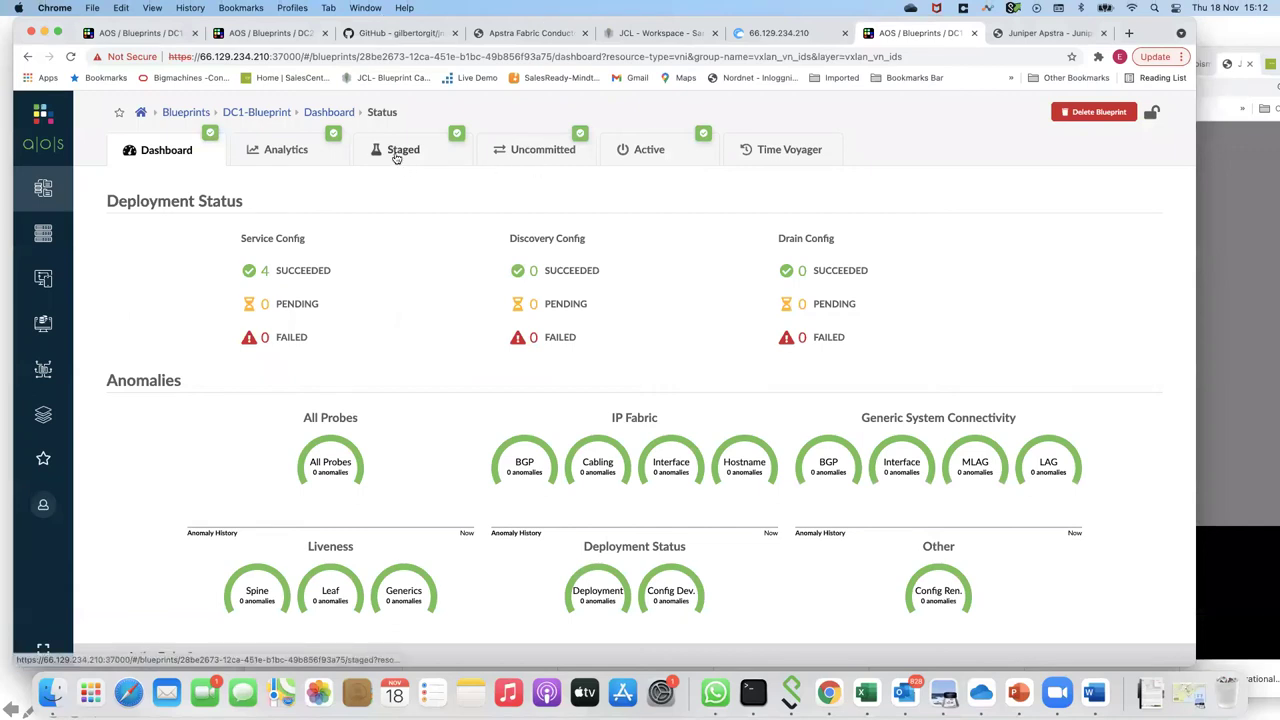
Step: Start a configlet import into the staged blueprint's catalog, choose Add Nameserver, and inspect its Junos template text
click(395, 160)
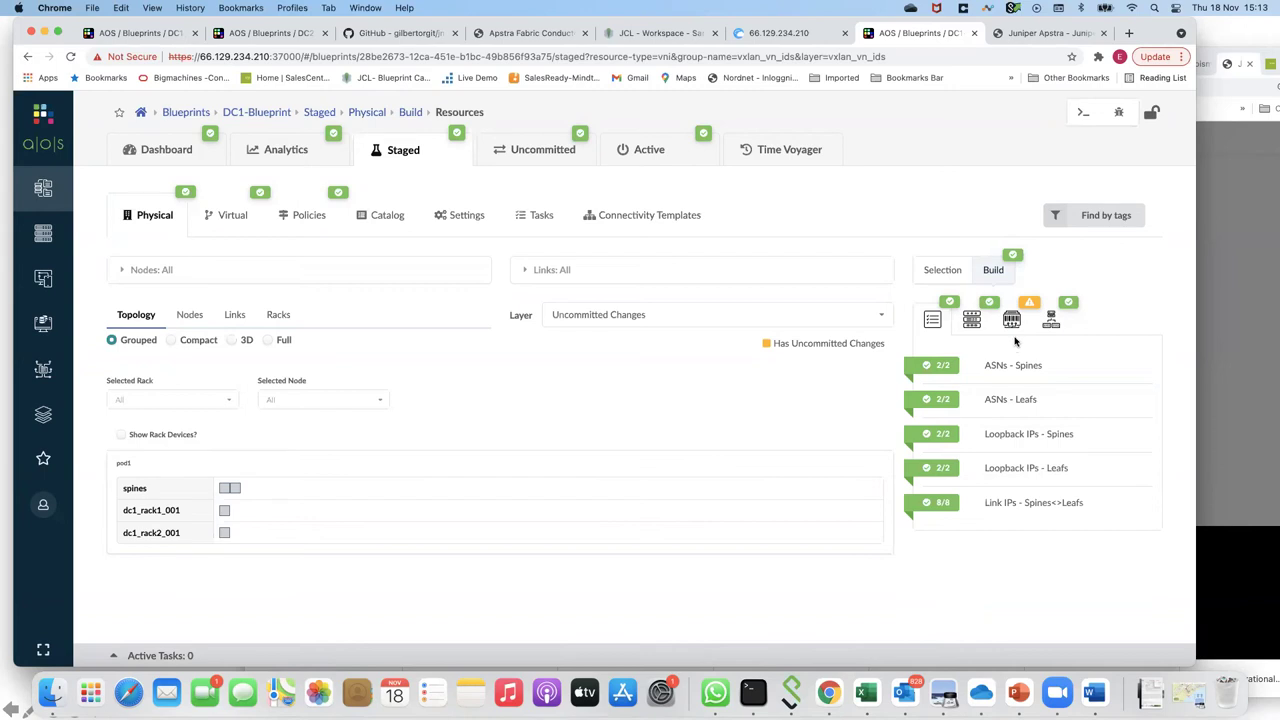
click(1068, 306)
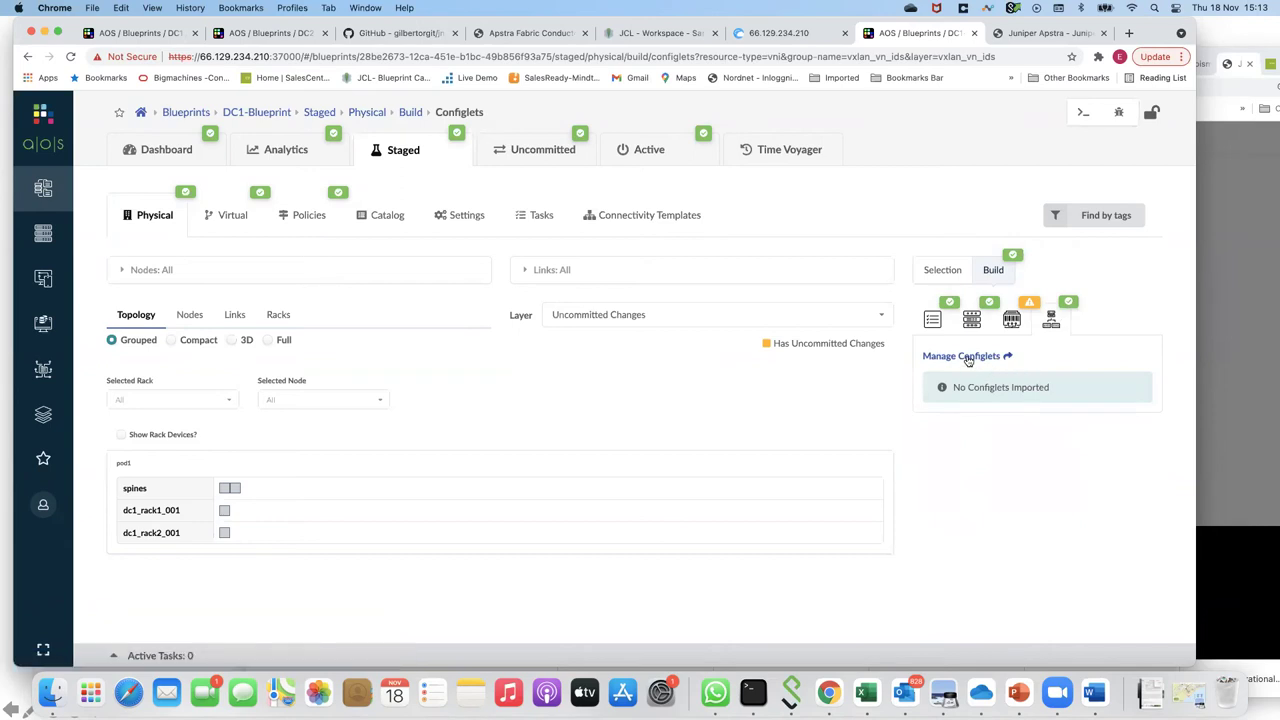
click(965, 358)
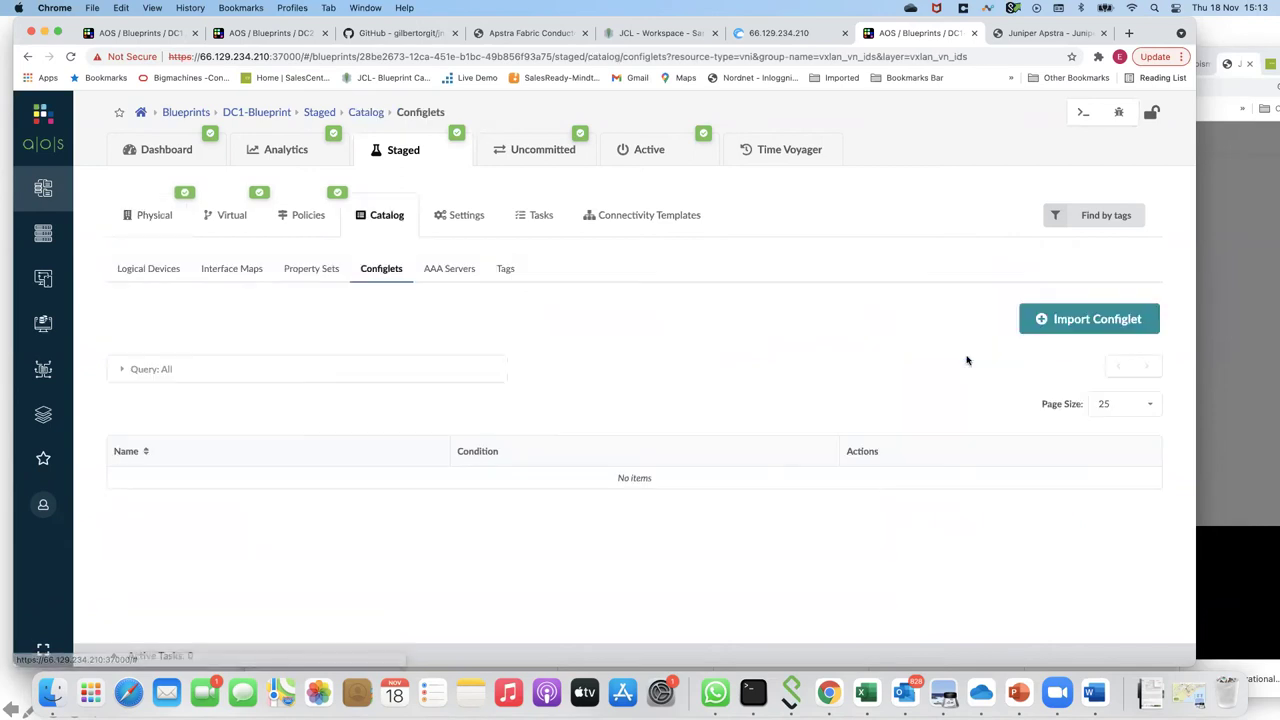
click(1068, 326)
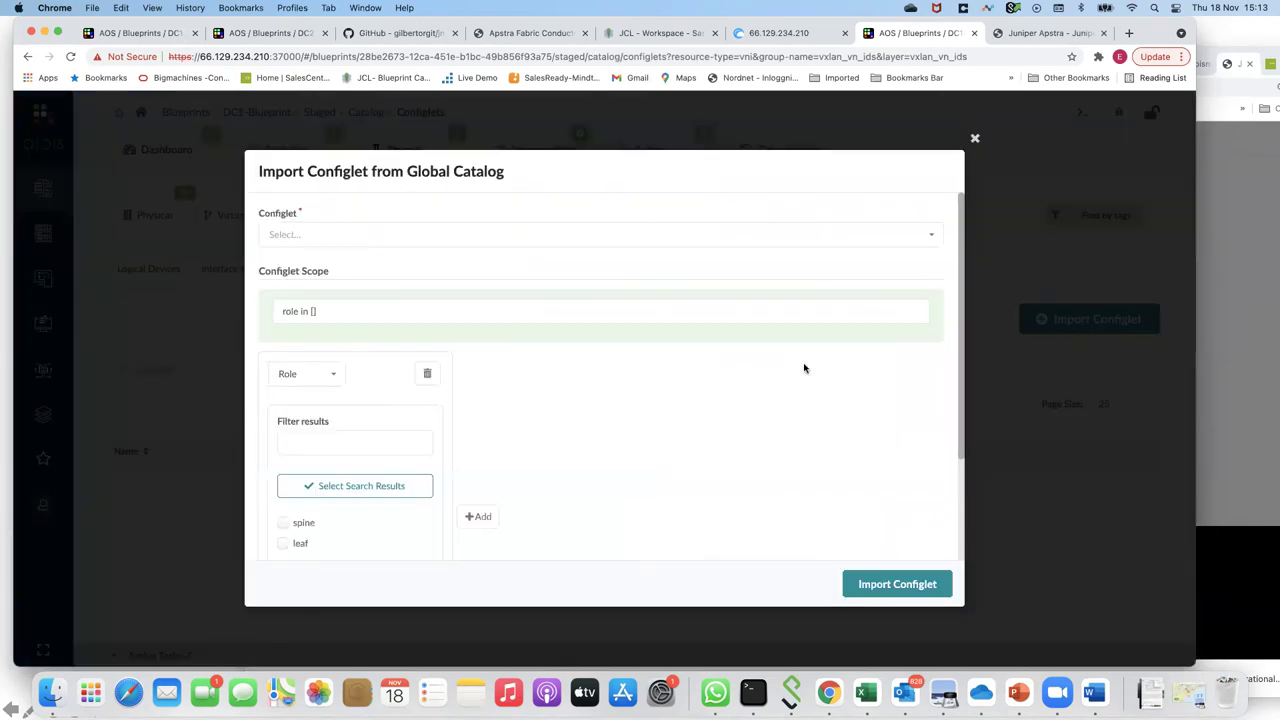
click(816, 236)
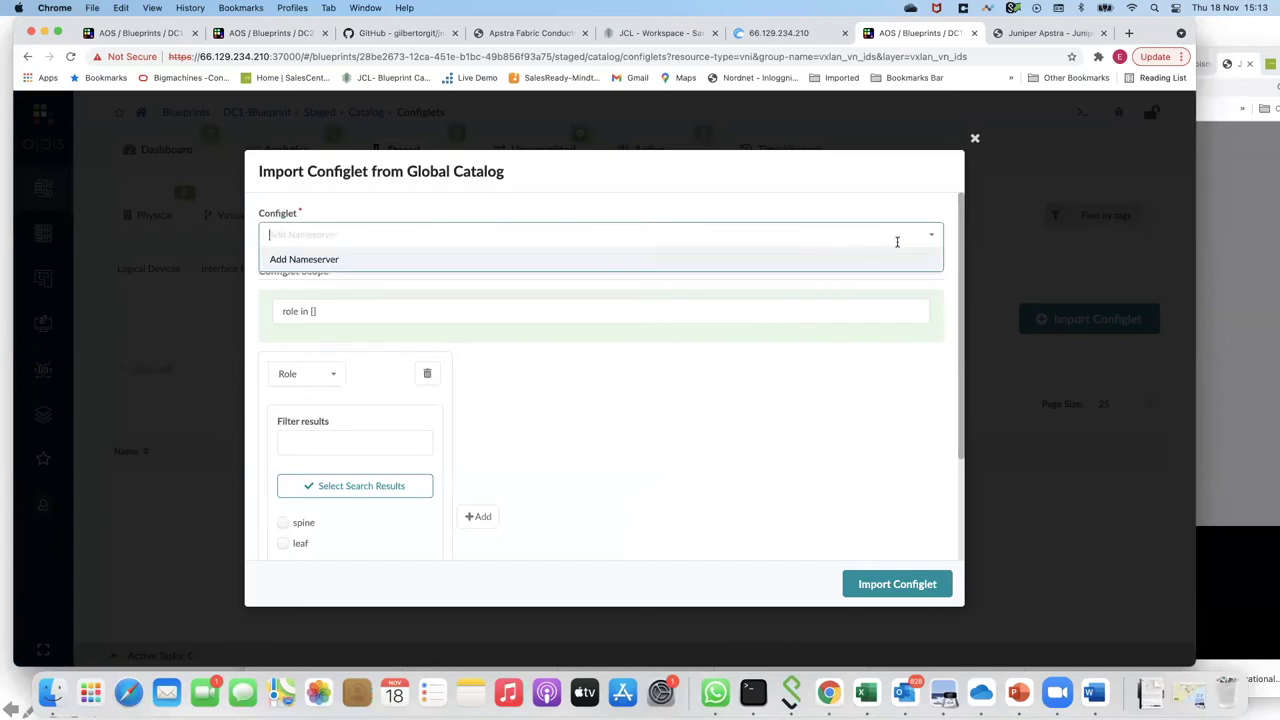
click(319, 261)
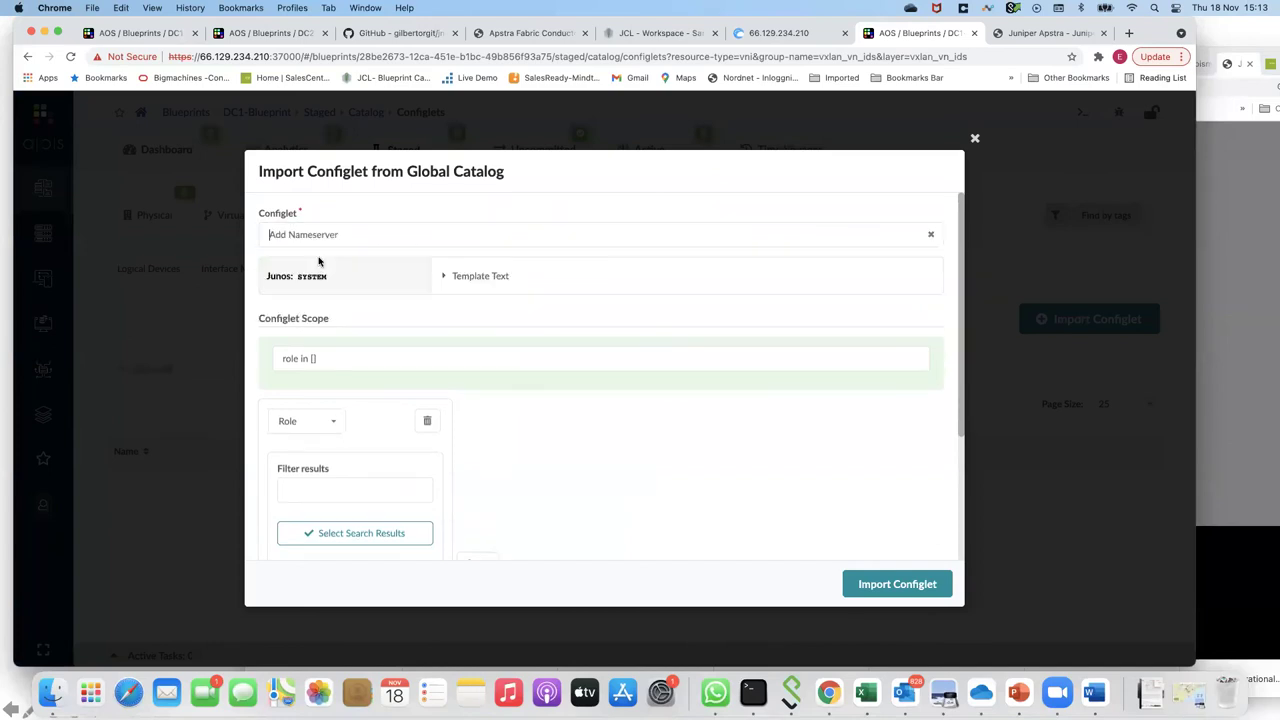
click(443, 277)
drag(474, 307, 554, 363)
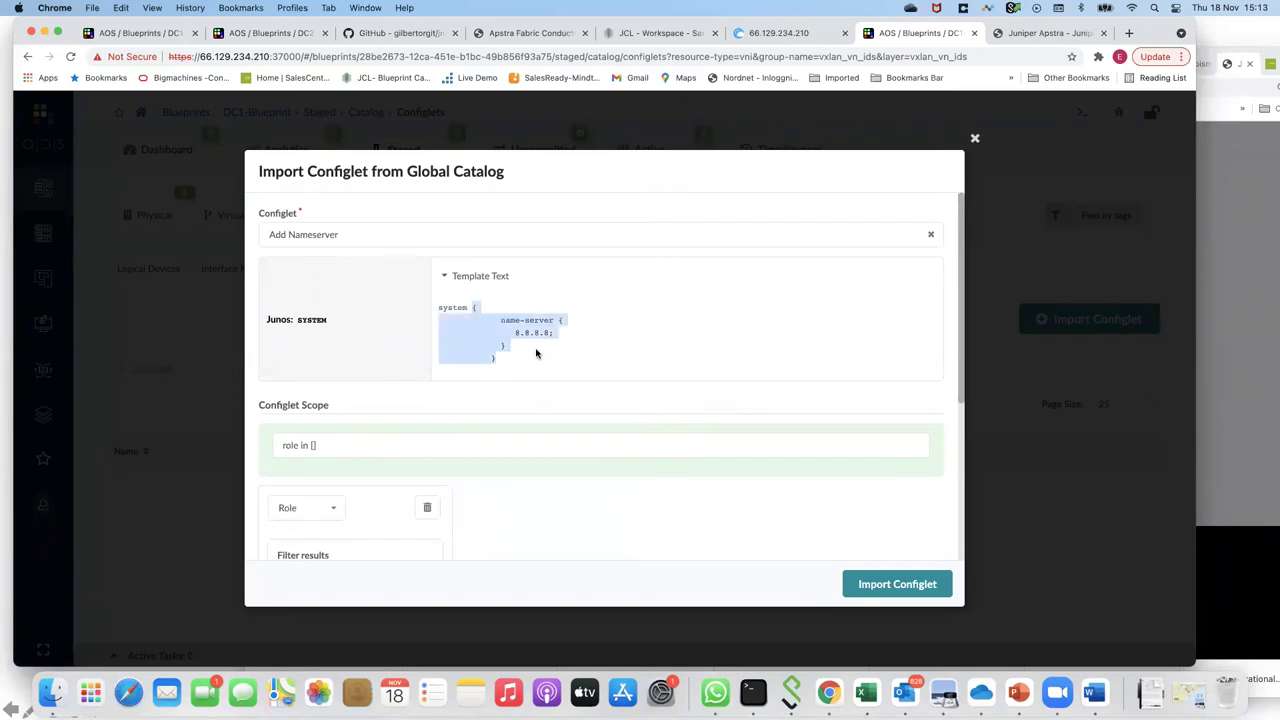
Step: Import the Add Nameserver configlet scoped to the spine and leaf roles, and review the logical diff of uncommitted changes
scroll(564, 354, down, 2)
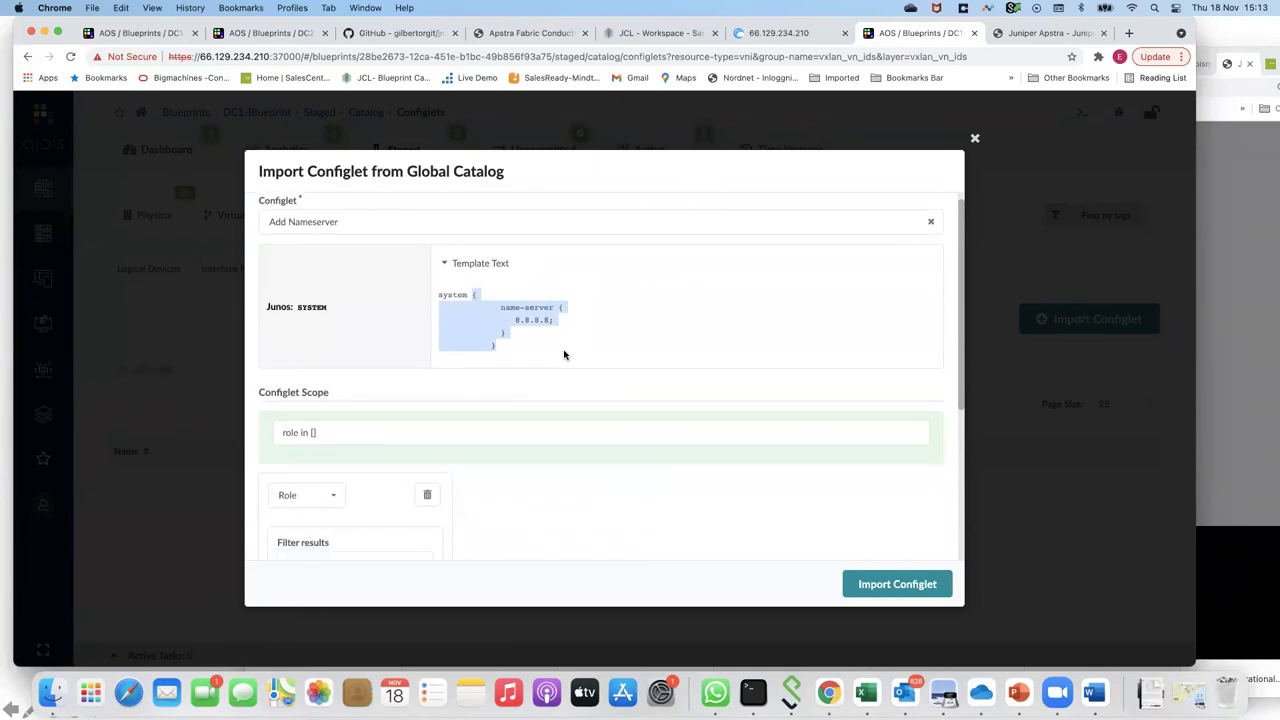
scroll(564, 354, down, 1)
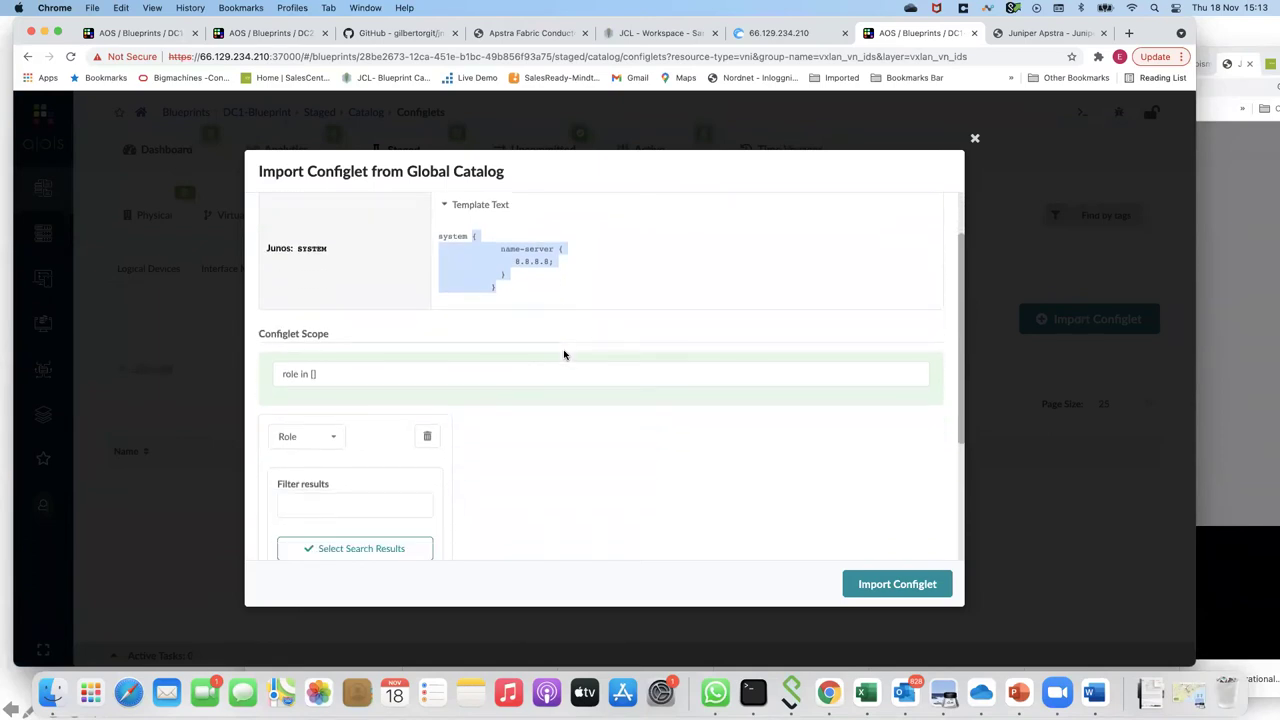
scroll(562, 363, down, 4)
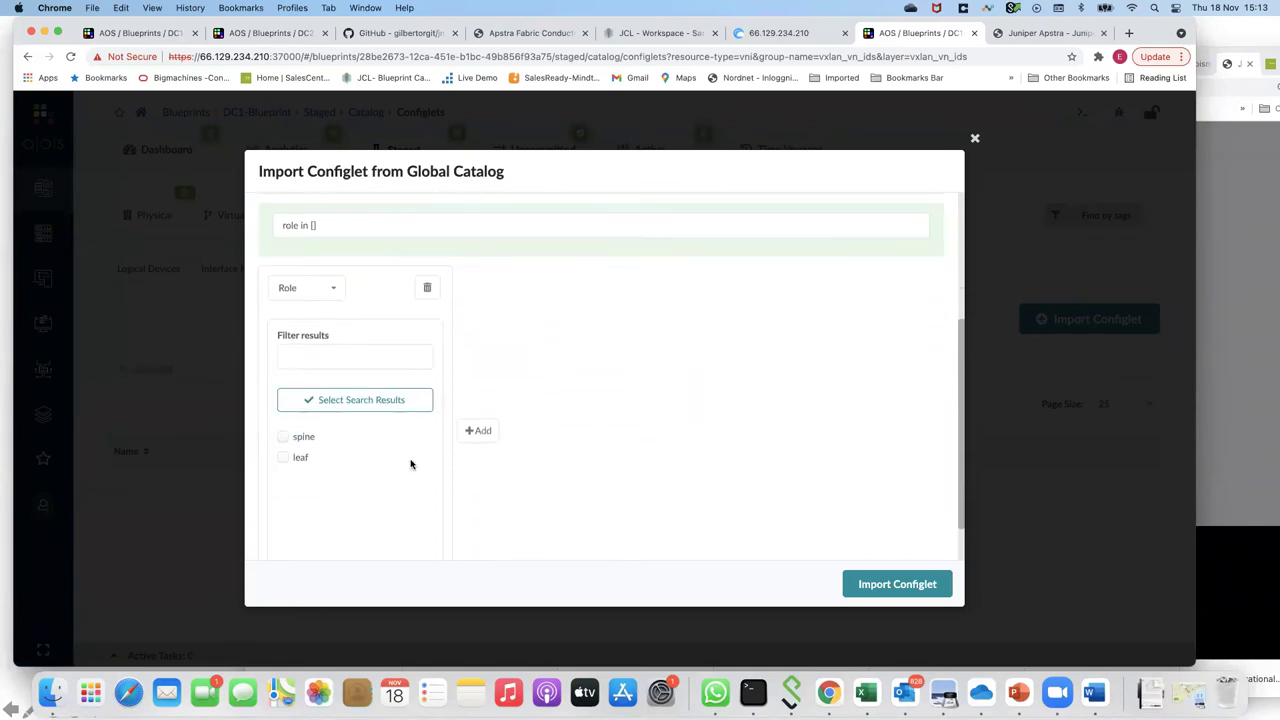
click(284, 437)
click(283, 457)
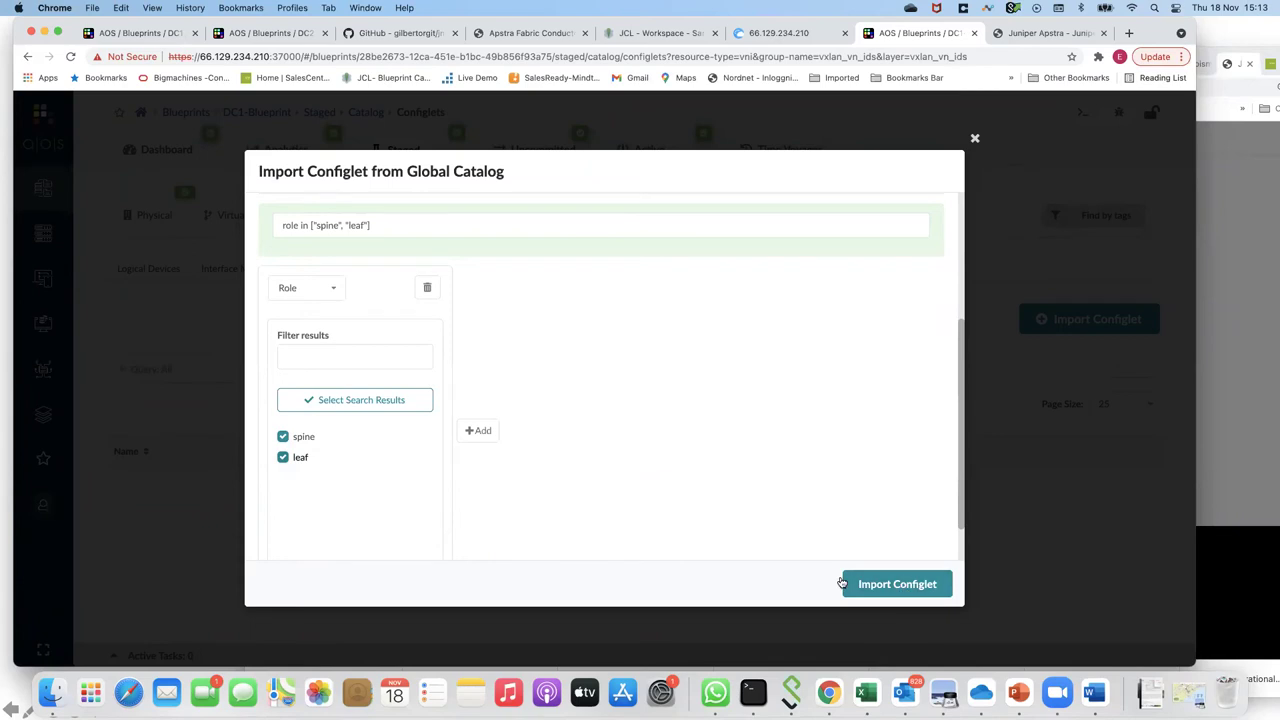
click(895, 590)
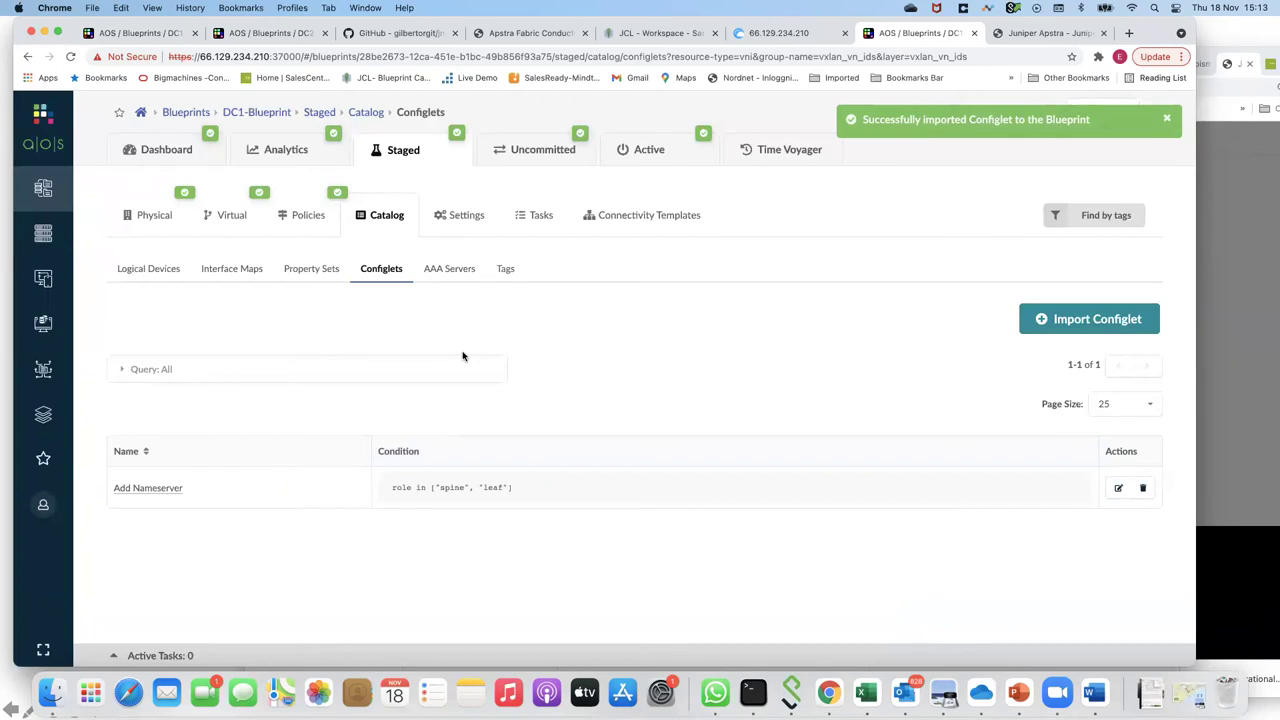
click(532, 150)
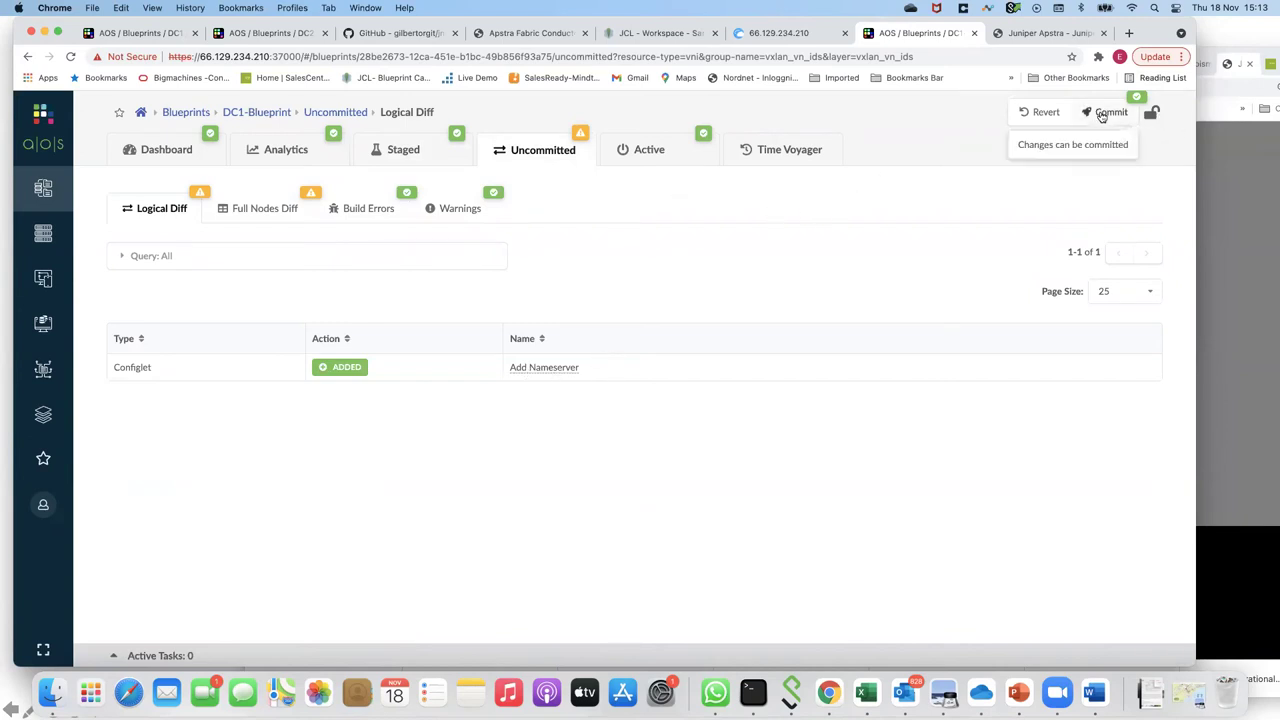
Step: Switch to the Leaf1 remote SSH session in the browser and try to reload it
click(786, 36)
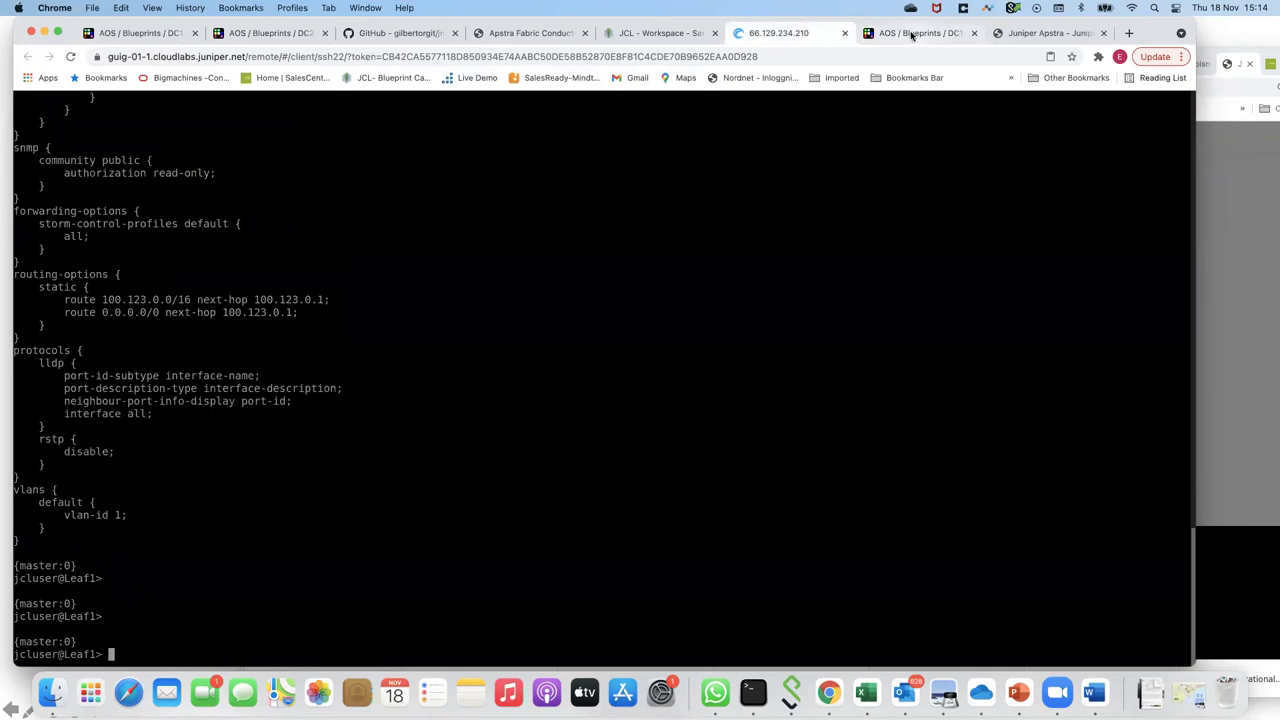
click(71, 57)
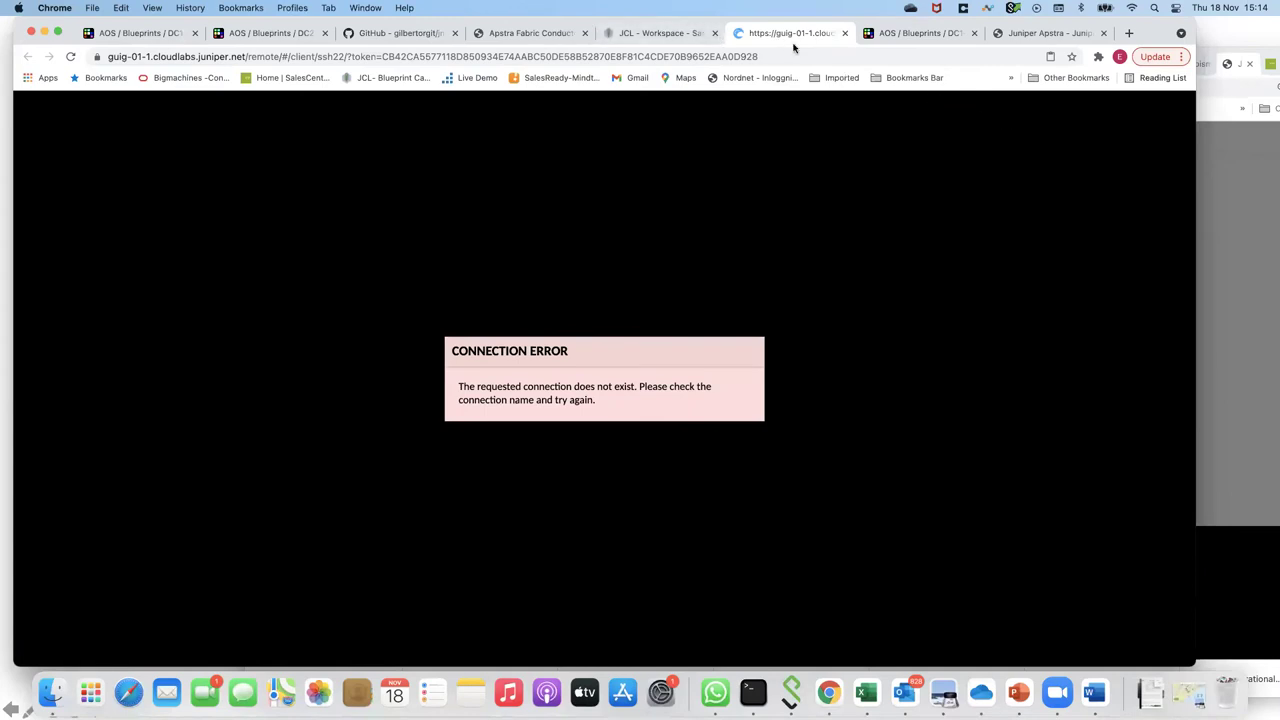
click(960, 57)
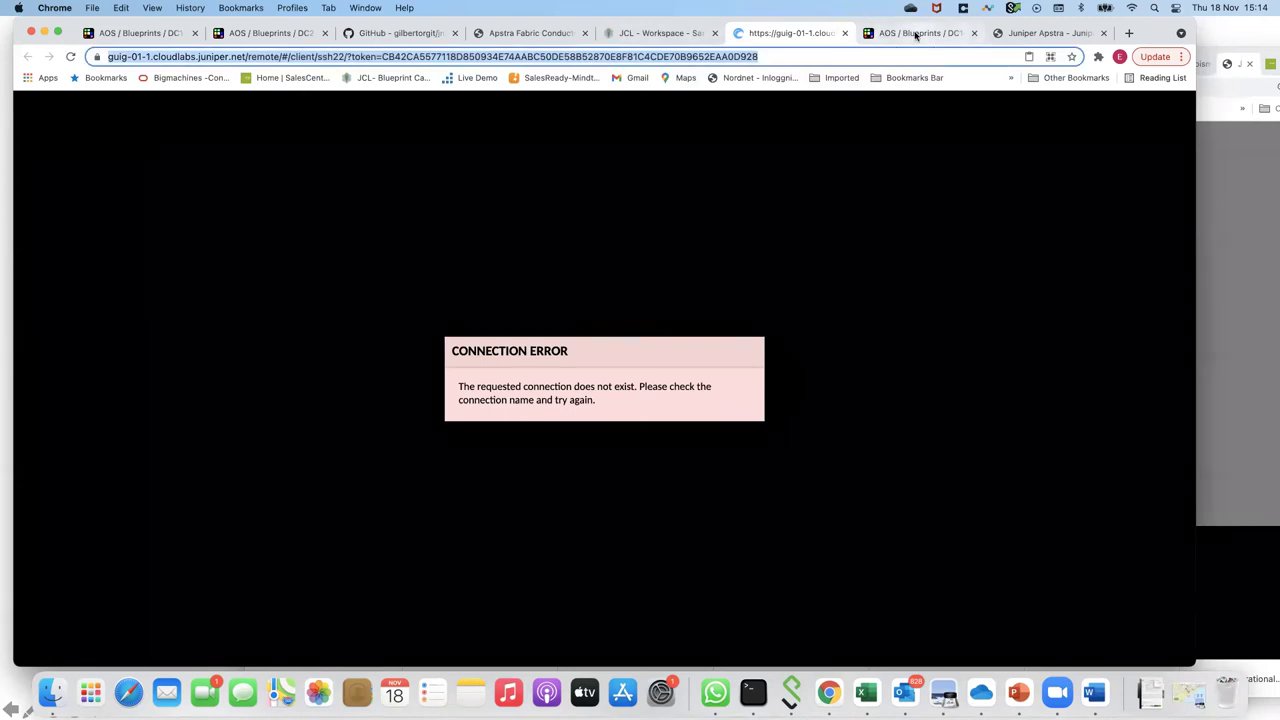
Step: Switch to the DC1 blueprint and commit the staged configlet with the revision description "Add nameserver"
click(916, 34)
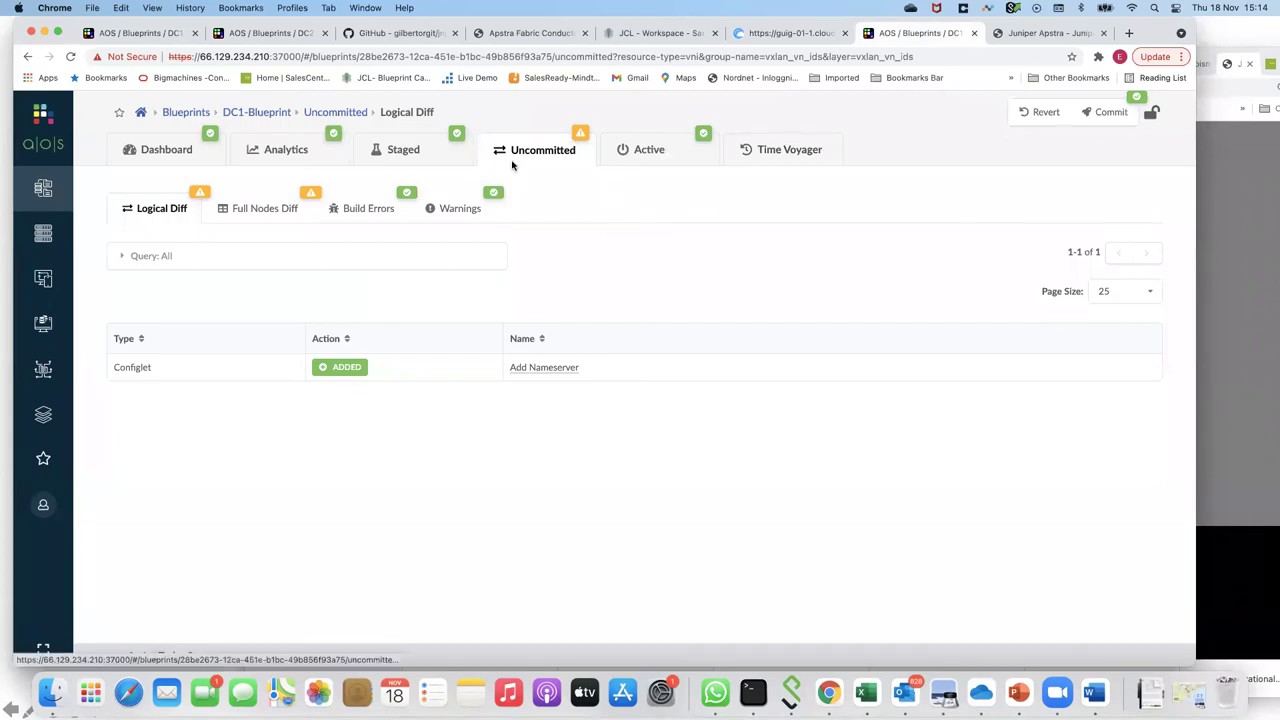
click(1105, 118)
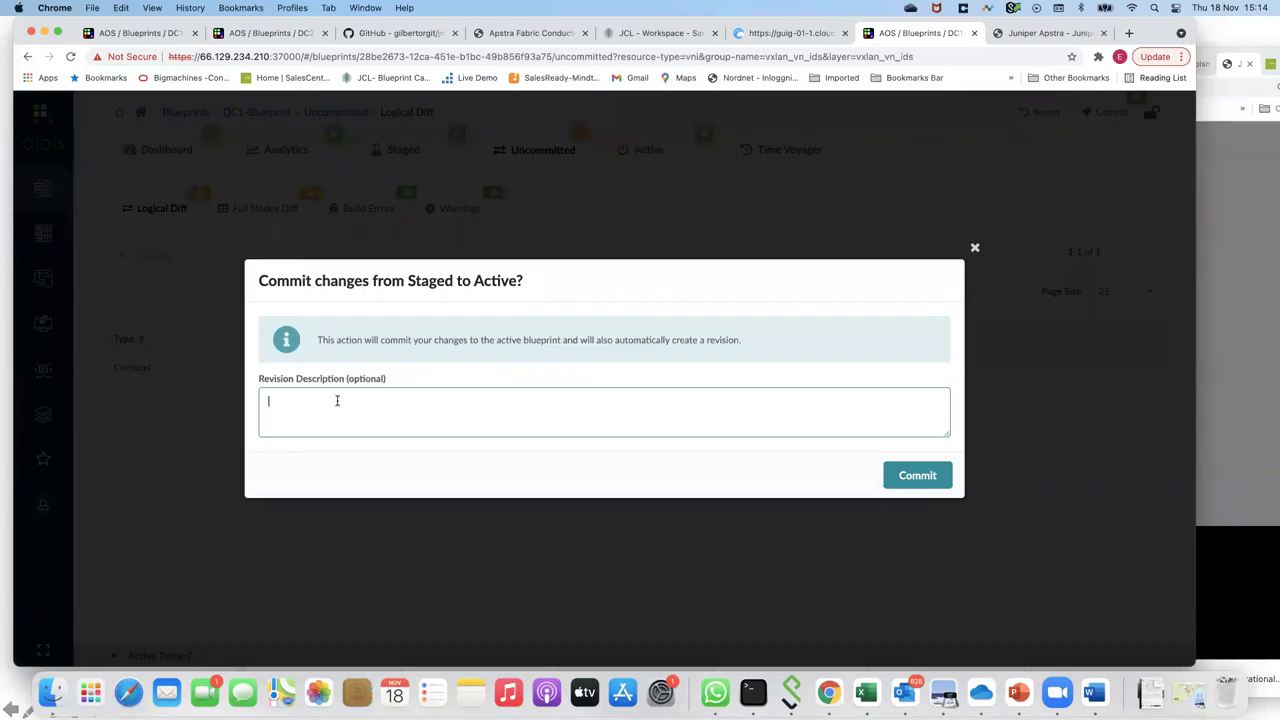
text(Add nameserver)
click(919, 476)
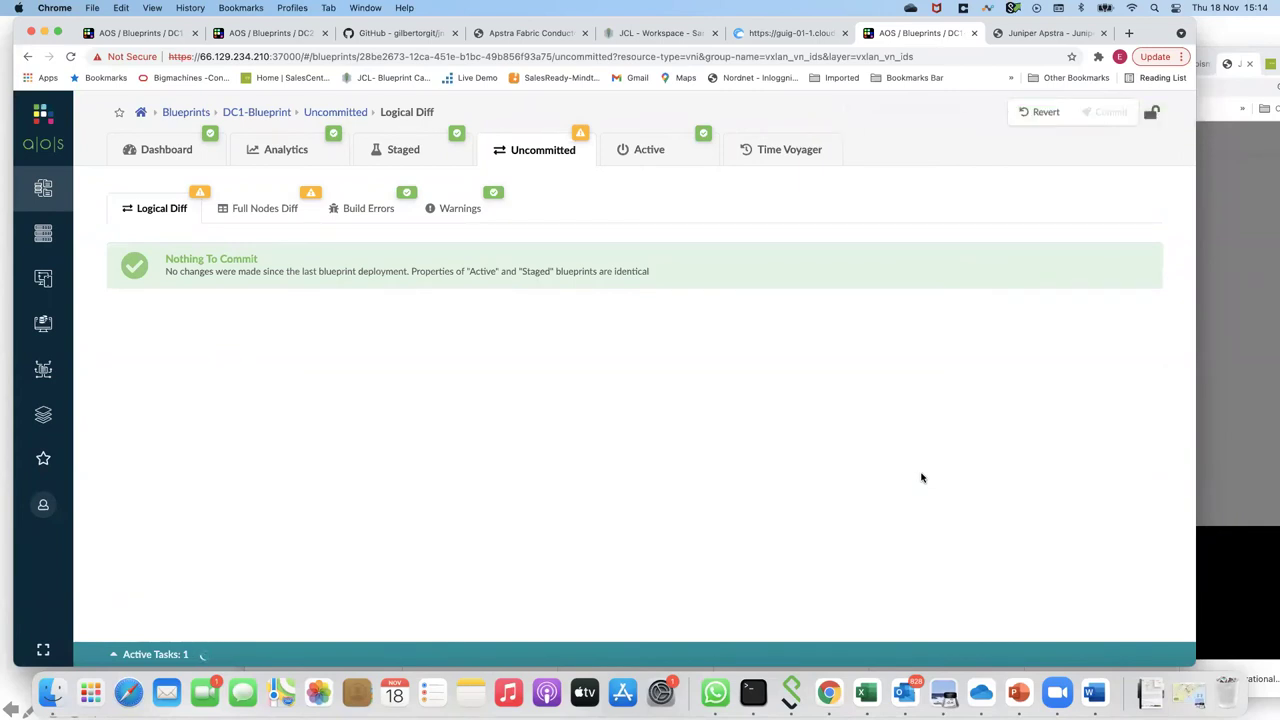
Step: Examine the name-server section in the active telemetry config of dc1_rack2_001_leaf1
click(652, 155)
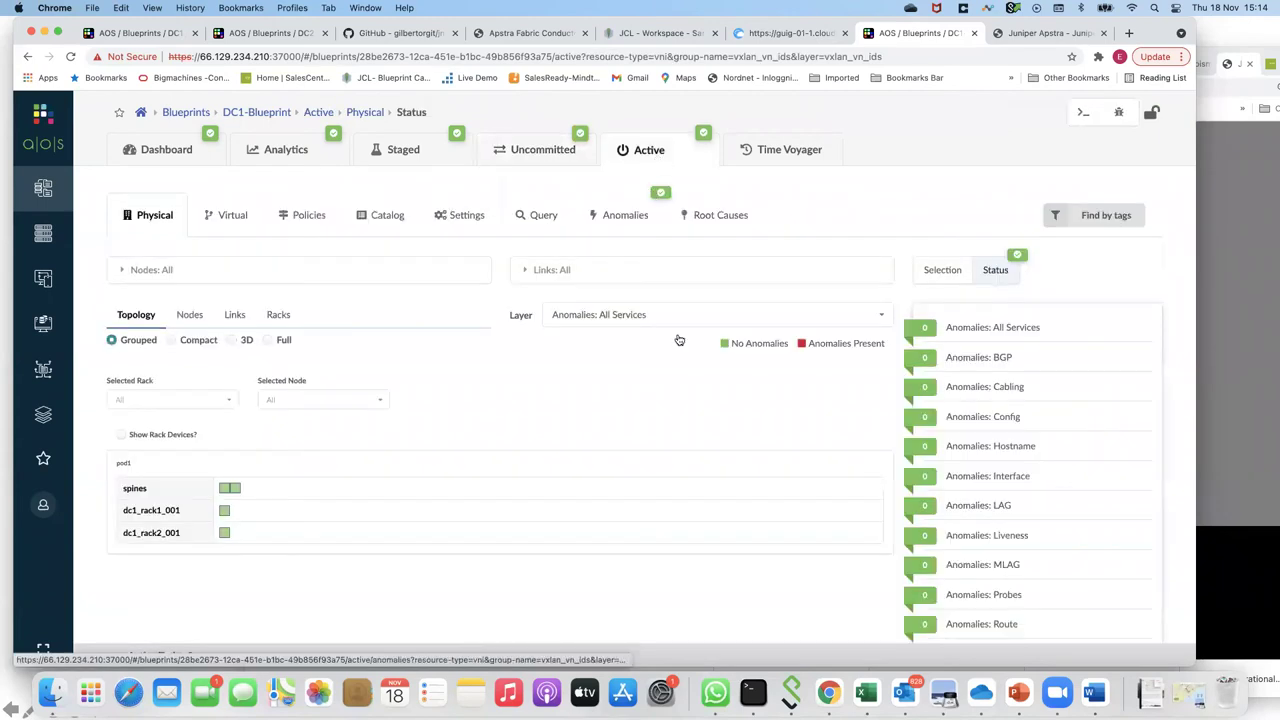
scroll(360, 482, down, 3)
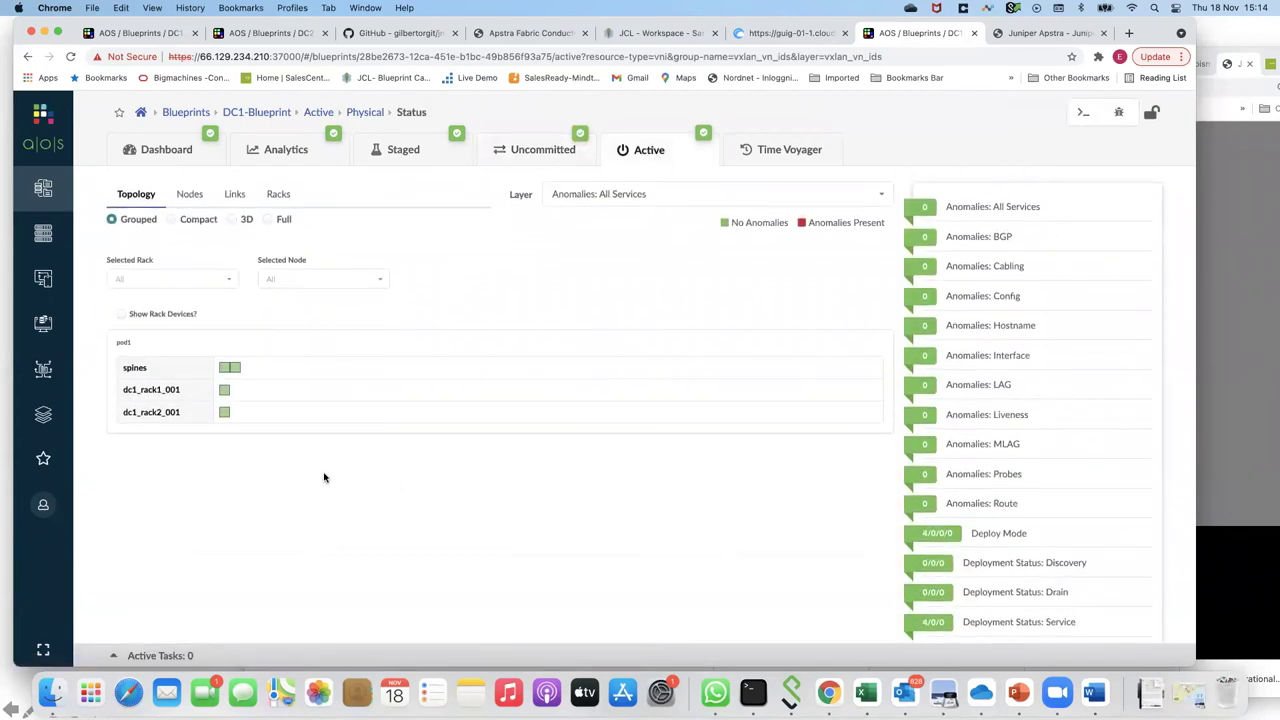
click(226, 402)
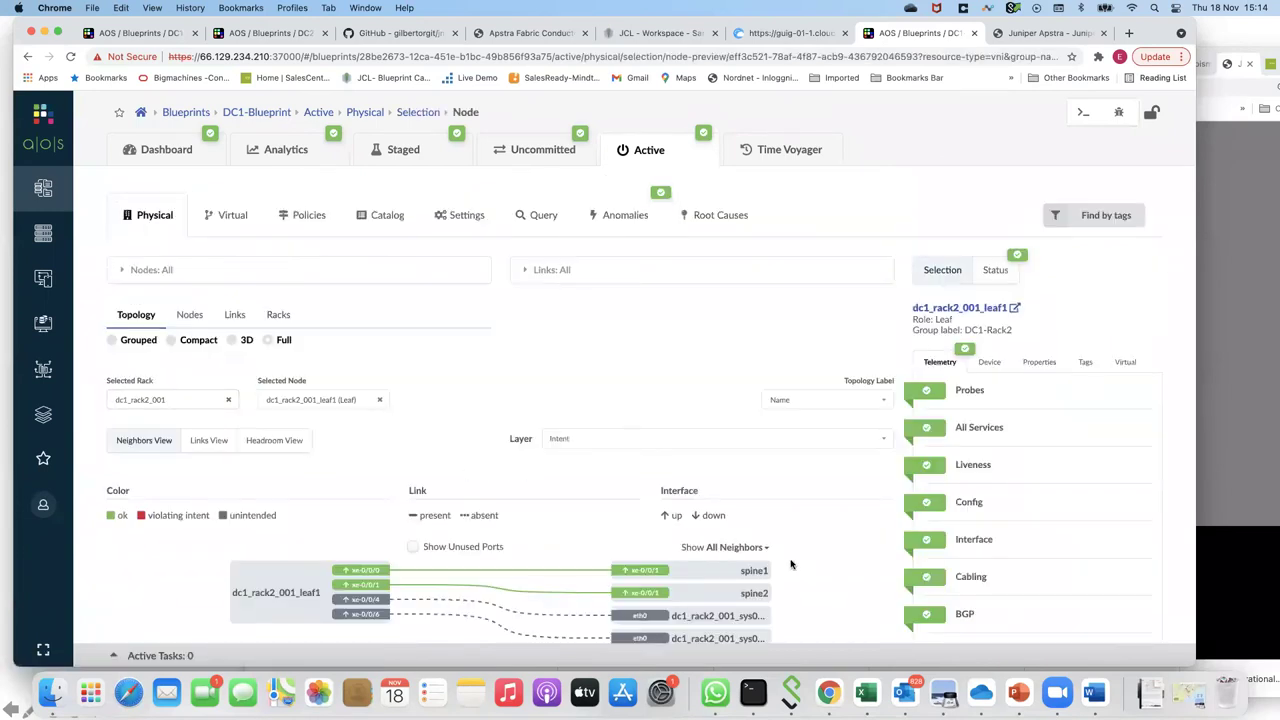
scroll(918, 370, down, 3)
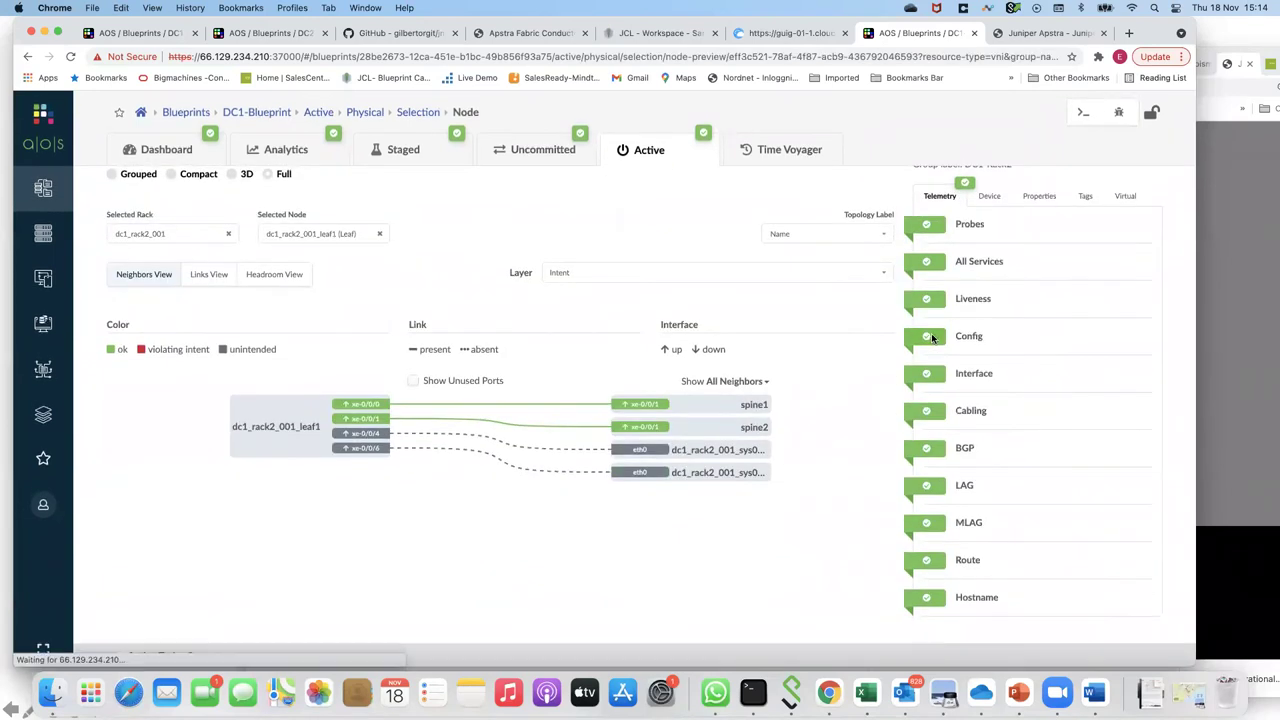
click(932, 338)
scroll(300, 425, down, 1)
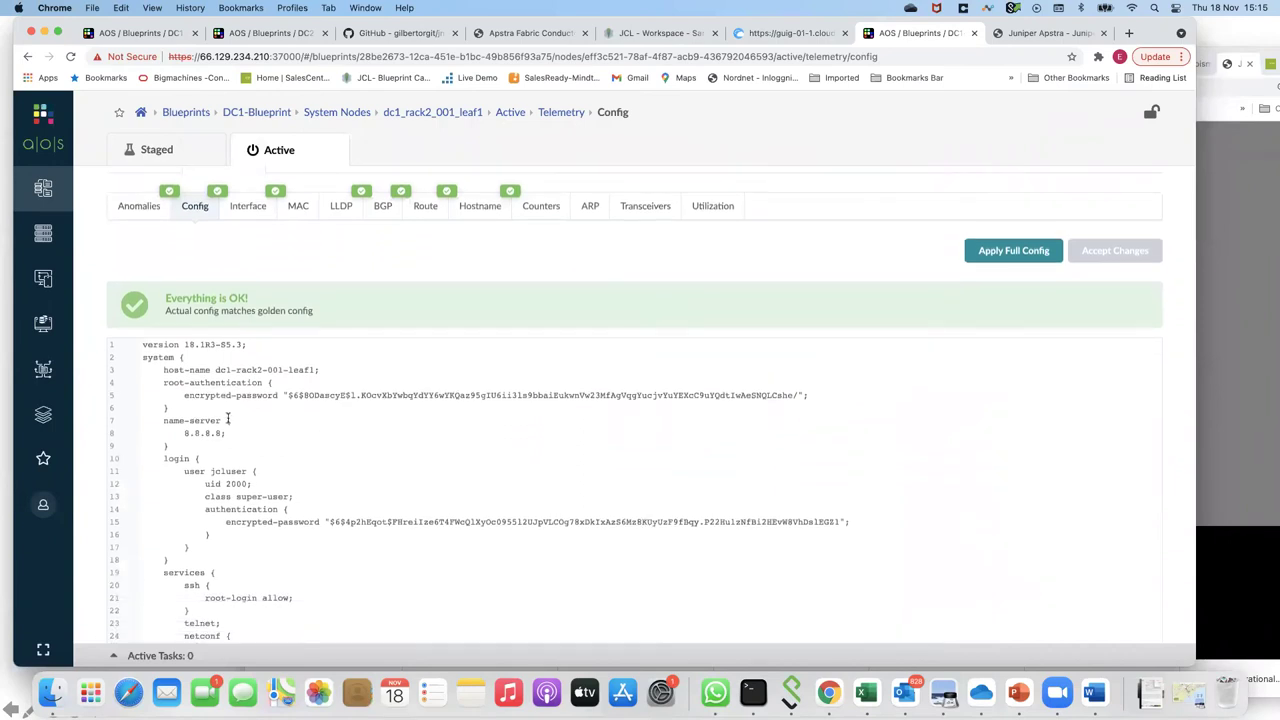
drag(163, 419, 169, 444)
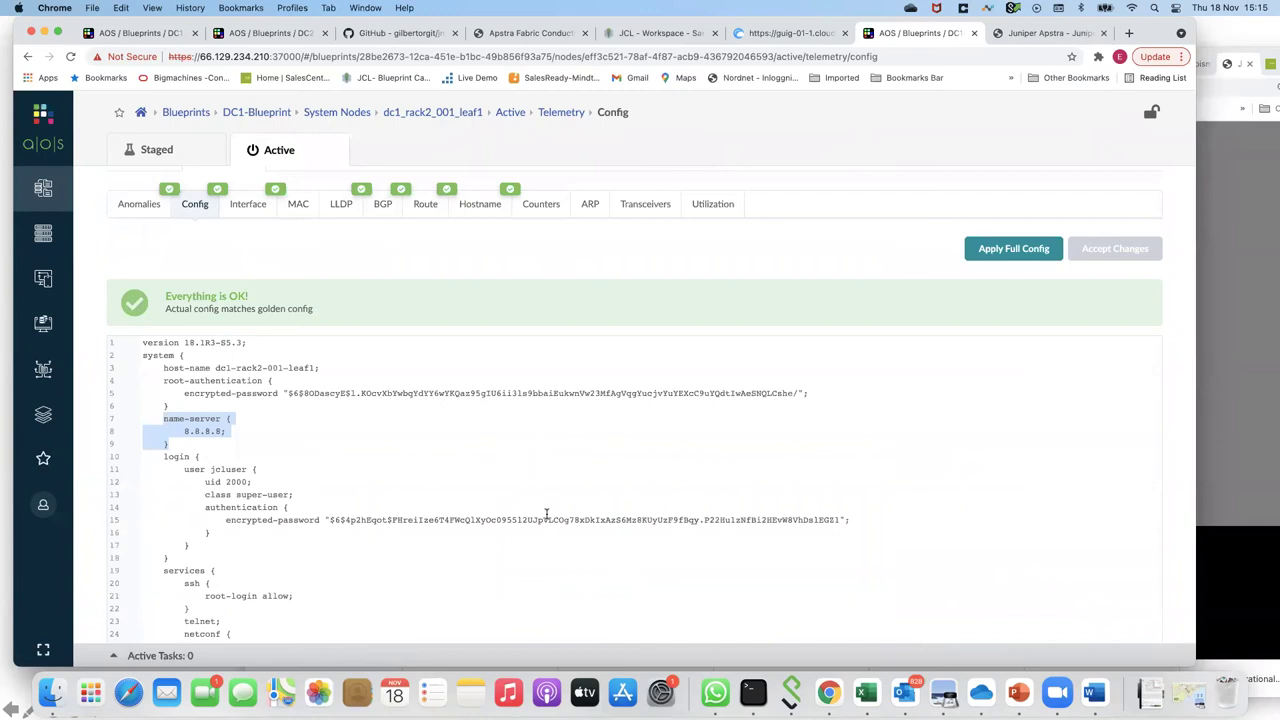
scroll(546, 514, up, 1)
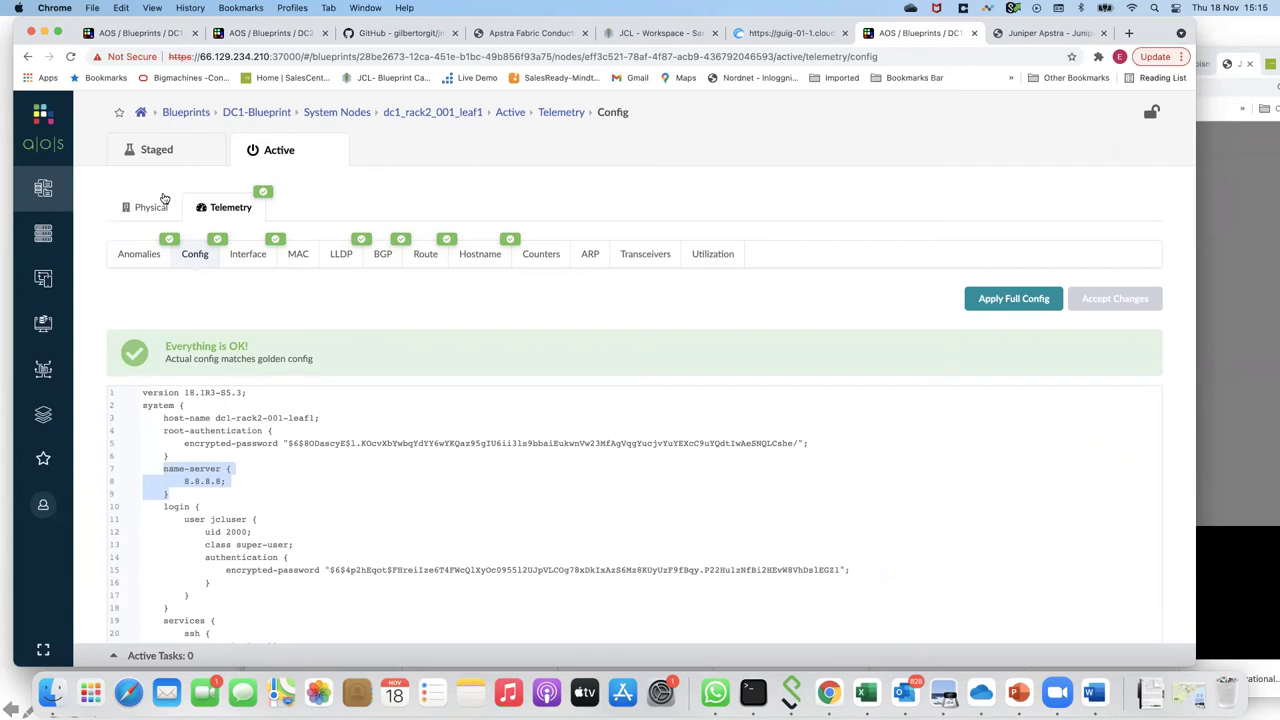
Step: Roll the staged DC1 blueprint back to the "First version" revision in Time Voyager
click(327, 117)
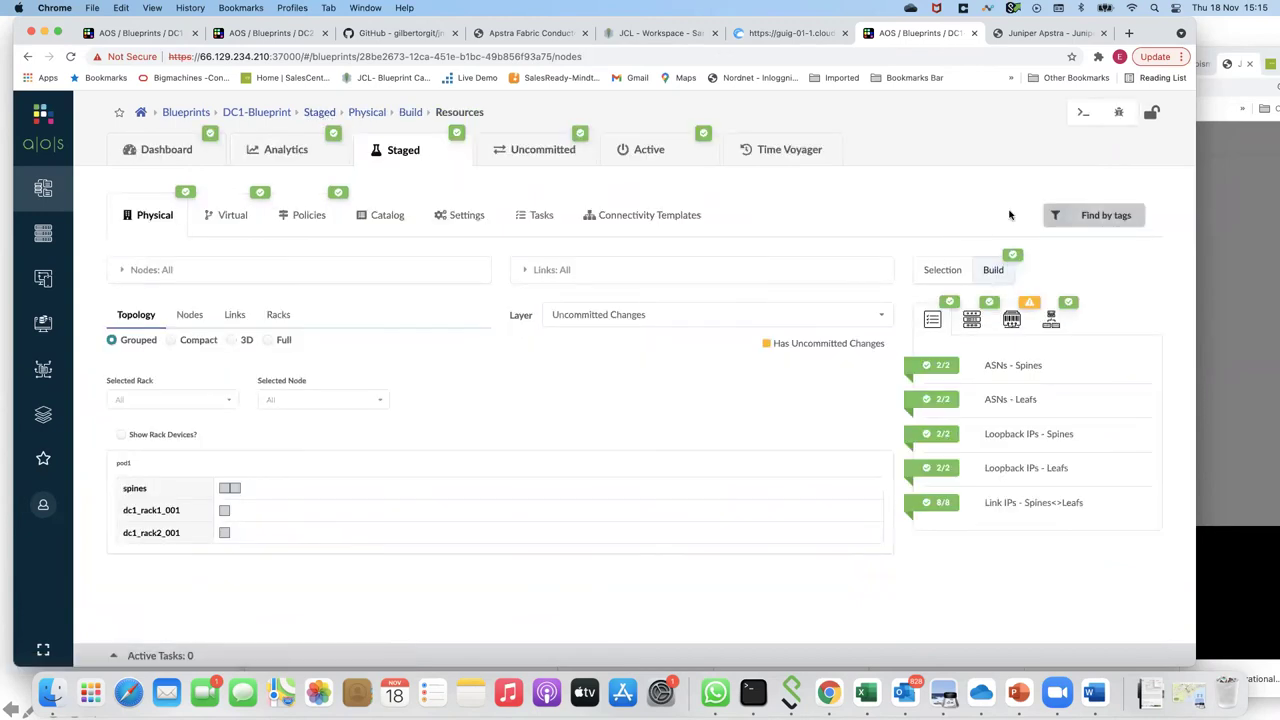
click(778, 155)
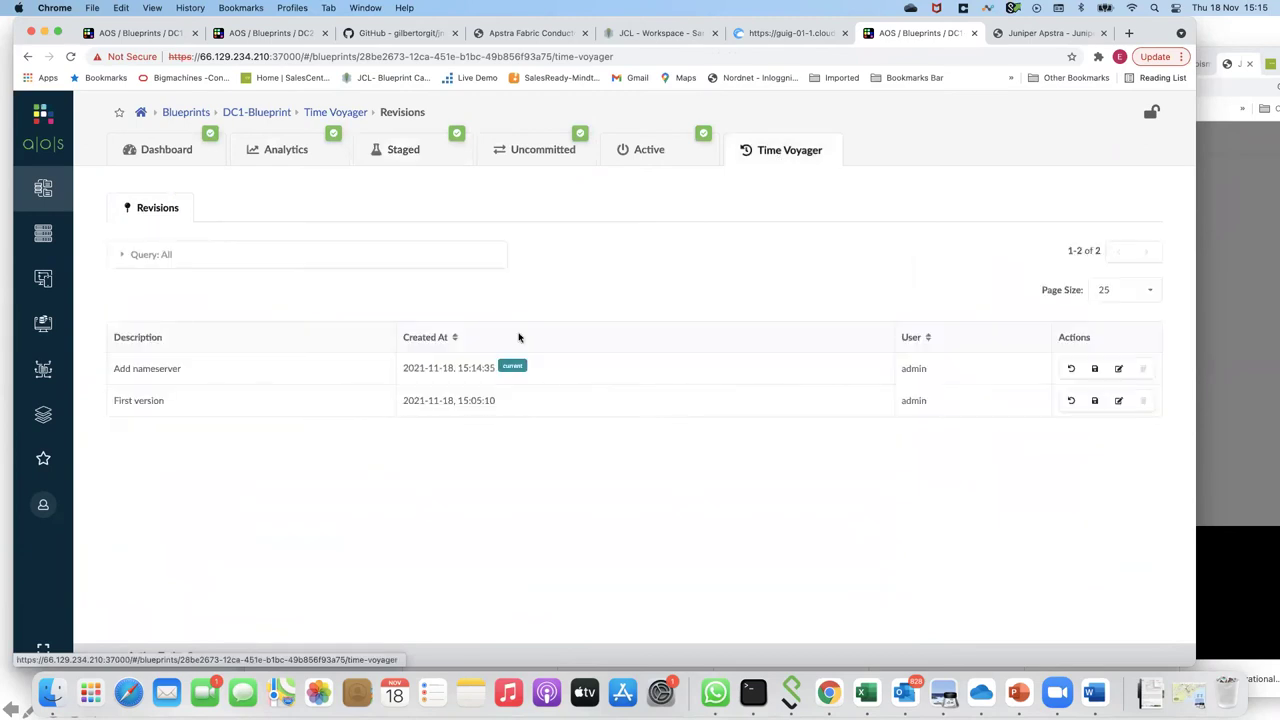
click(1071, 401)
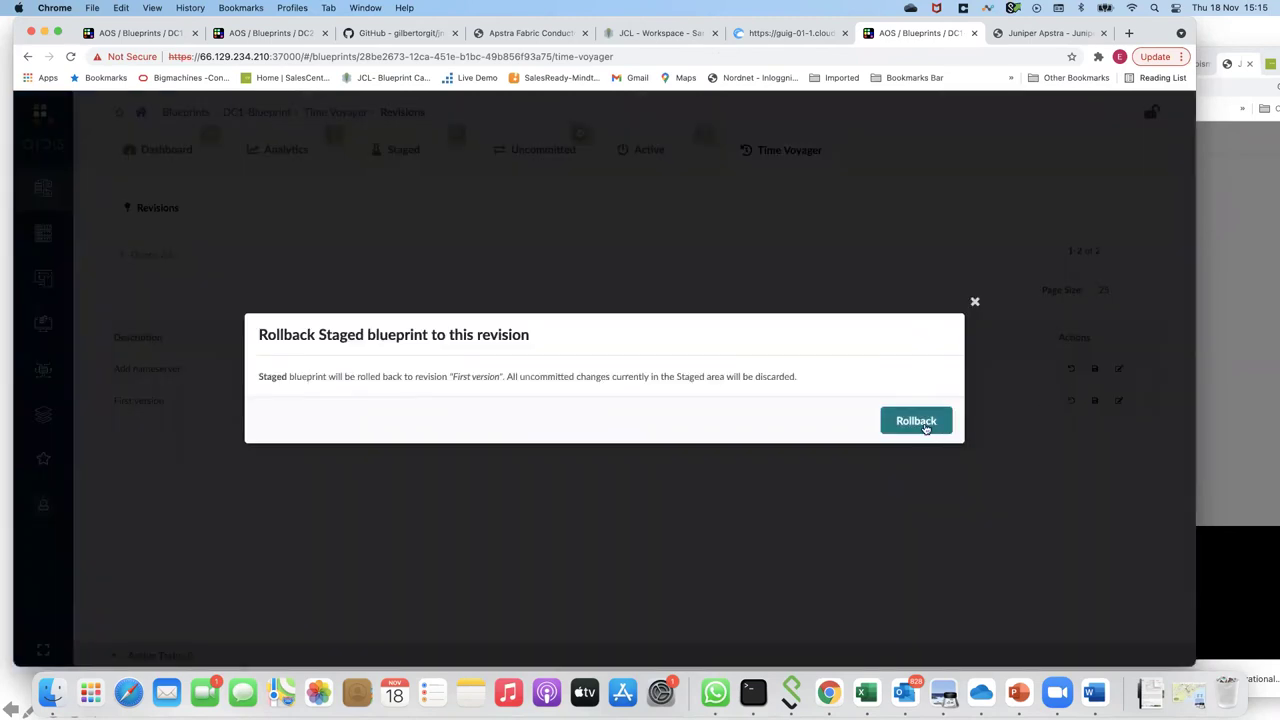
click(916, 422)
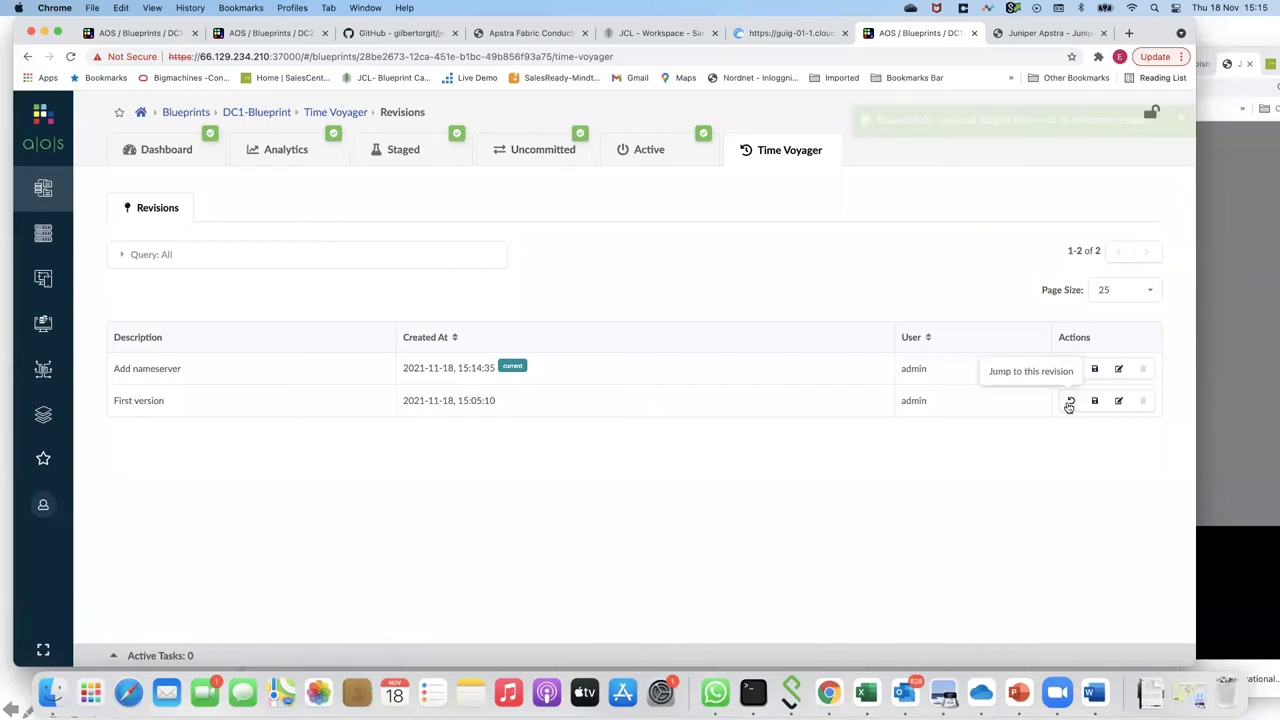
Step: Try to commit the rolled-back blueprint with the revision description "Remove DNS"
click(507, 150)
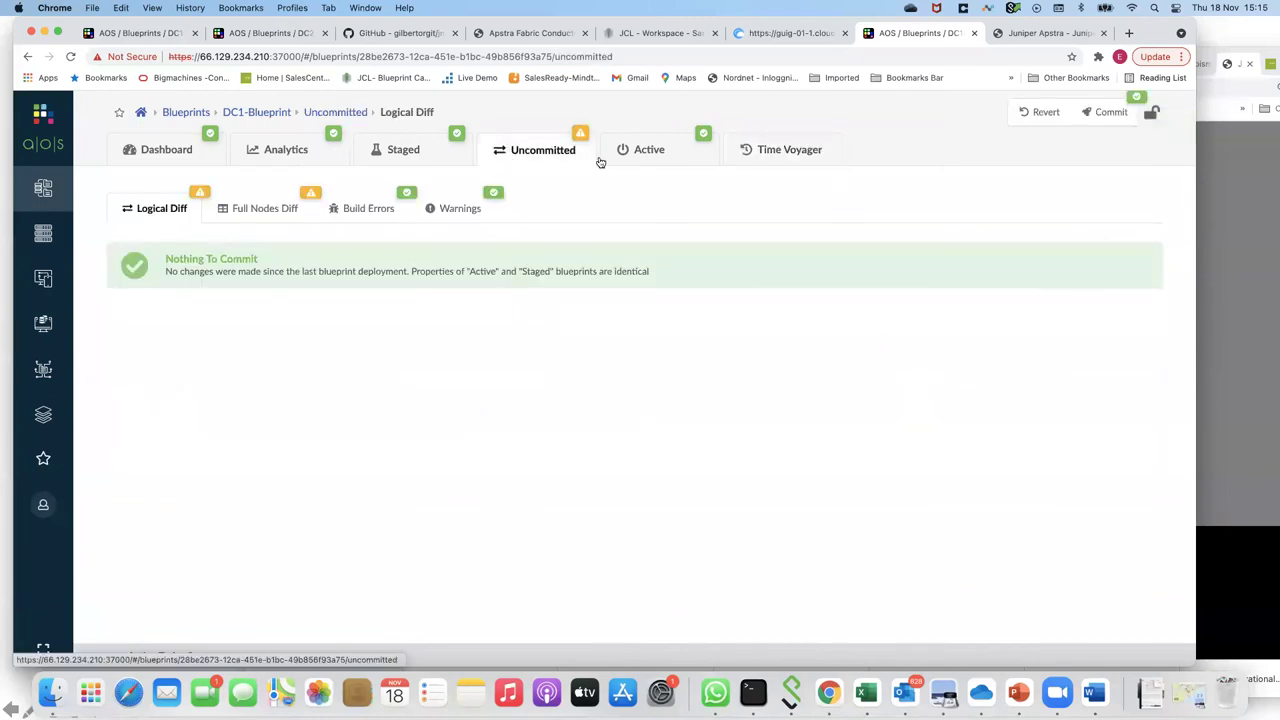
click(1094, 121)
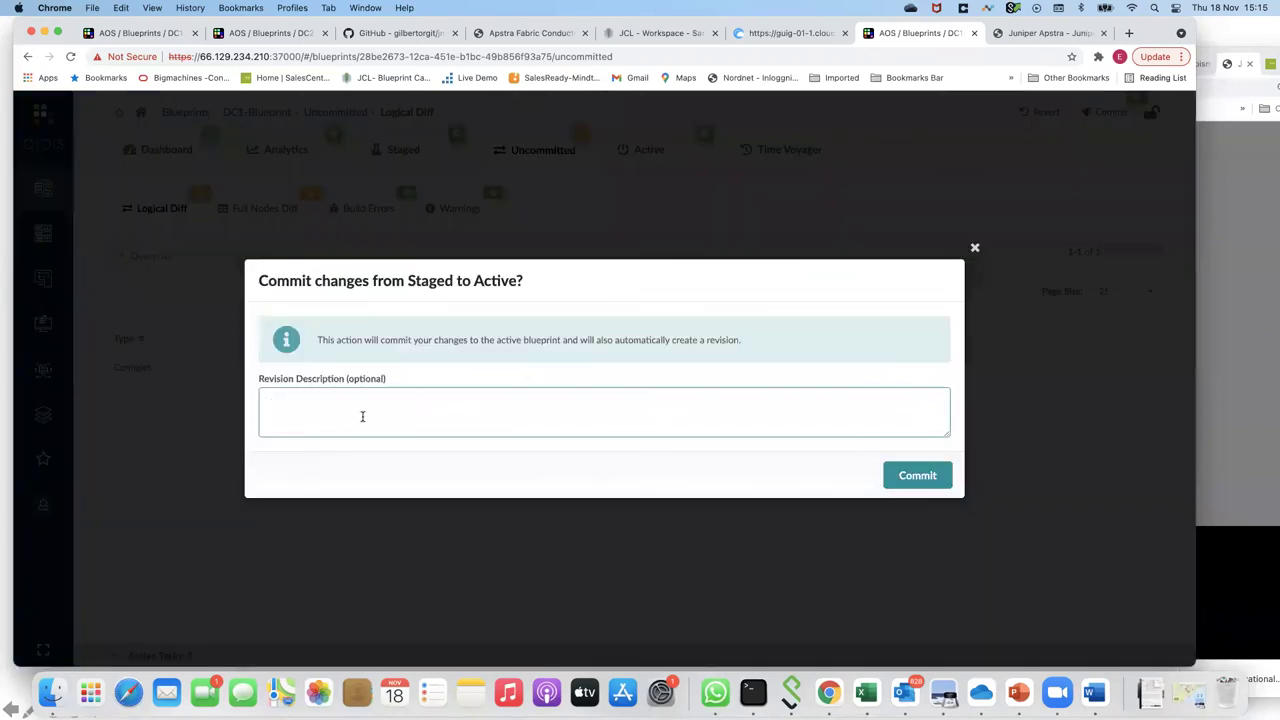
text(Remove DNS)
click(890, 478)
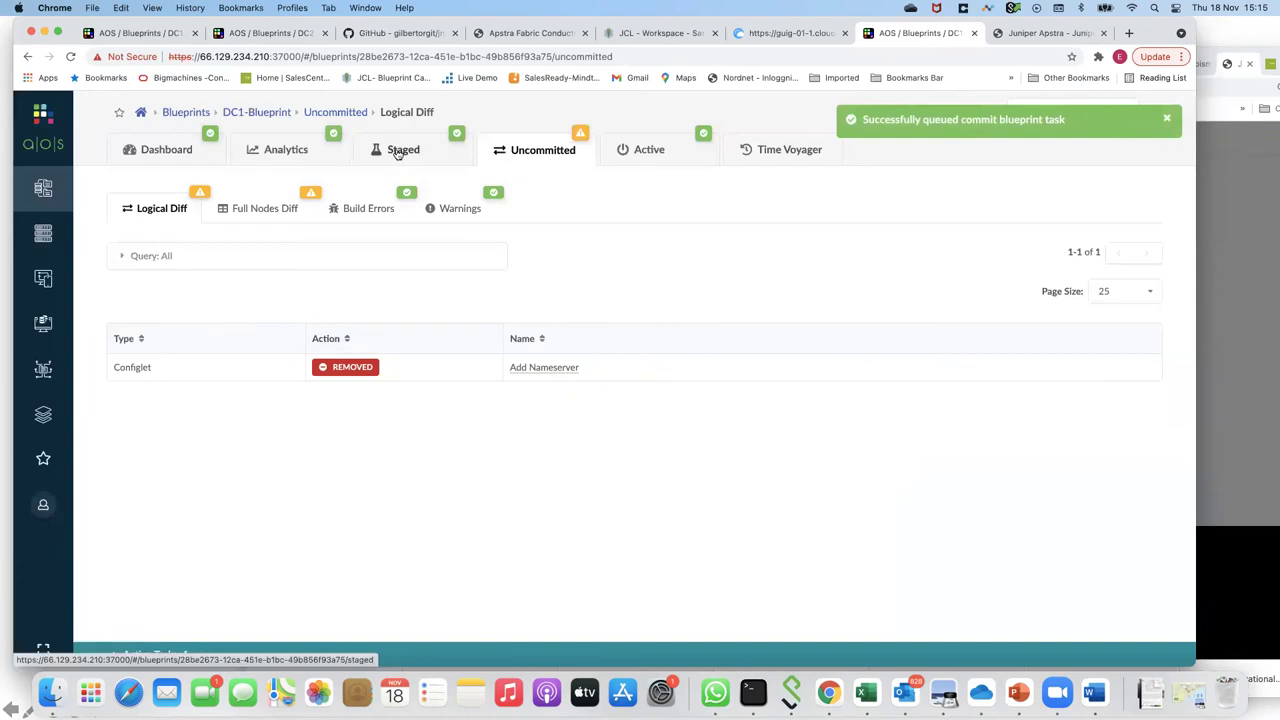
Step: Check the active config of dc1_rack2_001_leaf1 again for the name-server entry after the rollback commit
click(657, 151)
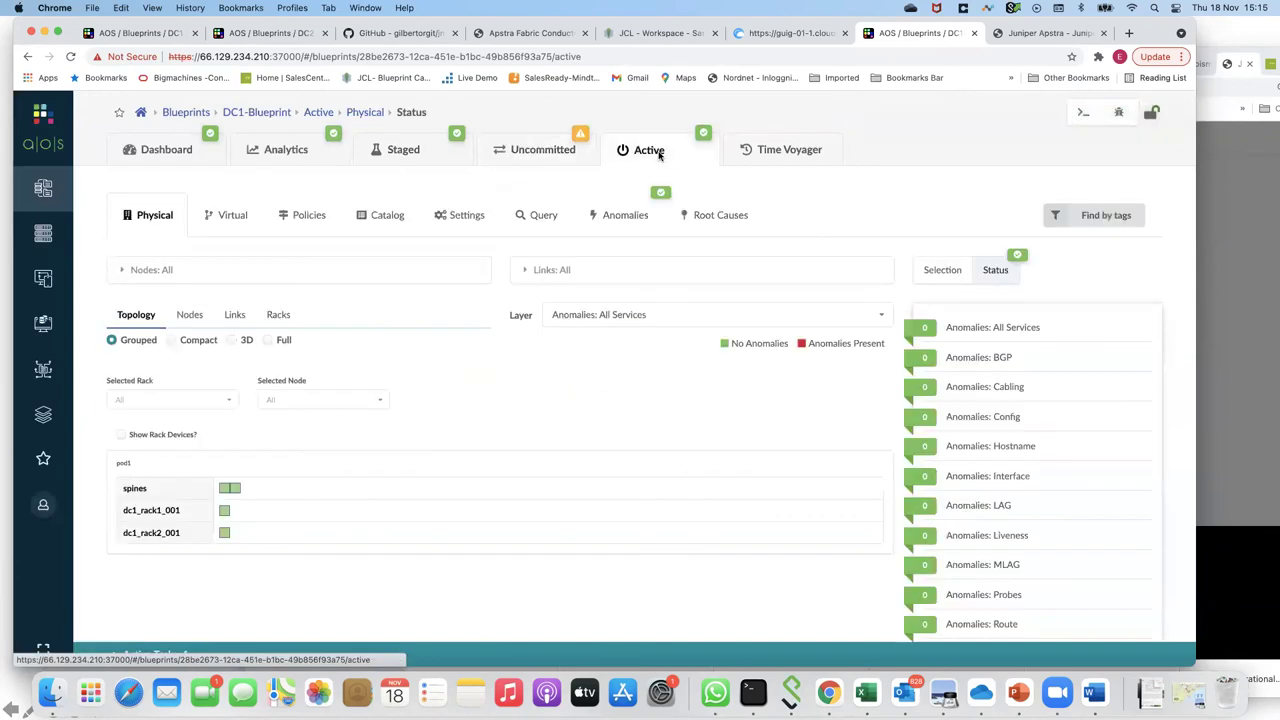
mouse_move(224, 533)
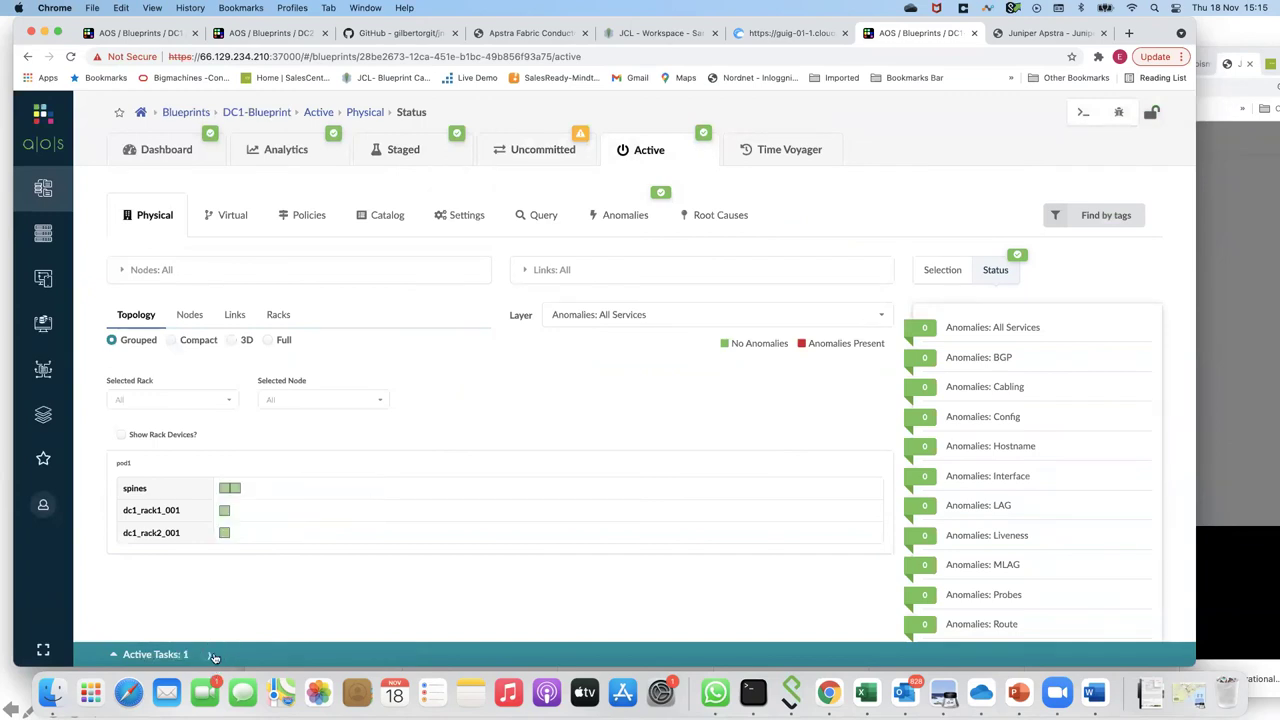
click(225, 533)
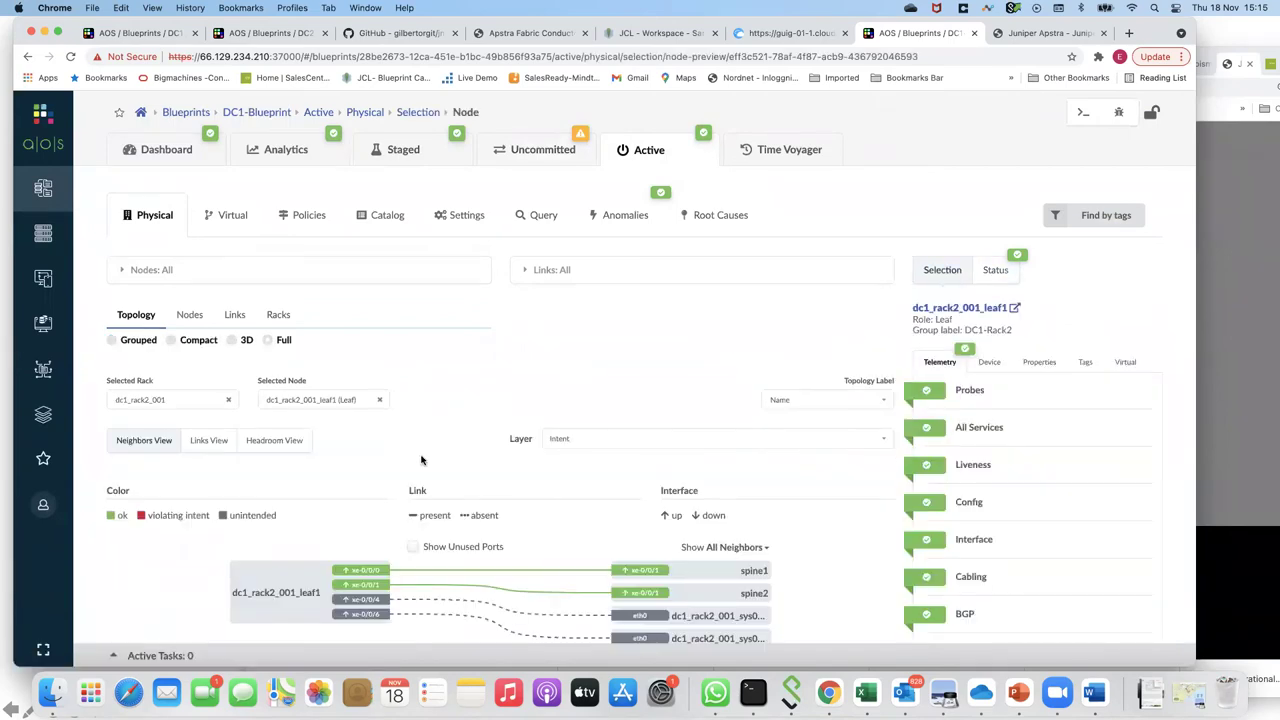
scroll(794, 489, down, 5)
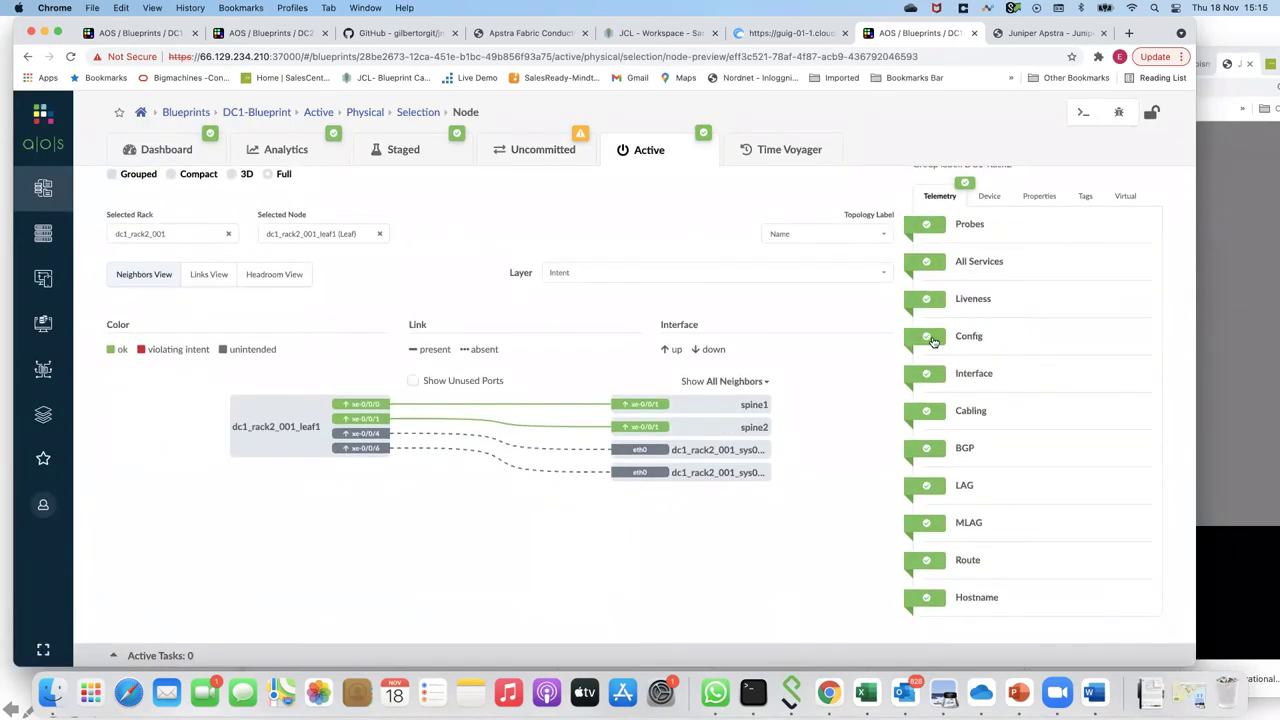
click(951, 336)
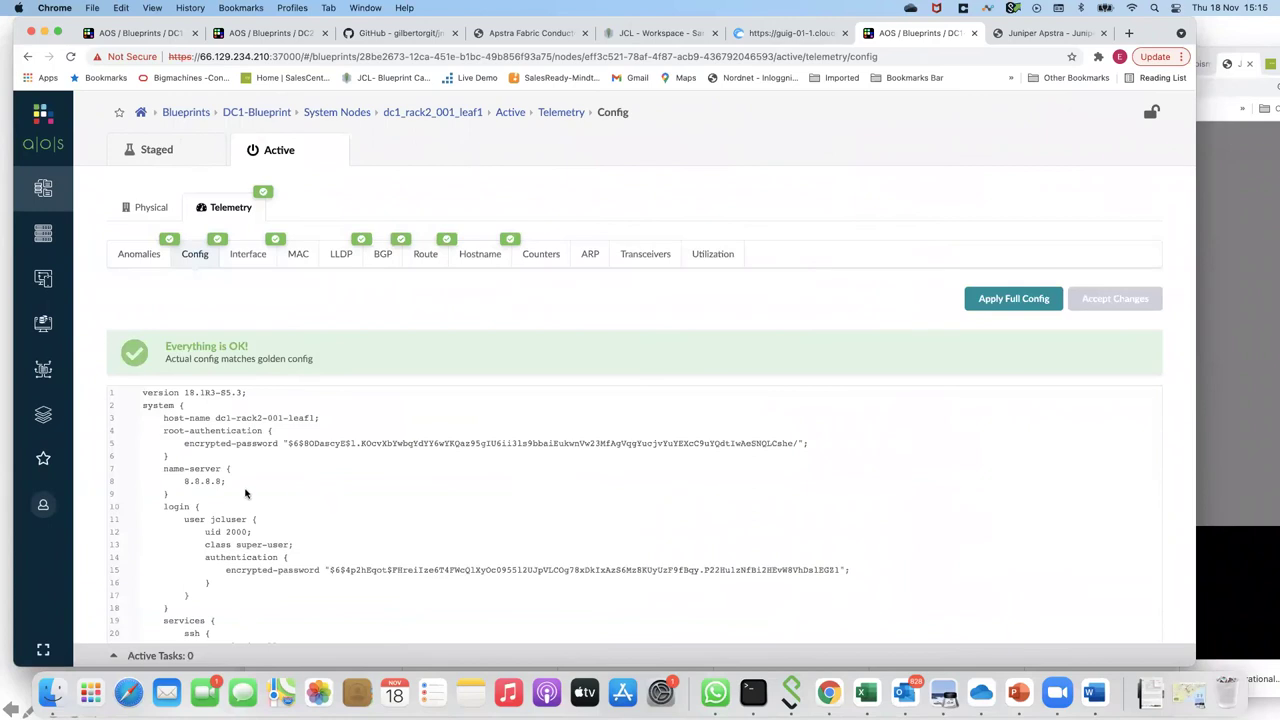
drag(228, 482, 145, 463)
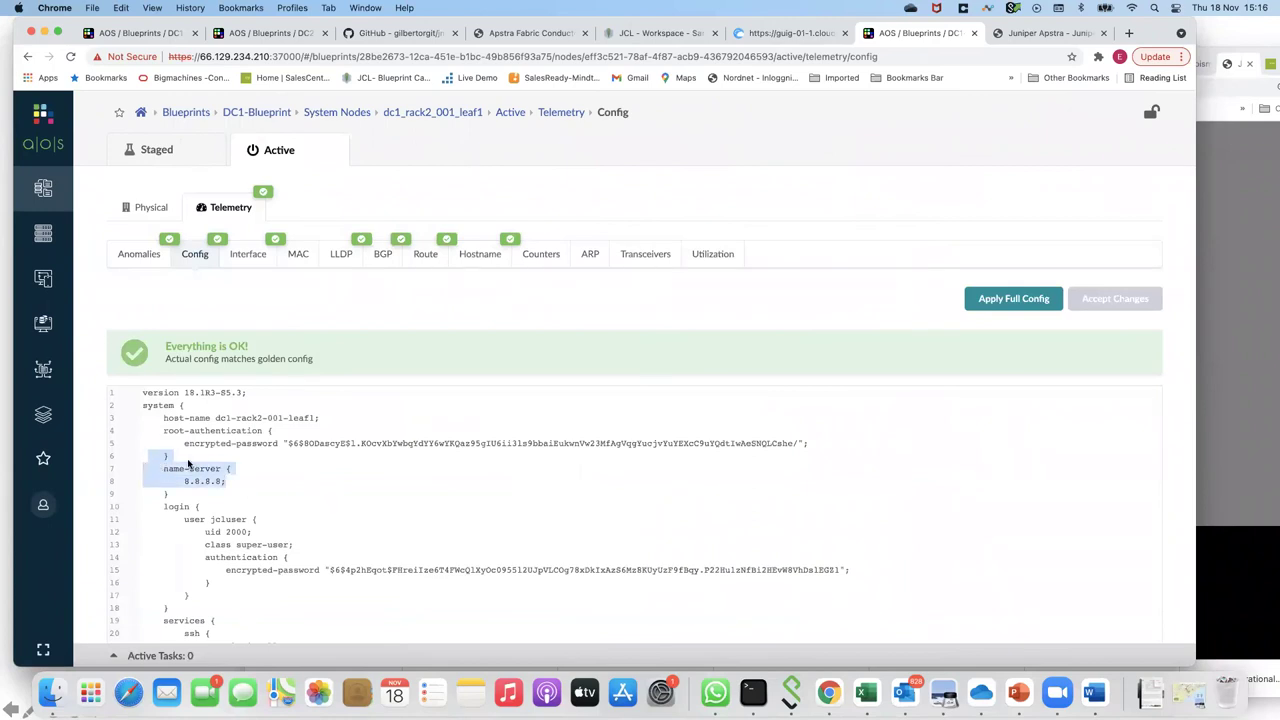
Step: Repeat the Time Voyager rollback of the staged blueprint to the "First version" revision
click(338, 118)
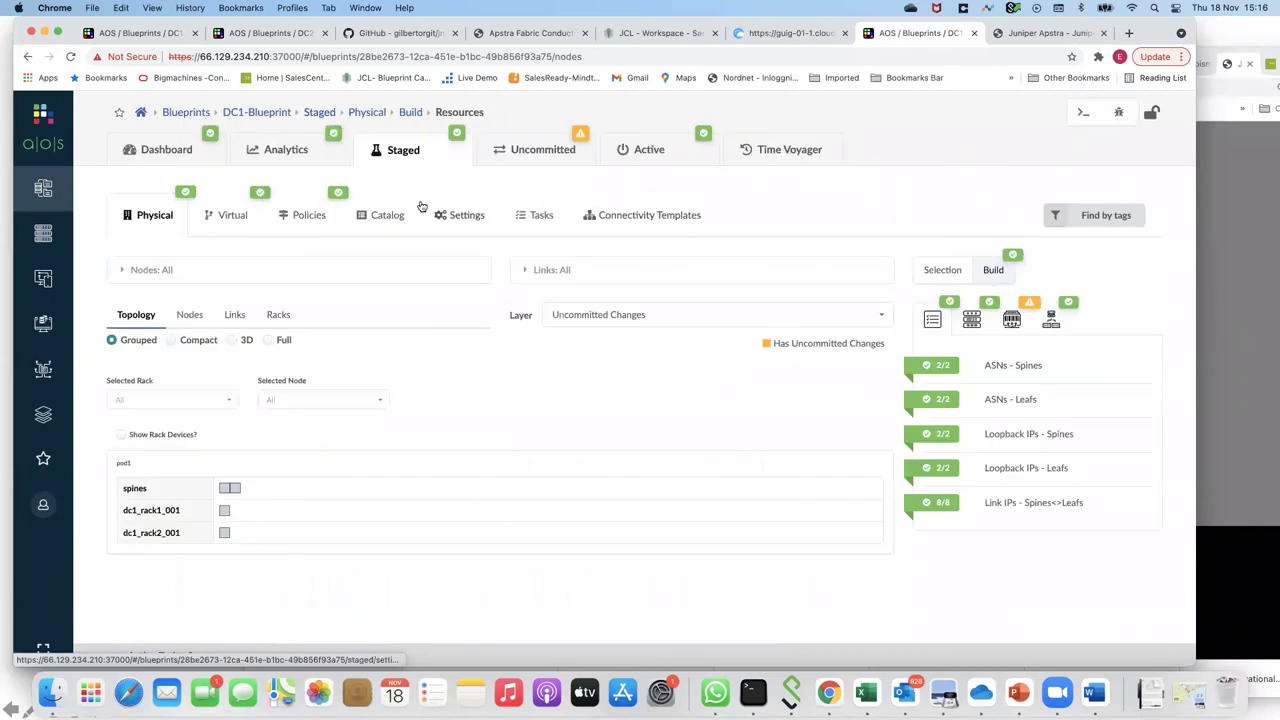
click(760, 150)
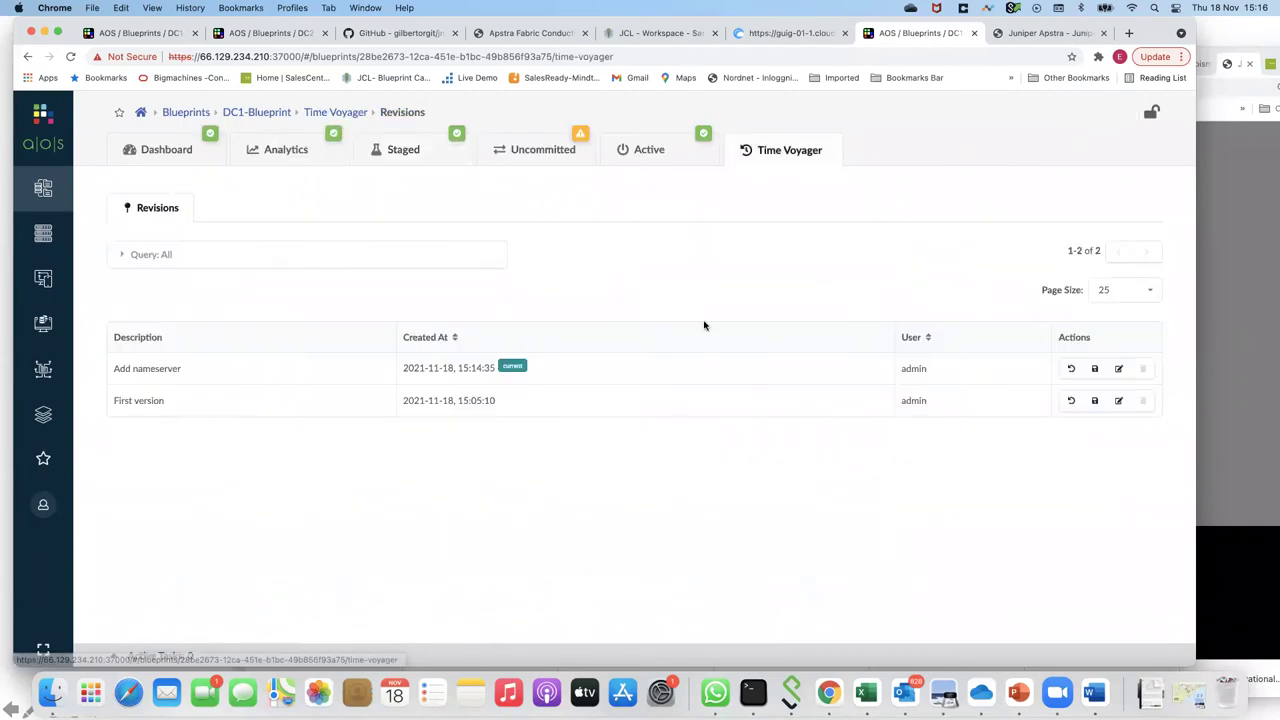
click(1071, 401)
click(916, 421)
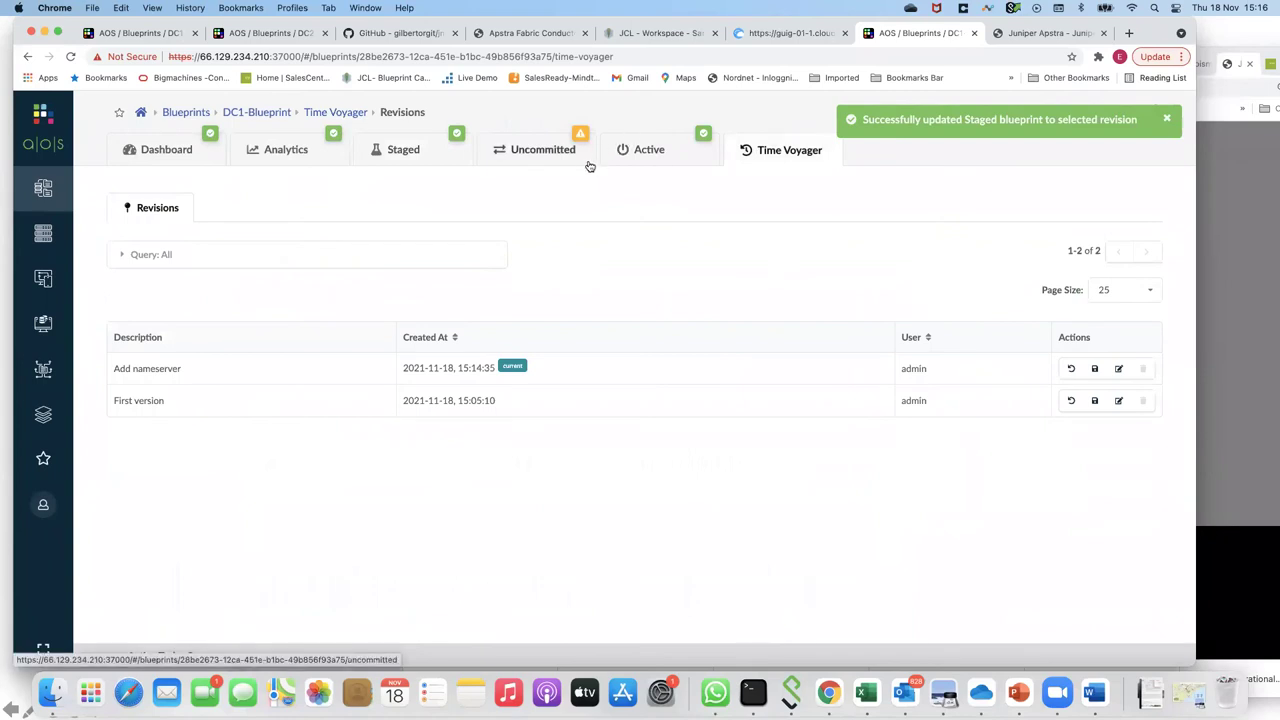
Step: Try to commit the configlet removal with the revision description "No DNS"
click(553, 158)
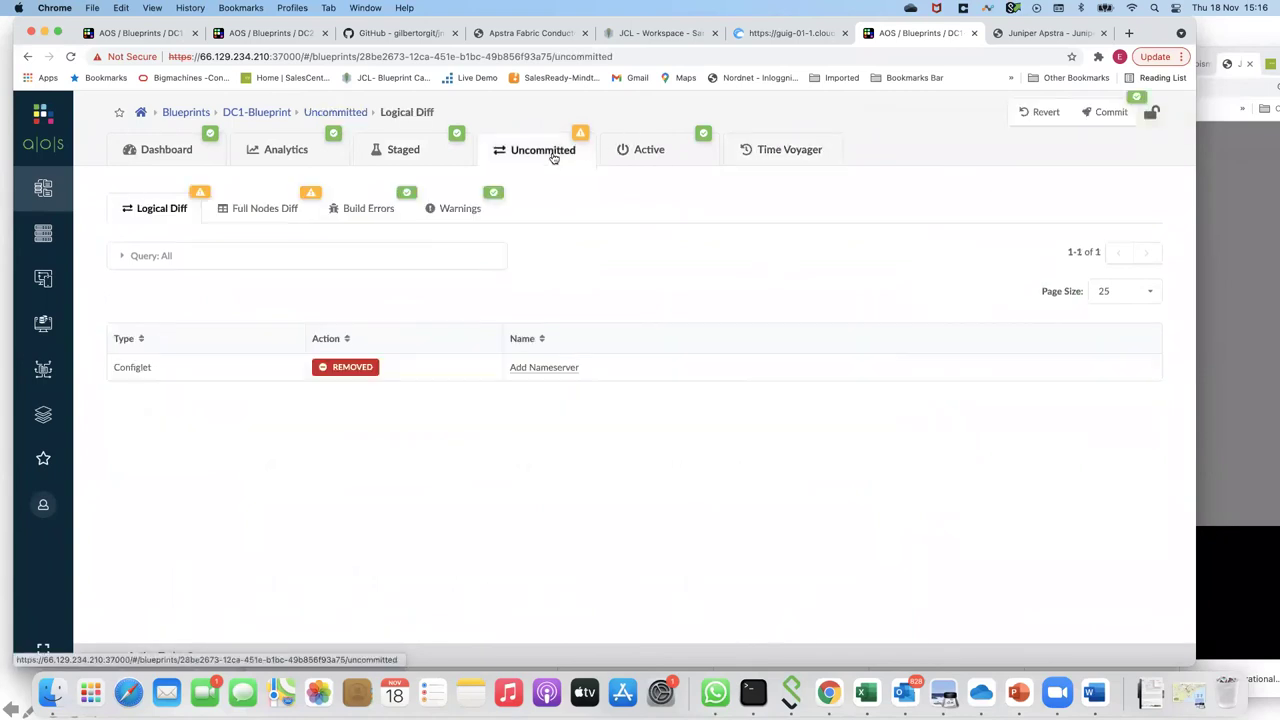
click(1100, 120)
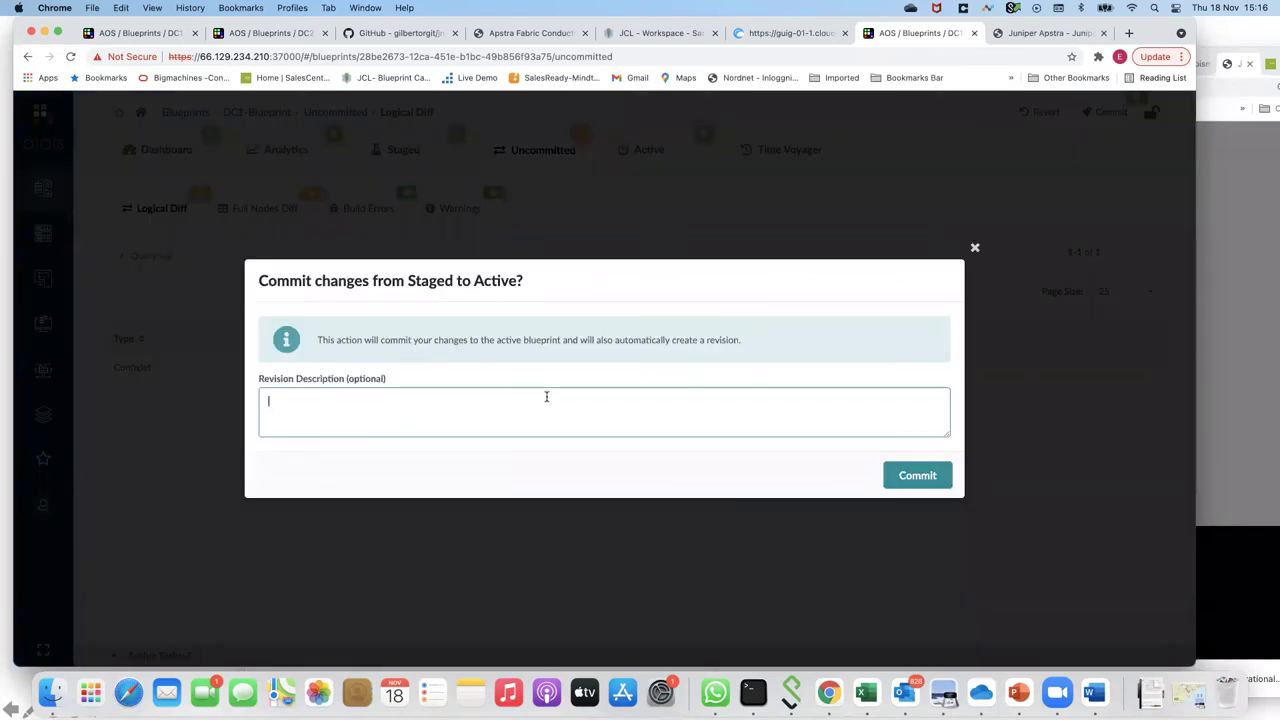
text(No DB)
key(BackSpace)
text(NS)
click(917, 478)
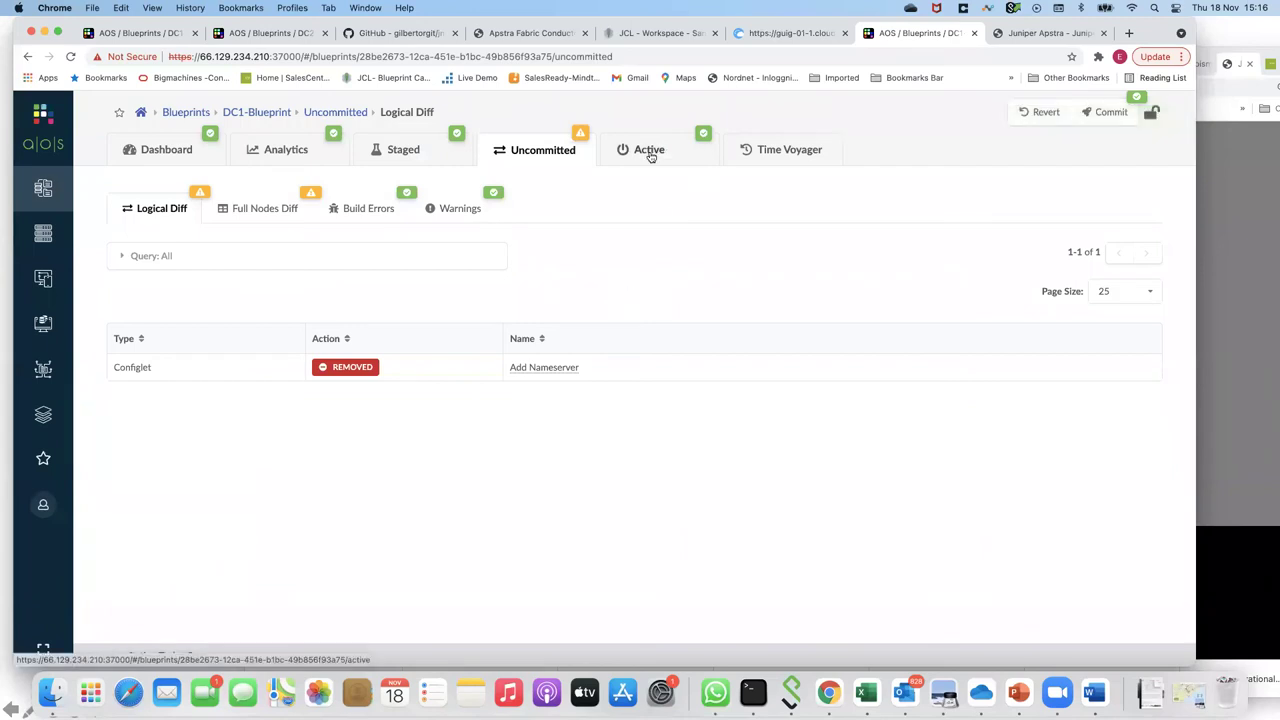
Step: Check the blueprint's revision history and uncommitted changes, dismissing the commit dialog without committing
click(807, 157)
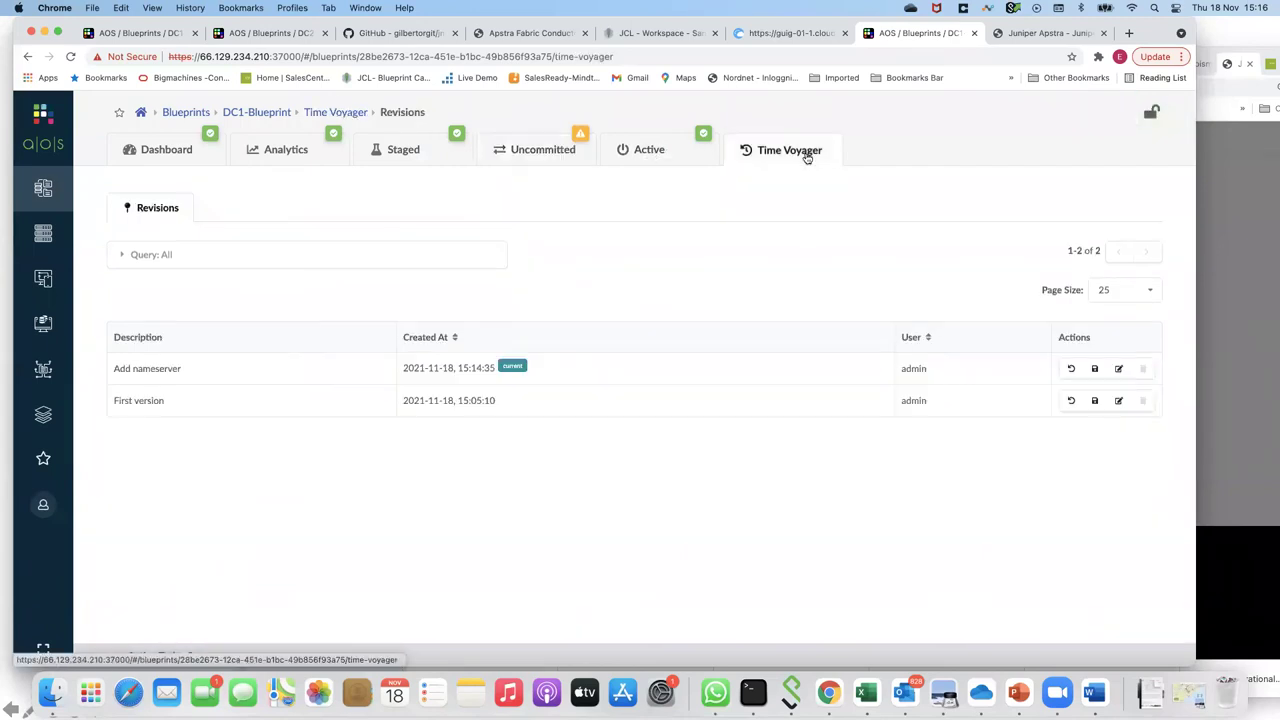
click(543, 151)
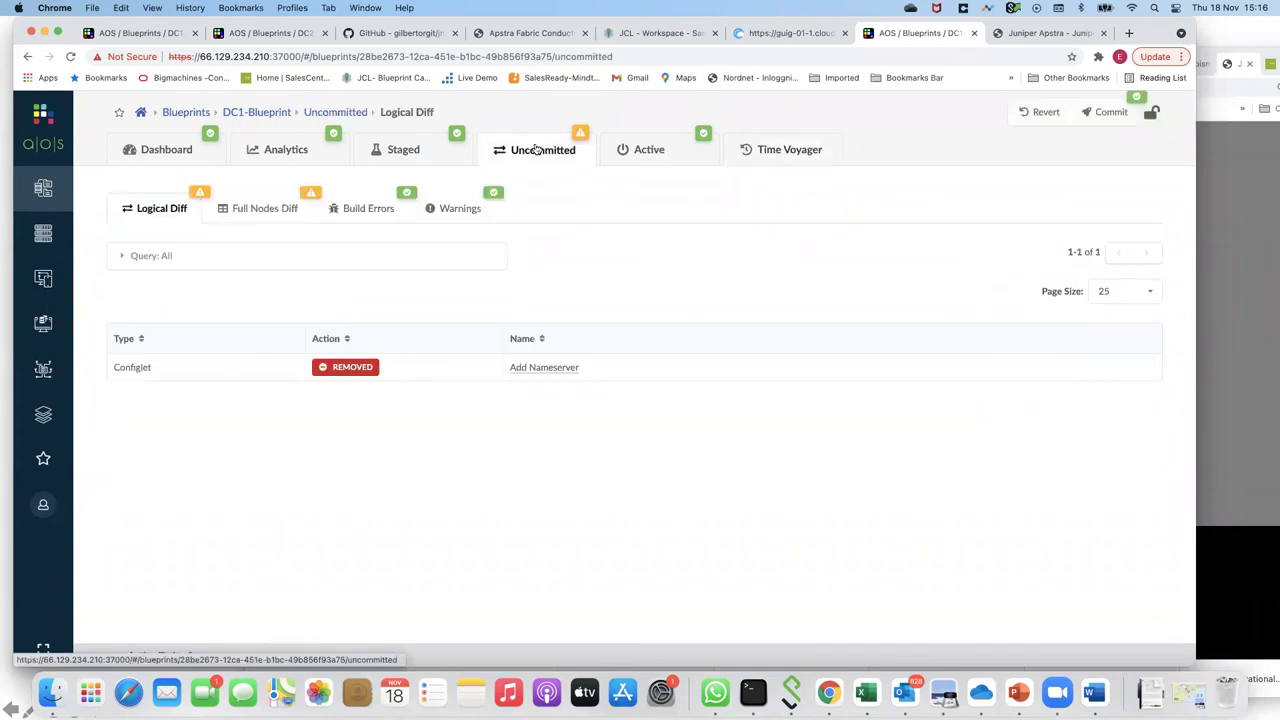
click(1106, 112)
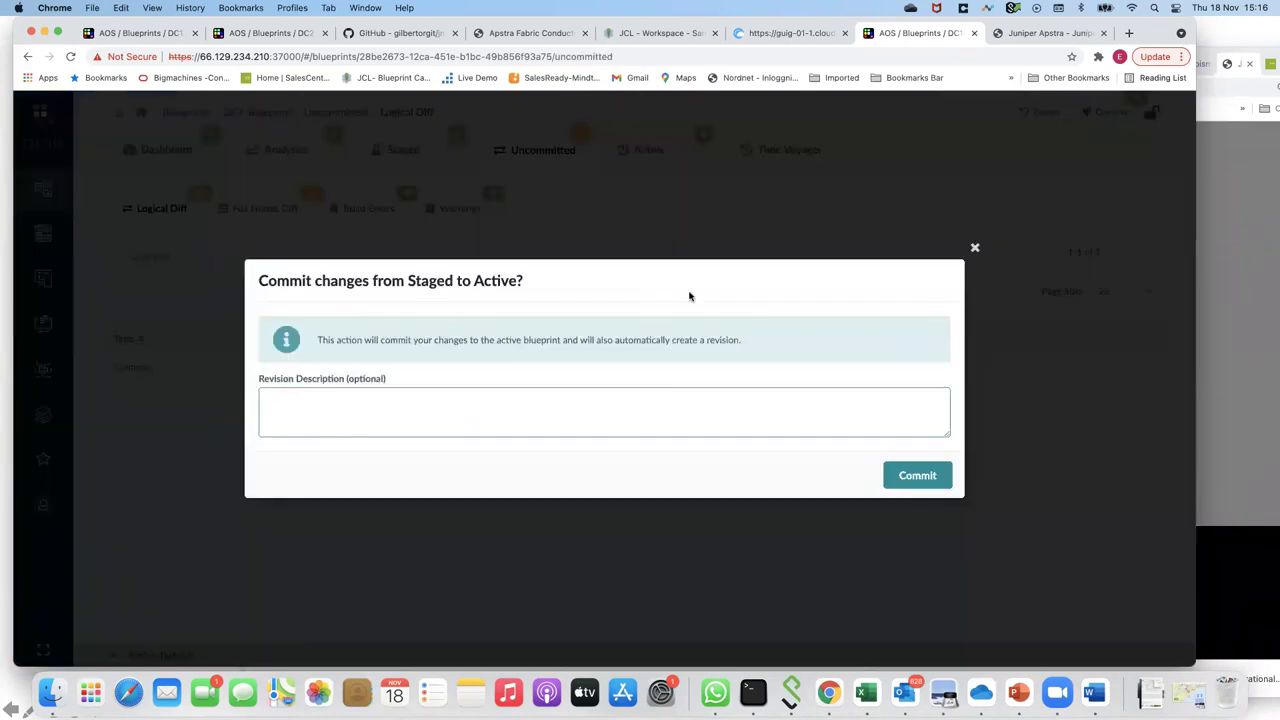
click(976, 248)
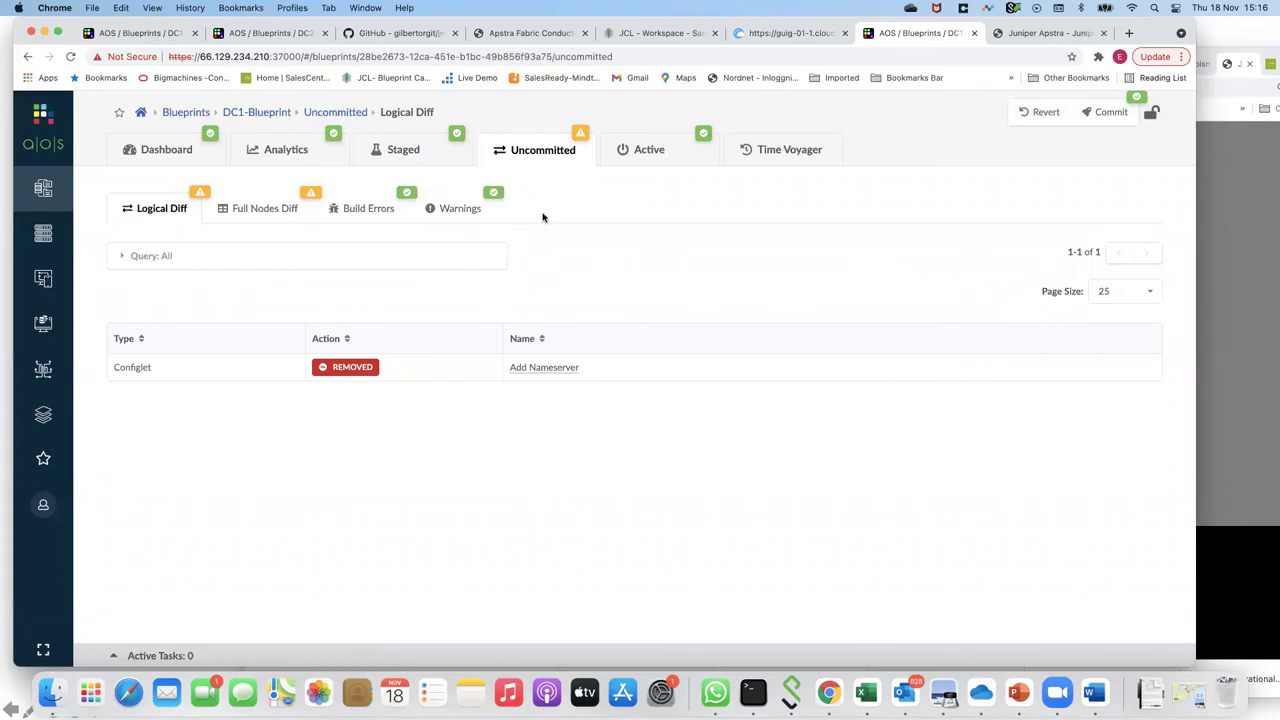
click(766, 151)
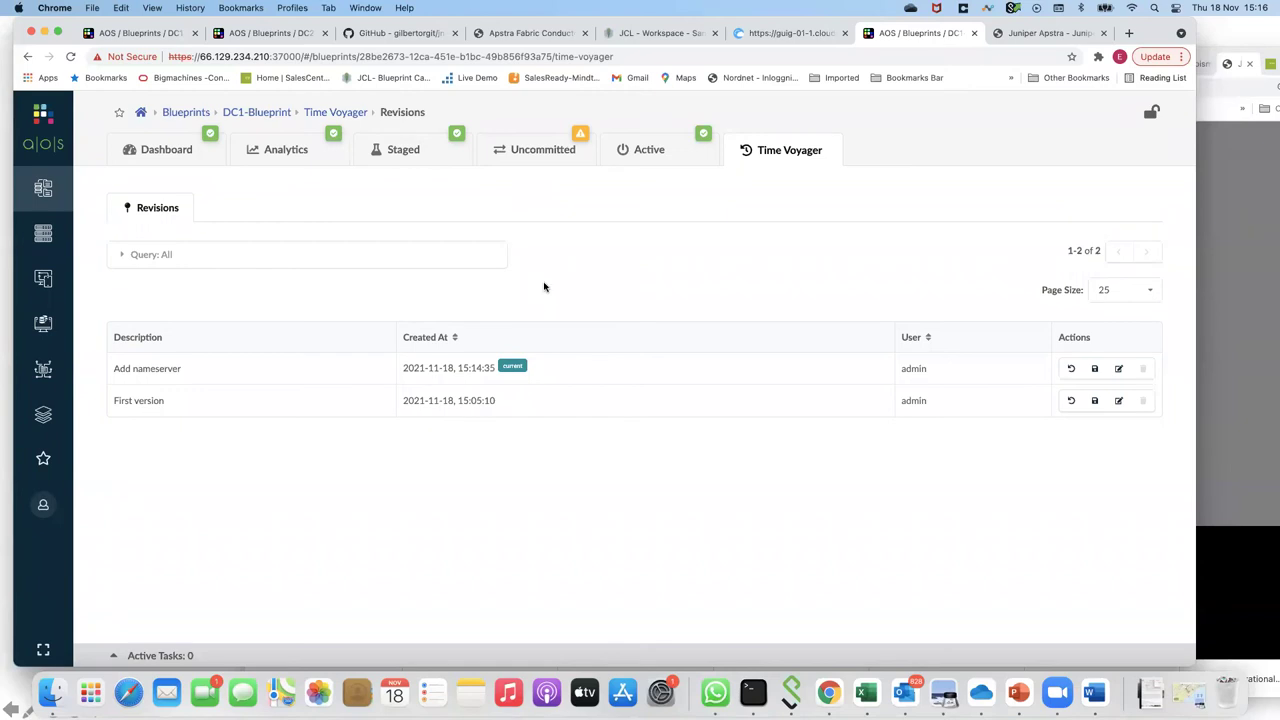
Step: Open an SSH session to Leaf1 from the Juniper Cloud Labs sandbox and log in to leaf1 with the account password
click(655, 33)
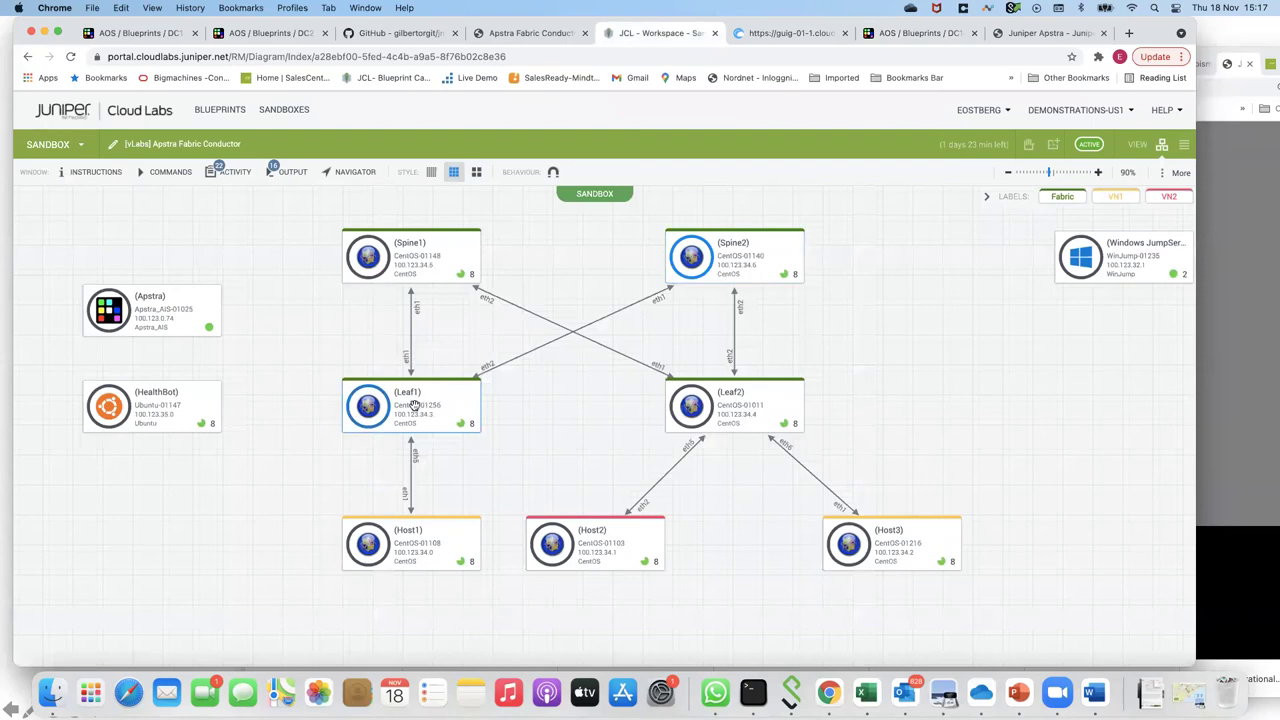
mouse_move(412, 406)
click(370, 374)
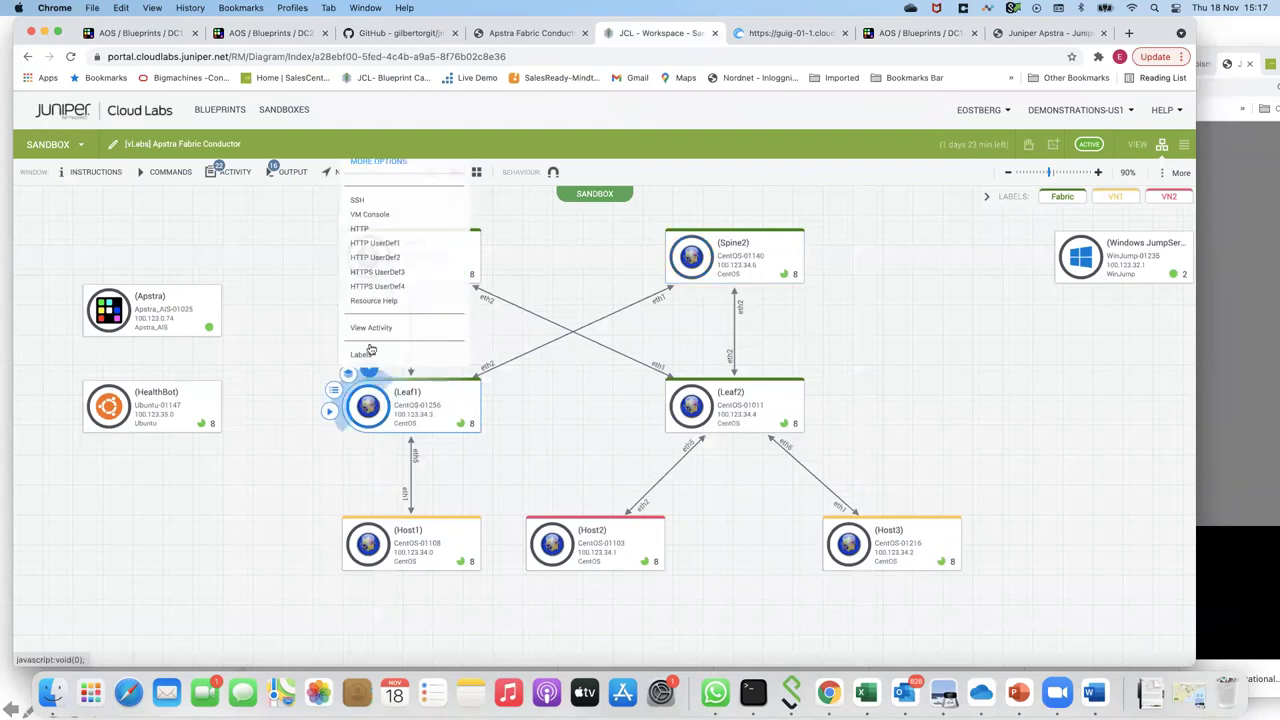
click(362, 201)
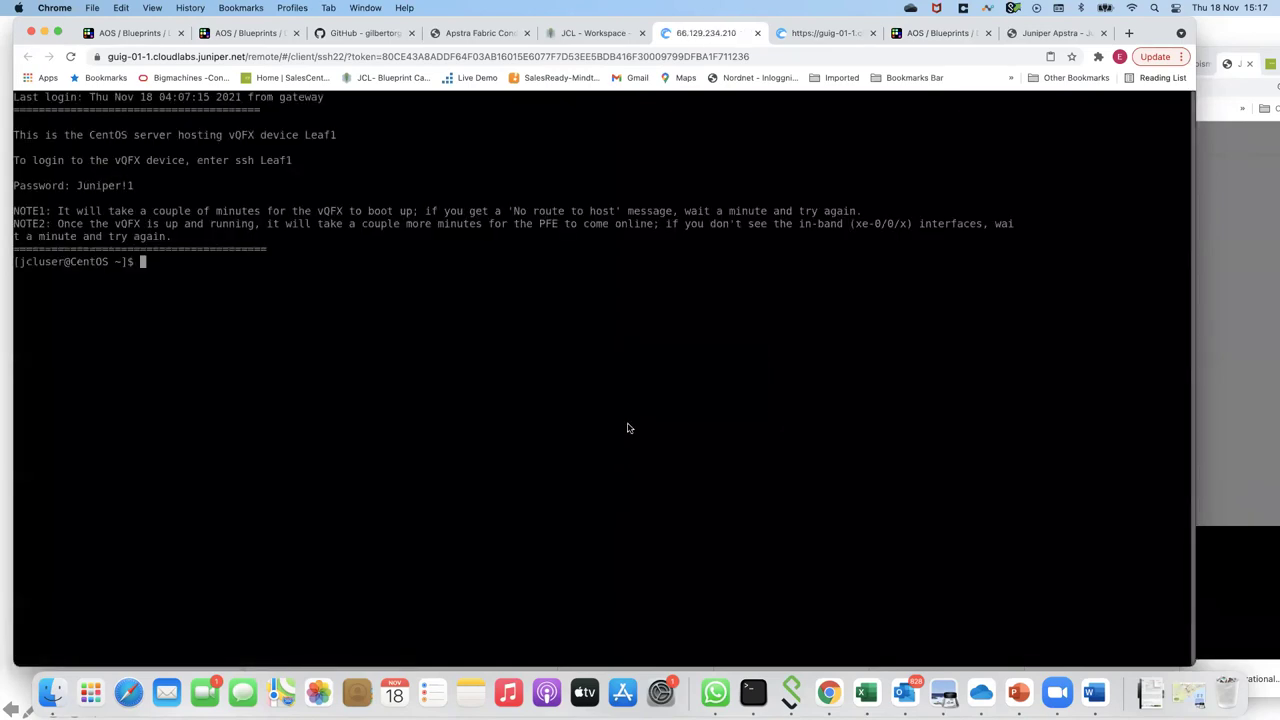
text(ssh leaf1)
key(Return)
key(Return)
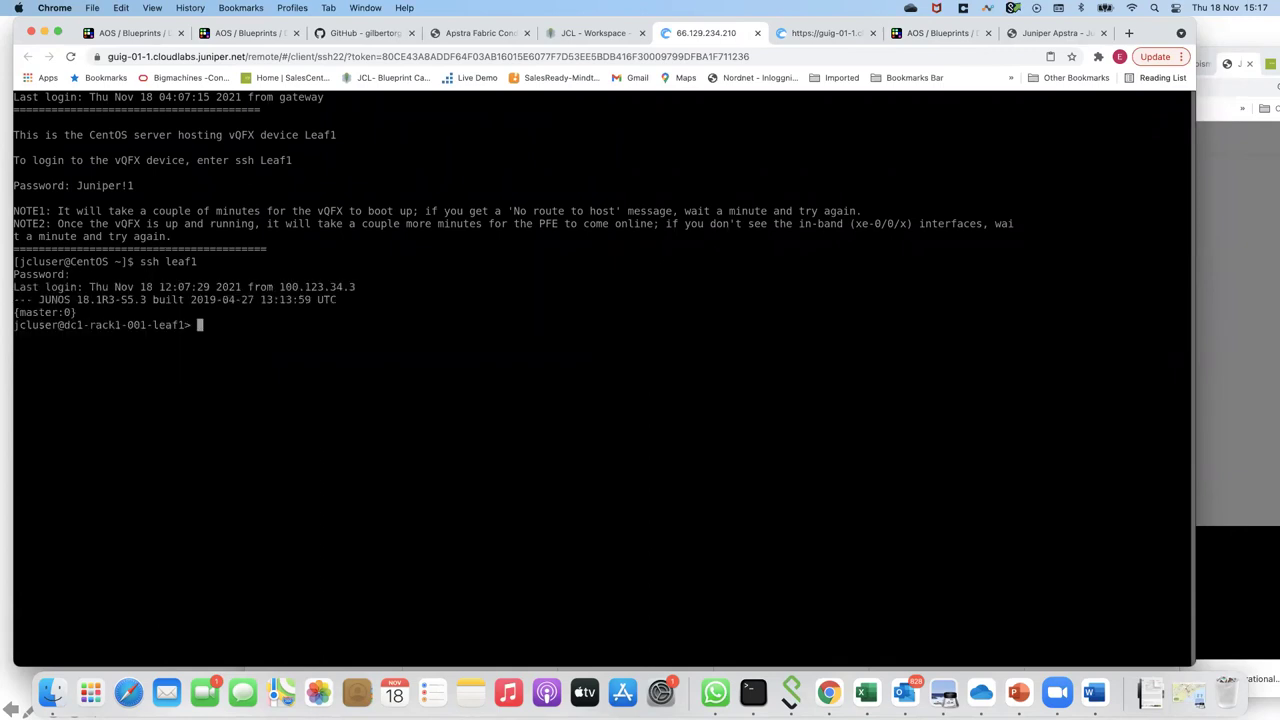
Step: Show the full running configuration of leaf1 and page through it up to the routing-instances section
text(show configuration)
key(Return)
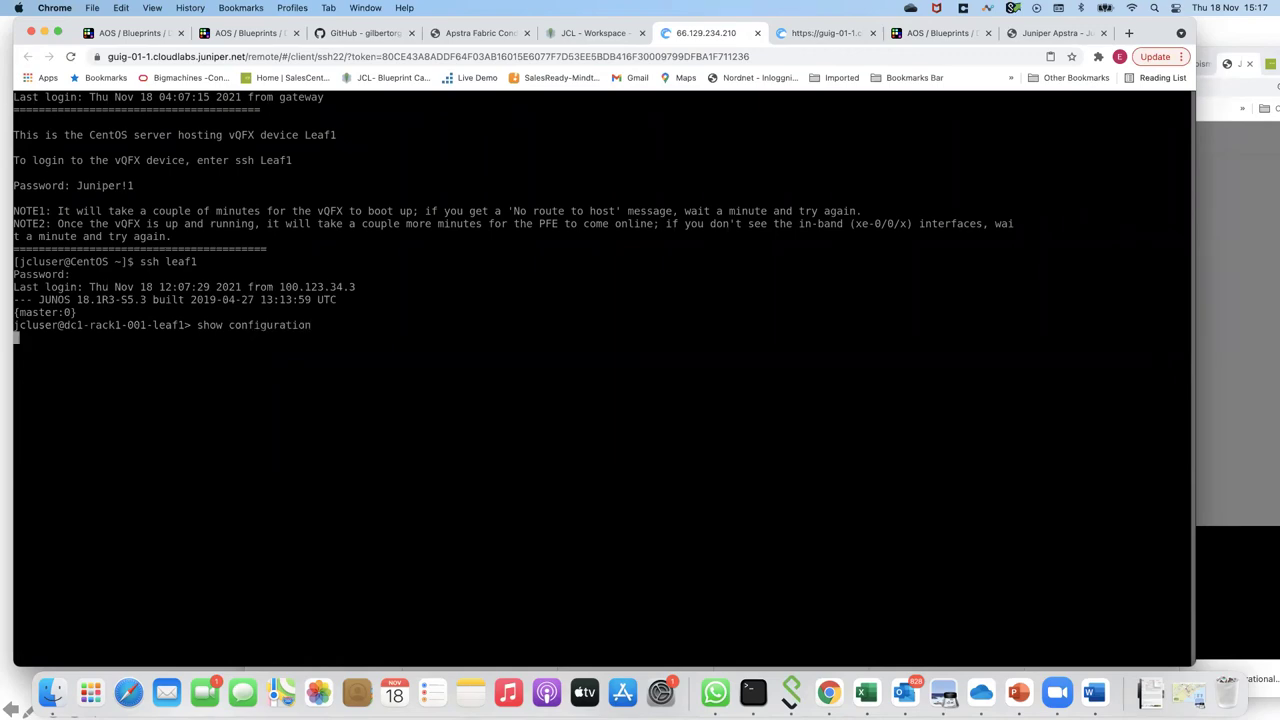
key(space)
key(space)
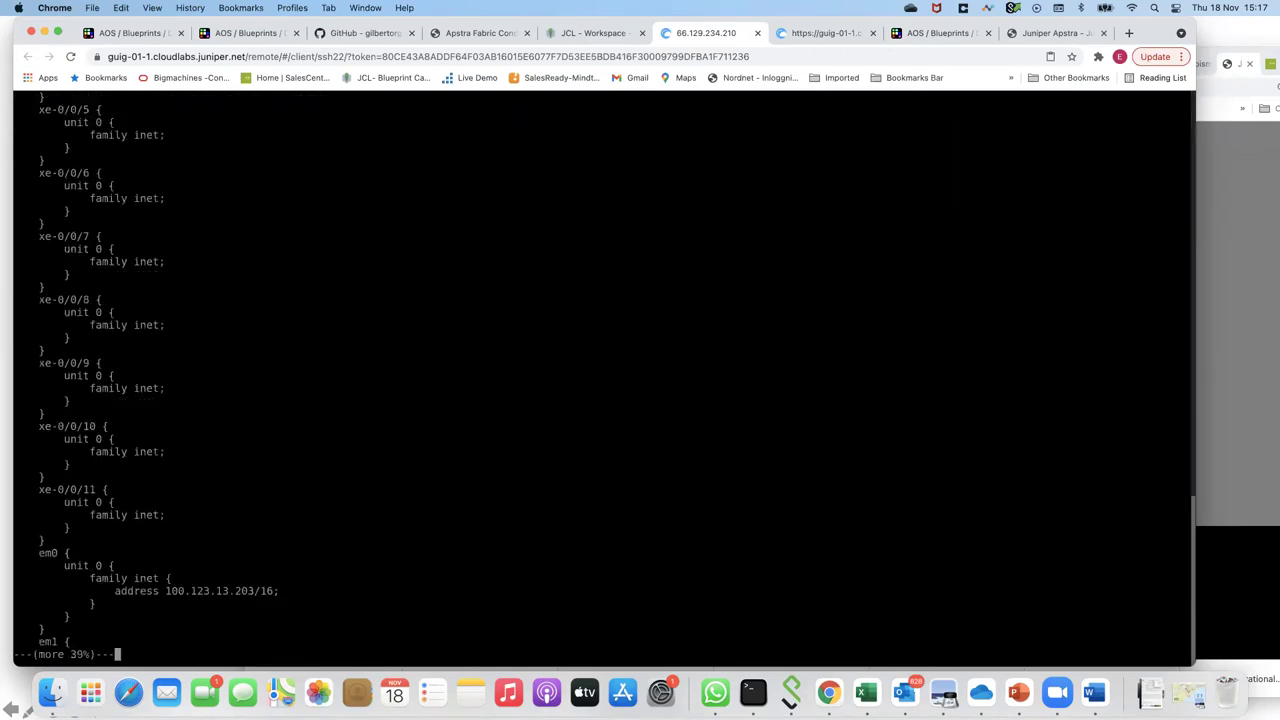
key(space)
key(space)
key(space)
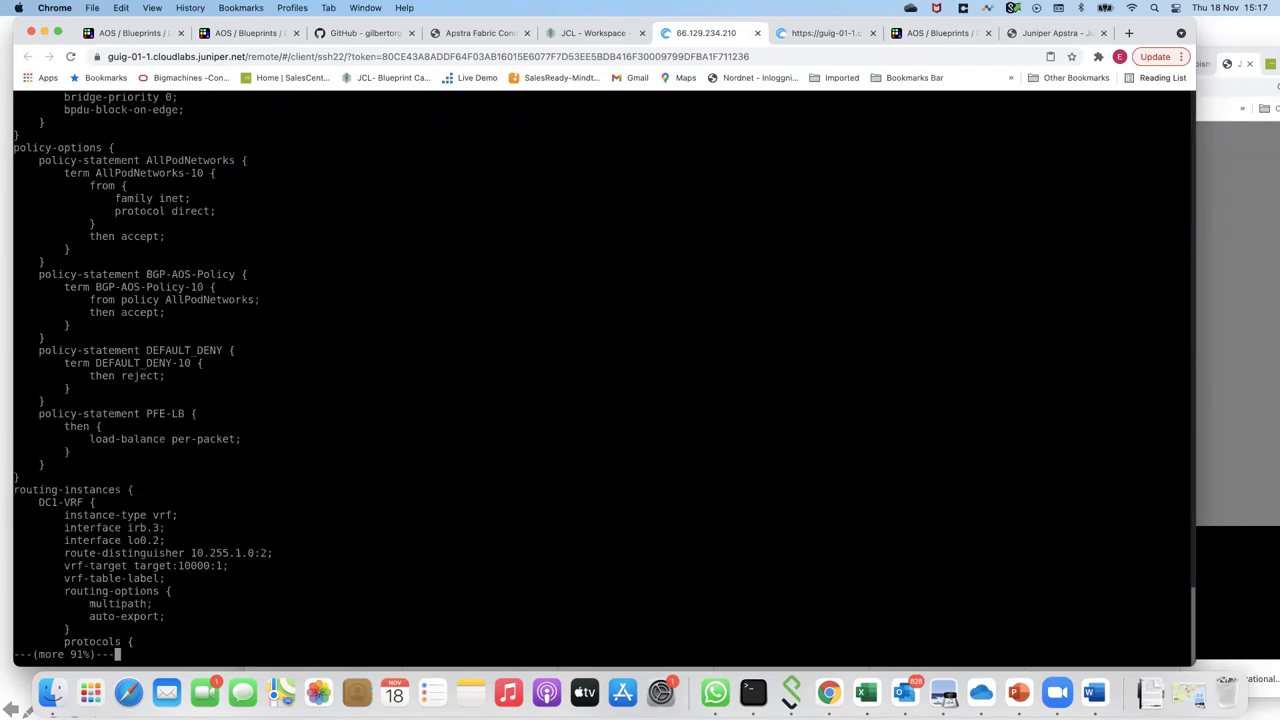
key(q)
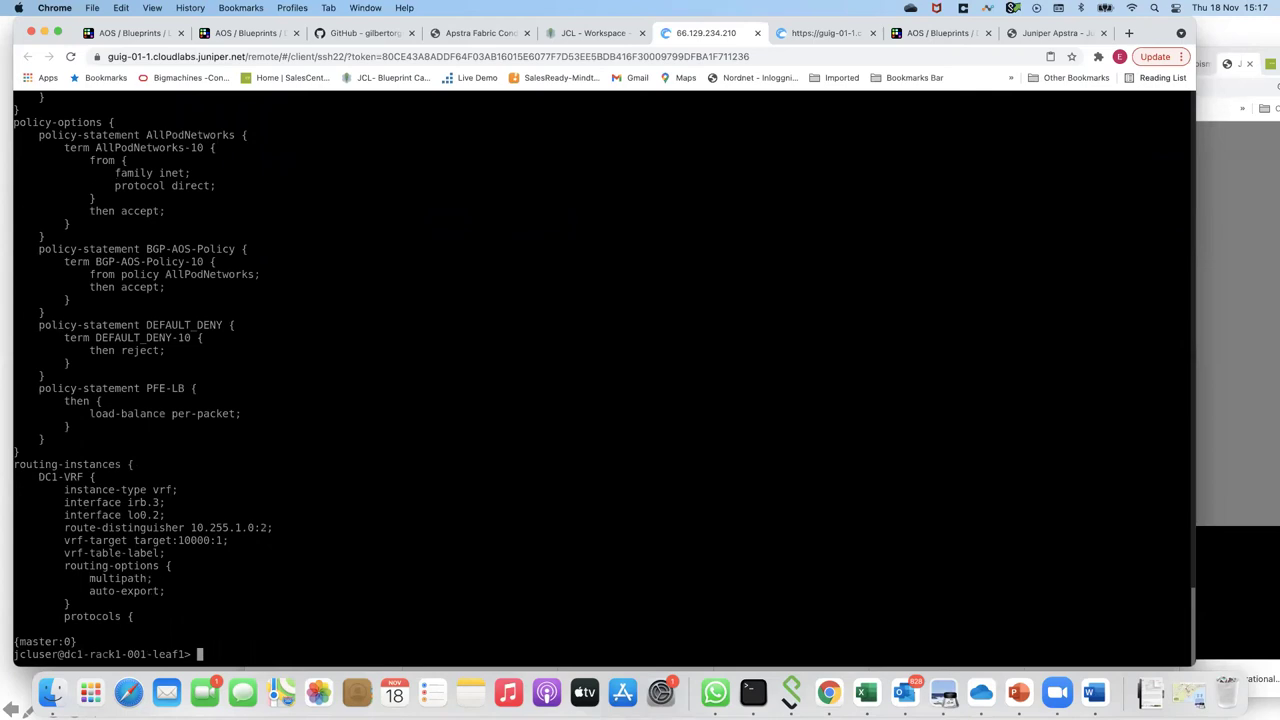
Step: Enter configuration mode on leaf1 and set system ntp server 213.239.35.0
text(conf)
key(Return)
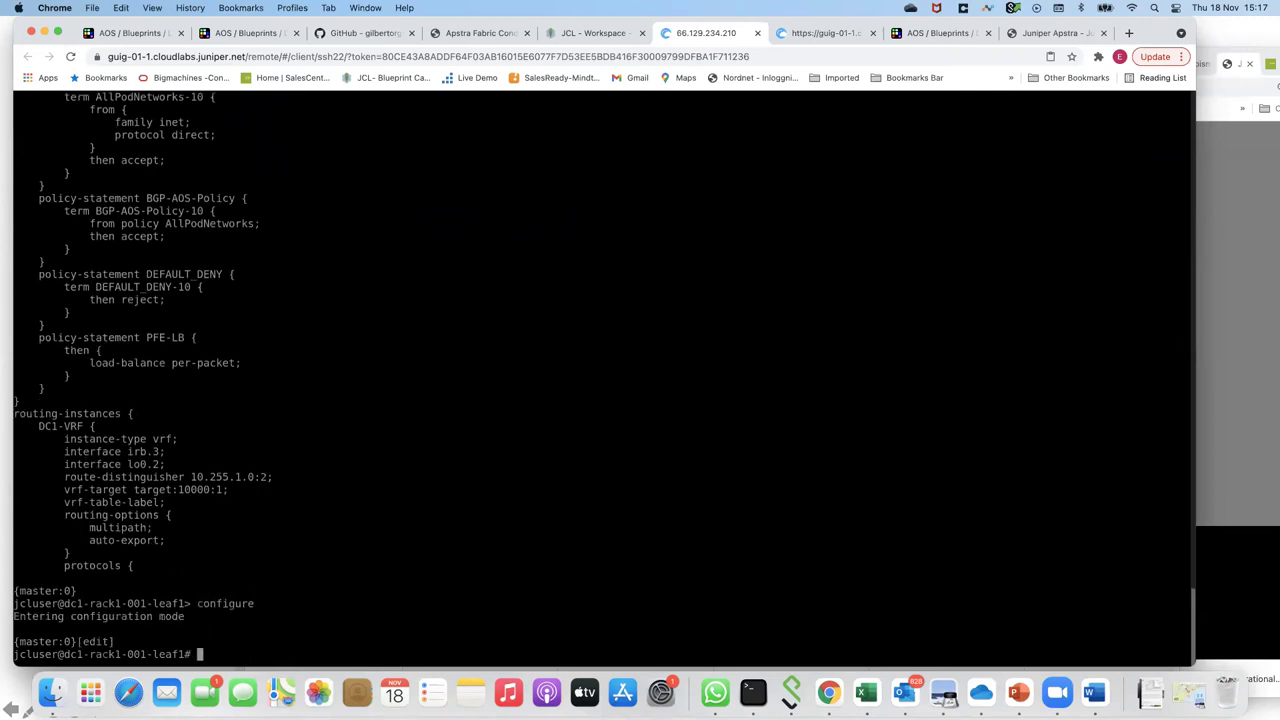
text(et)
key(BackSpace)
key(BackSpace)
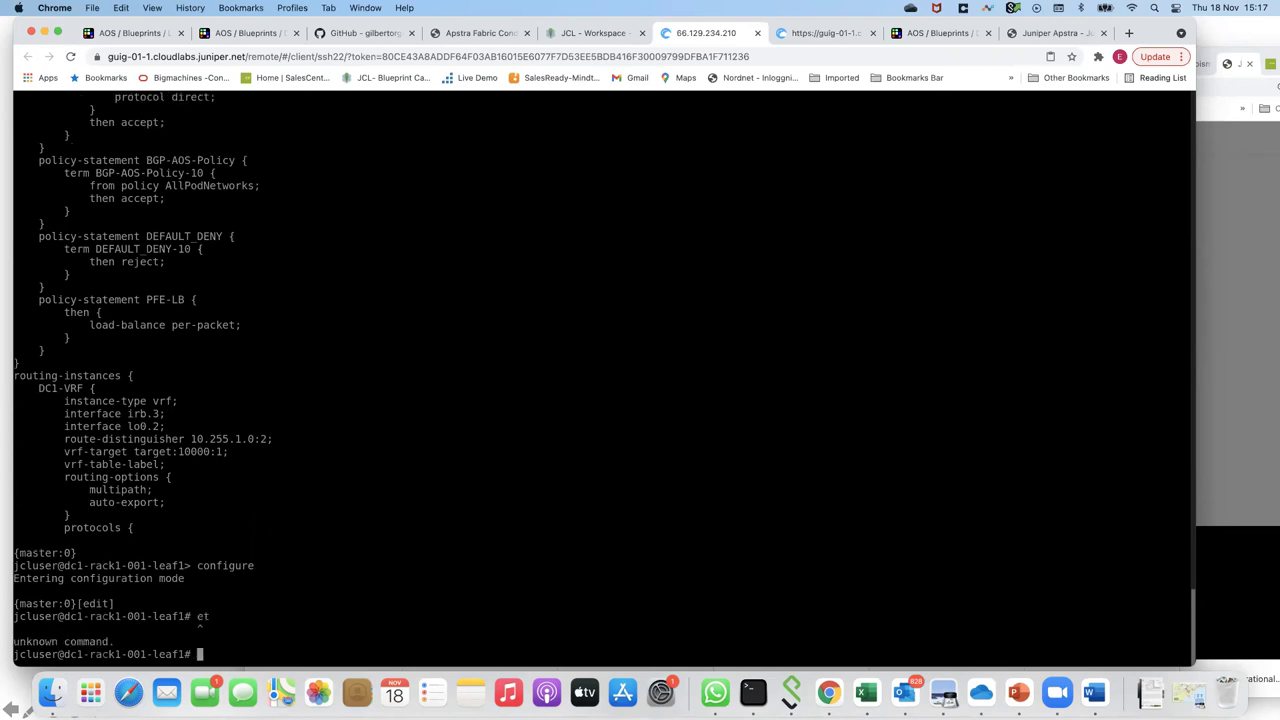
text(set system ntp server 213.239.35.0)
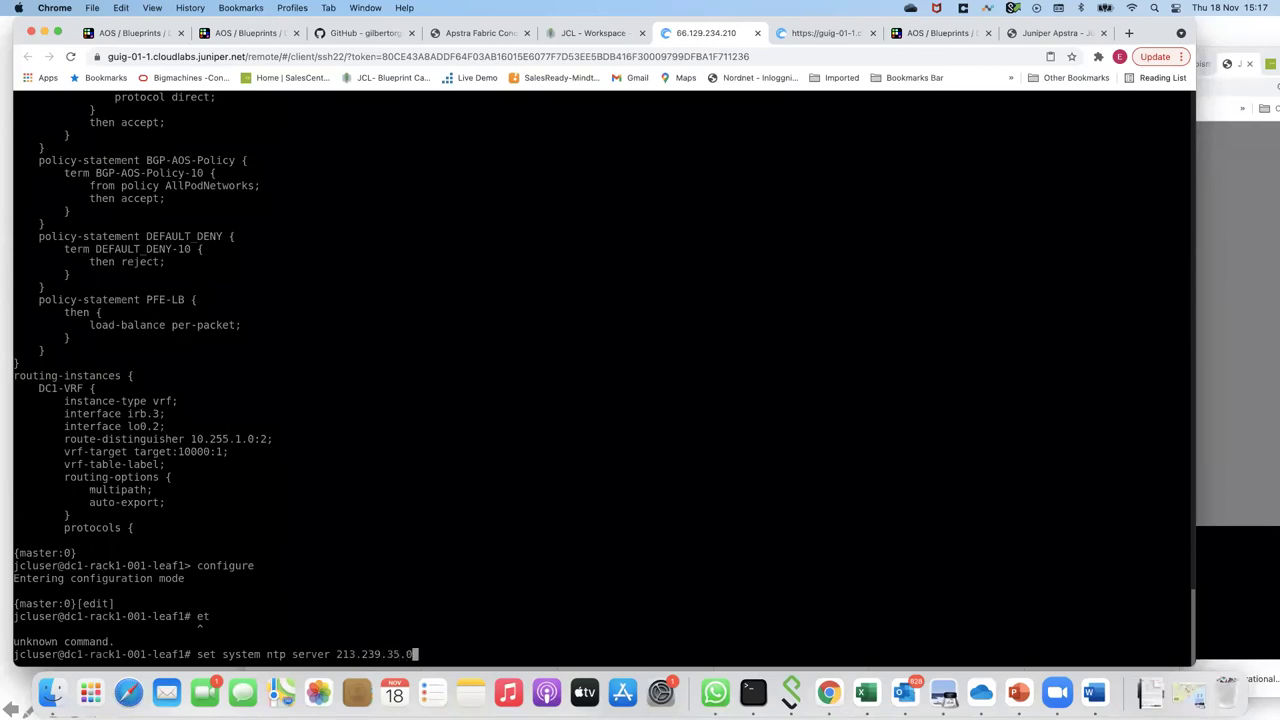
key(Return)
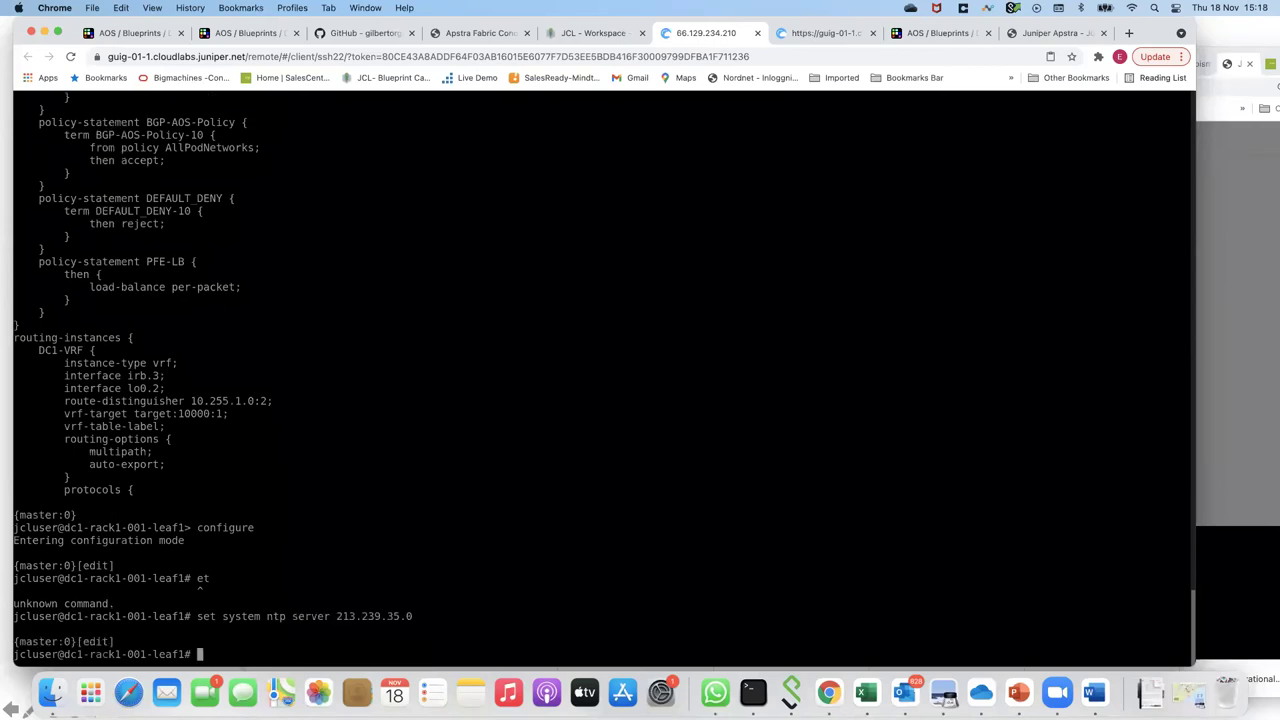
Step: Review the system ntp configuration on leaf1 and commit the manual change
text(show)
key(BackSpace)
text(system ntp)
key(Return)
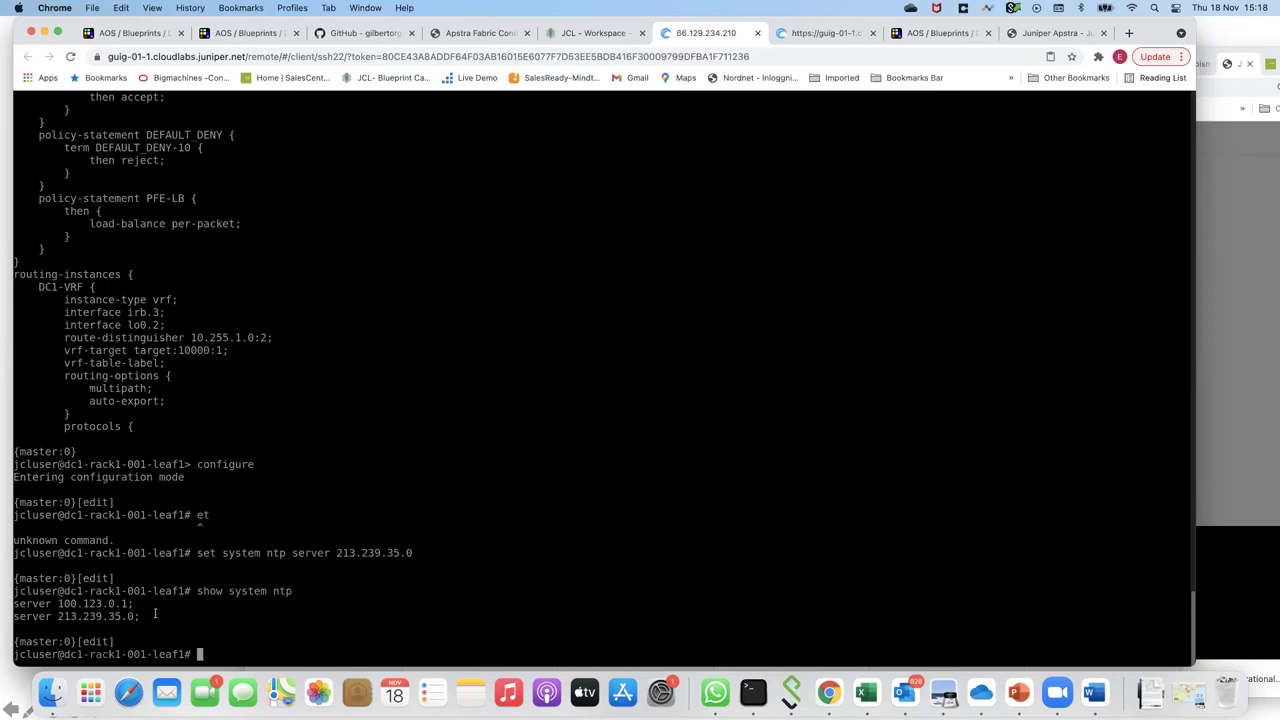
drag(143, 615, 14, 617)
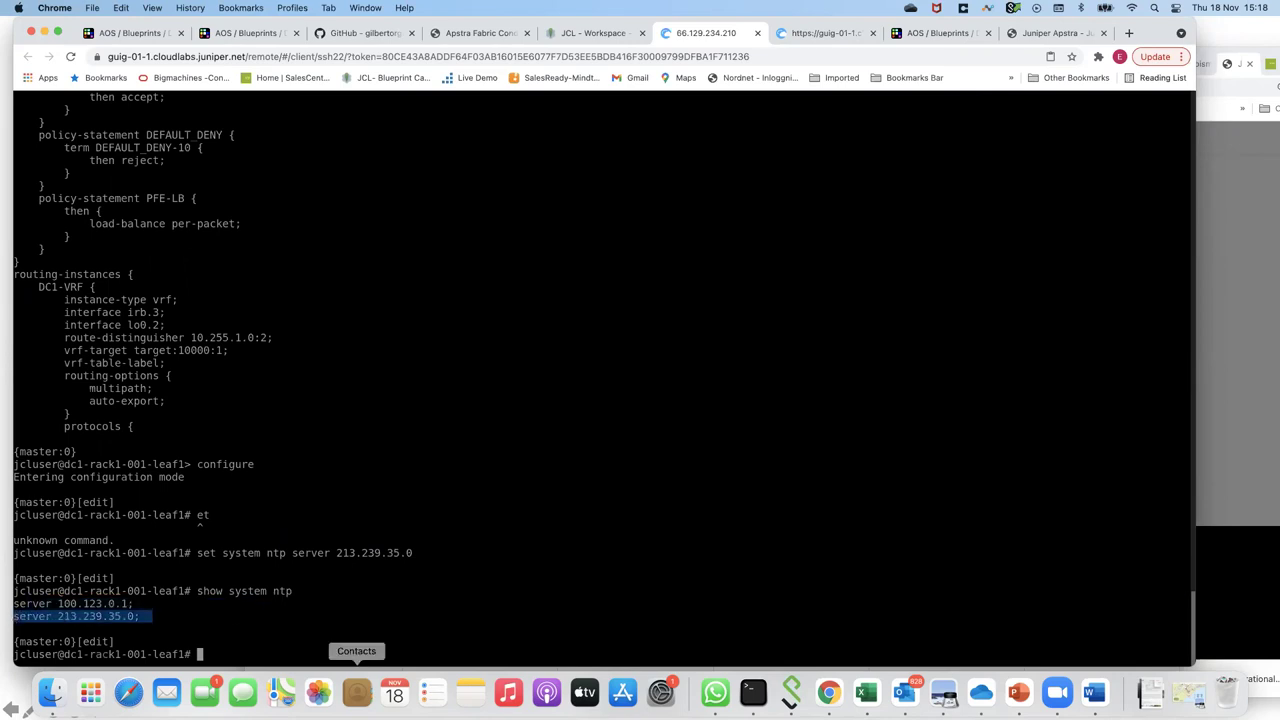
text(commit)
key(Return)
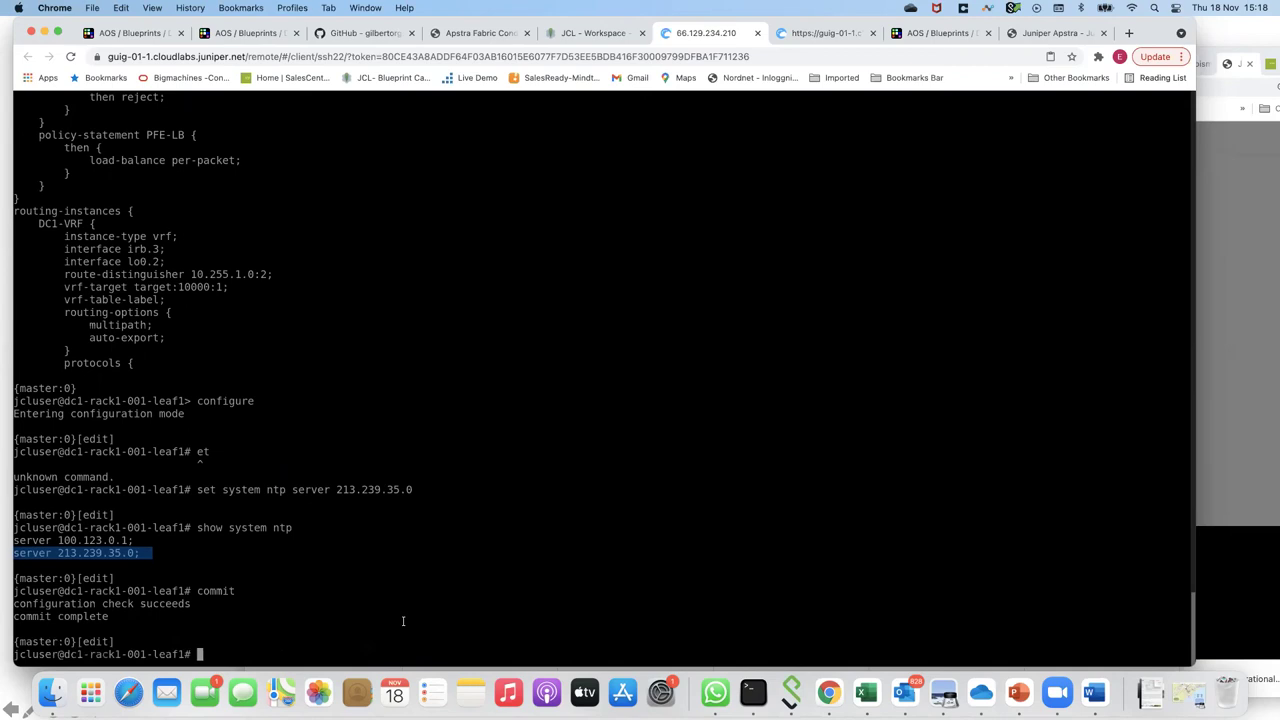
Step: Switch to Apstra's DC1-Blueprint dashboard and trace the Config Dev. anomaly to the config telemetry of dc1_rack1_001_leaf1
click(928, 35)
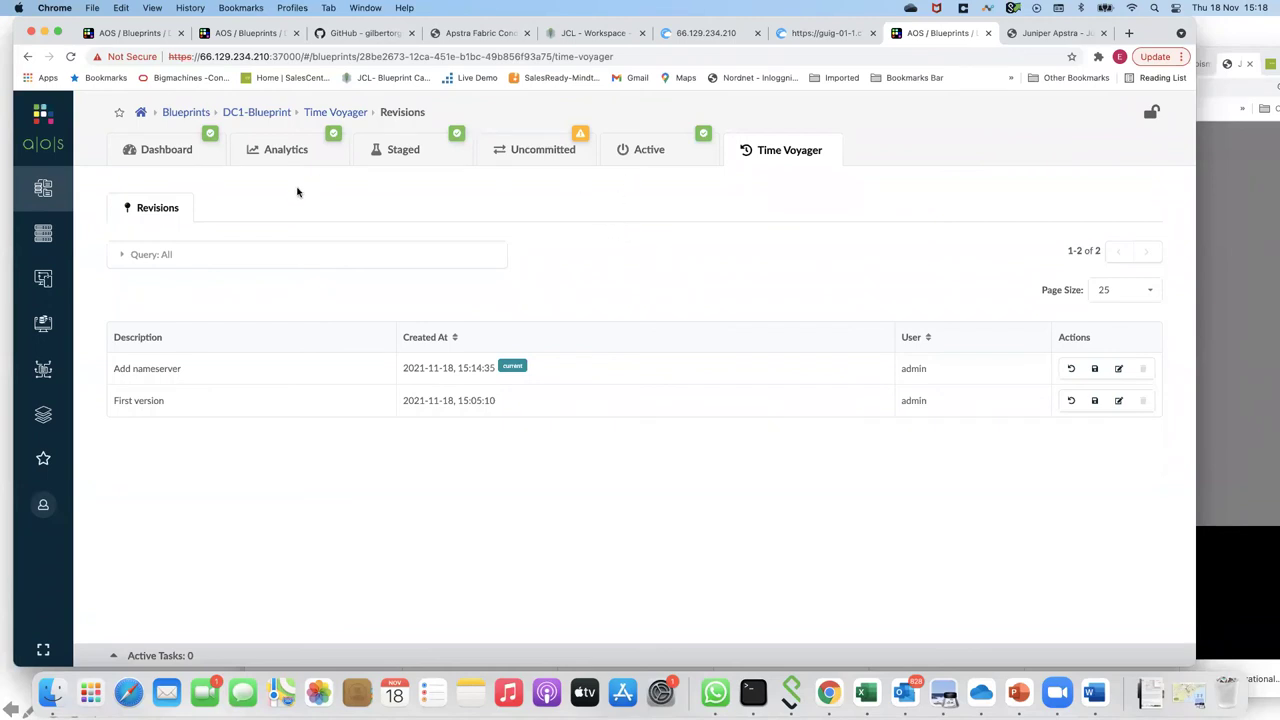
click(157, 152)
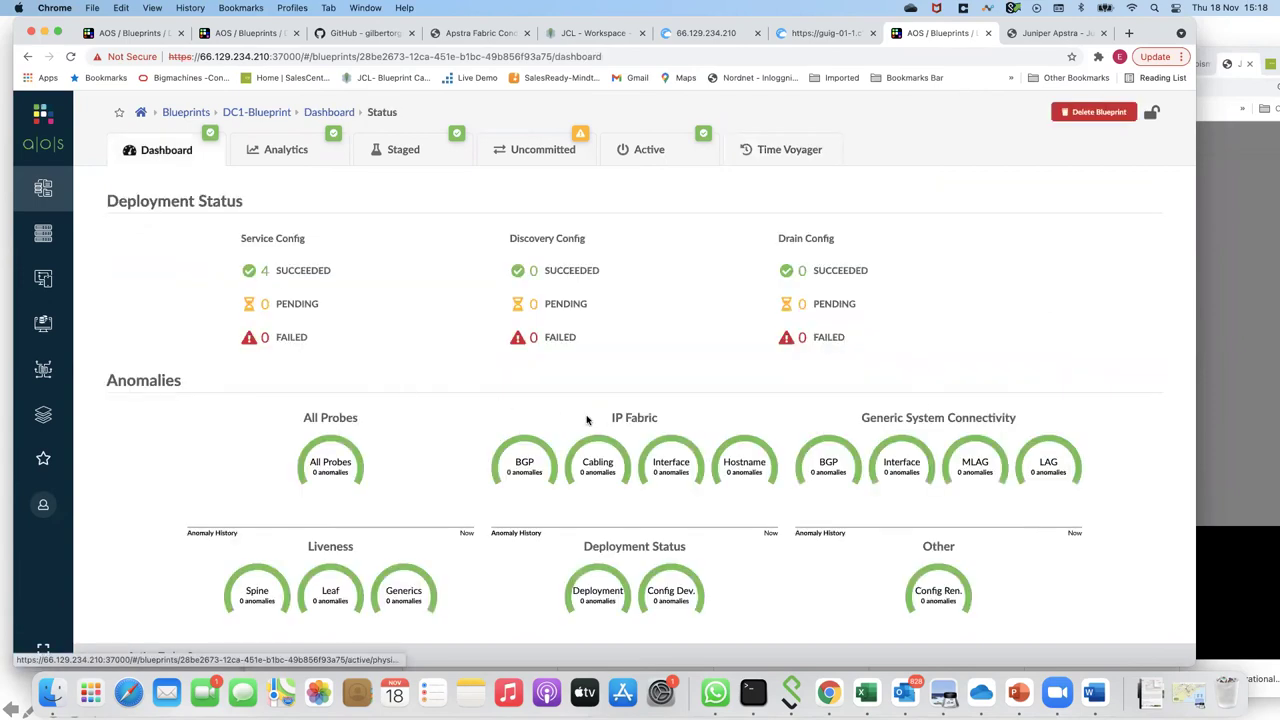
scroll(432, 438, down, 2)
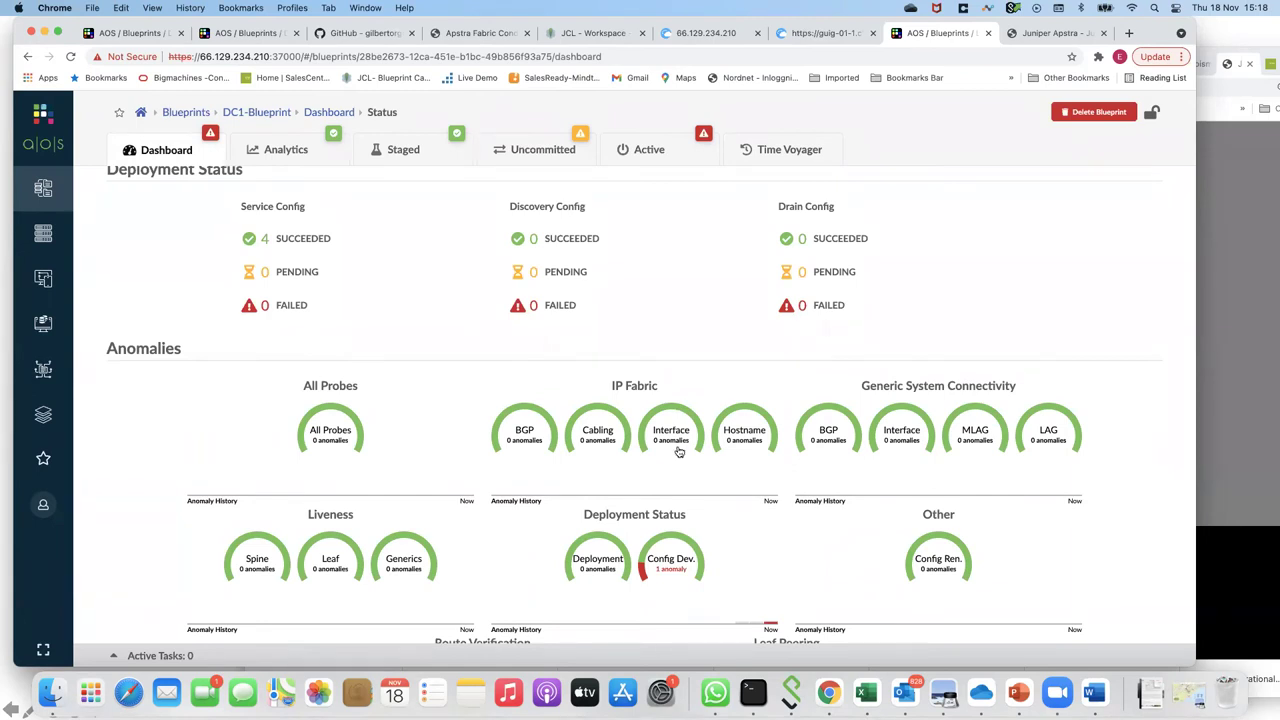
scroll(663, 577, down, 2)
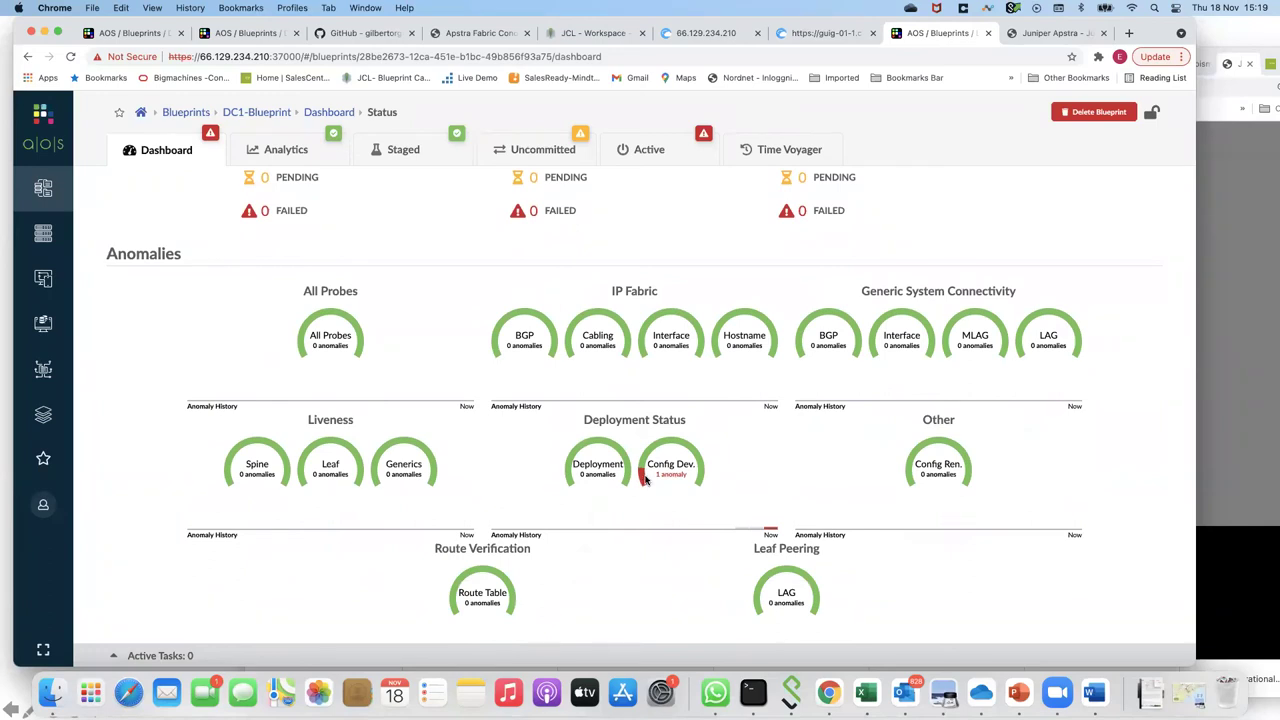
click(645, 481)
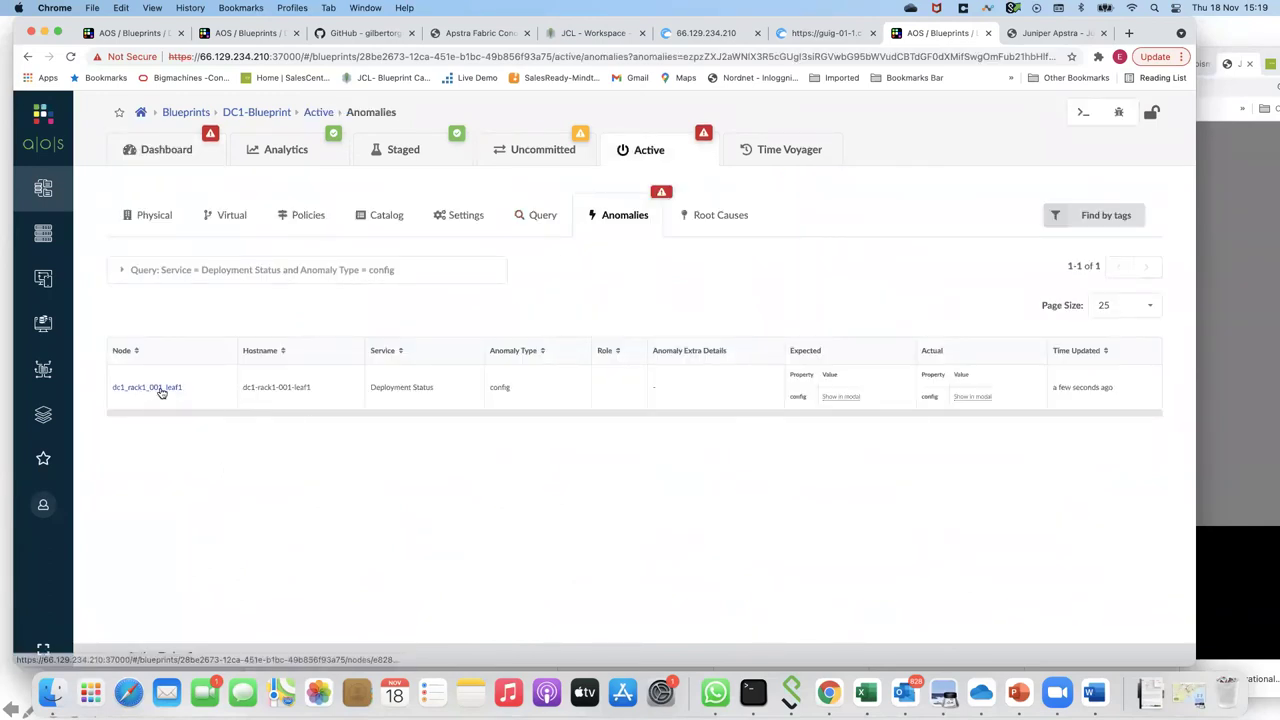
click(161, 391)
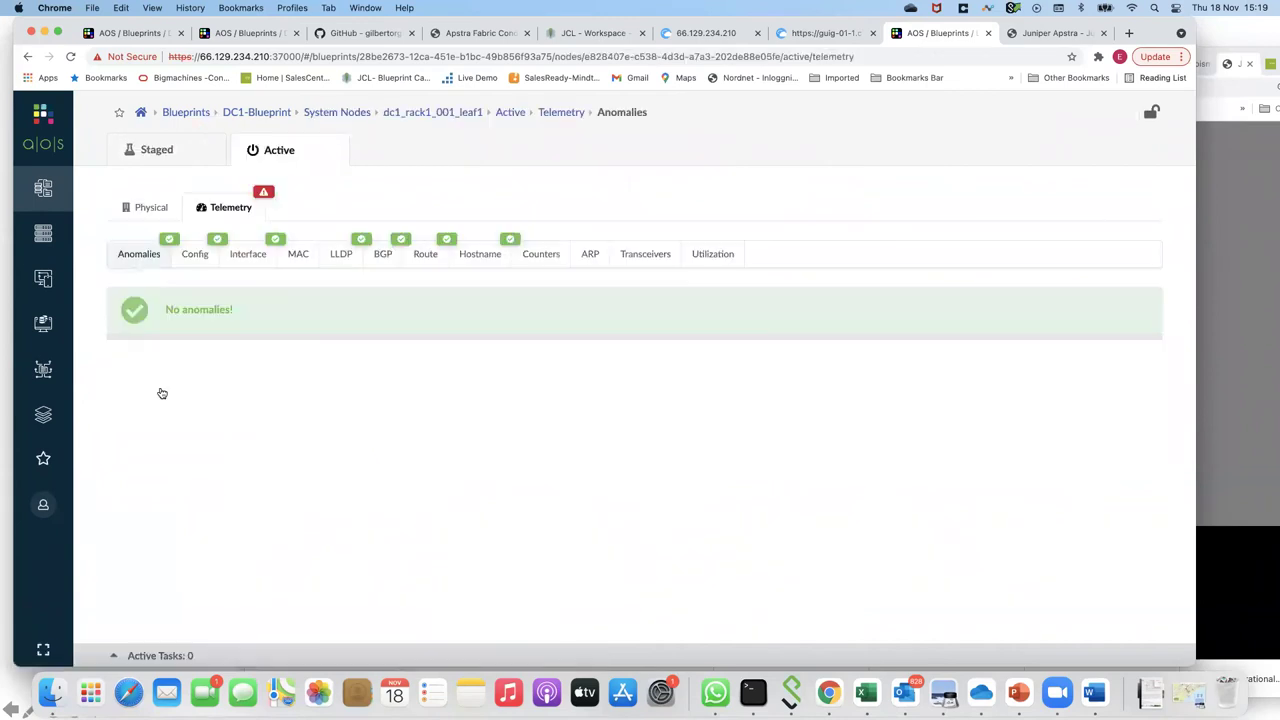
click(195, 256)
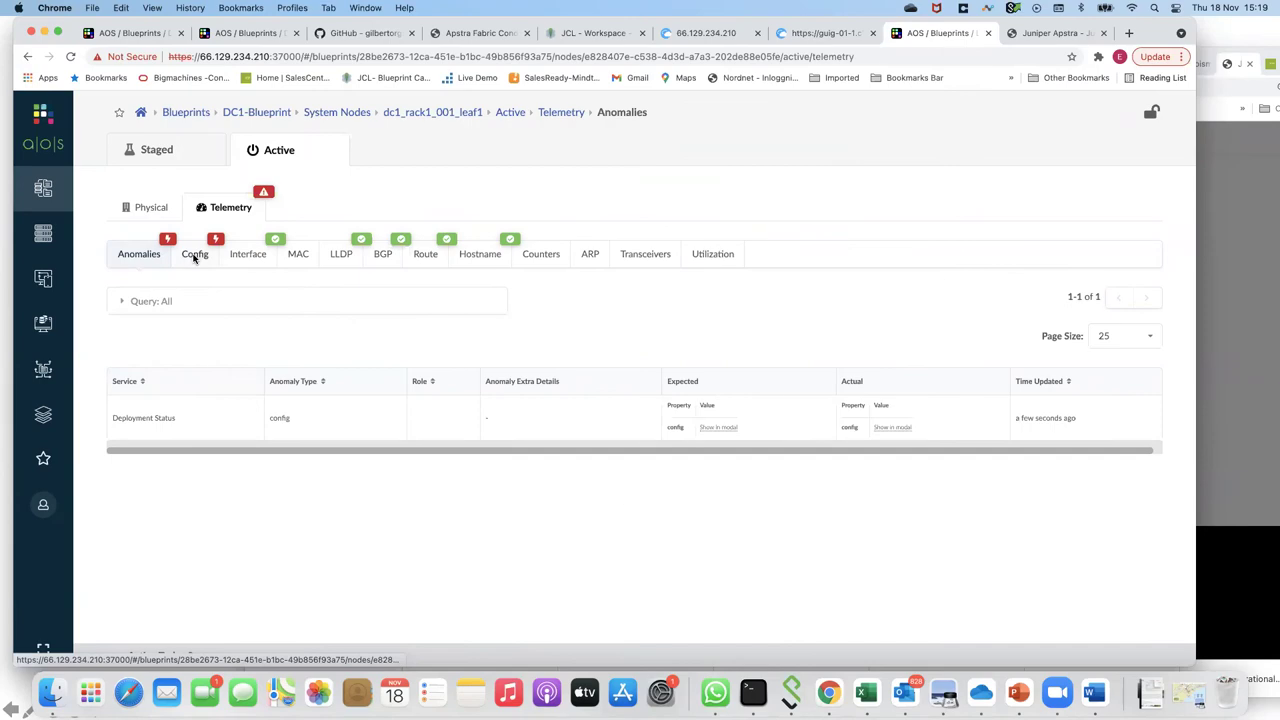
Step: Compare the intended and actual running configurations of dc1_rack1_001_leaf1 down to the ntp section
scroll(428, 422, down, 5)
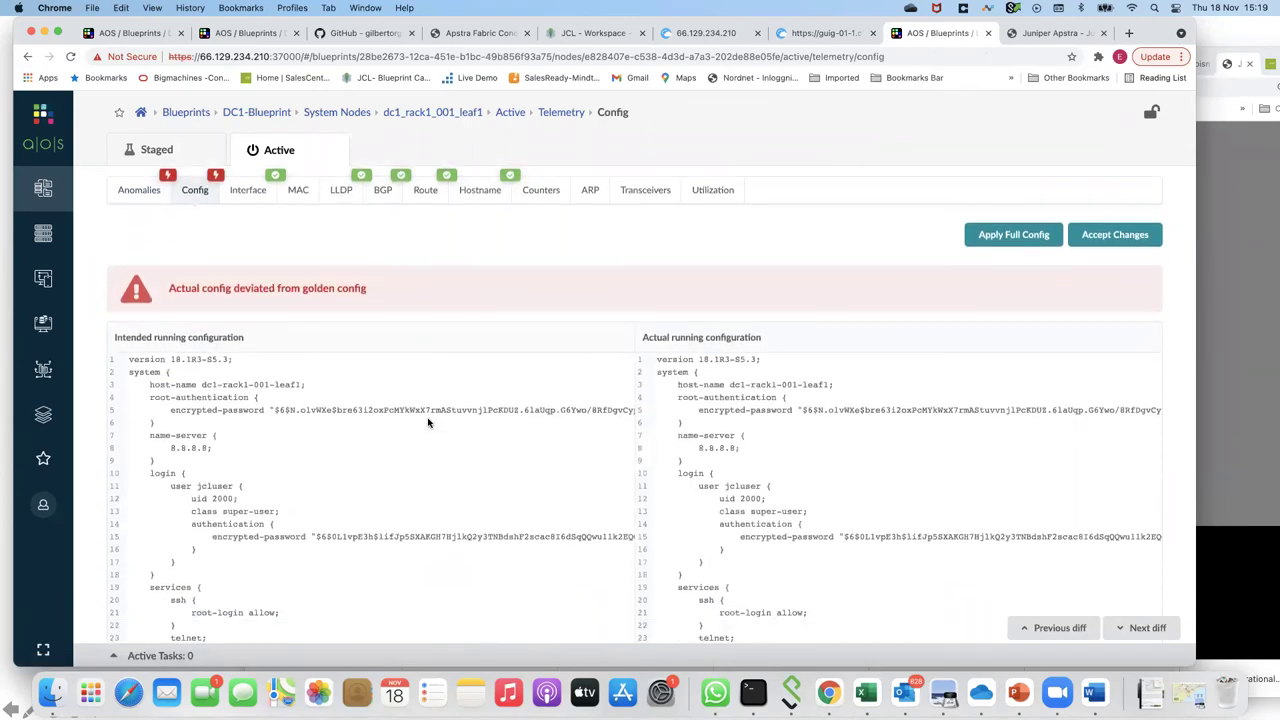
scroll(309, 358, up, 5)
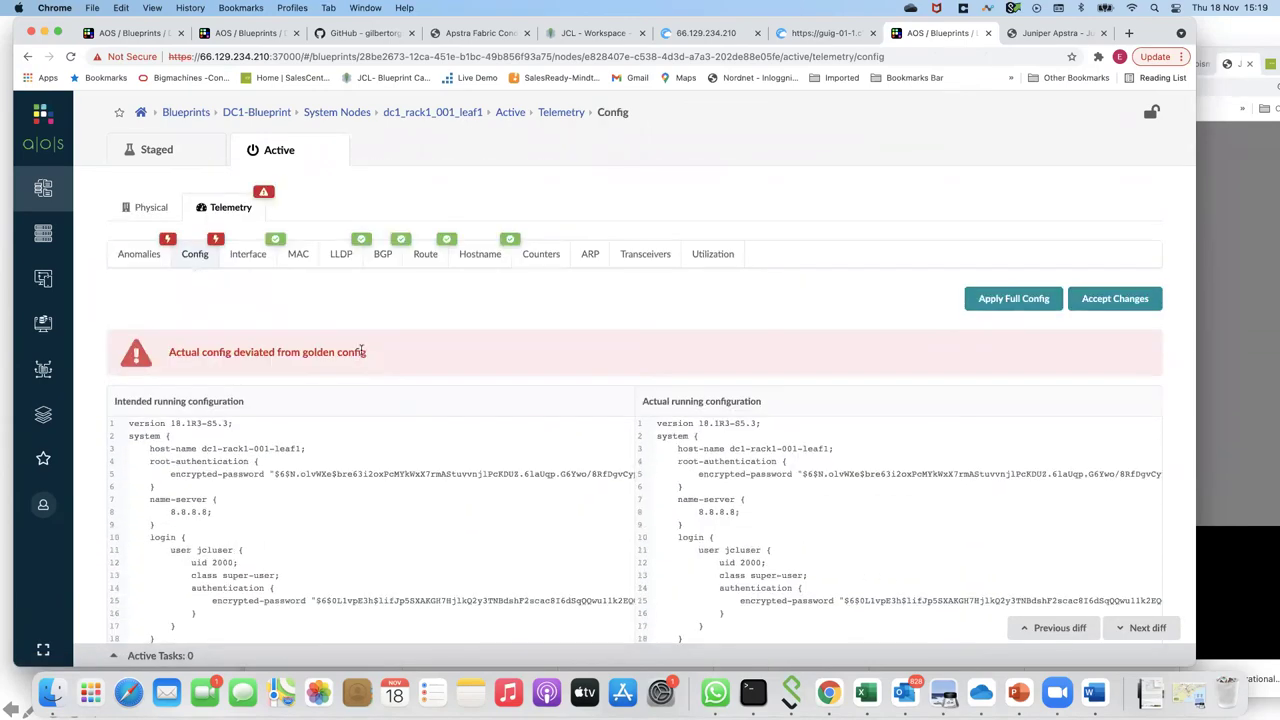
drag(368, 352, 166, 354)
scroll(322, 422, down, 1)
scroll(322, 422, down, 10)
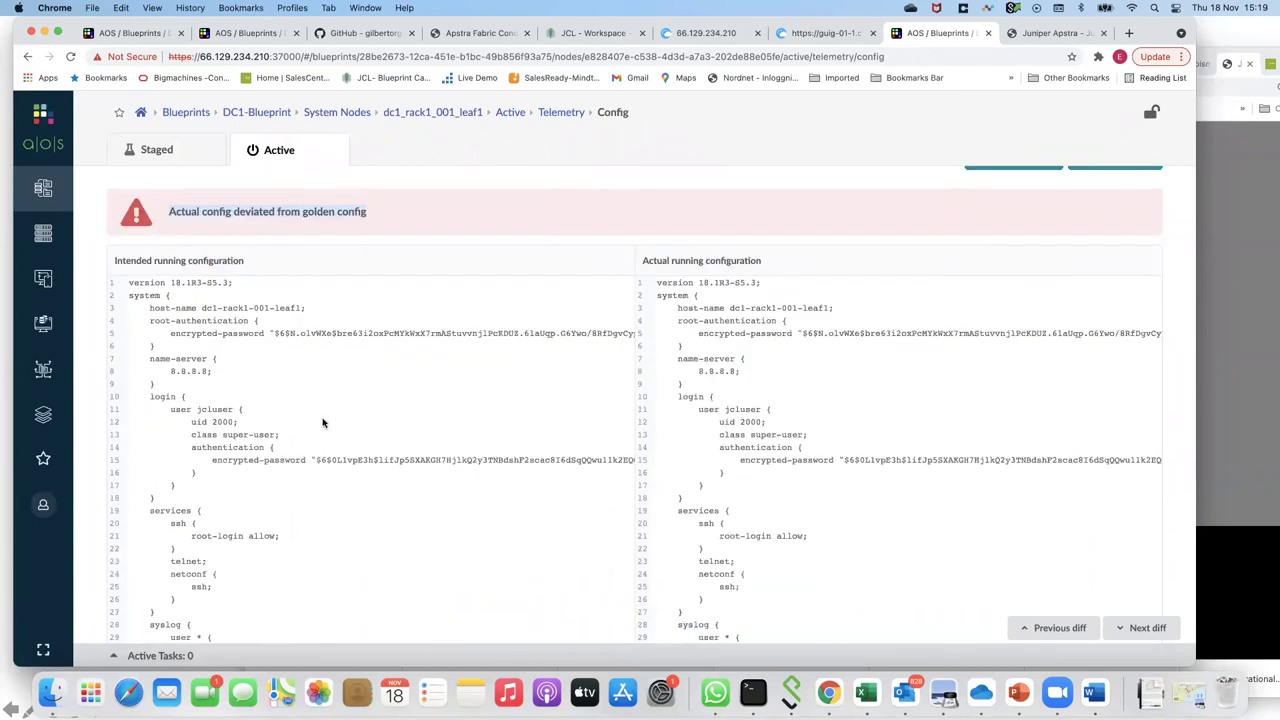
scroll(396, 464, down, 1)
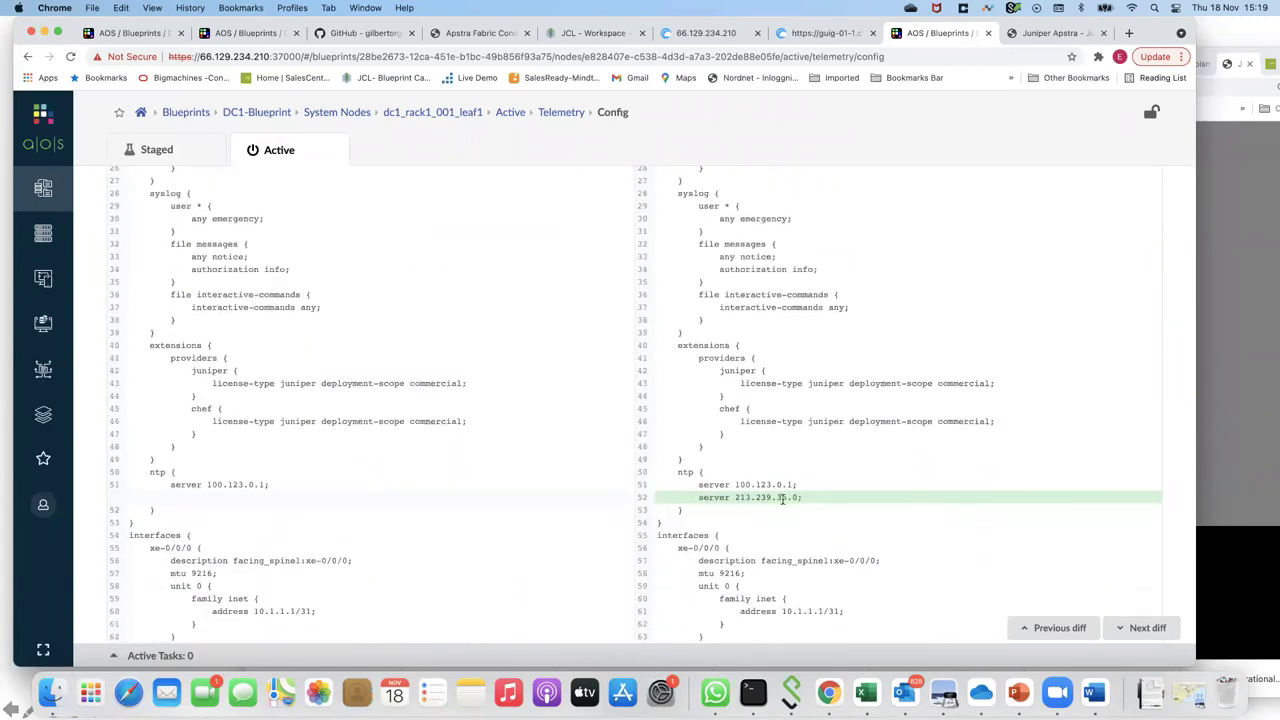
Step: Apply the full intended config to dc1_rack1_001_leaf1 to overwrite the manual NTP change
scroll(764, 497, up, 11)
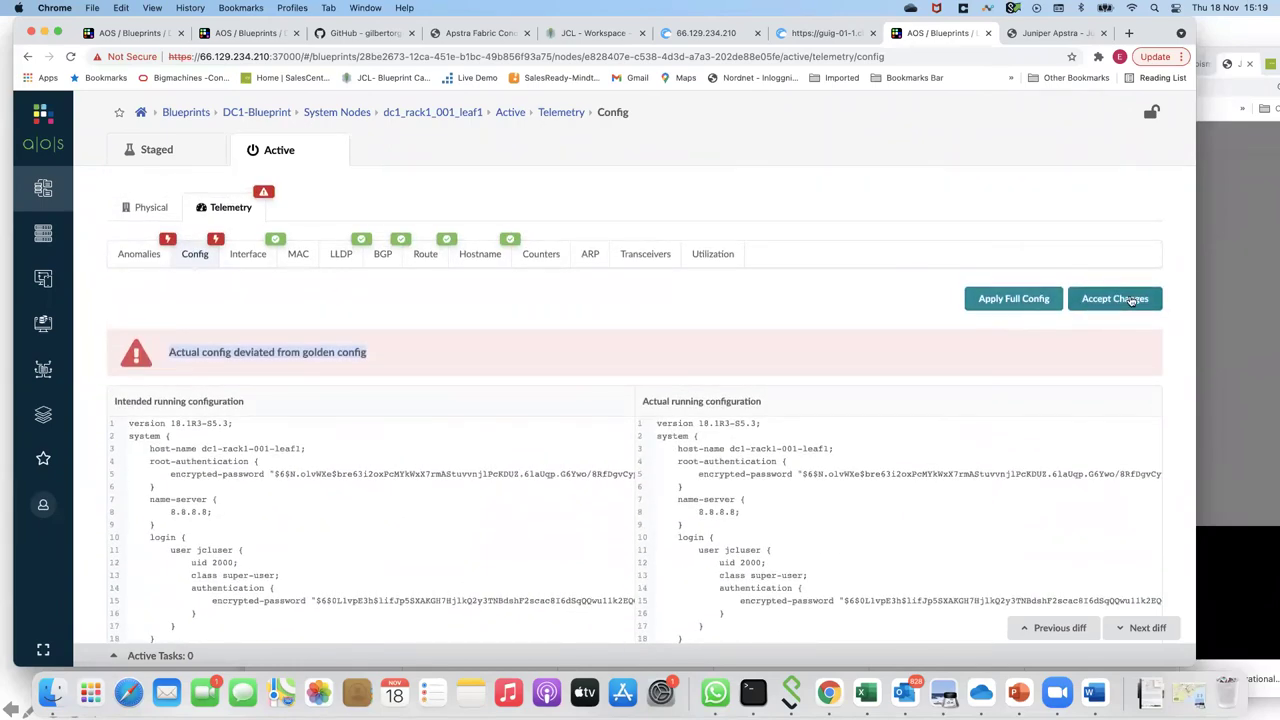
click(1015, 302)
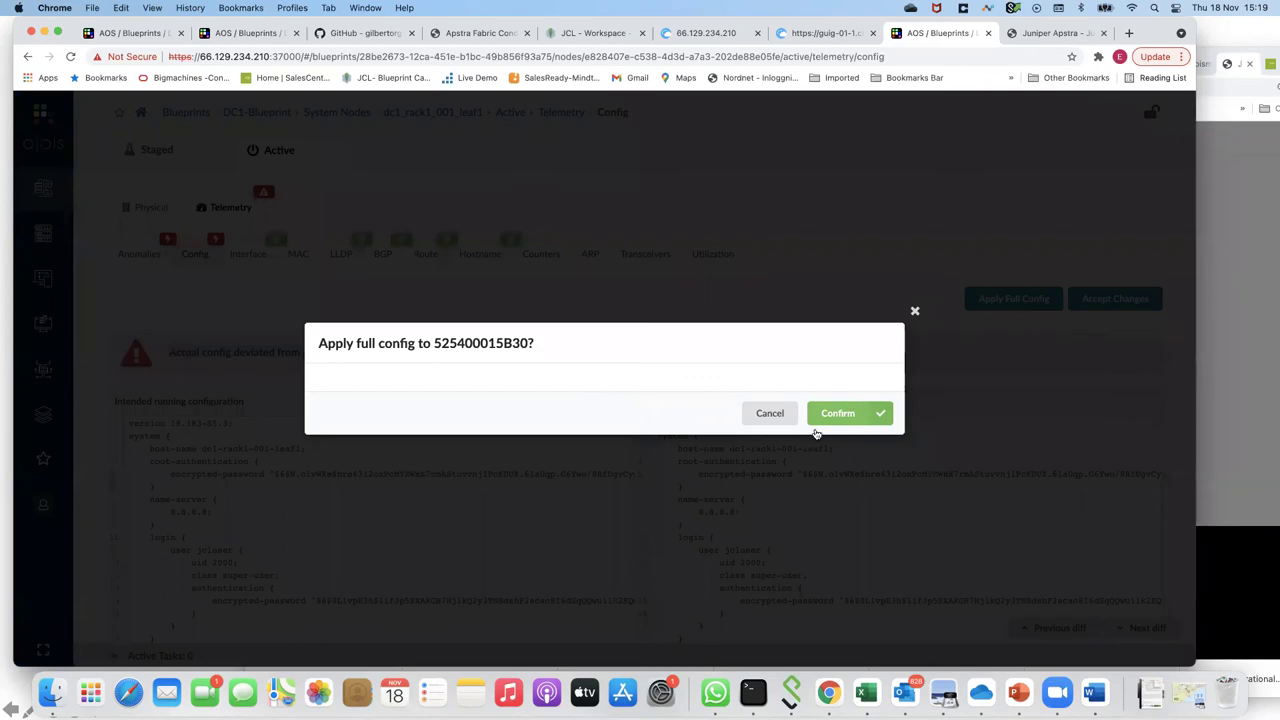
click(835, 414)
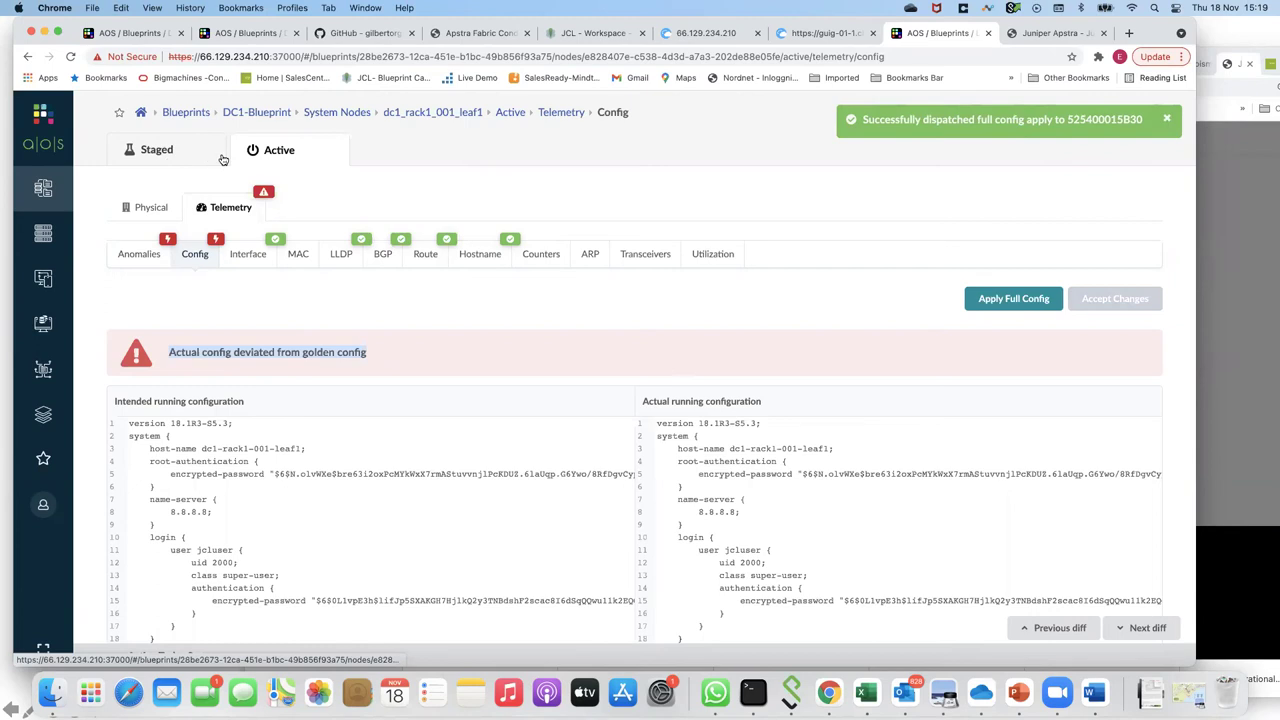
Step: Check the blueprint's uncommitted changes and the dashboard's deployment status and anomaly gauges after the full config apply
click(343, 115)
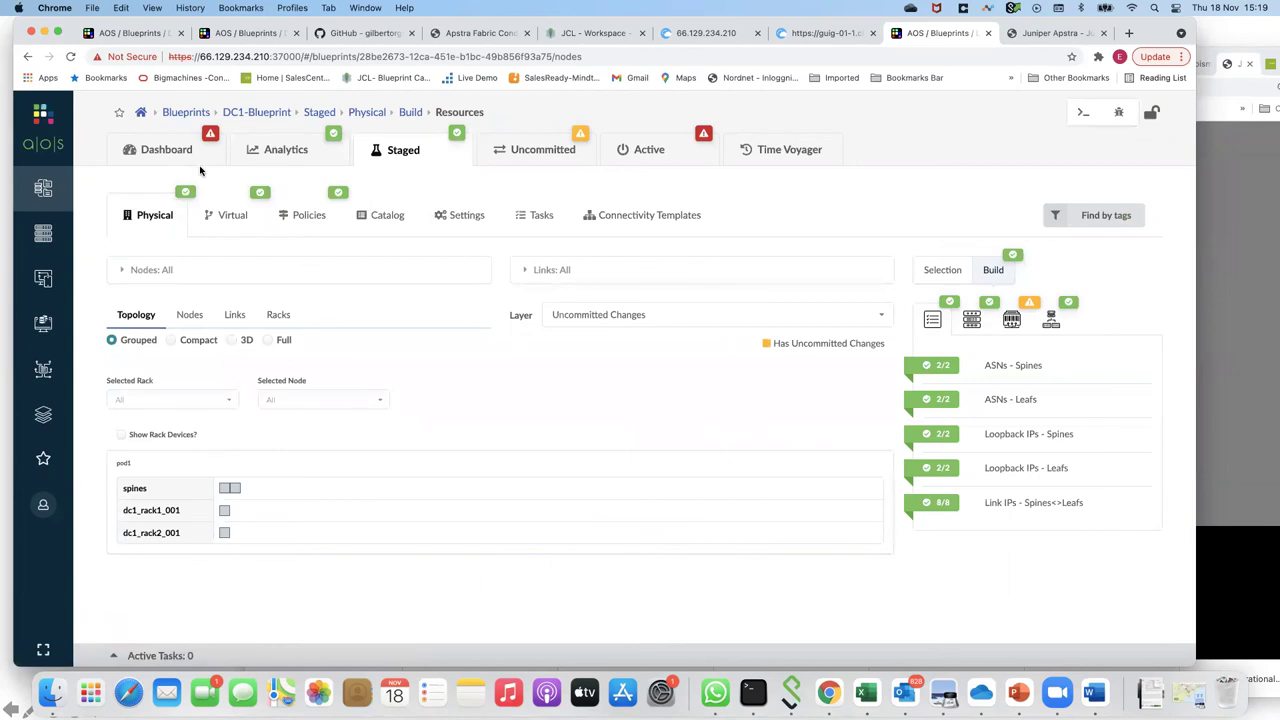
click(532, 160)
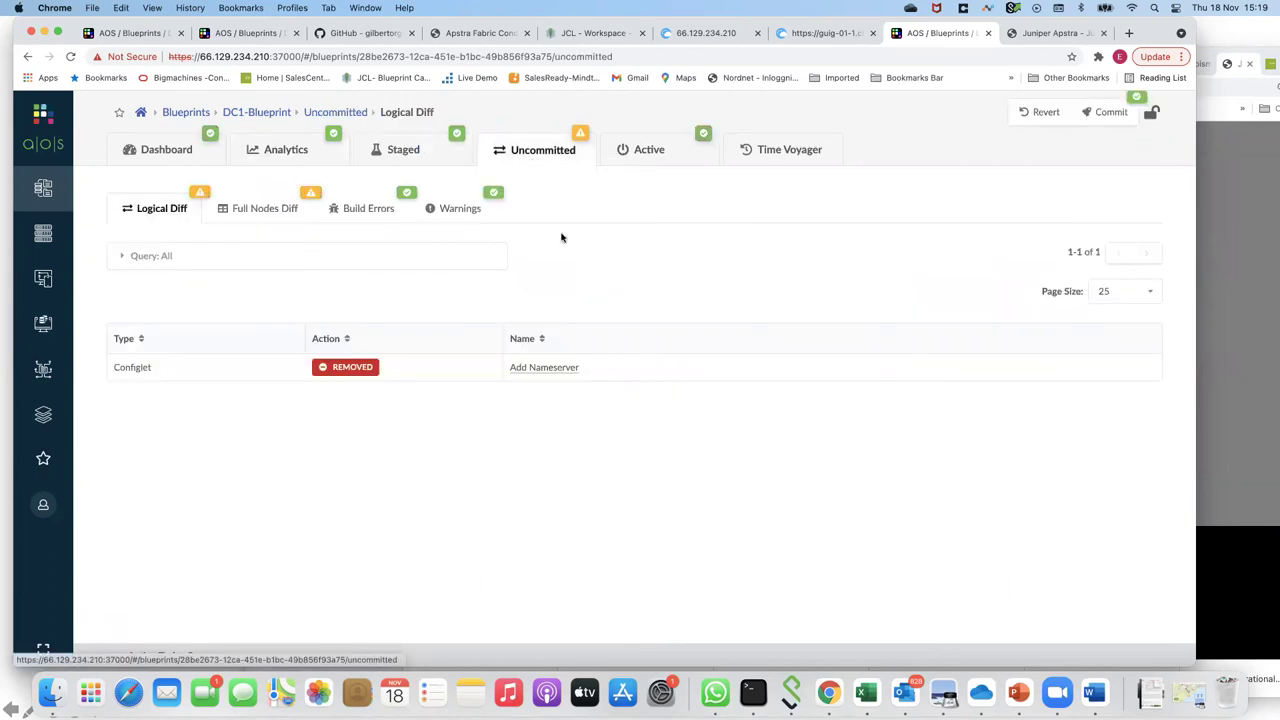
click(659, 150)
click(180, 152)
scroll(483, 473, down, 4)
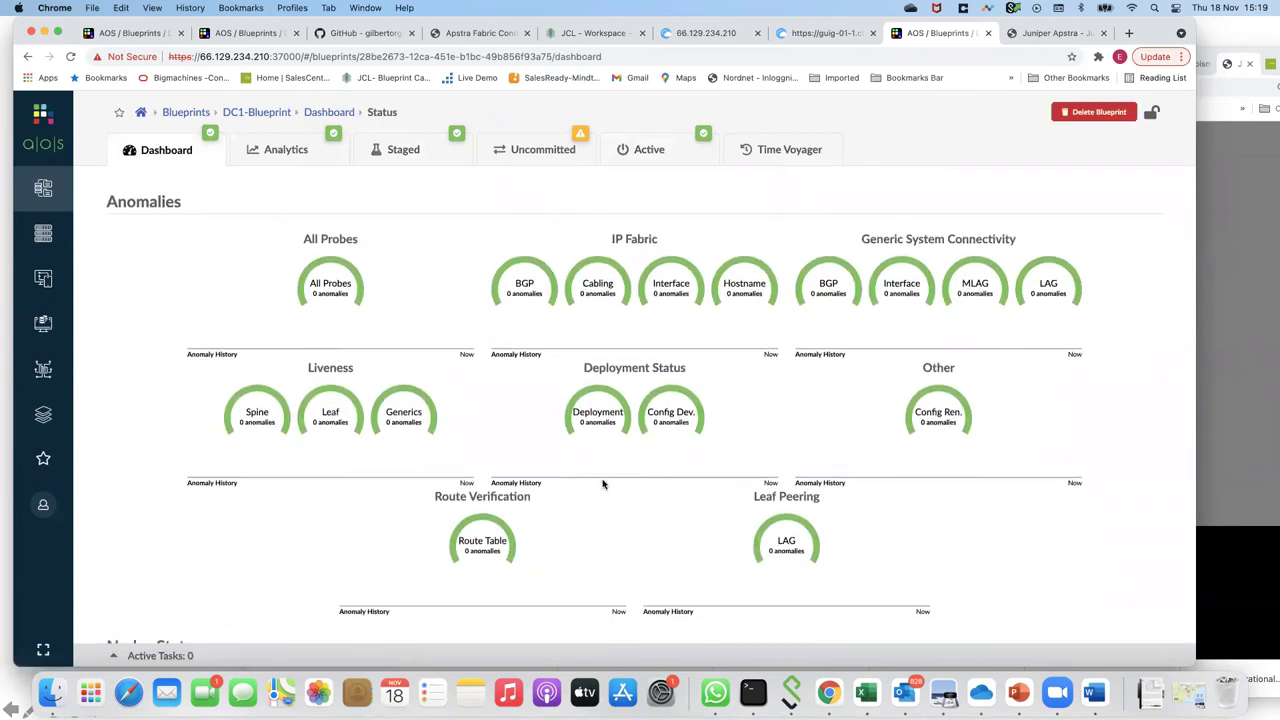
scroll(603, 484, down, 3)
scroll(603, 484, up, 2)
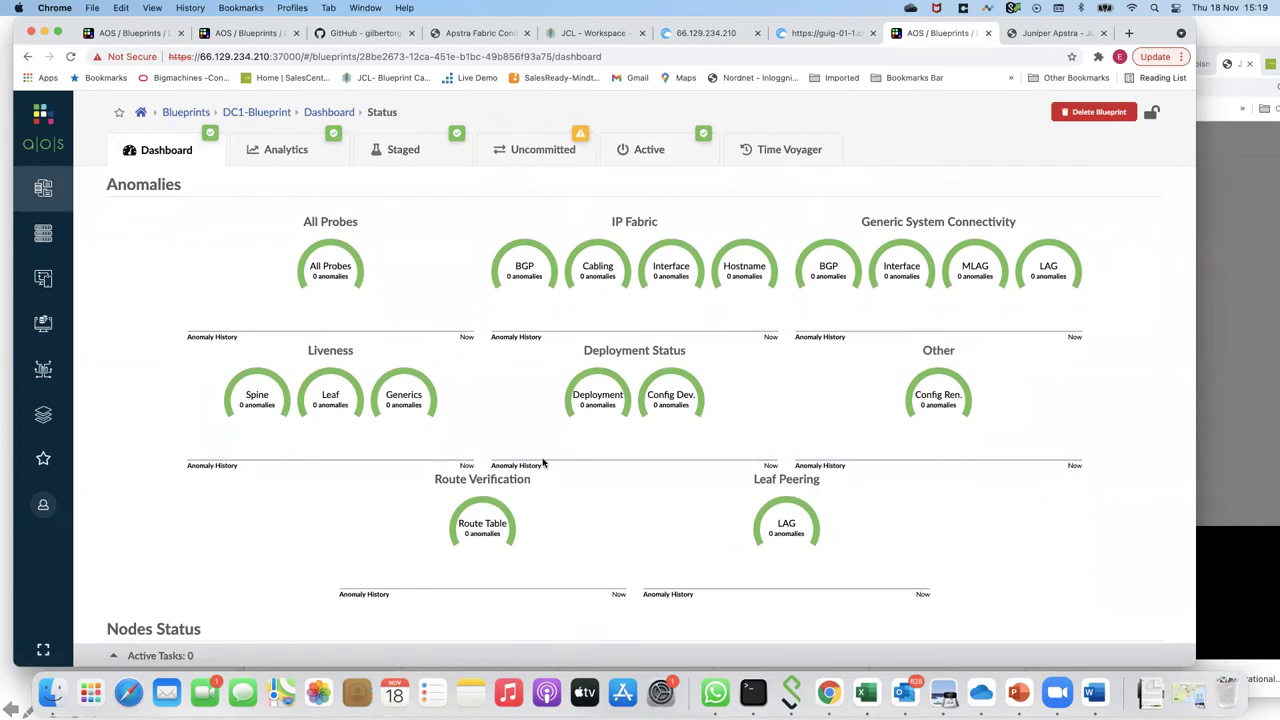
scroll(568, 425, up, 2)
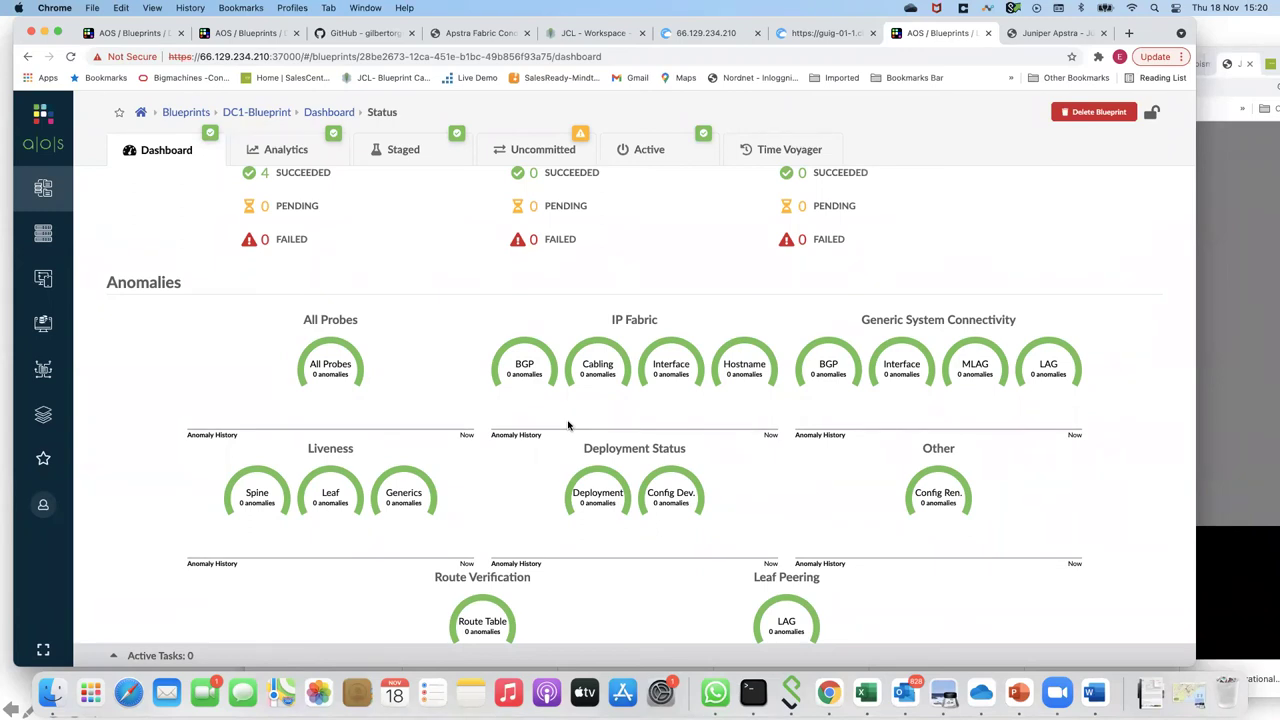
scroll(601, 485, down, 1)
scroll(601, 485, up, 3)
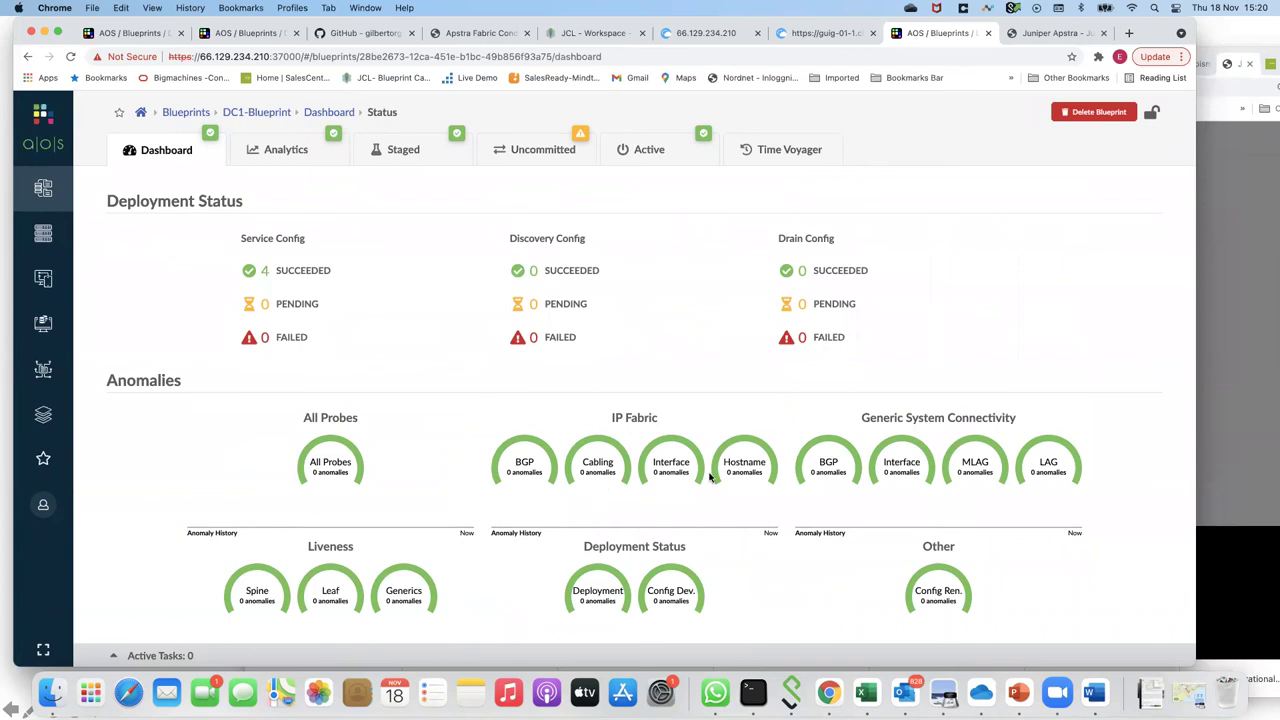
Step: Examine the device details of dc1_rack2_001_leaf1 in the active physical topology
click(637, 158)
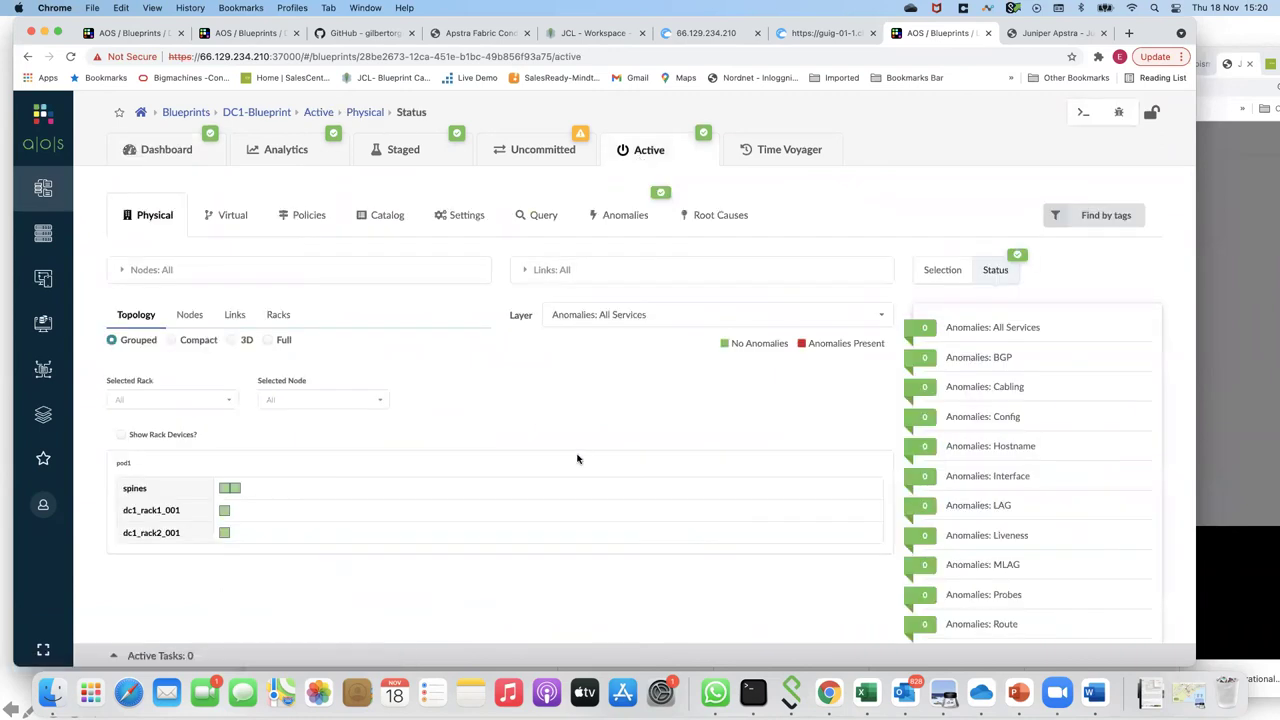
scroll(577, 459, down, 1)
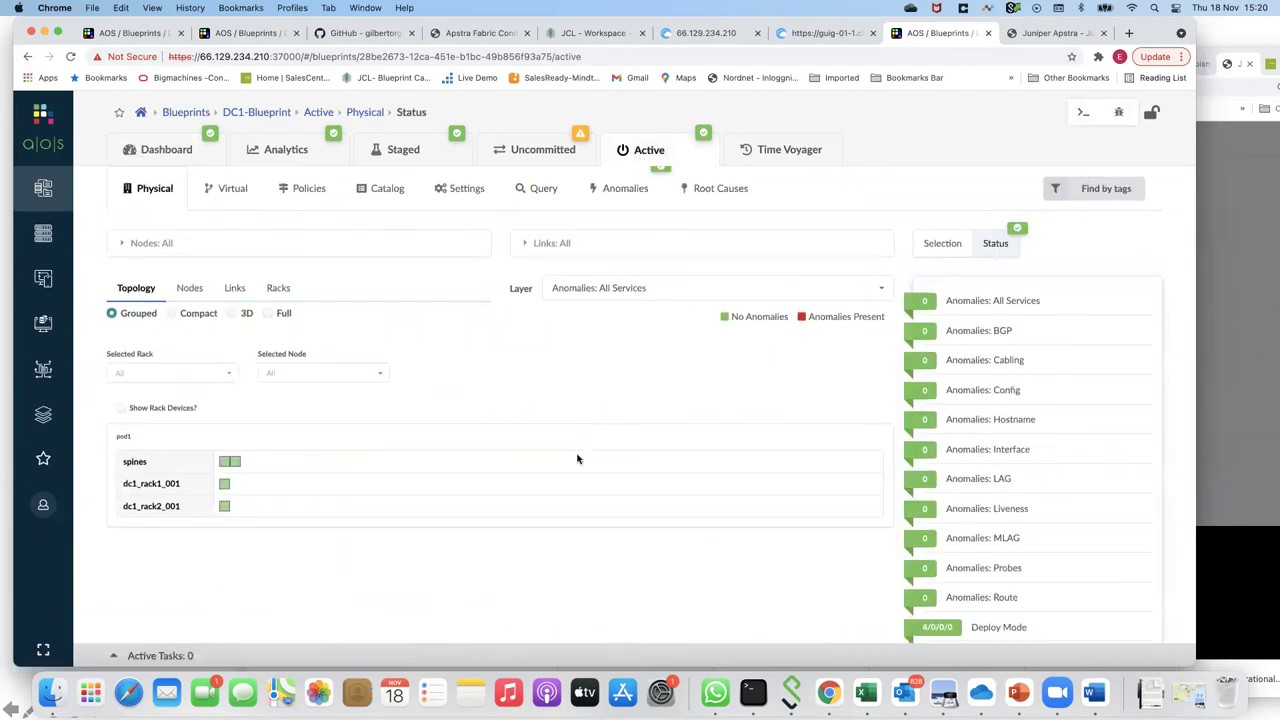
click(223, 496)
scroll(480, 563, down, 1)
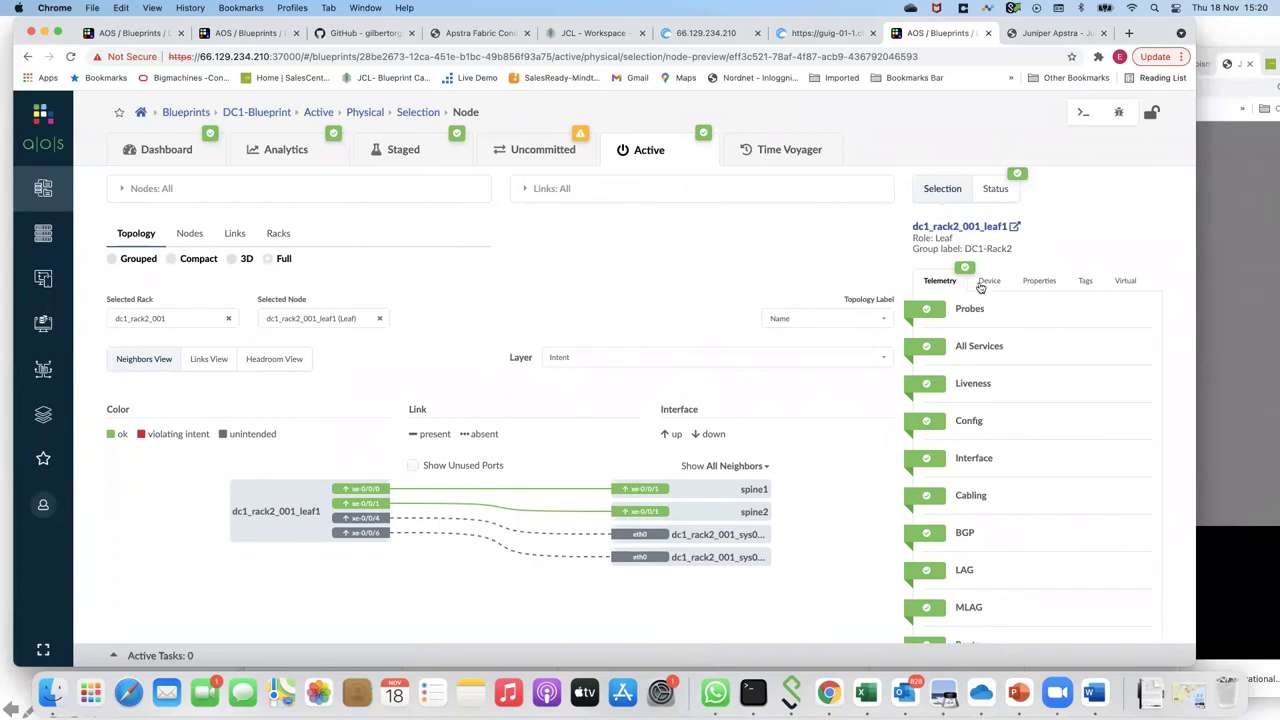
click(984, 284)
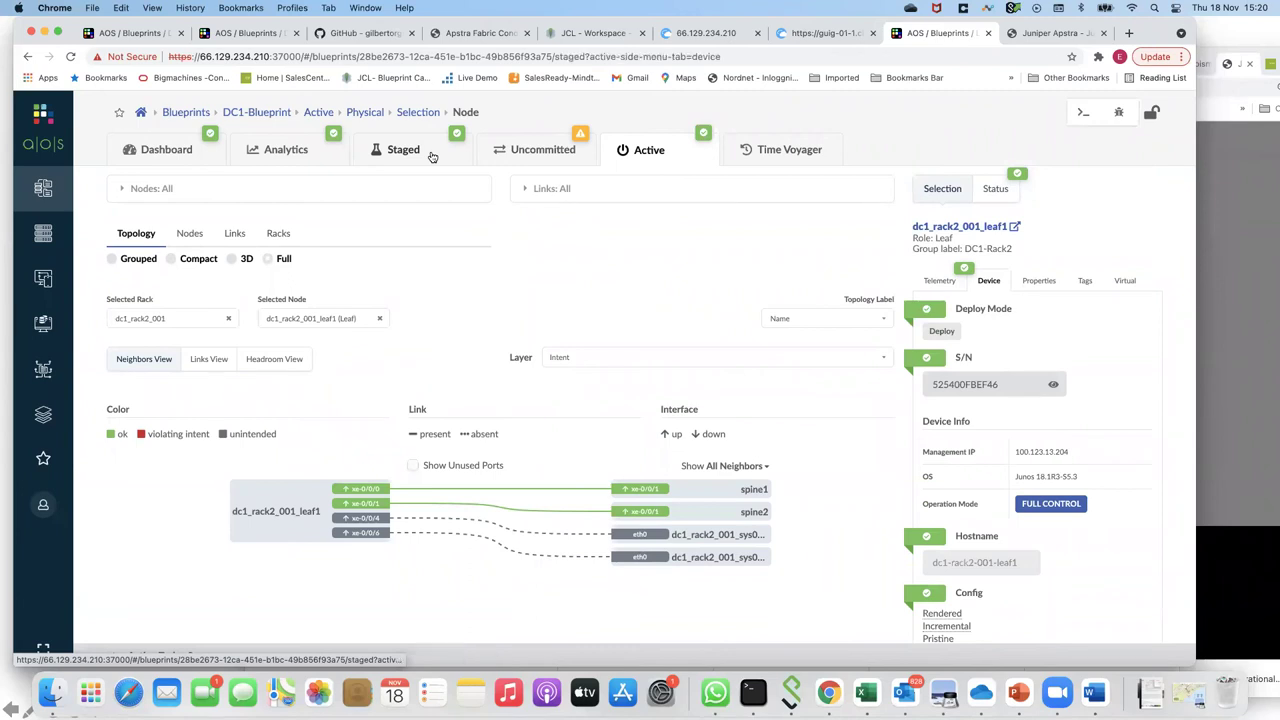
Step: Set the deploy mode of dc1_rack2_001_leaf1 to Drain in the staged physical topology and save it
click(430, 156)
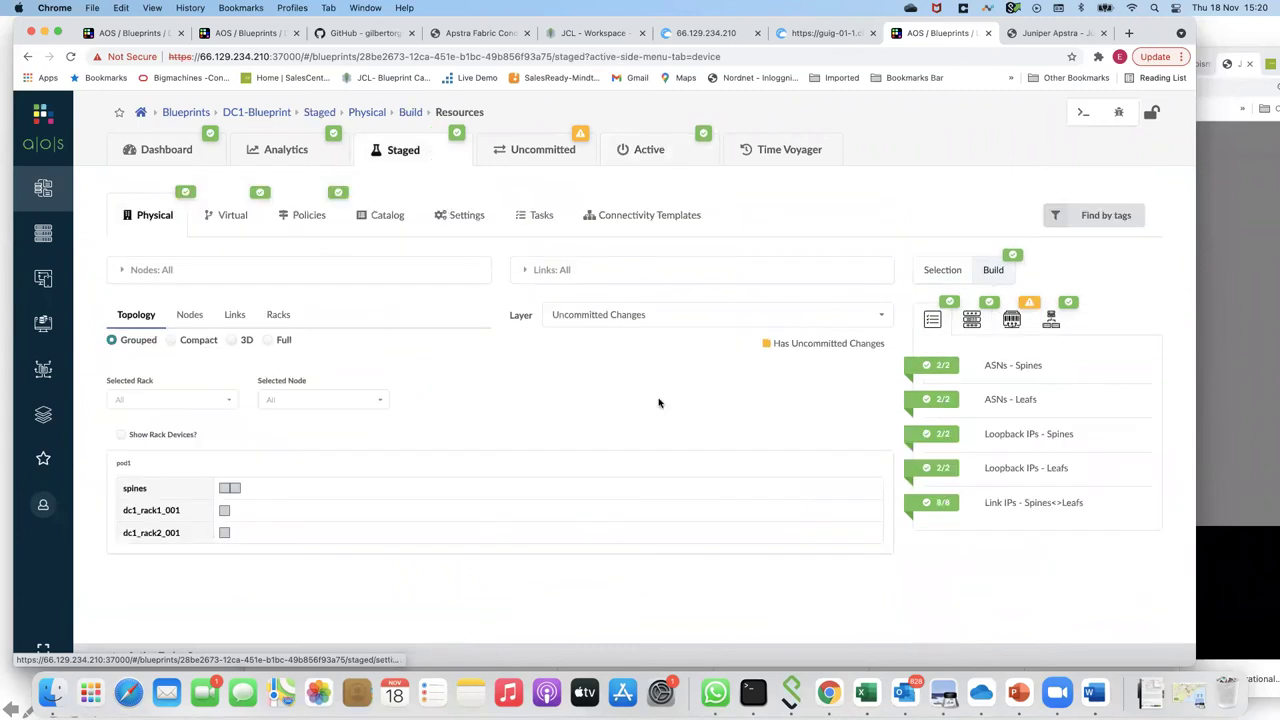
click(225, 534)
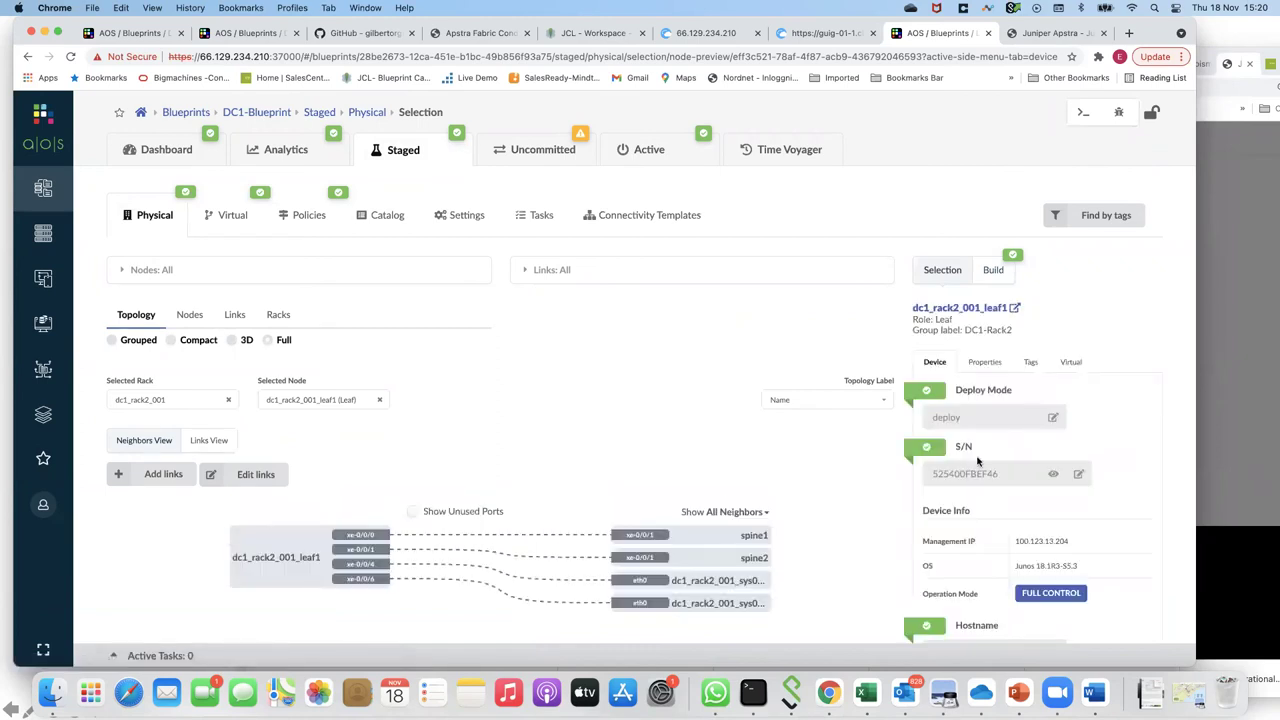
click(1054, 420)
click(929, 437)
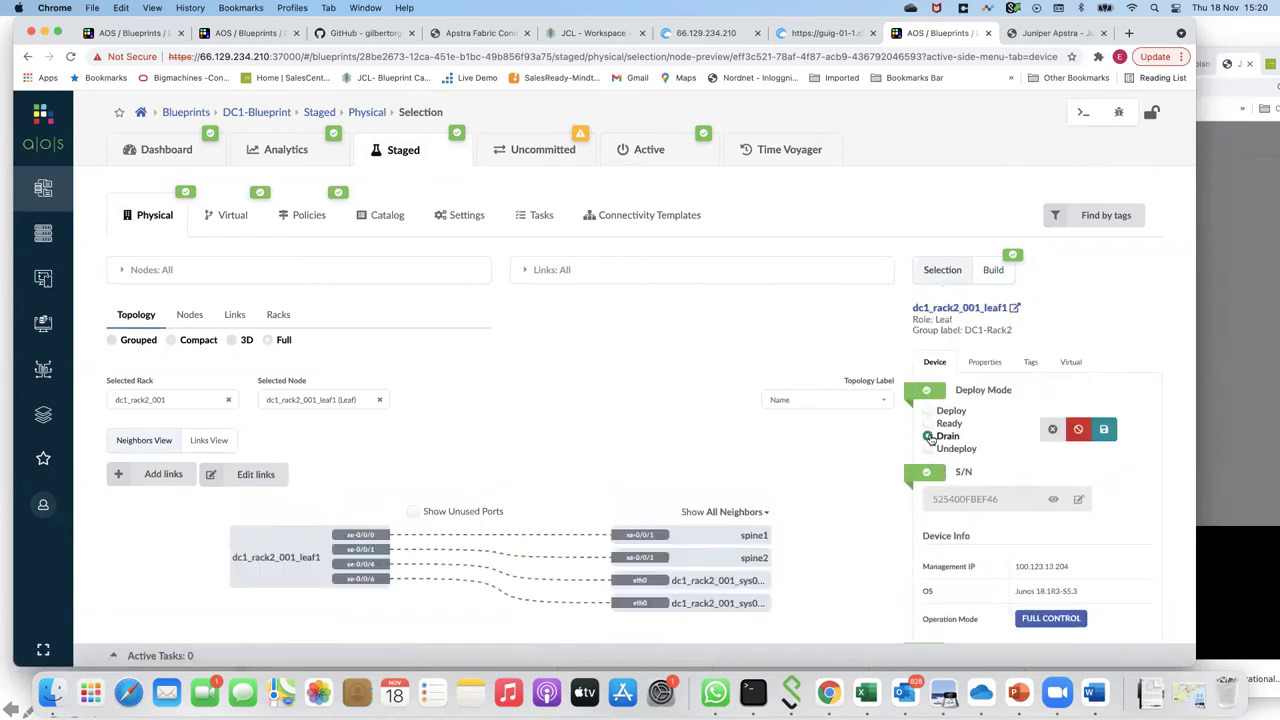
click(1103, 430)
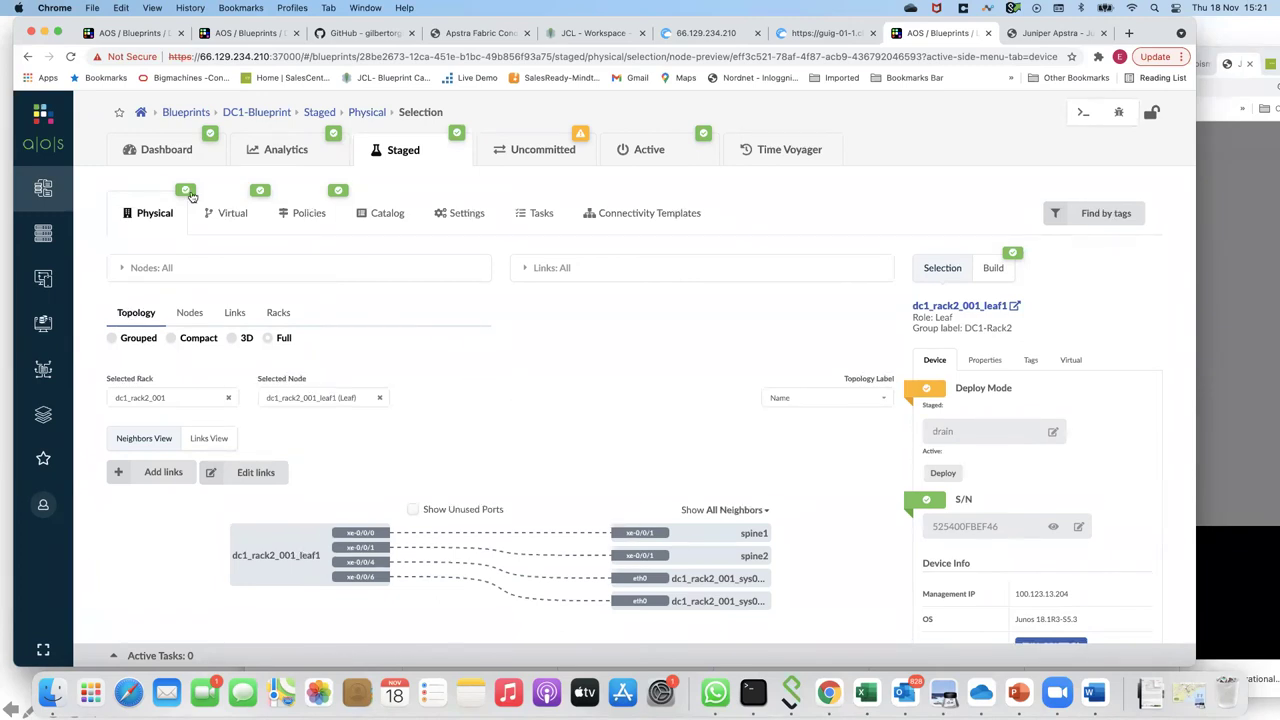
Step: Review the deployment status, including Drain Config, and the anomaly gauges on the blueprint dashboard
click(163, 151)
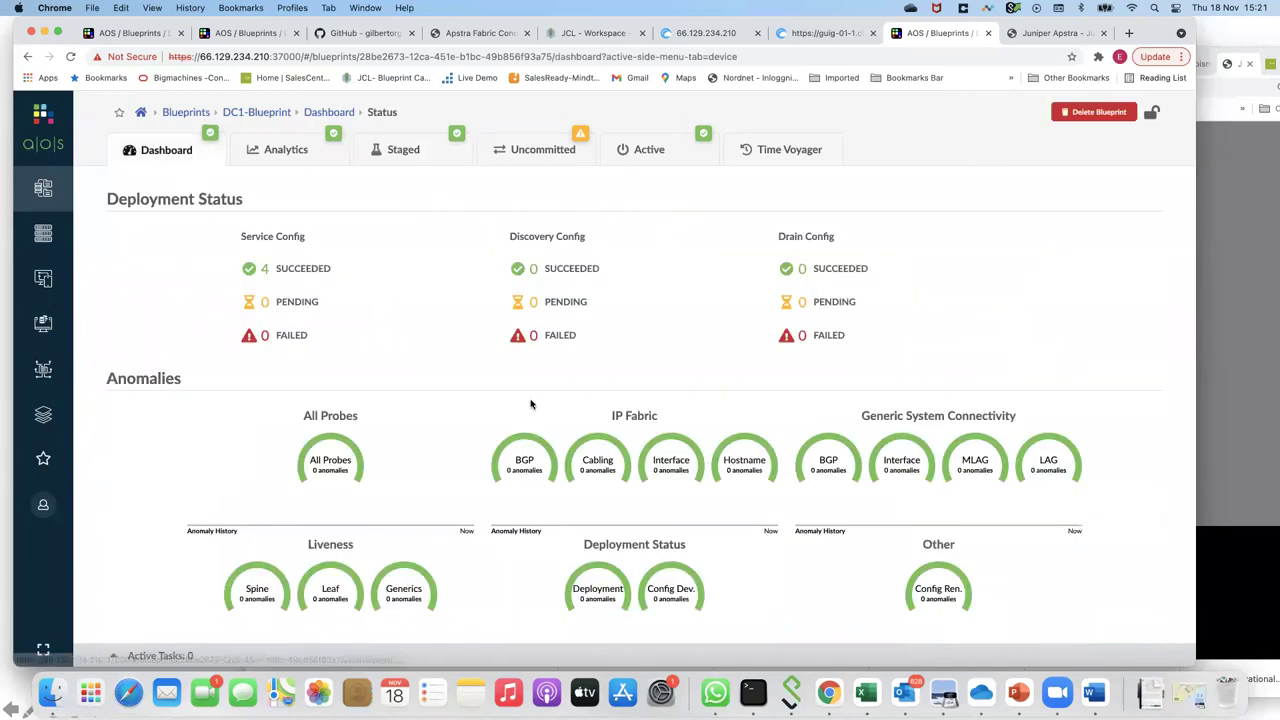
scroll(517, 448, down, 3)
scroll(517, 448, up, 3)
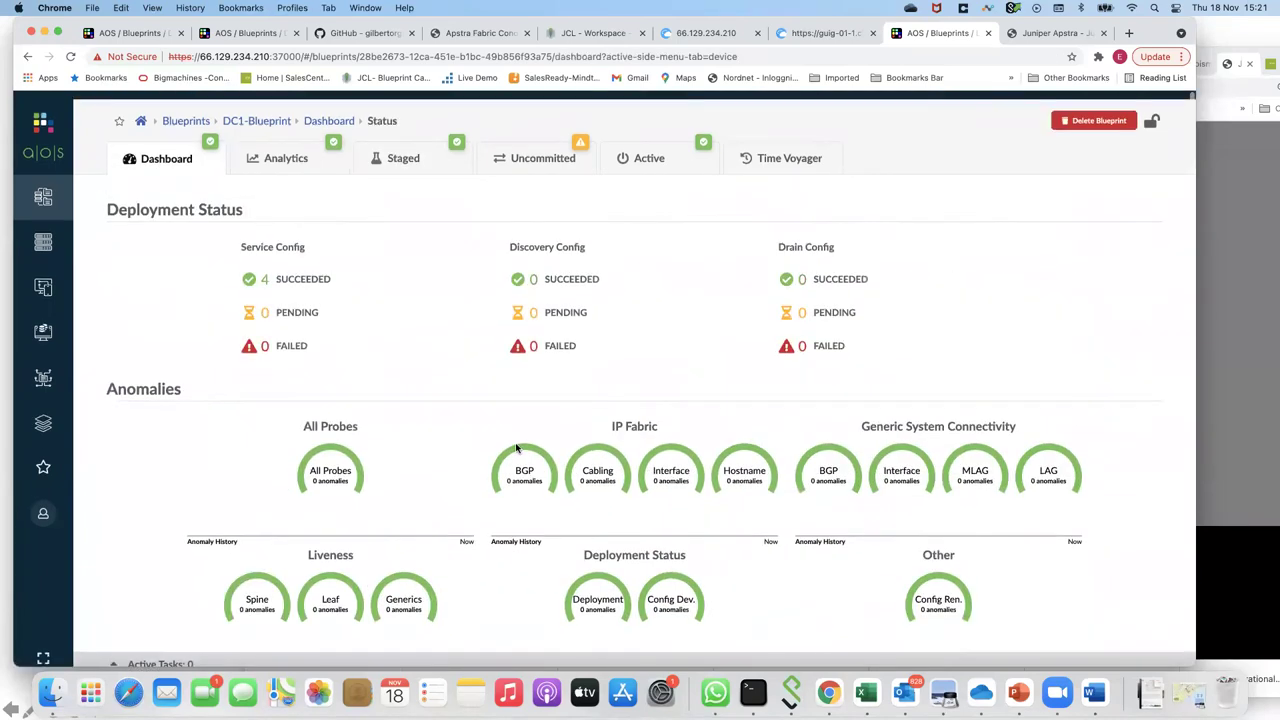
scroll(517, 448, down, 4)
scroll(517, 448, up, 2)
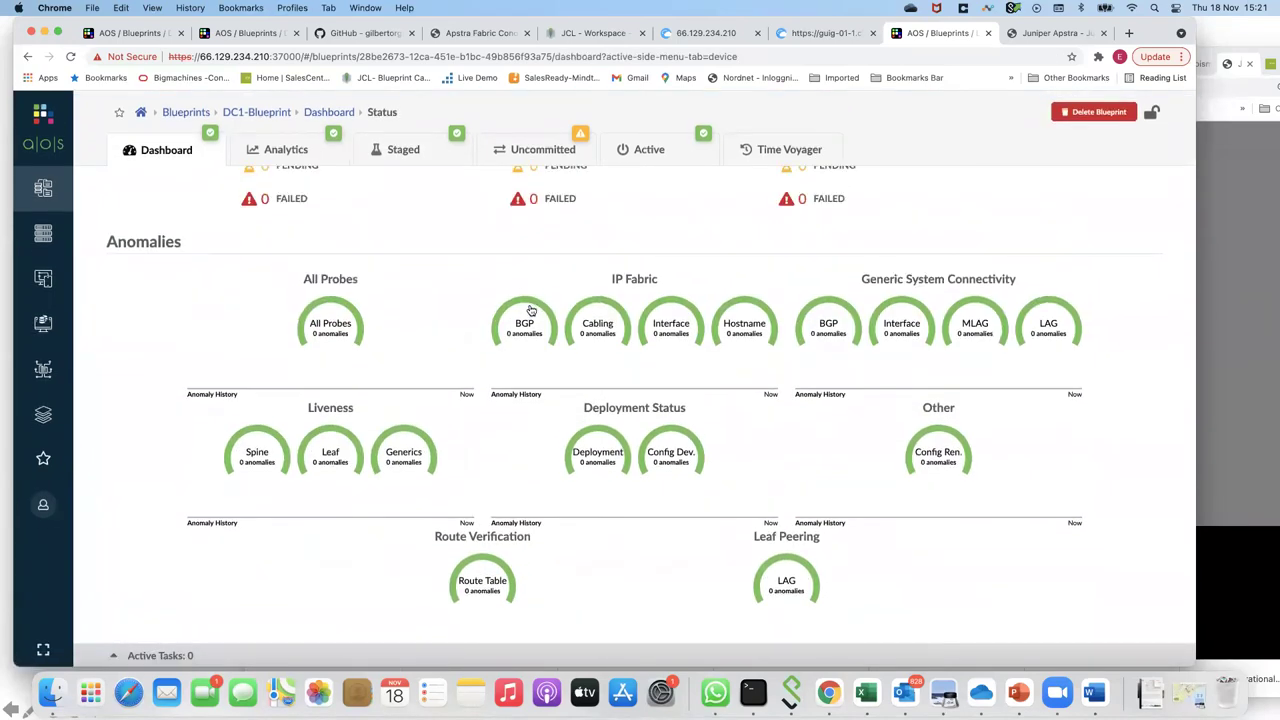
scroll(531, 310, up, 2)
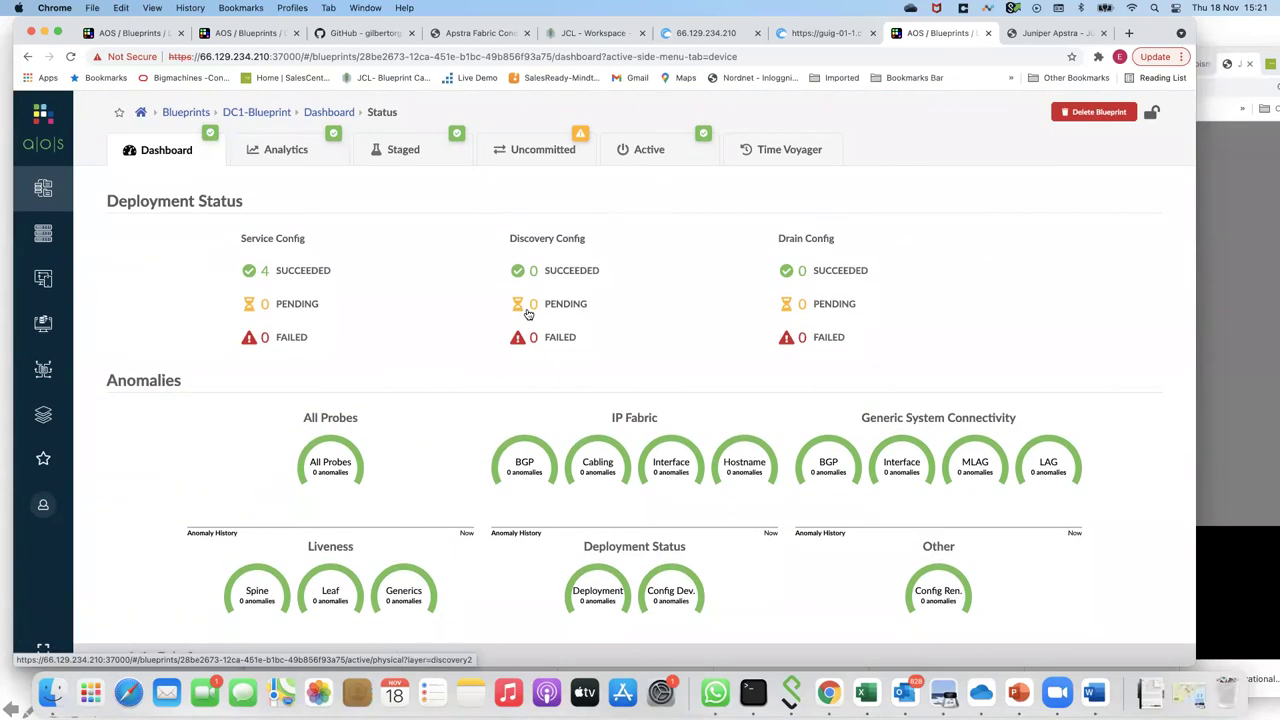
Step: Set the staged deploy mode of dc1_rack2_001_leaf1 back to Deploy, save it, and return to the blueprint dashboard
click(405, 152)
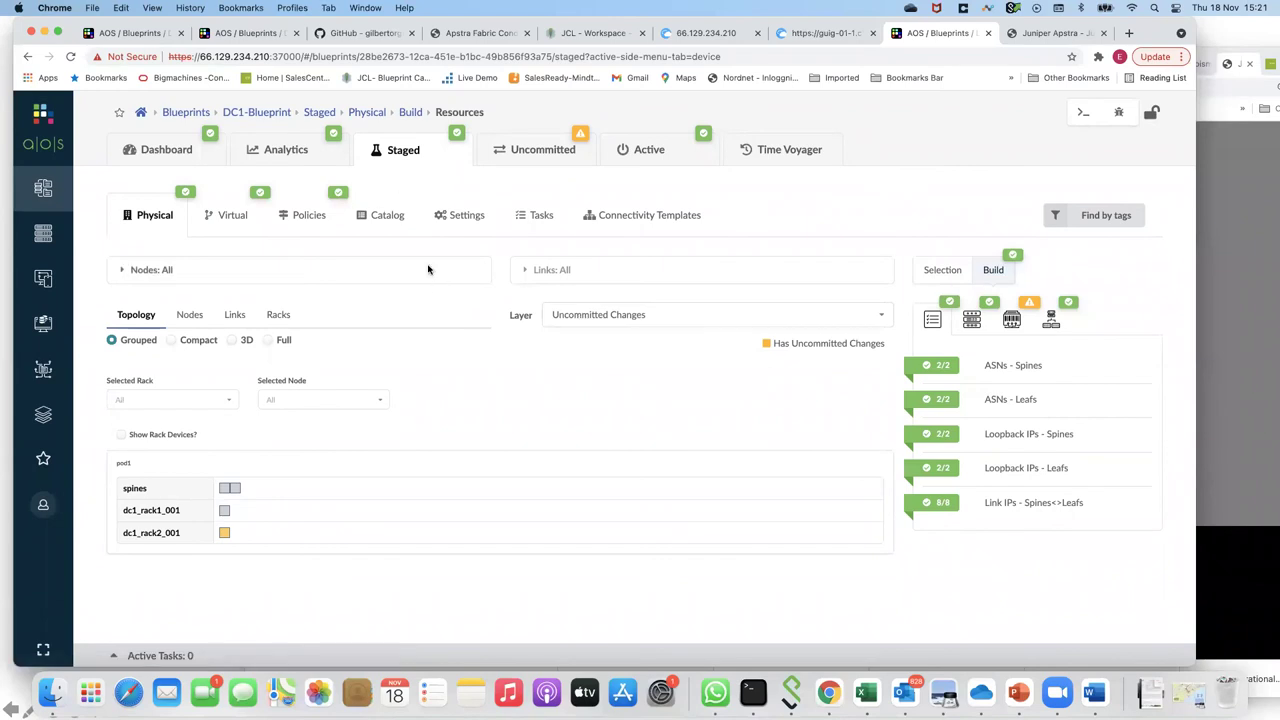
click(225, 533)
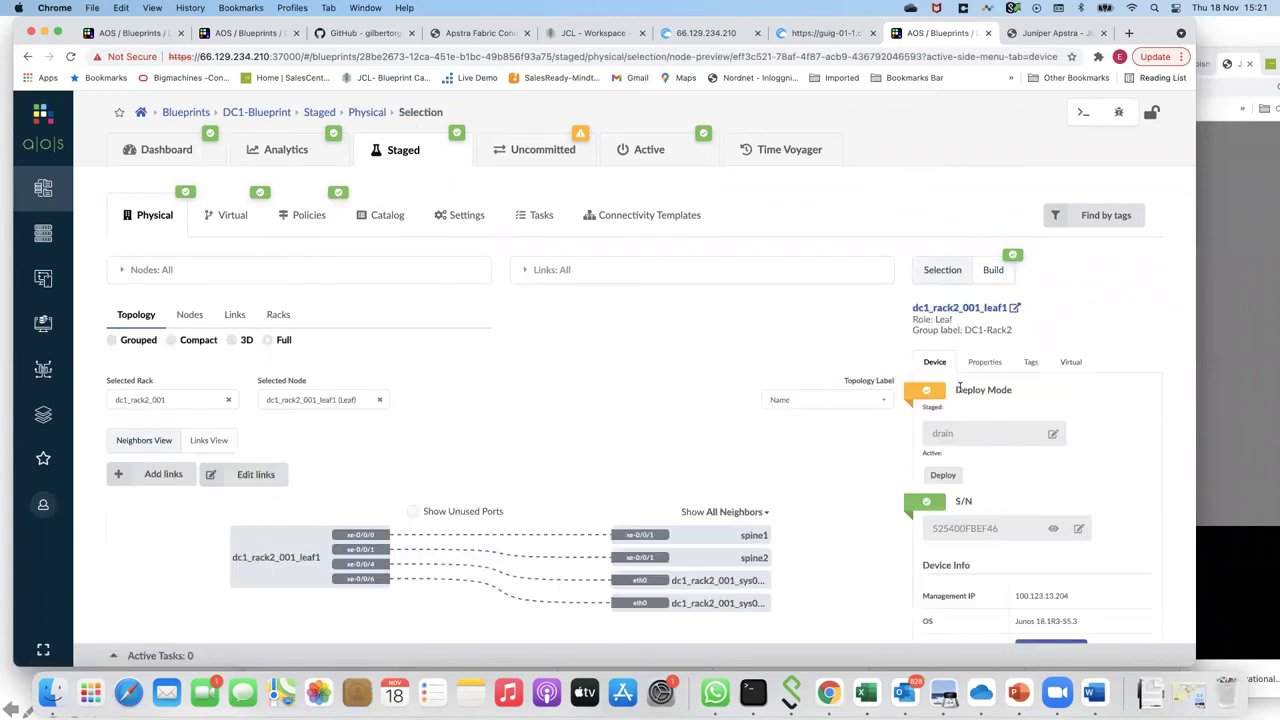
click(1053, 434)
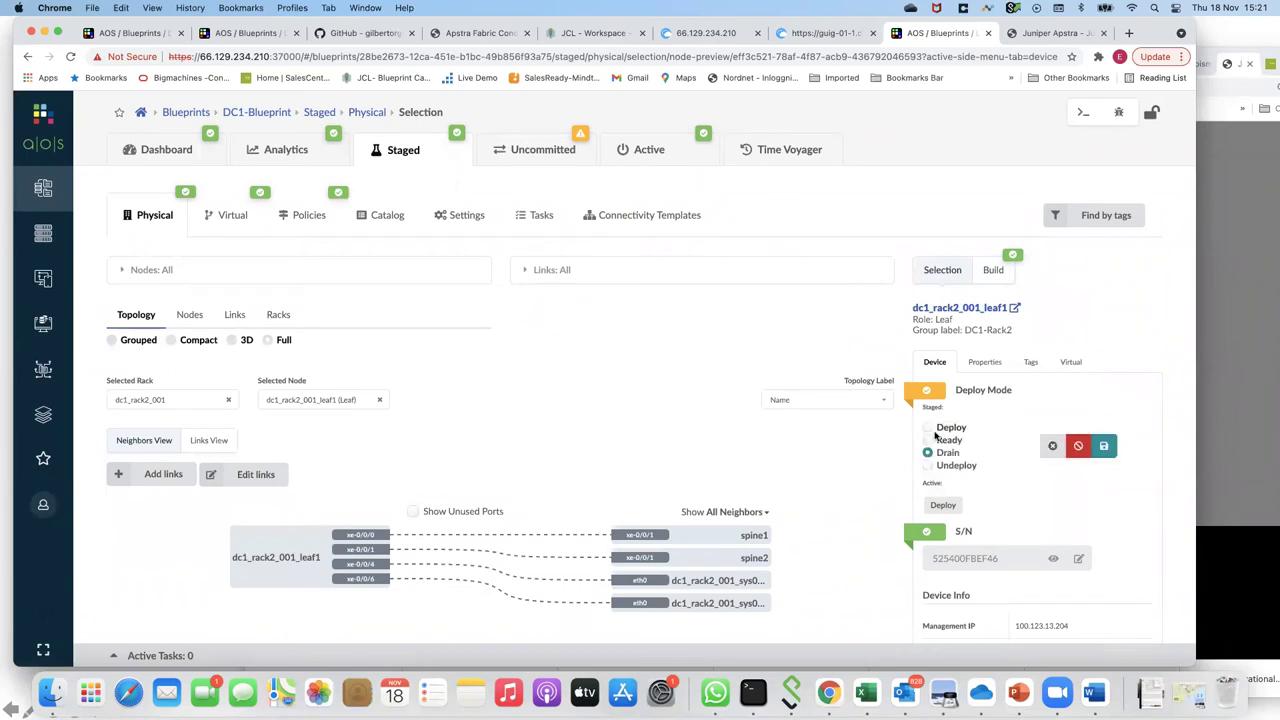
click(929, 429)
click(1107, 447)
scroll(829, 349, down, 1)
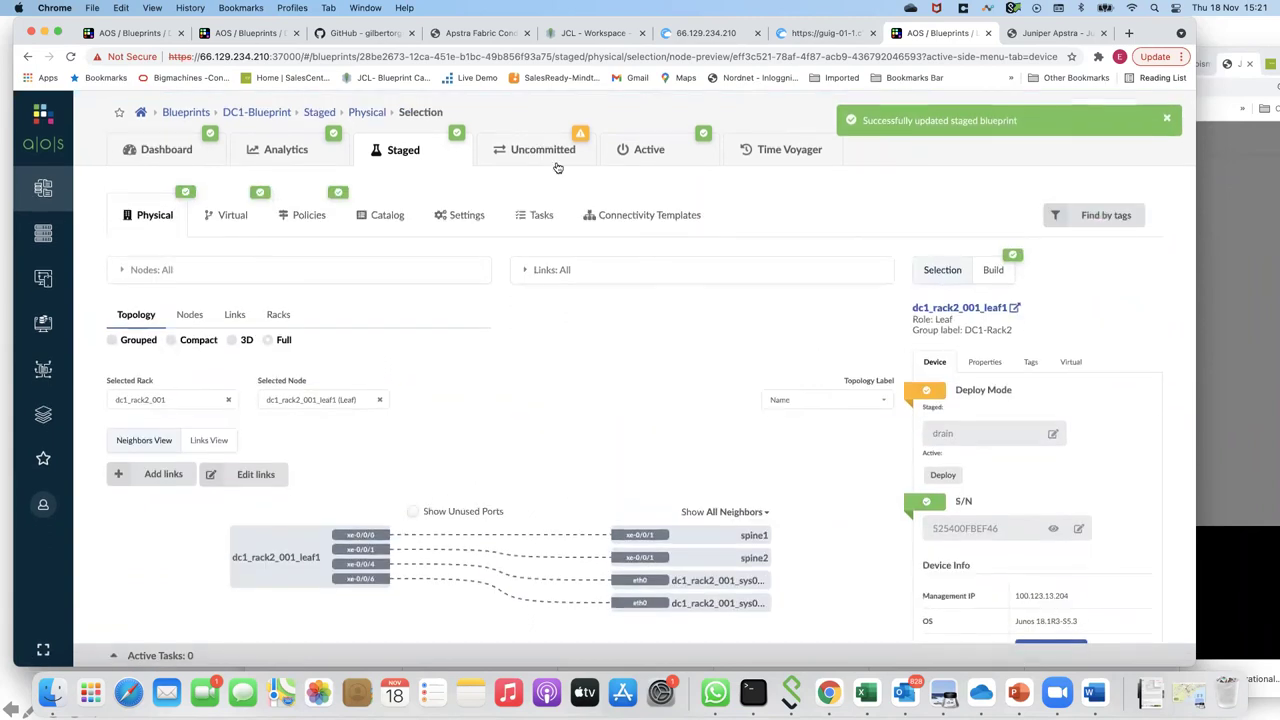
click(167, 150)
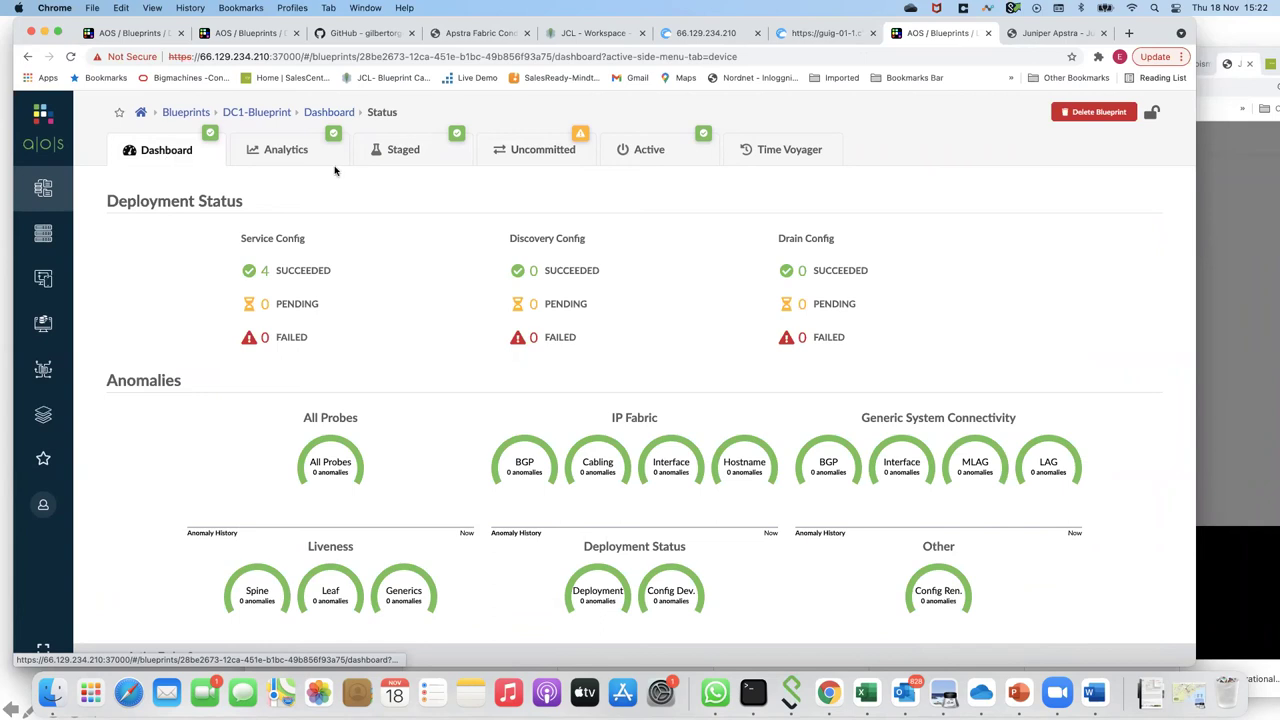
Step: Switch to the Juniper Cloud Labs workspace and review the sandbox topology along with the Apstra Fabric Conductor lab guide
click(582, 34)
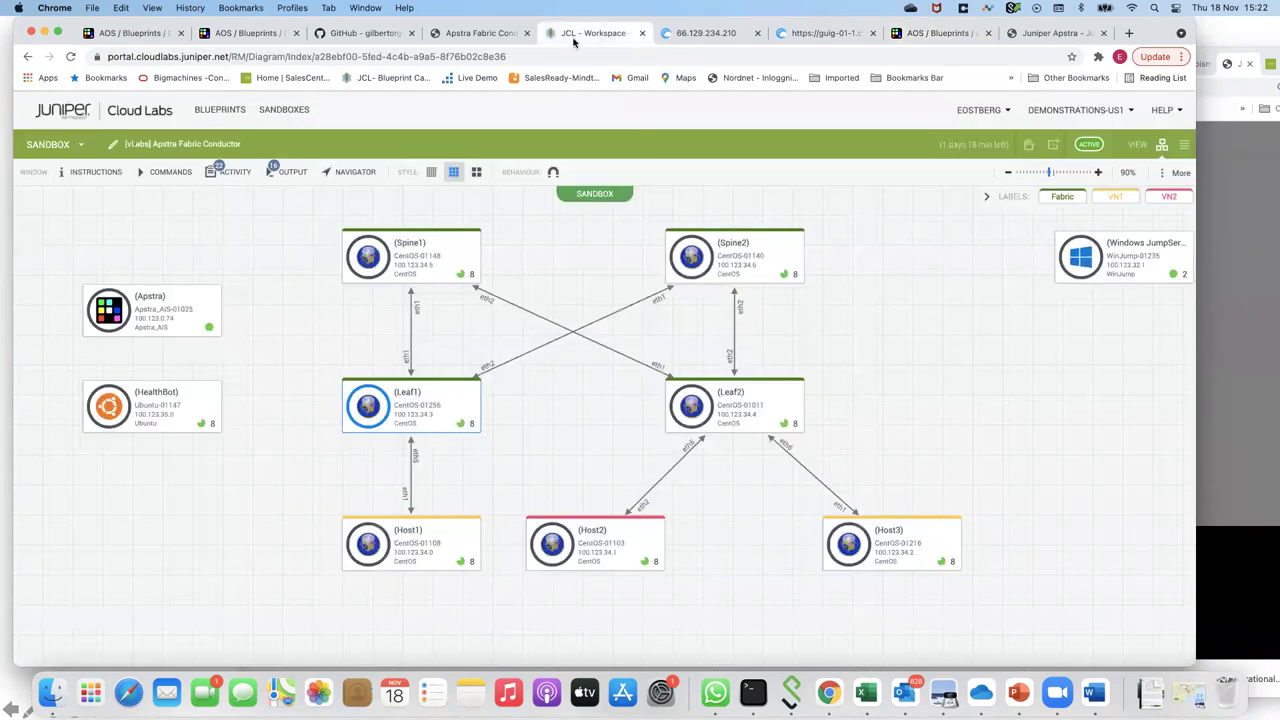
click(489, 35)
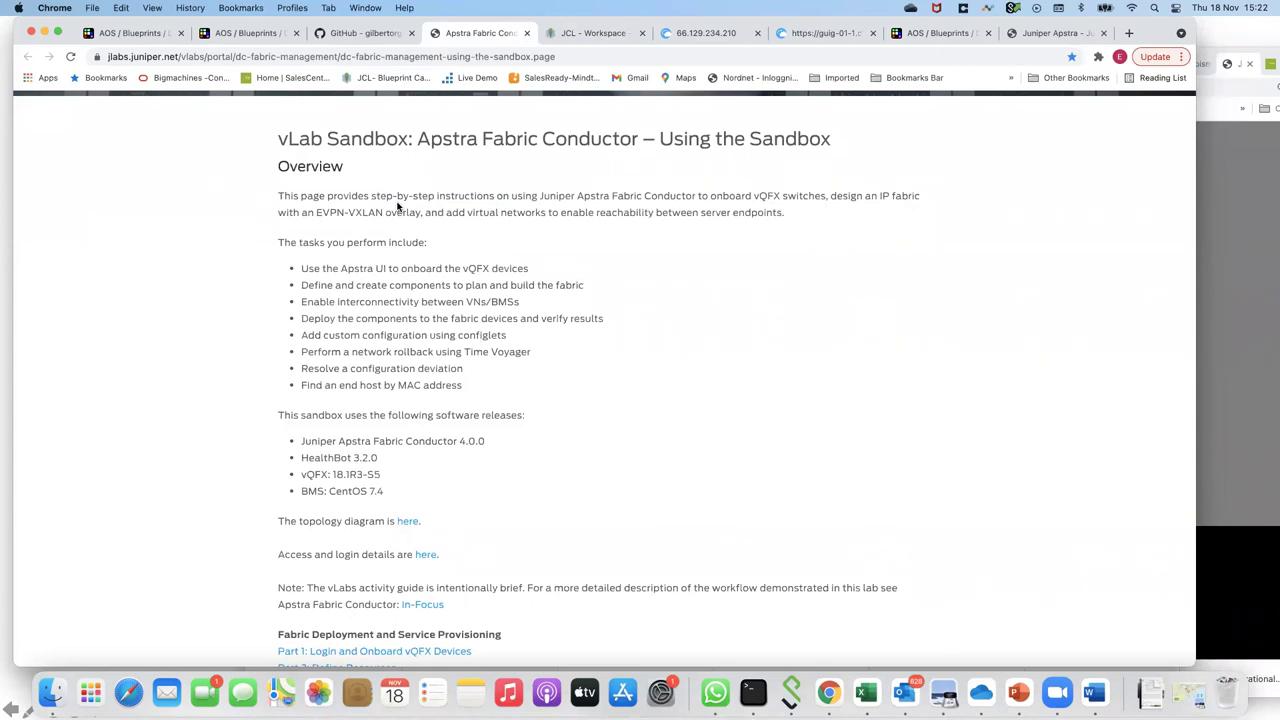
click(590, 33)
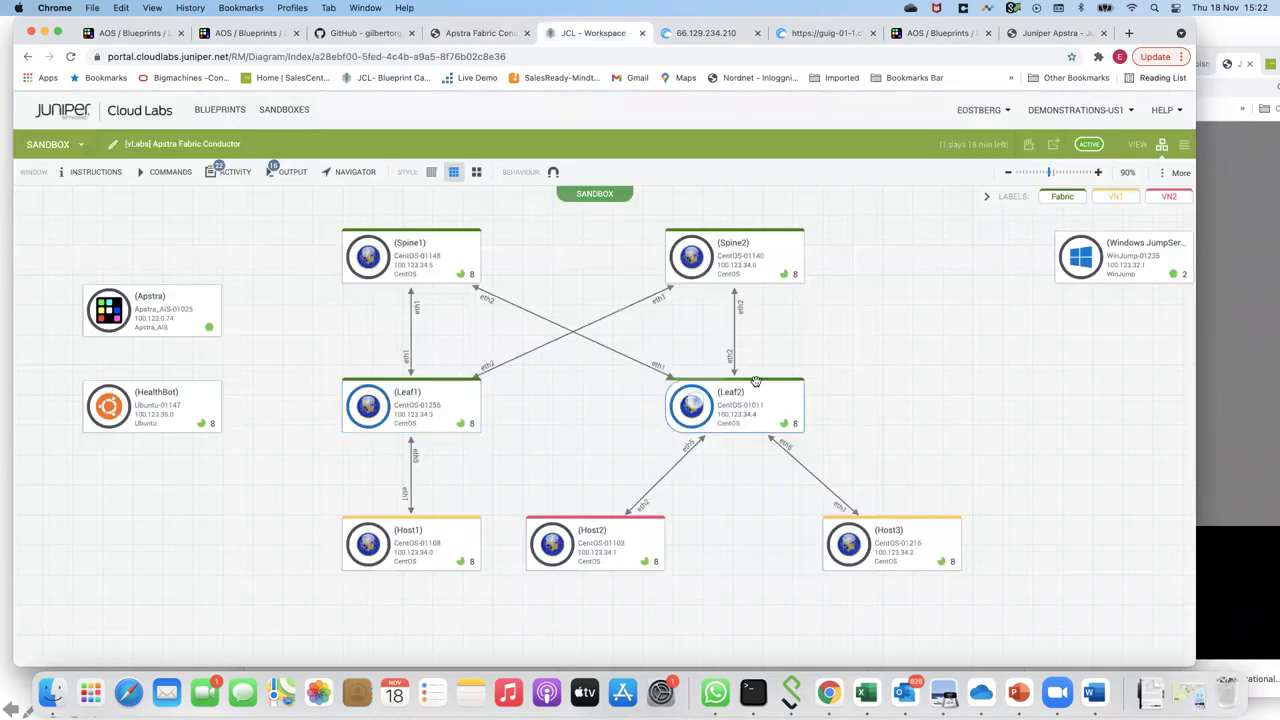
scroll(756, 381, down, 1)
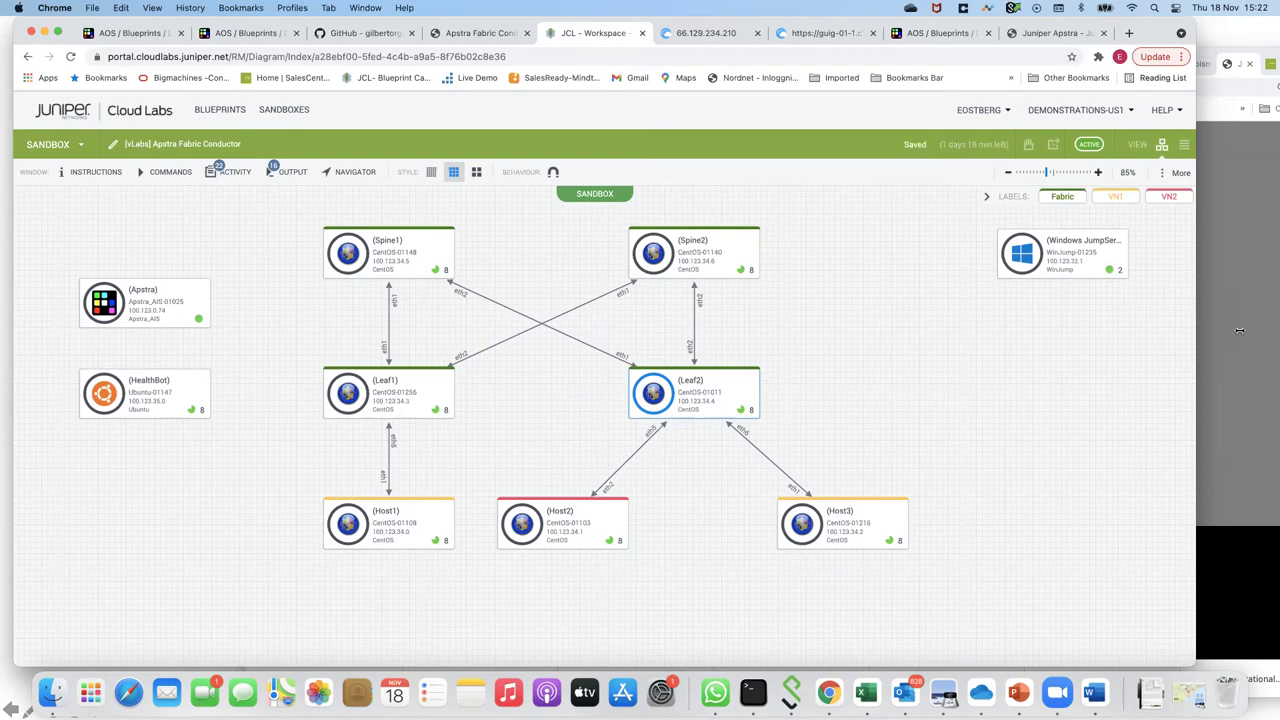
drag(1196, 330, 1239, 330)
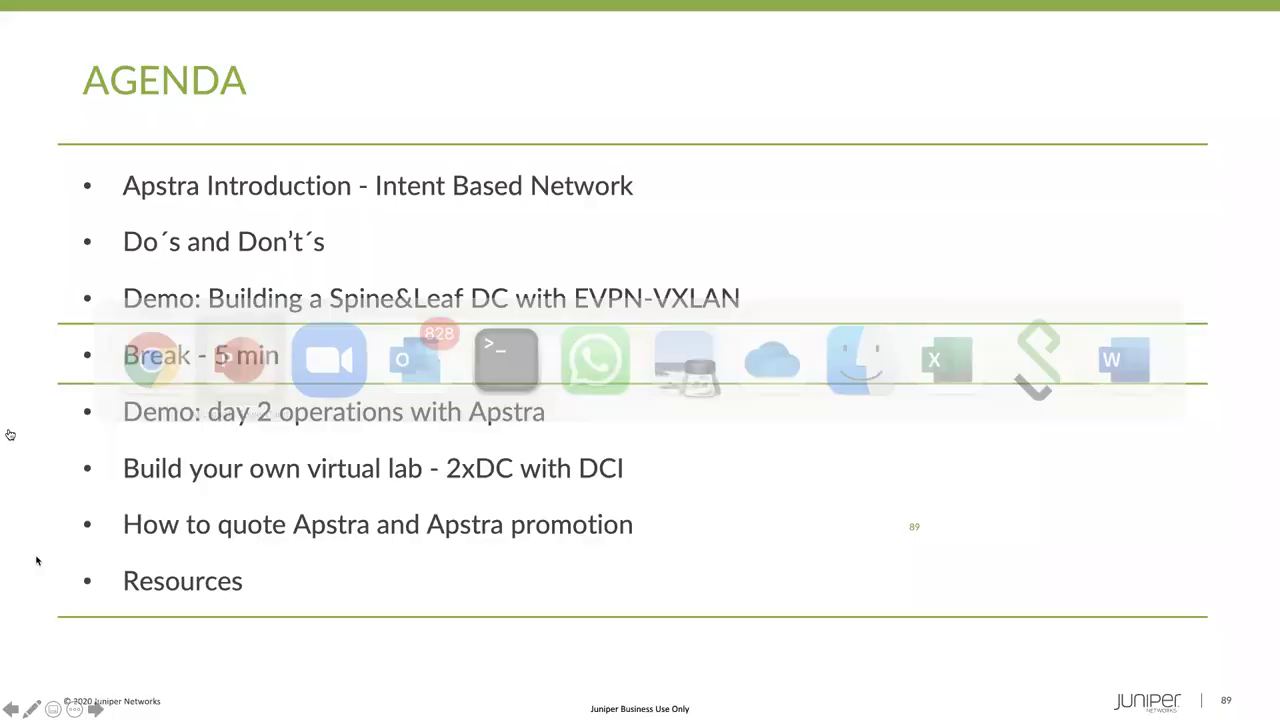
key(Right)
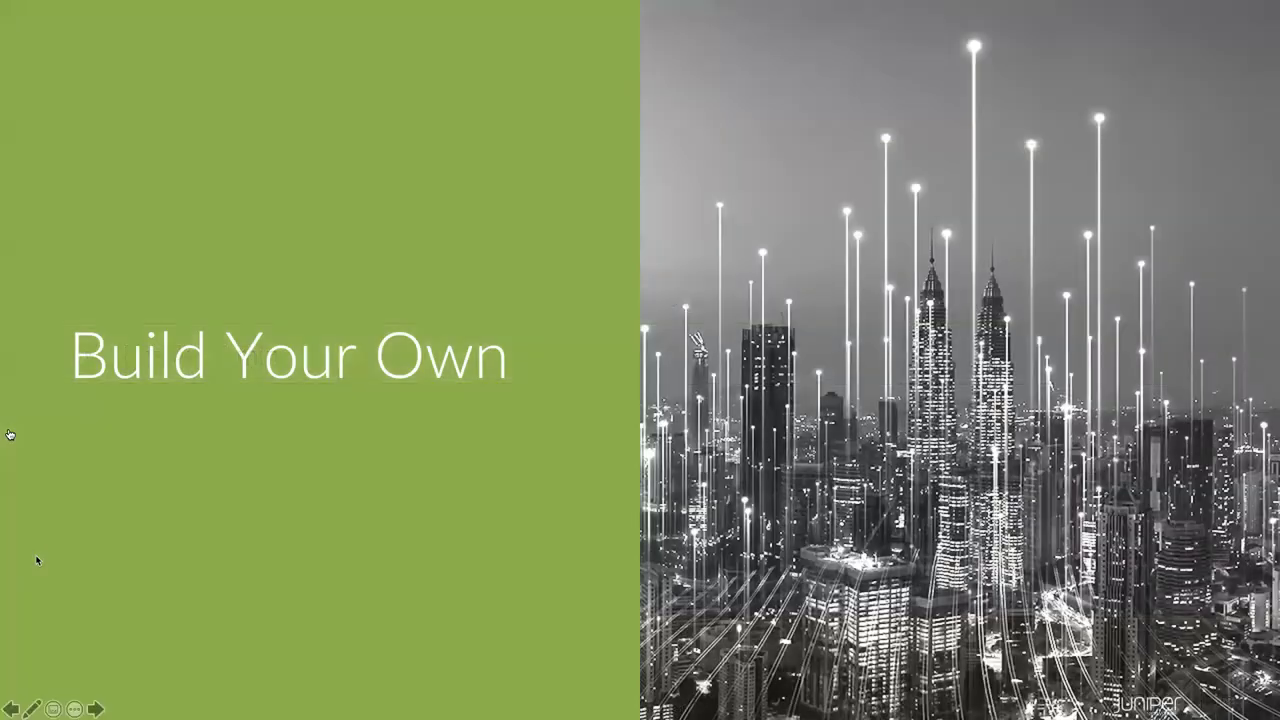
key(Right)
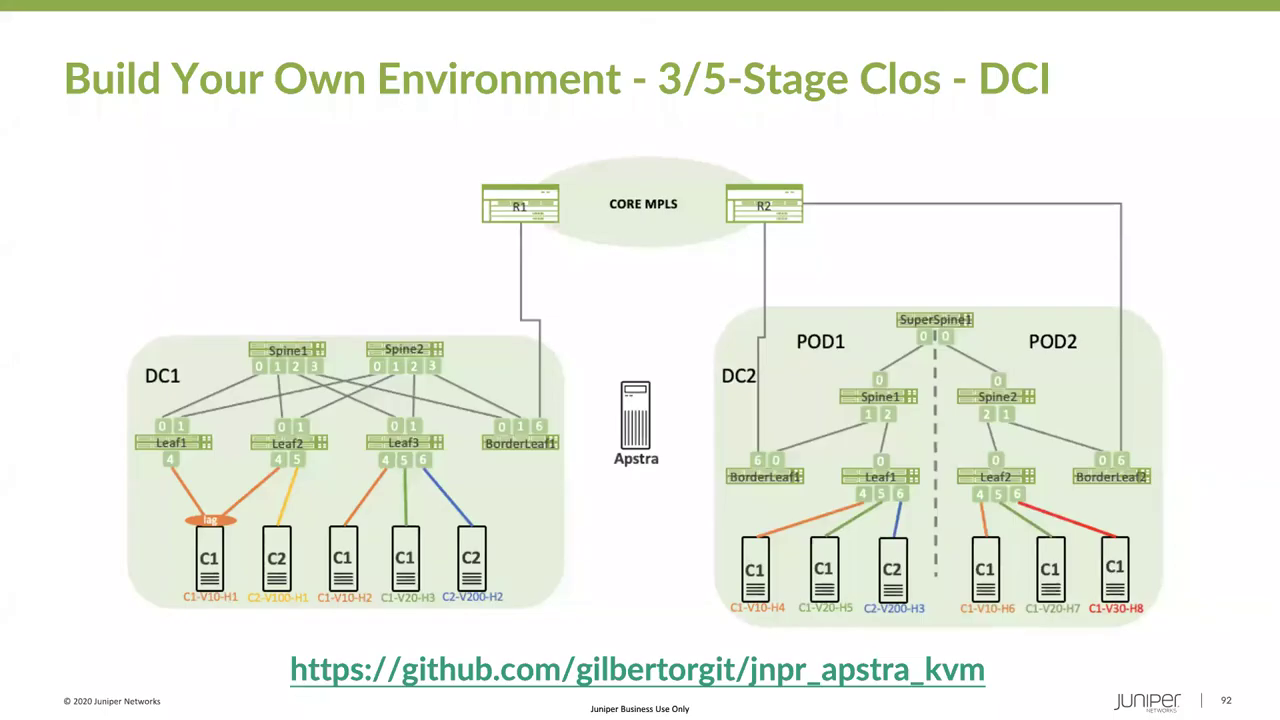